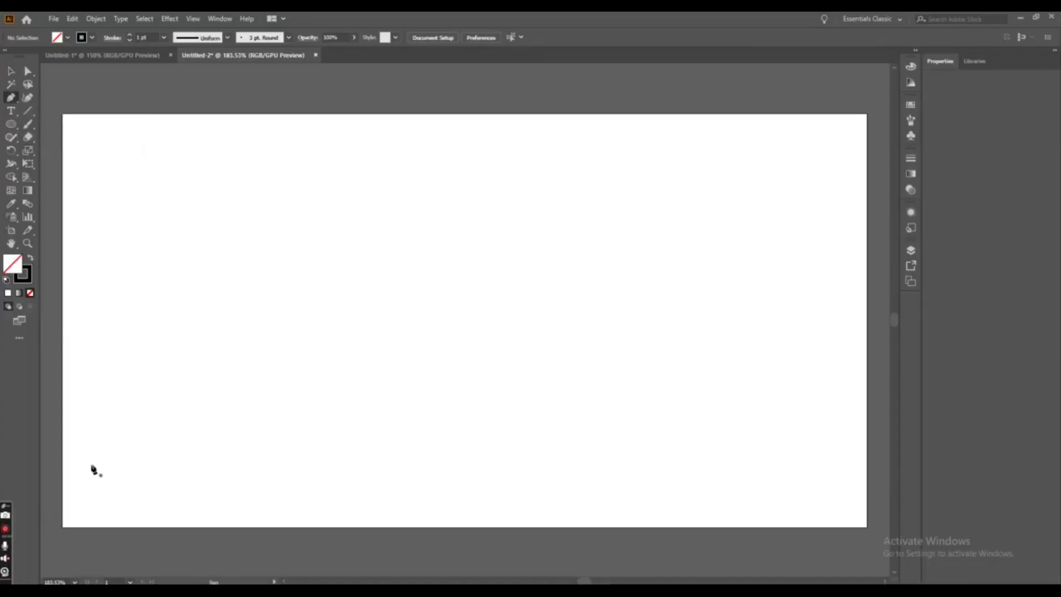
Draw a straight Pen-tool line from the artboard's lower left to its lower right edge
{"action": "left_click_drag", "start_coordinate": [89, 468], "coordinate": [500, 469]}
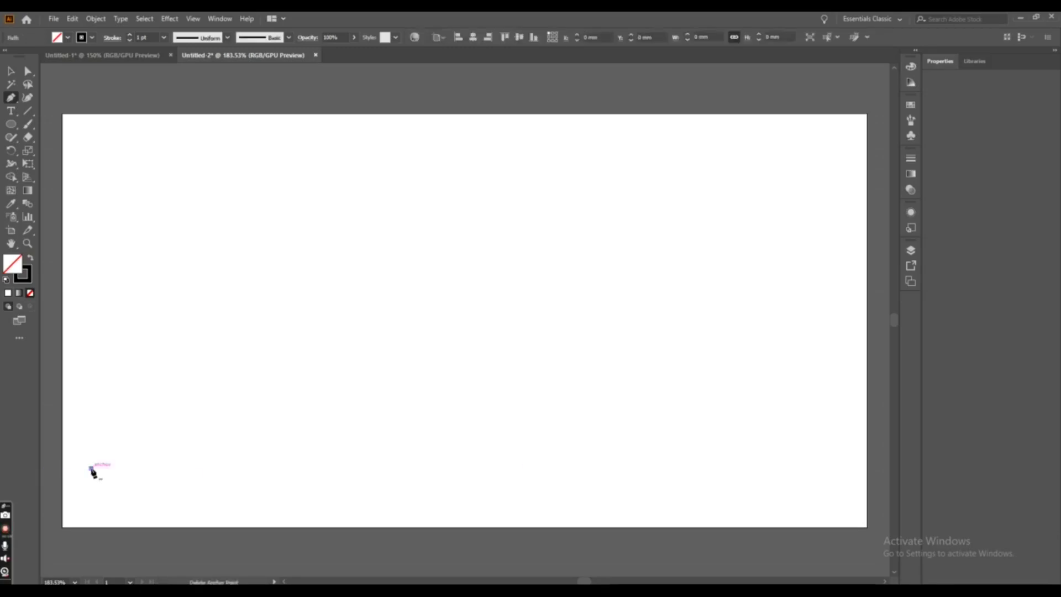
{"action": "left_click_drag", "start_coordinate": [92, 469], "coordinate": [846, 470]}
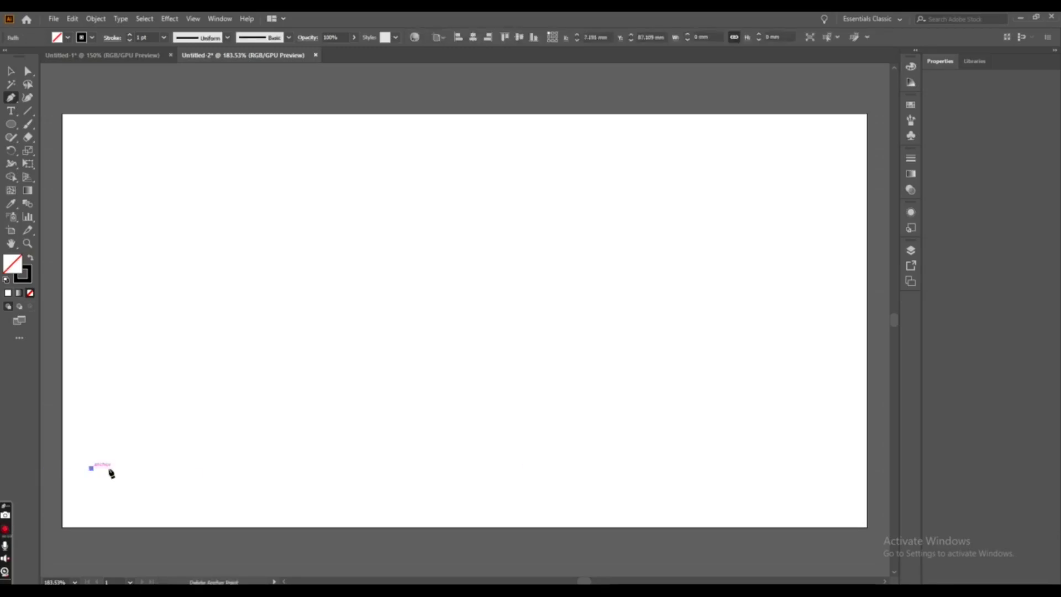
{"action": "left_click", "coordinate": [845, 469]}
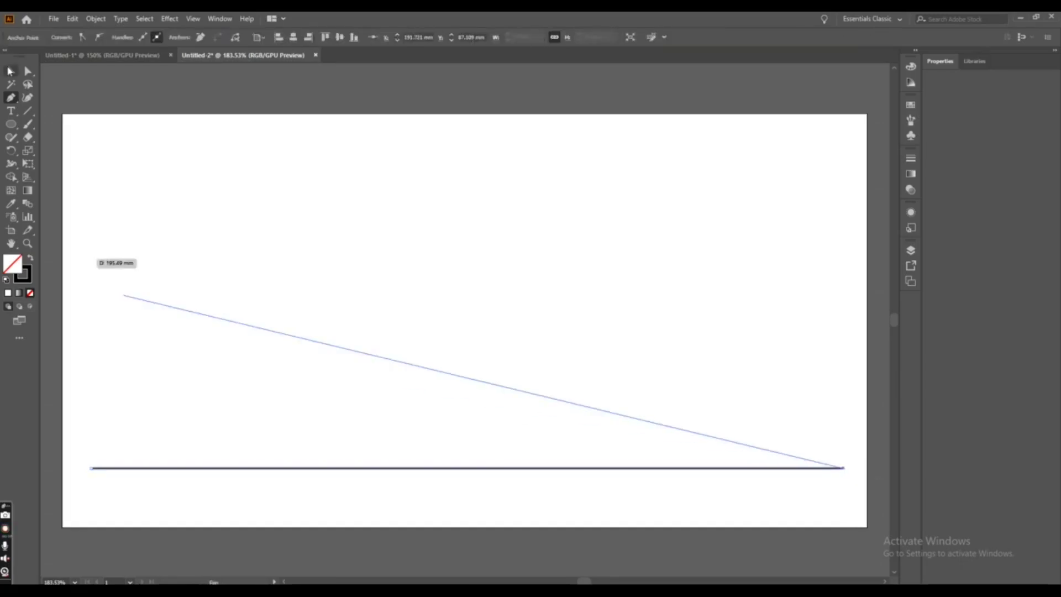
{"action": "key", "text": "v"}
{"action": "left_click", "coordinate": [10, 128]}
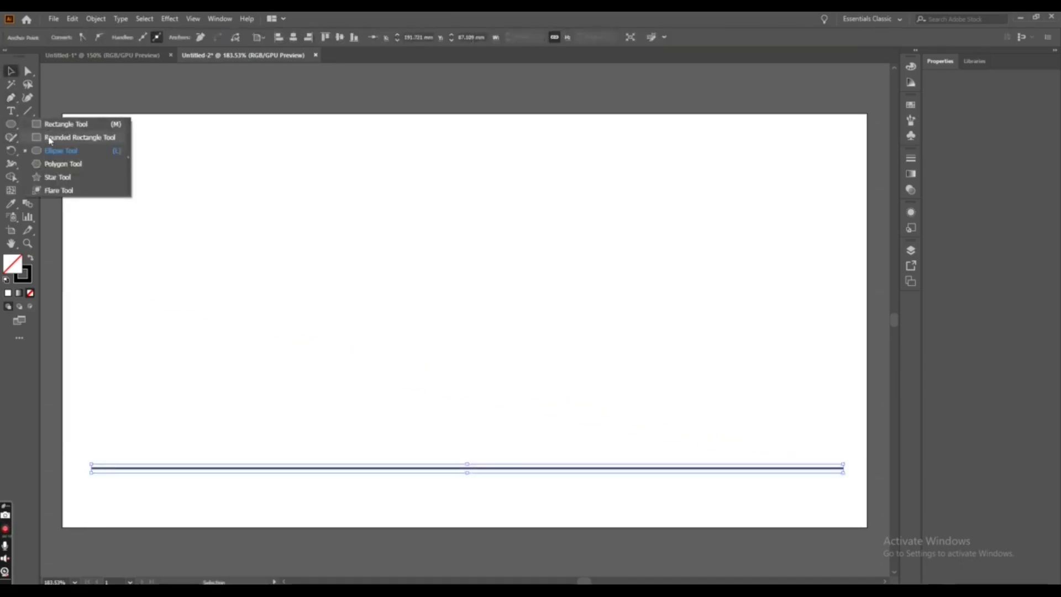
Draw a 10.04 mm circle at the line's left end, centred on the line
{"action": "left_click", "coordinate": [53, 150]}
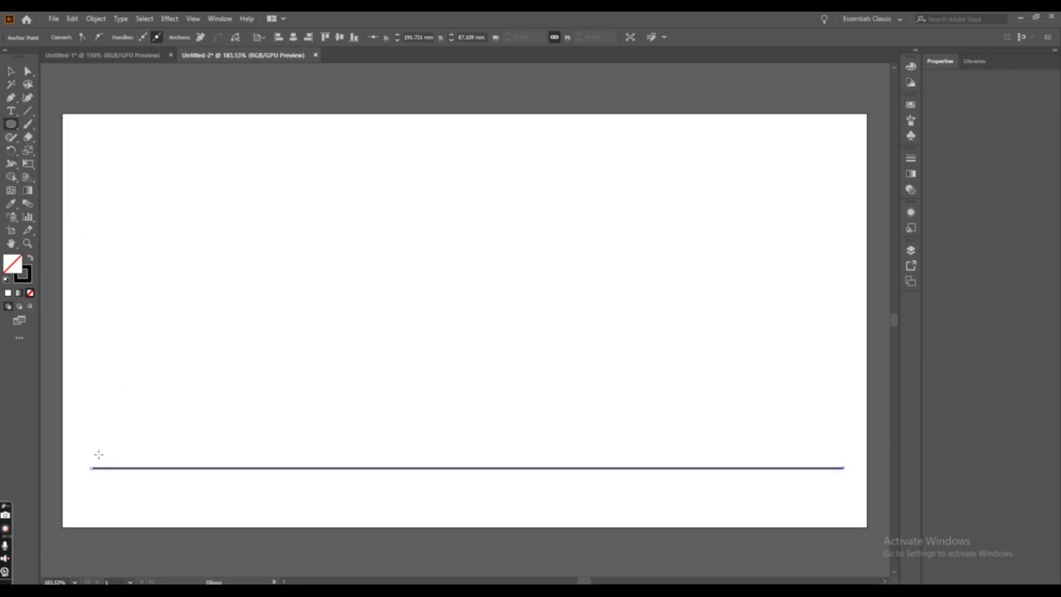
{"action": "left_click_drag", "start_coordinate": [98, 454], "coordinate": [139, 485]}
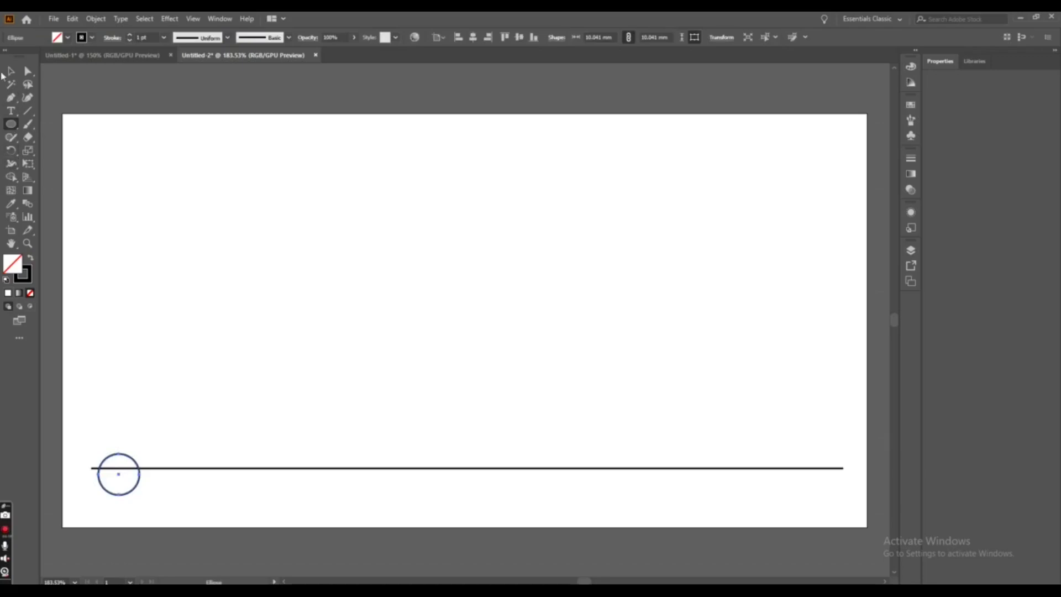
{"action": "key", "text": "v"}
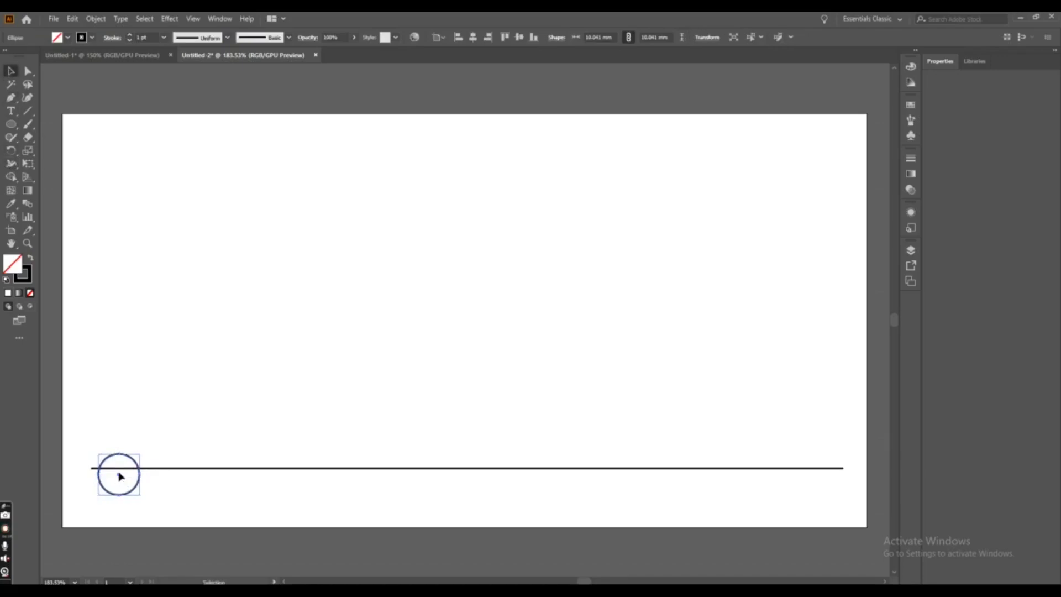
{"action": "left_click_drag", "start_coordinate": [121, 479], "coordinate": [121, 478]}
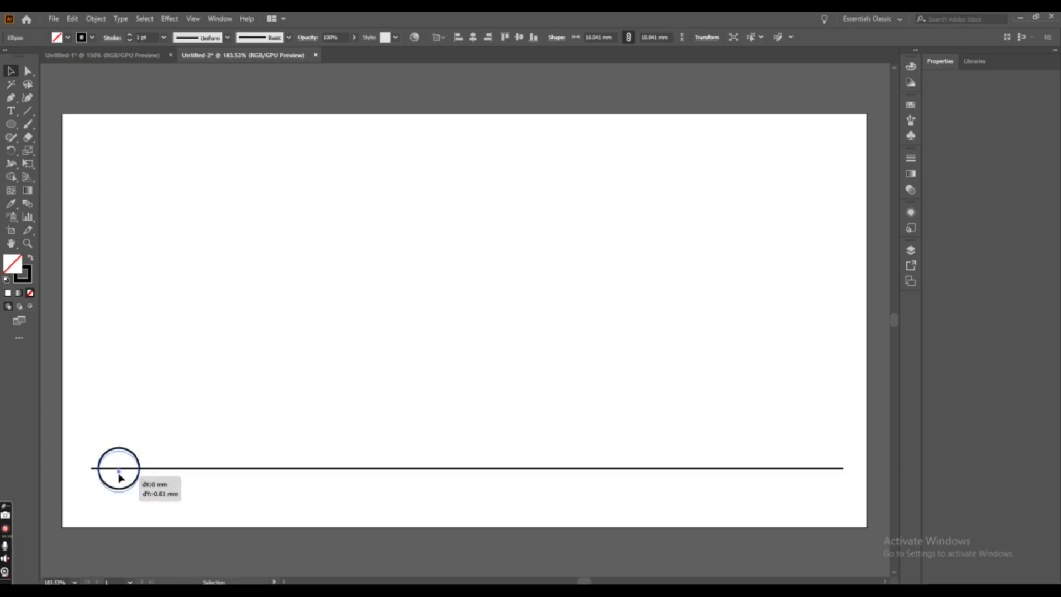
{"action": "left_click", "coordinate": [174, 496]}
{"action": "left_click", "coordinate": [121, 477]}
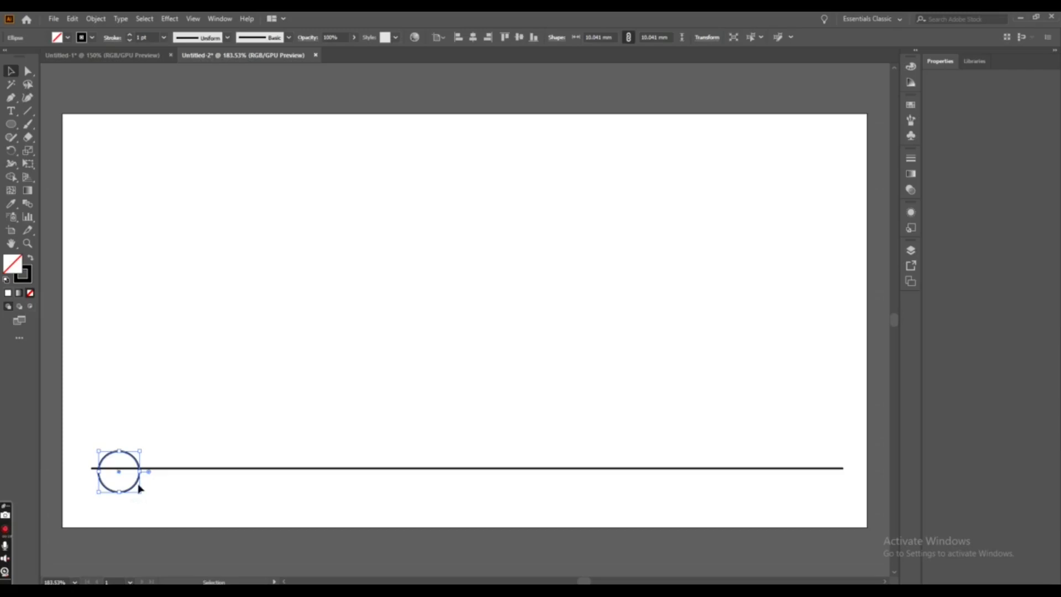
{"action": "key", "text": "a"}
{"action": "key", "text": "v"}
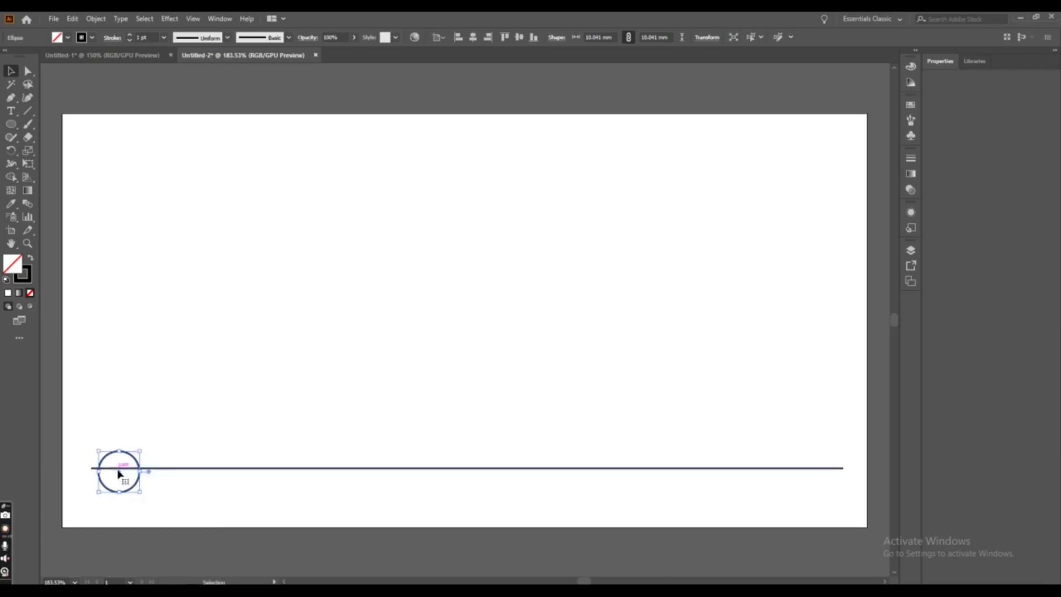
Repeat the circle rightward with Alt-drag and Ctrl+D into eighteen touching copies, then select the whole row
{"action": "left_click_drag", "start_coordinate": [121, 474], "coordinate": [162, 474]}
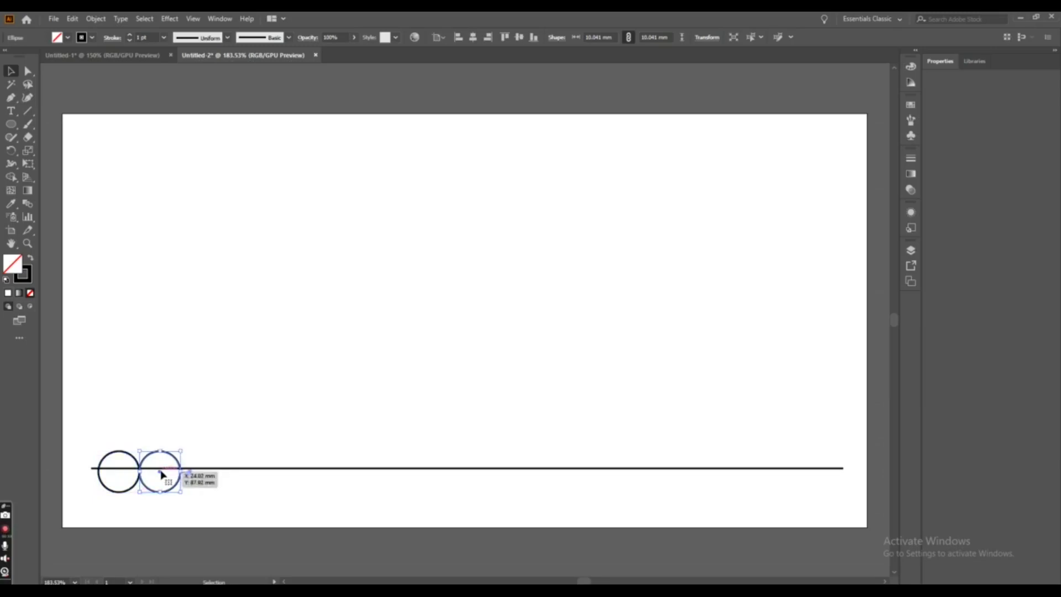
{"action": "key", "text": "ctrl+d"}
{"action": "key", "text": "ctrl+d"}
{"action": "key", "text": "ctrl+d"}
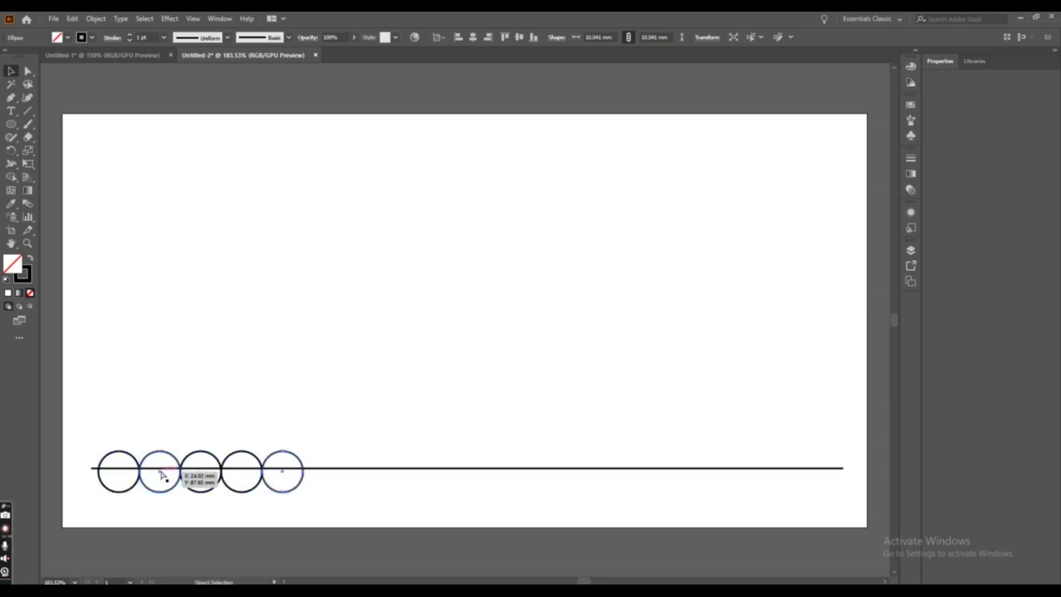
{"action": "key", "text": "ctrl+d"}
{"action": "key", "text": "ctrl+d"}
{"action": "key", "text": "ctrl+d"}
{"action": "key", "text": "ctrl+d"}
{"action": "key", "text": "ctrl+d"}
{"action": "key", "text": "ctrl+d"}
{"action": "key", "text": "ctrl+d"}
{"action": "key", "text": "ctrl+d"}
{"action": "key", "text": "ctrl+d"}
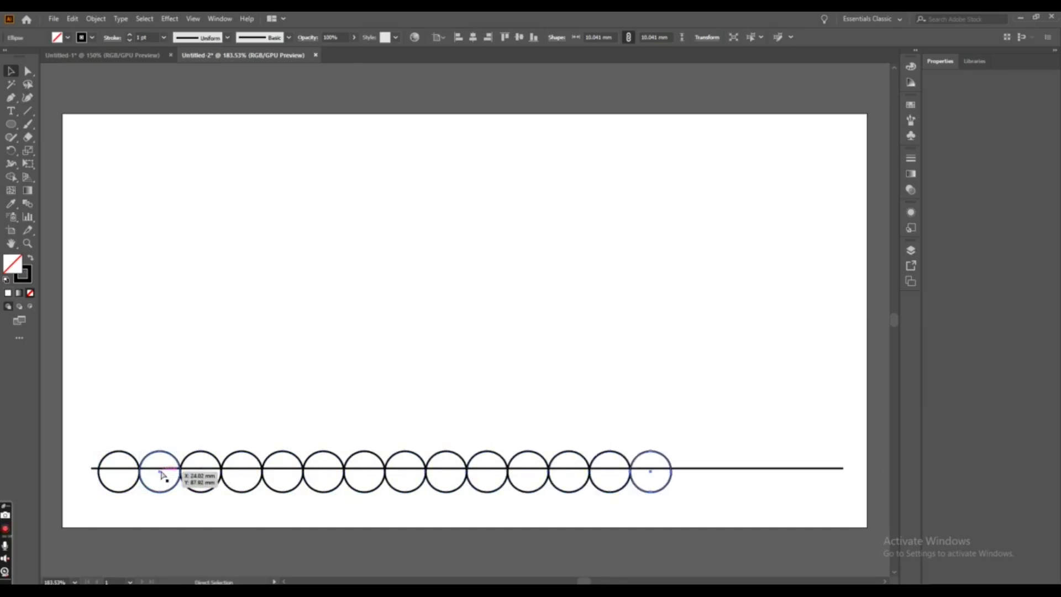
{"action": "key", "text": "ctrl+d"}
{"action": "key", "text": "ctrl+d"}
{"action": "key", "text": "ctrl+d"}
{"action": "key", "text": "ctrl+d"}
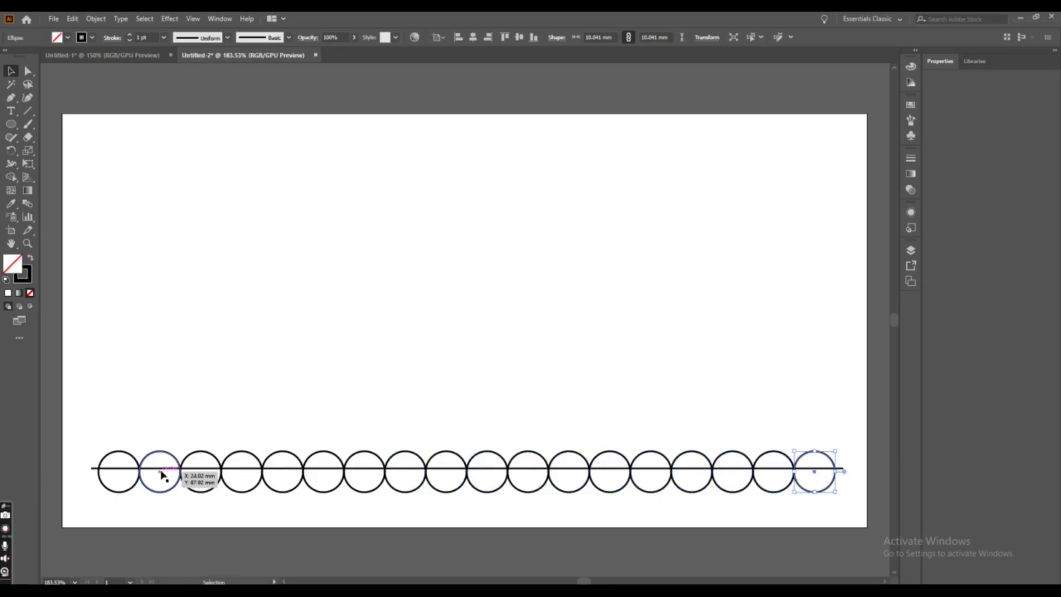
{"action": "left_click_drag", "start_coordinate": [81, 441], "coordinate": [847, 504]}
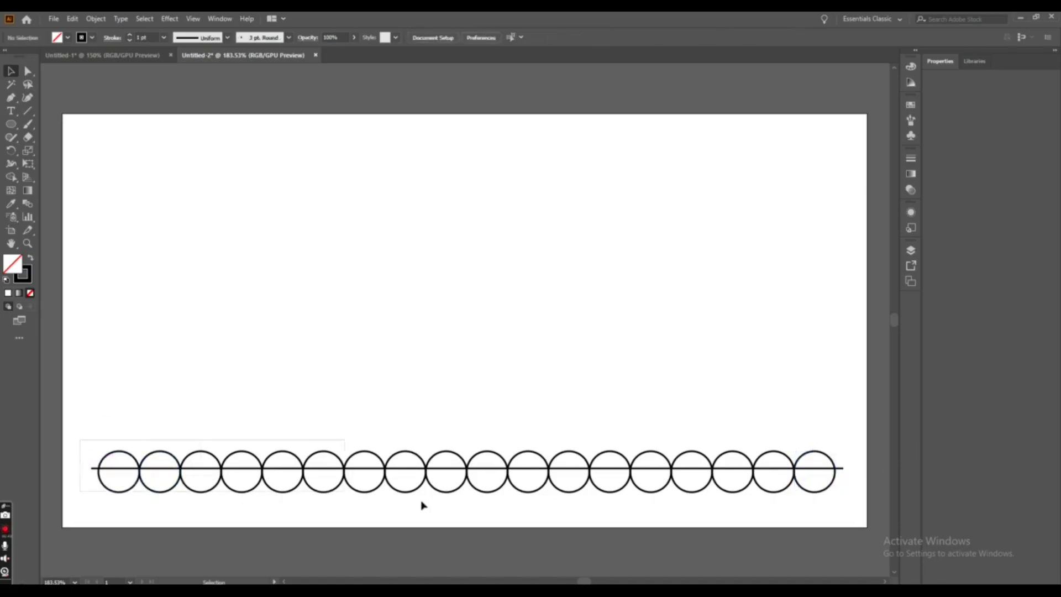
Delete the lower halves of all eighteen circles with Shape Builder, leaving semicircular arches
{"action": "left_click", "coordinate": [10, 177]}
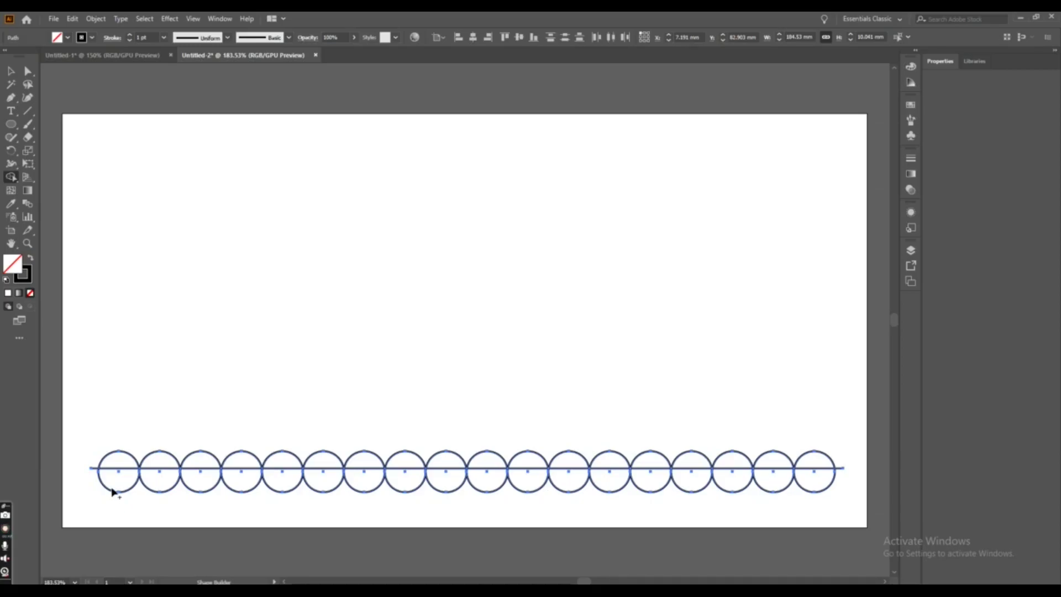
{"action": "left_click_drag", "start_coordinate": [118, 485], "coordinate": [693, 498]}
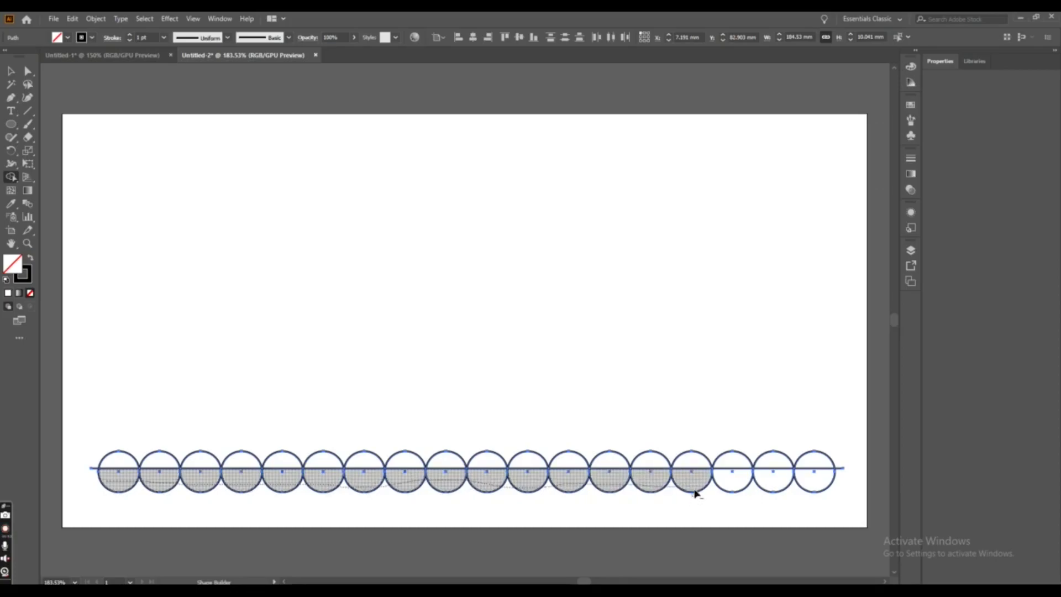
{"action": "left_click_drag", "start_coordinate": [695, 494], "coordinate": [827, 492]}
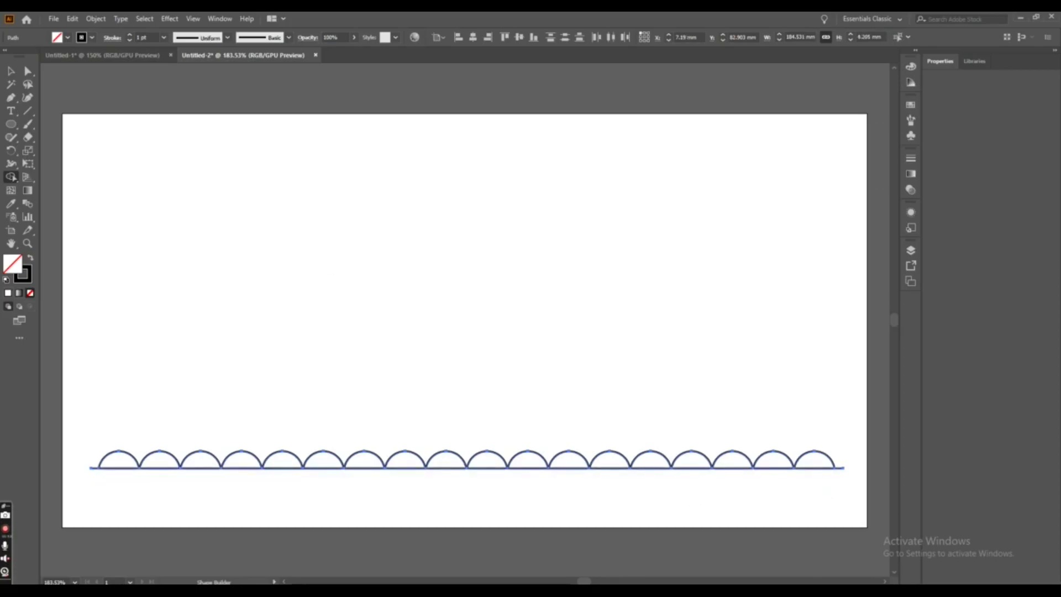
{"action": "left_click", "coordinate": [11, 70]}
{"action": "left_click", "coordinate": [131, 280]}
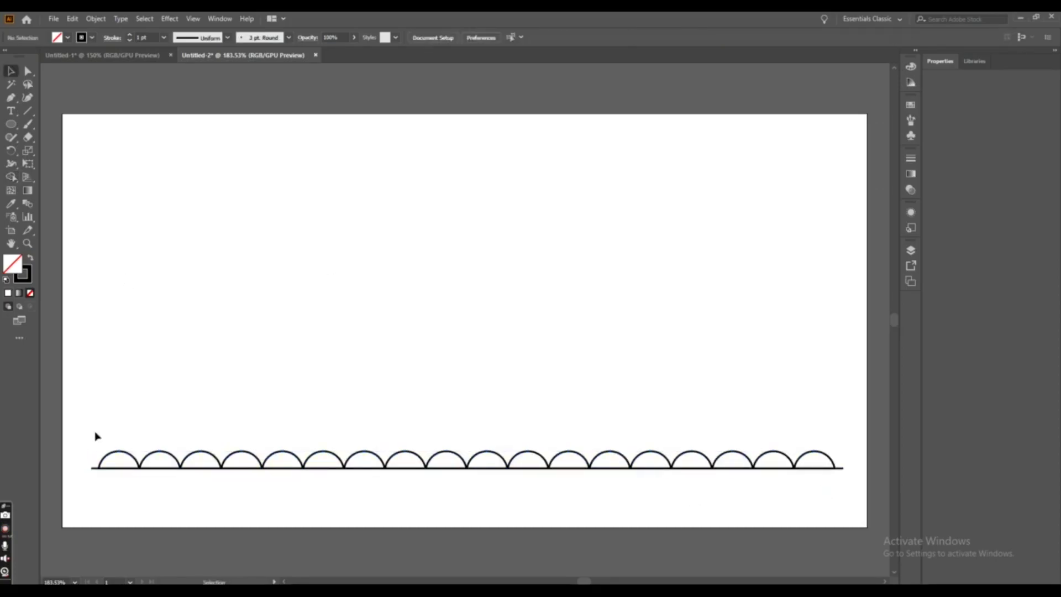
{"action": "mouse_move", "coordinate": [83, 428]}
{"action": "left_mouse_down"}
{"action": "mouse_move", "coordinate": [707, 476]}
{"action": "mouse_move", "coordinate": [739, 493]}
{"action": "left_mouse_up"}
Group the arches and ground line, then move the group 2.1 mm lower
{"action": "right_click", "coordinate": [509, 382]}
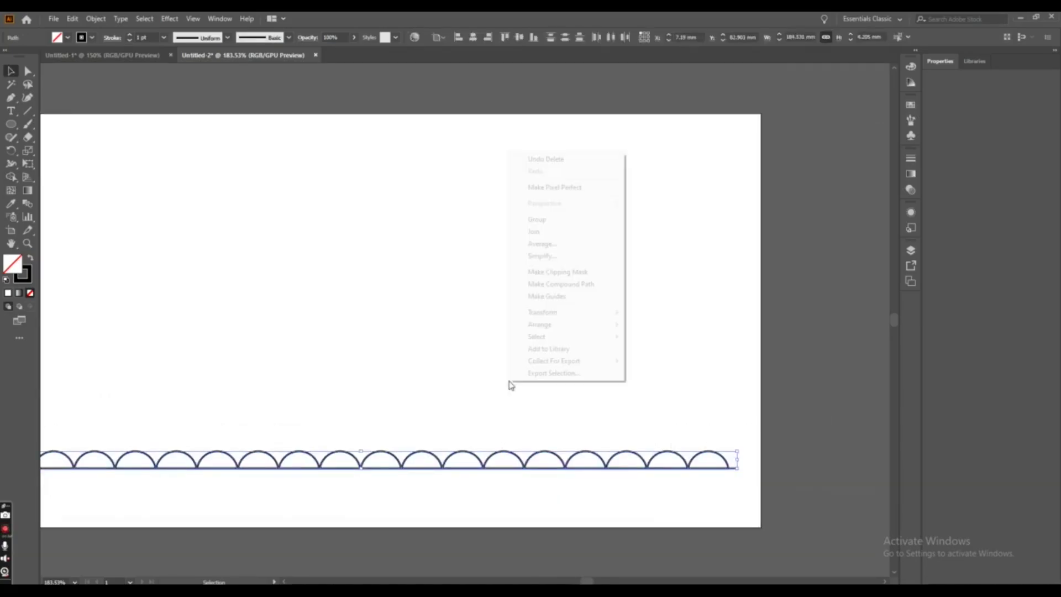
{"action": "left_click", "coordinate": [527, 223]}
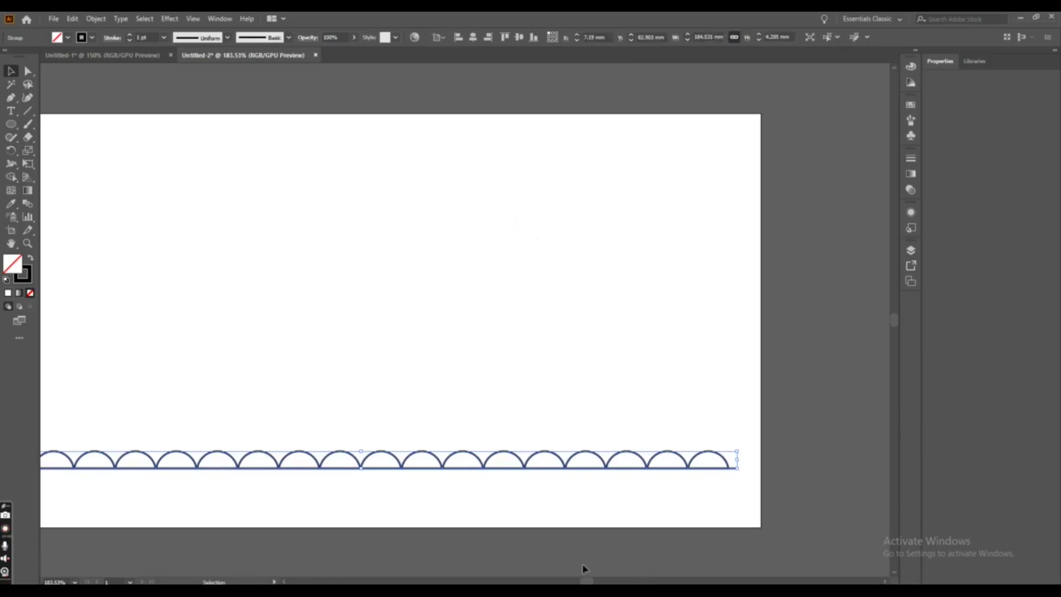
{"action": "scroll", "coordinate": [408, 320], "scroll_direction": "left", "scroll_amount": 1}
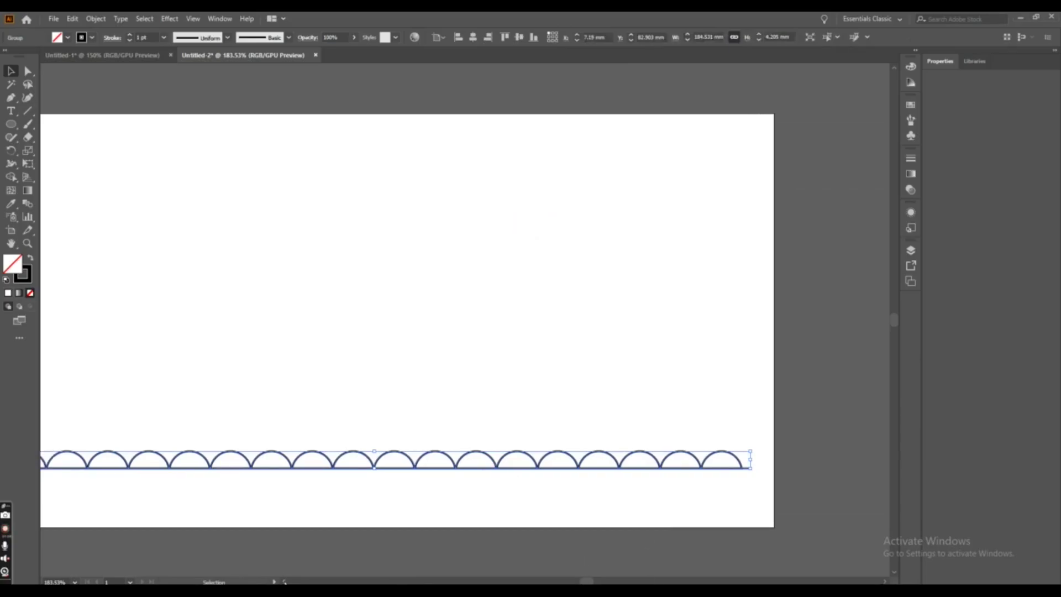
{"action": "scroll", "coordinate": [407, 321], "scroll_direction": "left", "scroll_amount": 1}
{"action": "scroll", "coordinate": [408, 321], "scroll_direction": "left", "scroll_amount": 1}
{"action": "scroll", "coordinate": [408, 320], "scroll_direction": "left", "scroll_amount": 1}
{"action": "scroll", "coordinate": [408, 321], "scroll_direction": "left", "scroll_amount": 1}
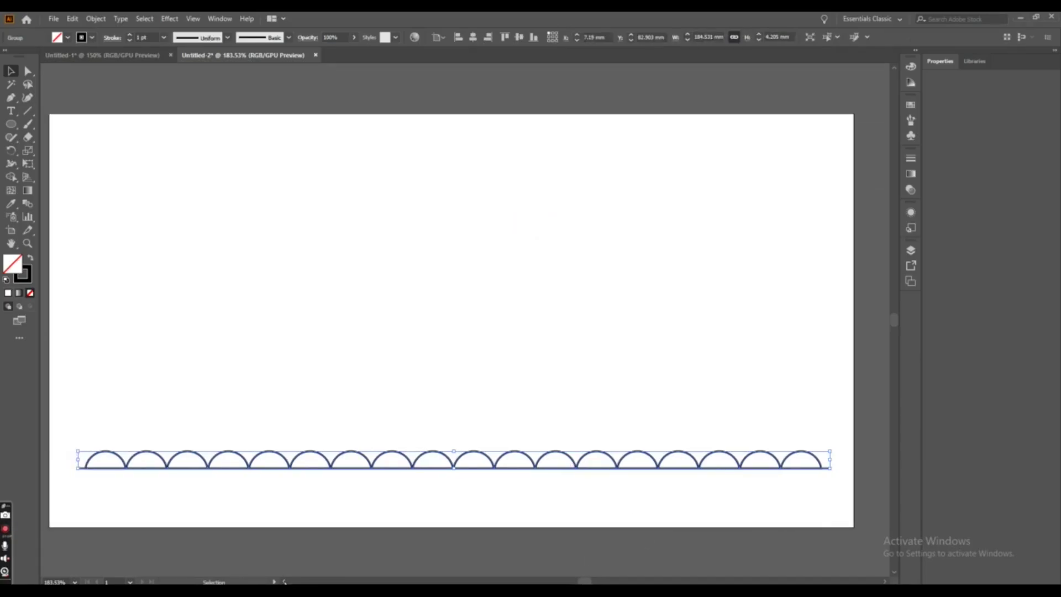
{"action": "scroll", "coordinate": [408, 321], "scroll_direction": "left", "scroll_amount": 1}
{"action": "left_click", "coordinate": [317, 546]}
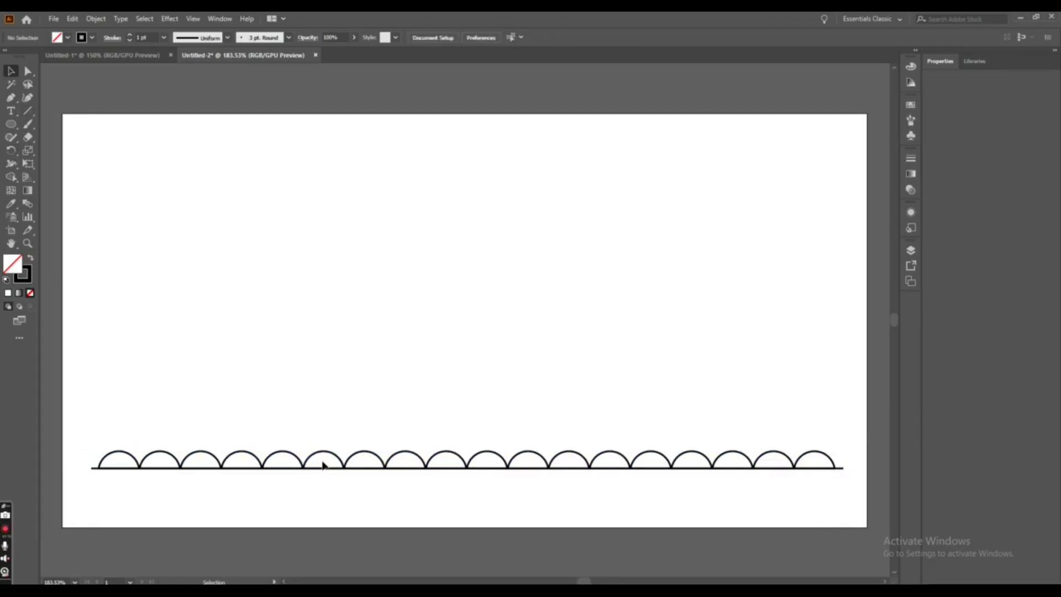
{"action": "left_click_drag", "start_coordinate": [322, 473], "coordinate": [323, 481]}
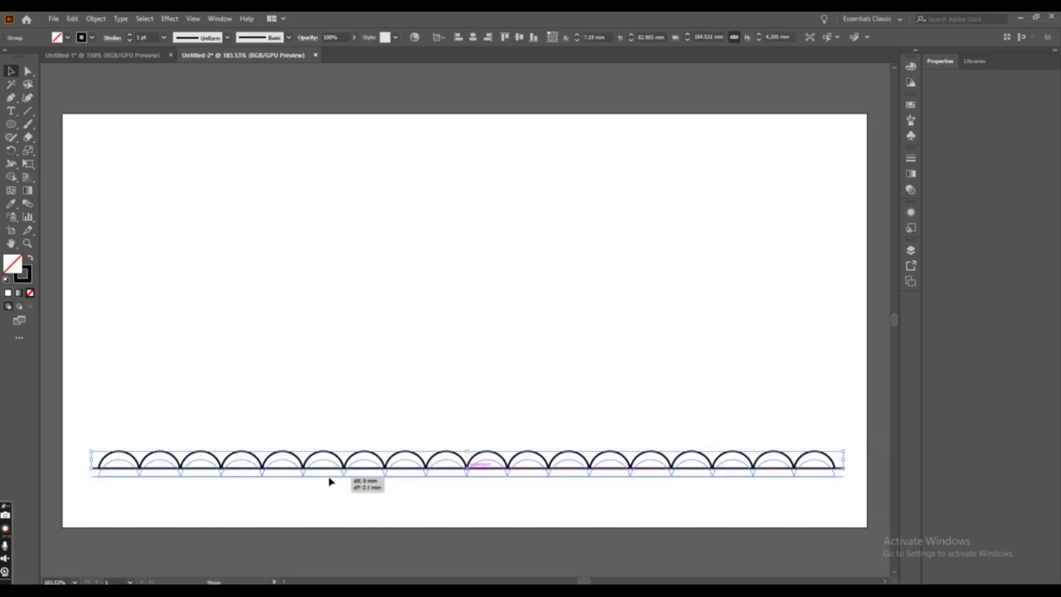
{"action": "left_click_drag", "start_coordinate": [11, 124], "coordinate": [54, 125]}
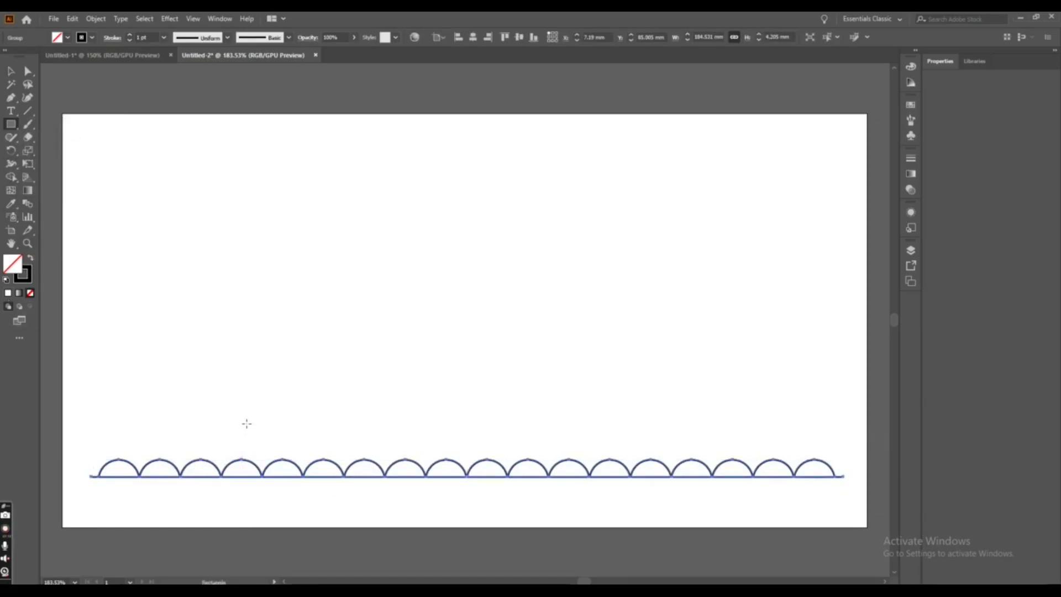
Draw a grey-filled rectangle about 10.04 × 14.18 mm standing on the ground's left arch
{"action": "left_click_drag", "start_coordinate": [242, 422], "coordinate": [283, 480]}
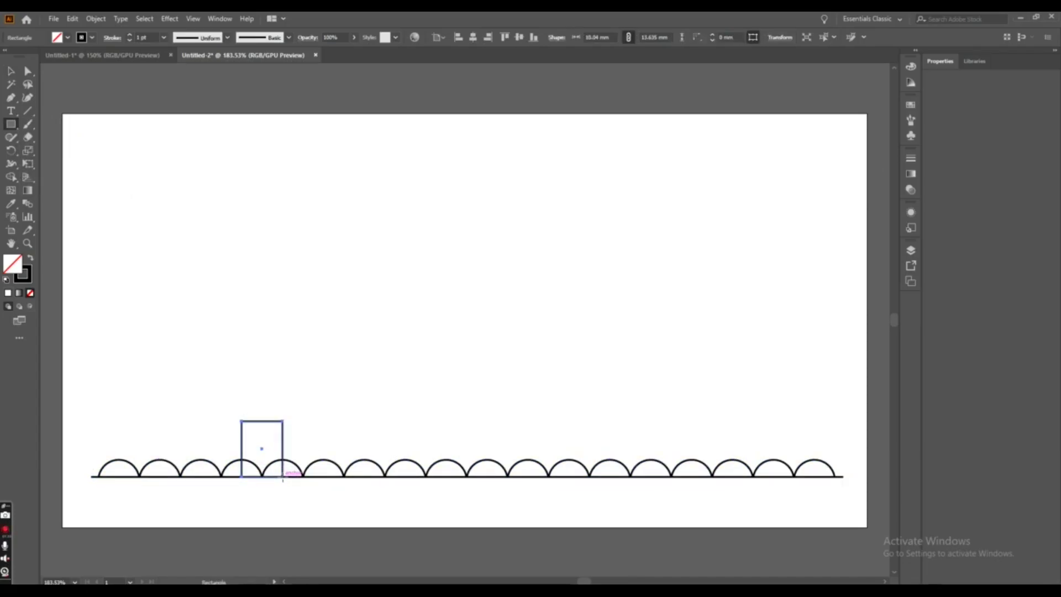
{"action": "left_click", "coordinate": [7, 293]}
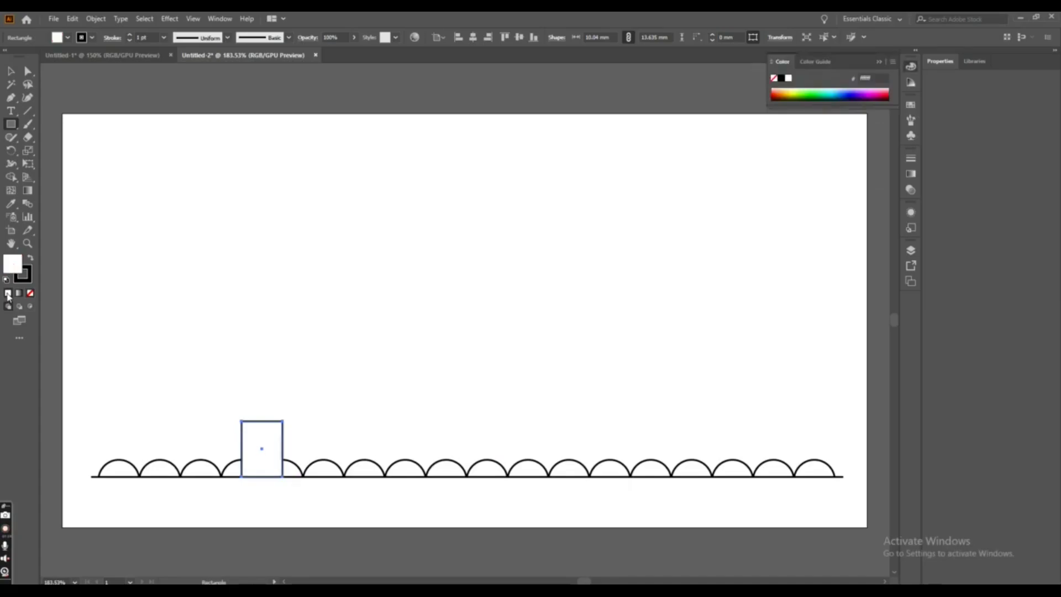
{"action": "double_click", "coordinate": [12, 265]}
{"action": "left_click_drag", "start_coordinate": [177, 288], "coordinate": [164, 241]}
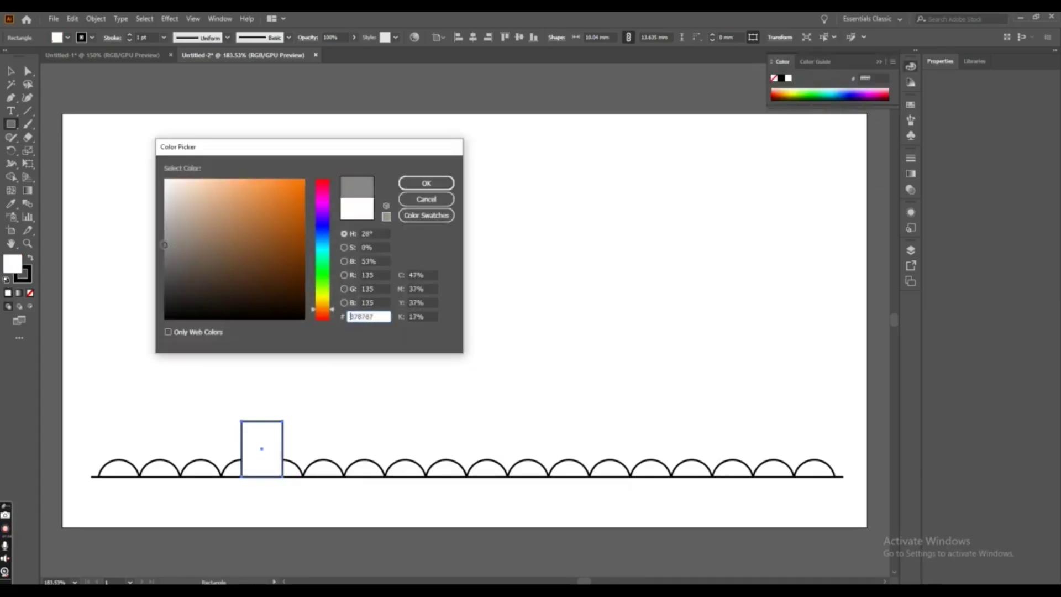
{"action": "left_click", "coordinate": [426, 183]}
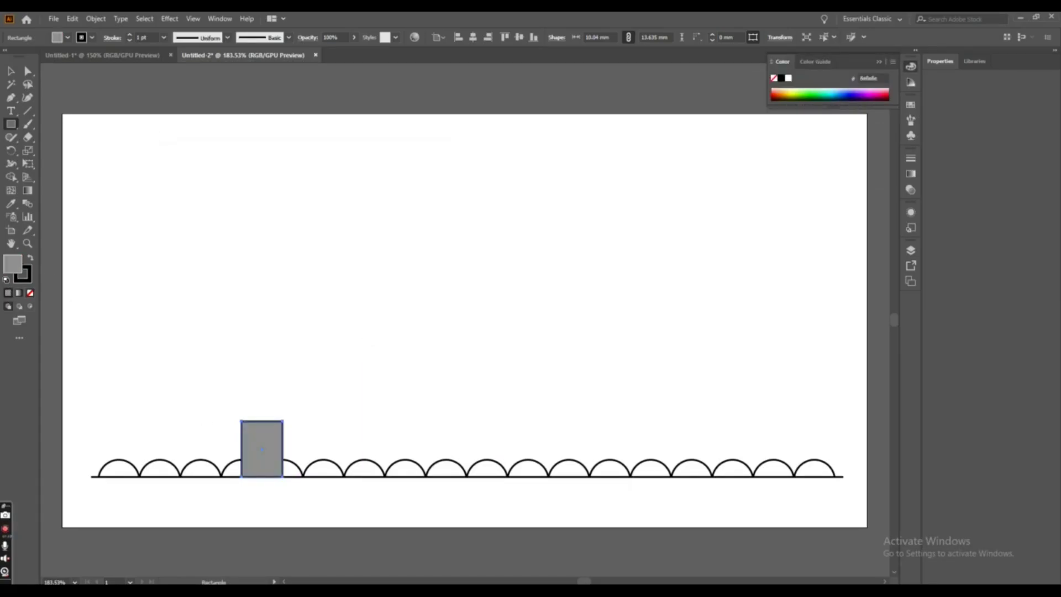
{"action": "left_click", "coordinate": [11, 71]}
{"action": "left_click", "coordinate": [92, 247]}
{"action": "mouse_move", "coordinate": [250, 451]}
{"action": "left_mouse_down"}
{"action": "mouse_move", "coordinate": [219, 450]}
{"action": "mouse_move", "coordinate": [228, 419]}
{"action": "left_mouse_up"}
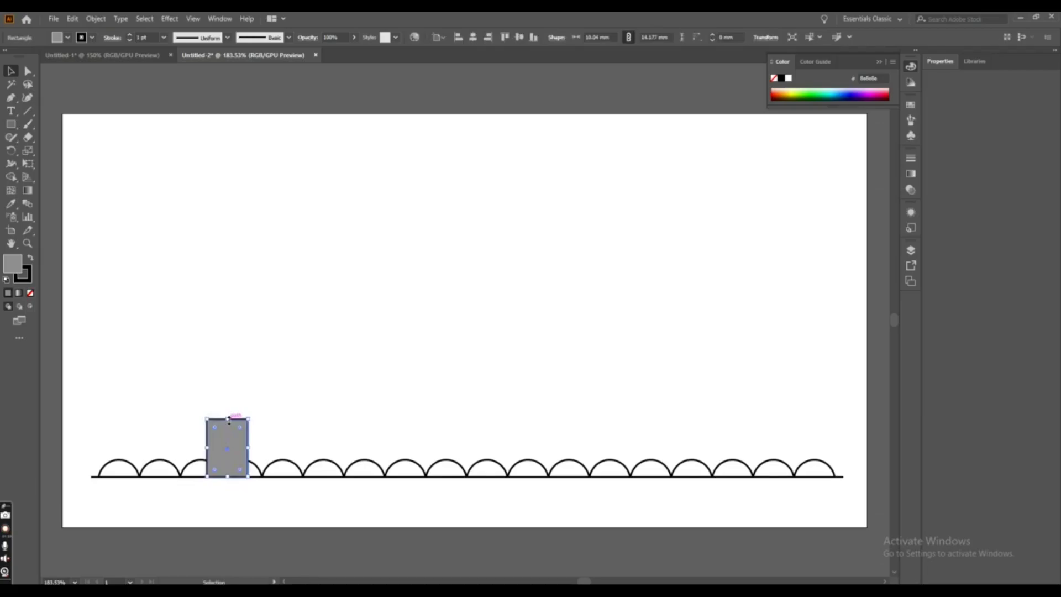
Draw a thin 2.373 × 36.263 mm pole rising from the centre of the grey base
{"action": "left_click", "coordinate": [11, 124]}
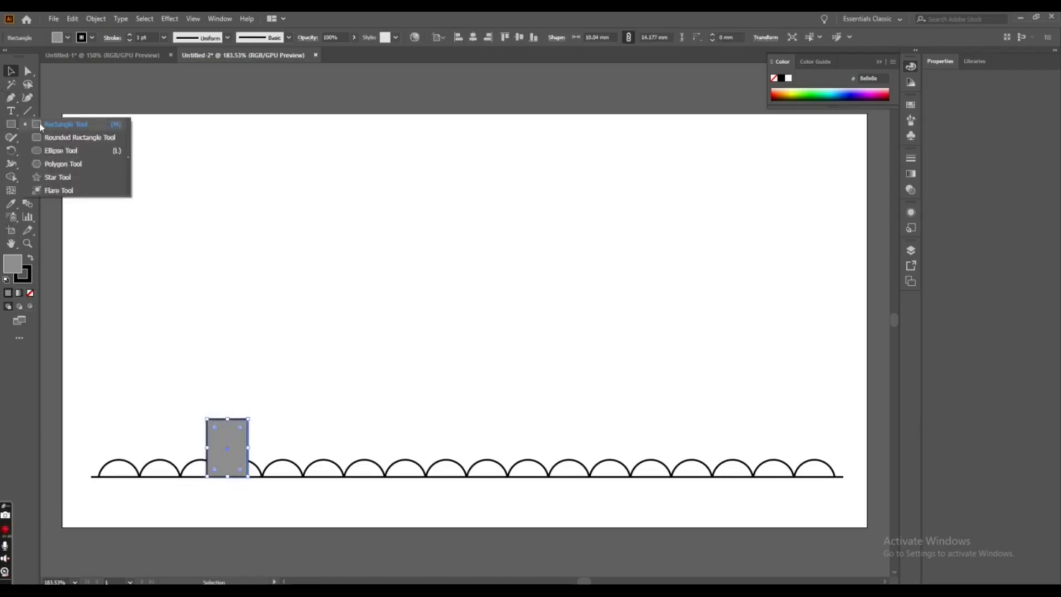
{"action": "left_click", "coordinate": [50, 124]}
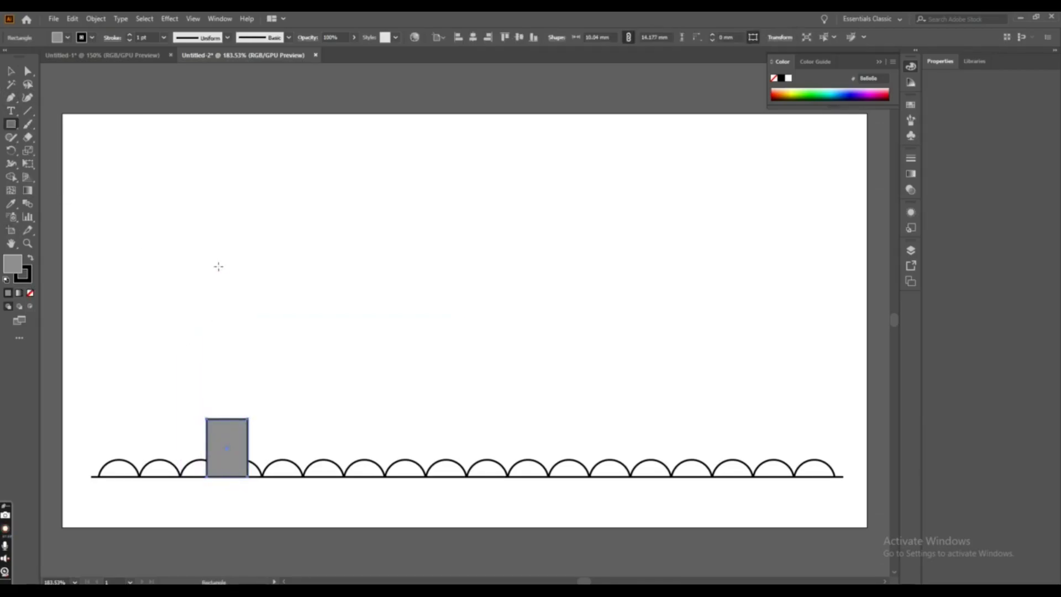
{"action": "left_click_drag", "start_coordinate": [221, 265], "coordinate": [231, 416]}
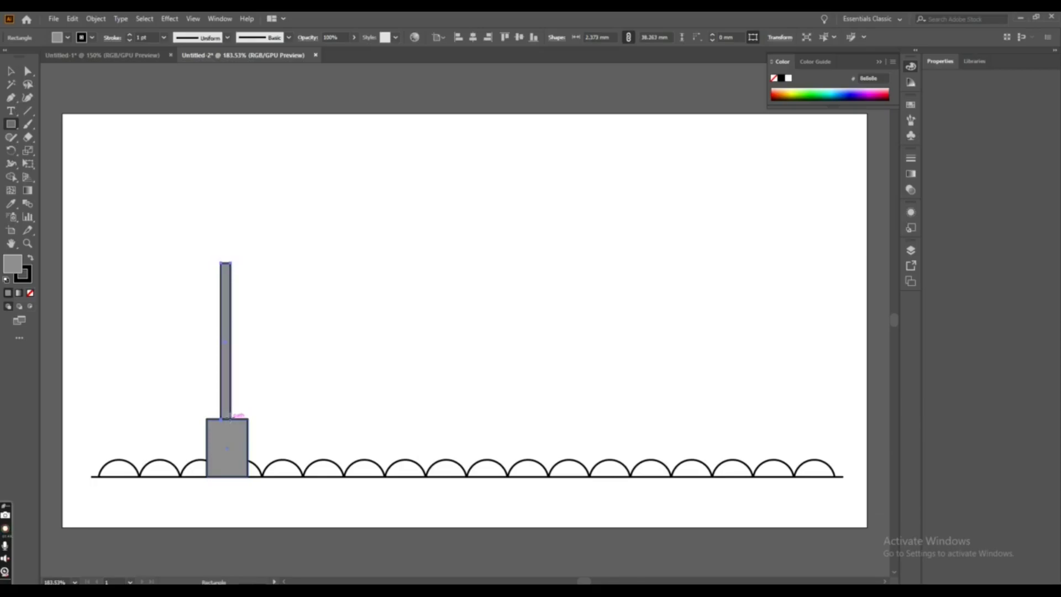
{"action": "key", "text": "v"}
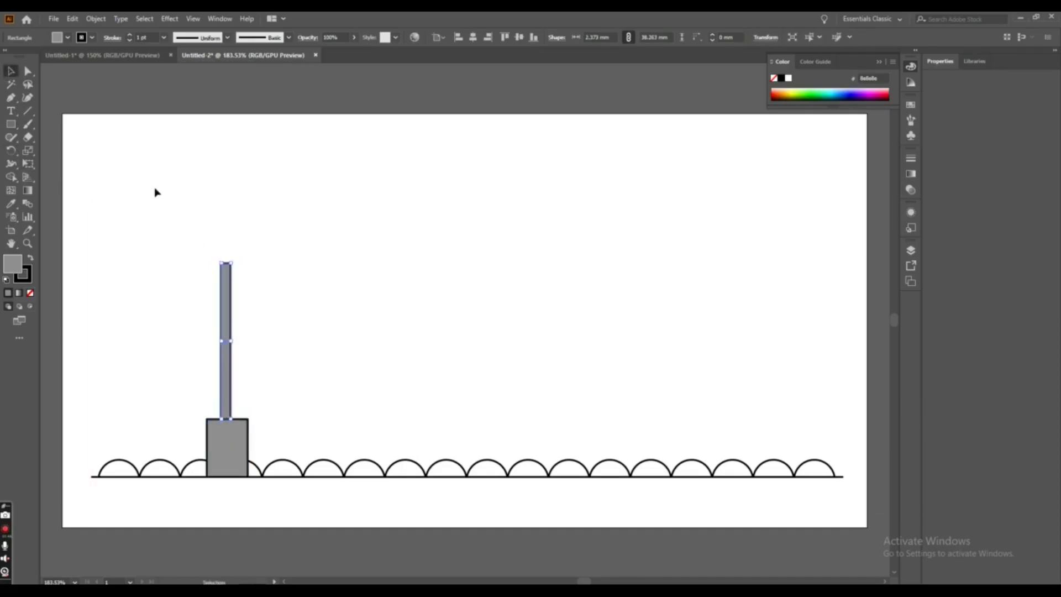
{"action": "left_click_drag", "start_coordinate": [228, 308], "coordinate": [230, 308]}
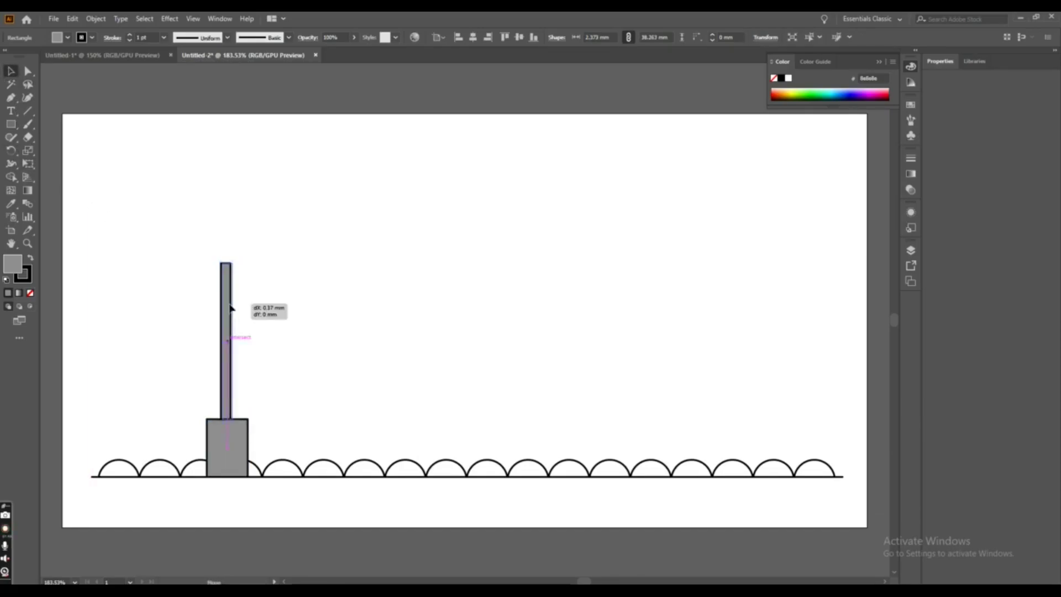
{"action": "left_click", "coordinate": [260, 330]}
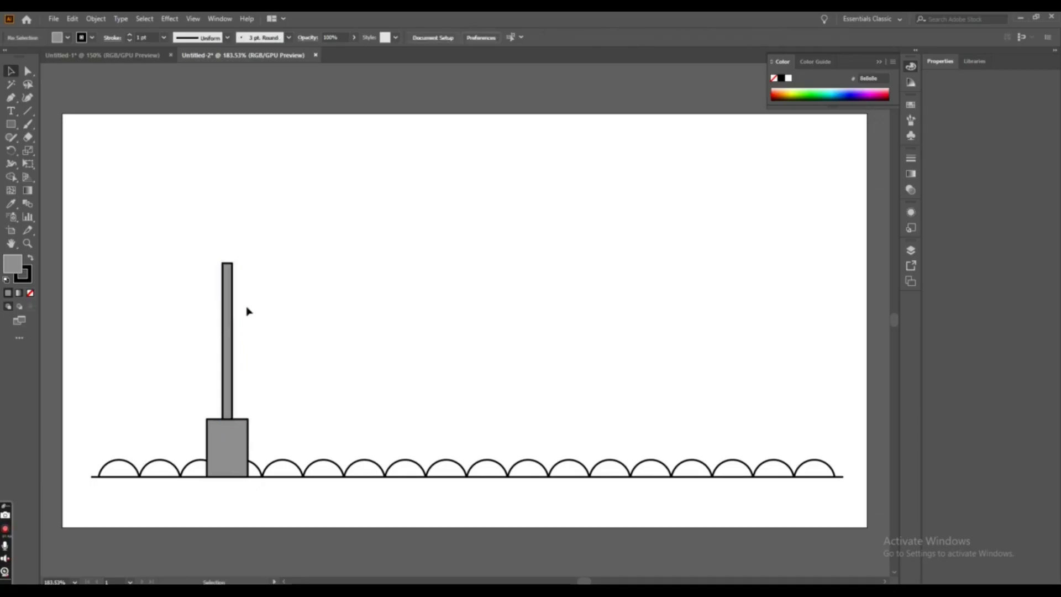
Alt-drag a copy of the pole to its right
{"action": "left_click", "coordinate": [228, 301]}
{"action": "key", "text": "a"}
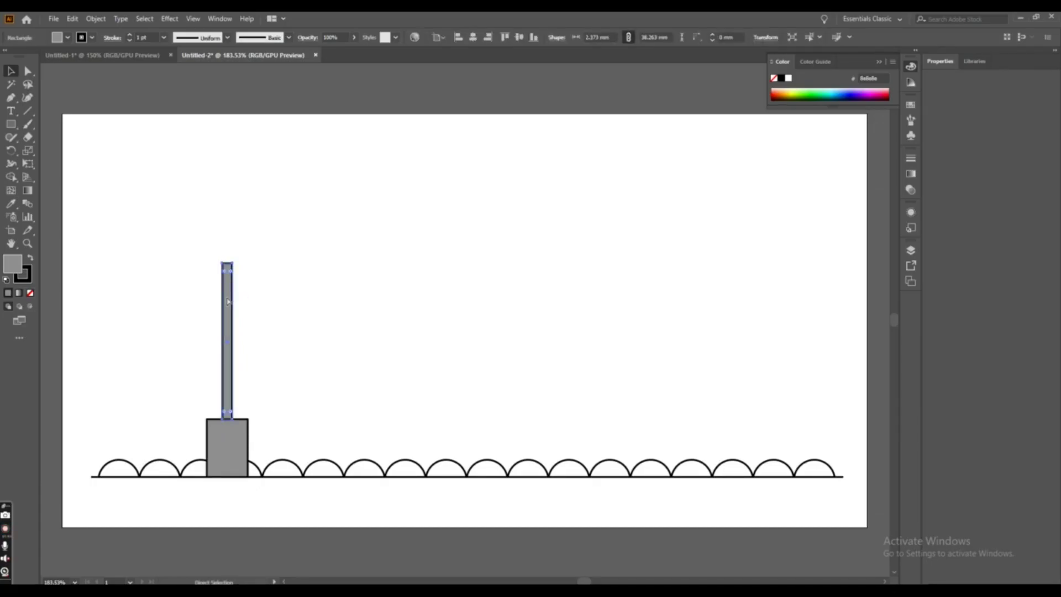
{"action": "key", "text": "v"}
{"action": "left_click_drag", "start_coordinate": [228, 301], "coordinate": [285, 289]}
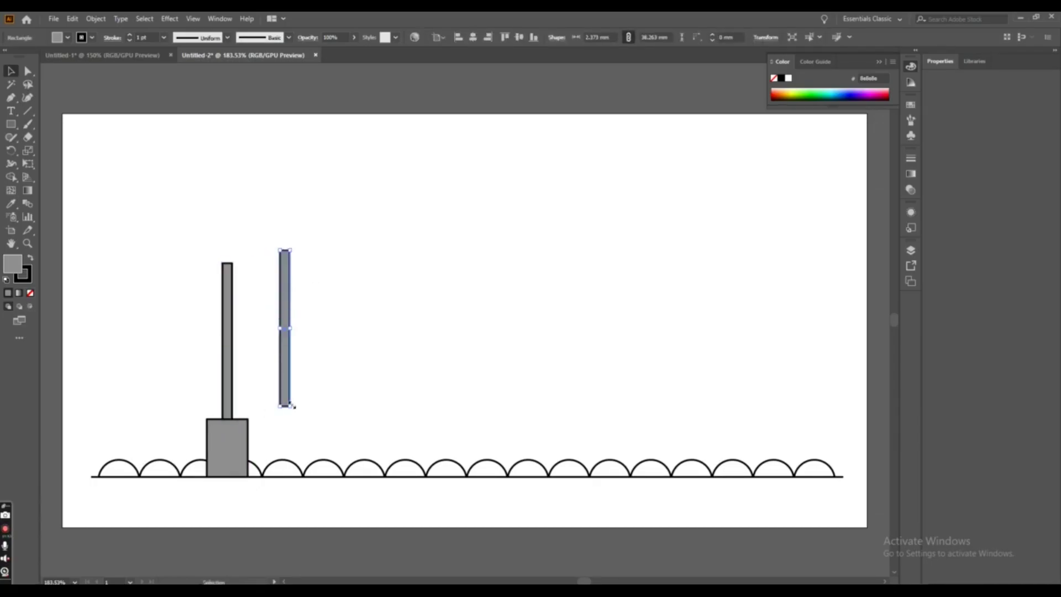
Shrink the pole copy into a small cap and place it on the pole top
{"action": "mouse_move", "coordinate": [292, 408]}
{"action": "left_mouse_down"}
{"action": "mouse_move", "coordinate": [291, 276]}
{"action": "mouse_move", "coordinate": [302, 268]}
{"action": "left_mouse_up"}
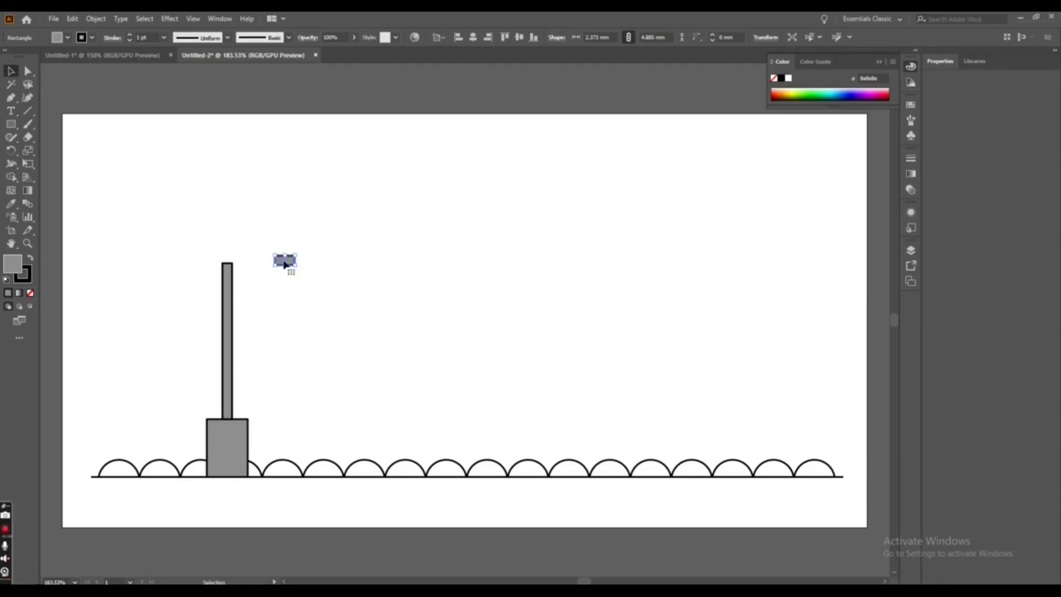
{"action": "right_click", "coordinate": [284, 264]}
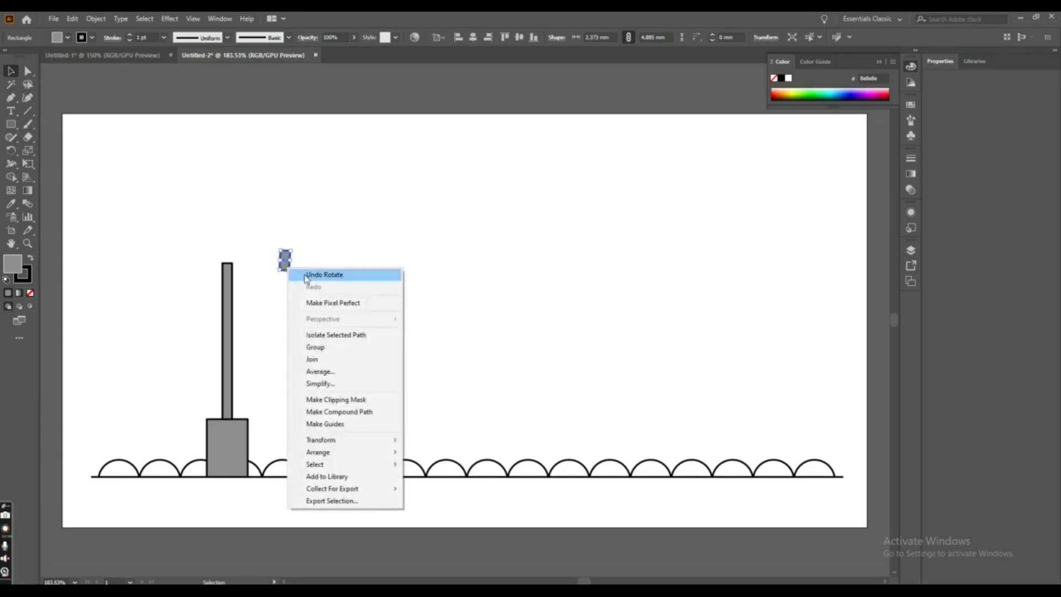
{"action": "left_click", "coordinate": [293, 274]}
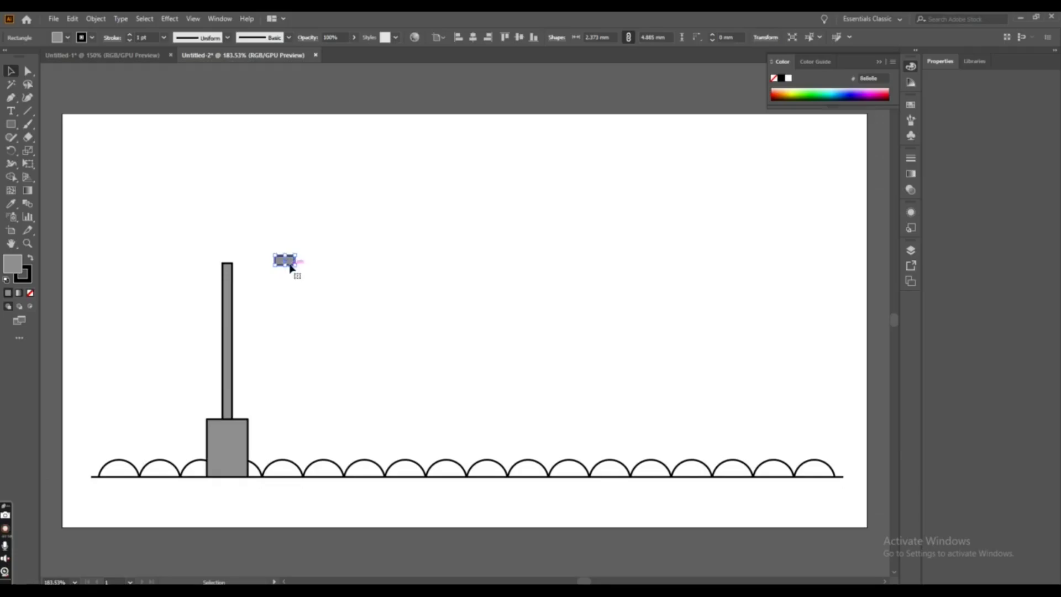
{"action": "left_click_drag", "start_coordinate": [287, 269], "coordinate": [233, 266]}
{"action": "left_click", "coordinate": [270, 292]}
Copy the cap slightly higher and stretch the pole up to meet it
{"action": "mouse_move", "coordinate": [229, 262]}
{"action": "left_mouse_down"}
{"action": "mouse_move", "coordinate": [227, 241]}
{"action": "mouse_move", "coordinate": [227, 272]}
{"action": "mouse_move", "coordinate": [232, 254]}
{"action": "left_mouse_up"}
{"action": "left_click", "coordinate": [244, 317]}
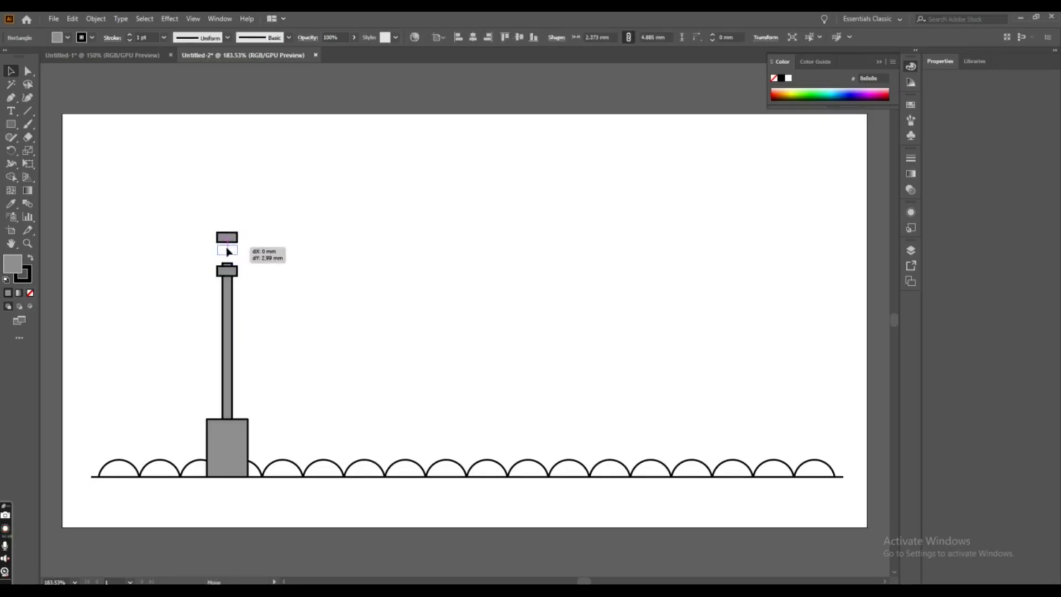
{"action": "left_click", "coordinate": [228, 279]}
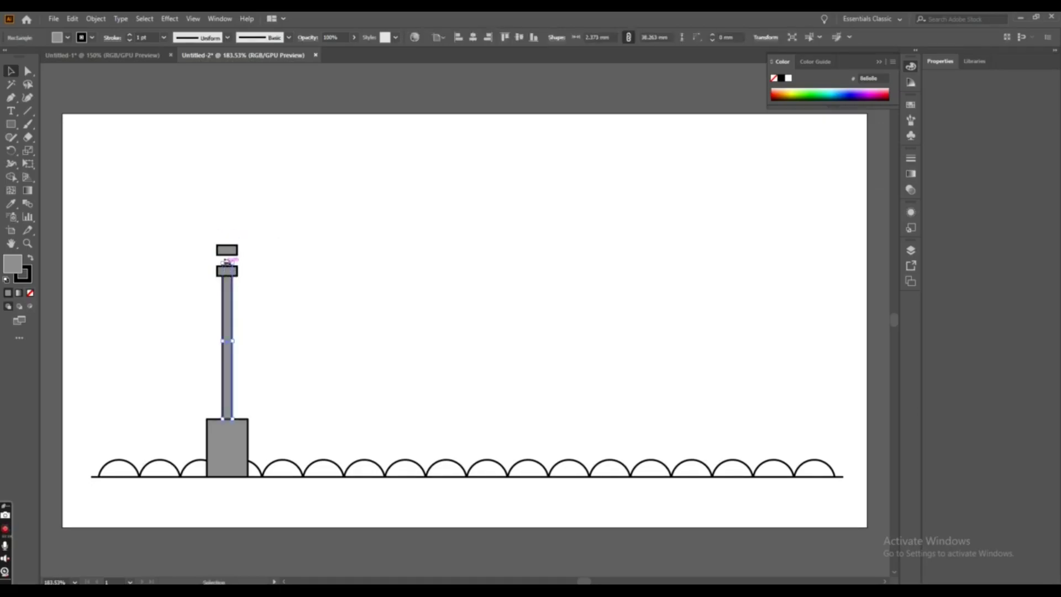
{"action": "left_click_drag", "start_coordinate": [231, 262], "coordinate": [232, 255]}
{"action": "left_click", "coordinate": [276, 274]}
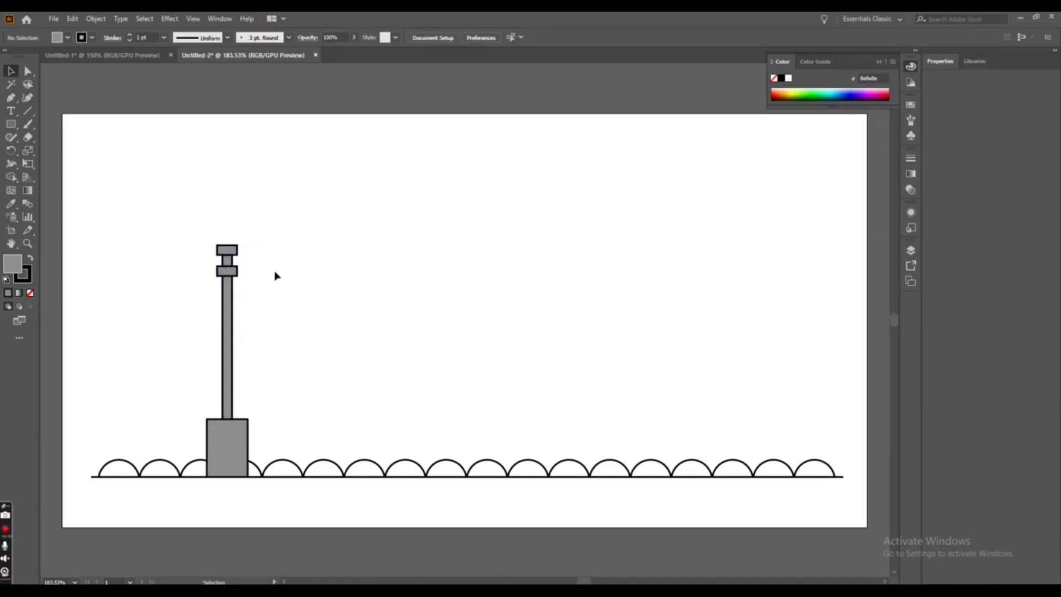
{"action": "left_click", "coordinate": [229, 252]}
Enlarge the upper cap into a taller lamp head and widen the collar below it
{"action": "left_click_drag", "start_coordinate": [228, 244], "coordinate": [229, 215]}
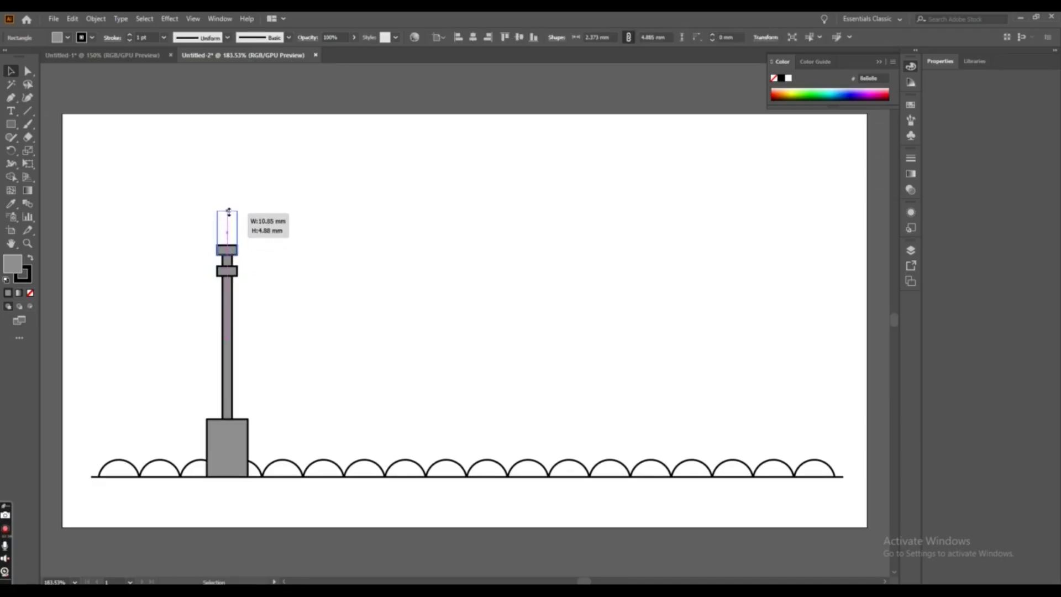
{"action": "mouse_move", "coordinate": [229, 215]}
{"action": "left_mouse_down"}
{"action": "mouse_move", "coordinate": [244, 231]}
{"action": "mouse_move", "coordinate": [214, 232]}
{"action": "left_mouse_up"}
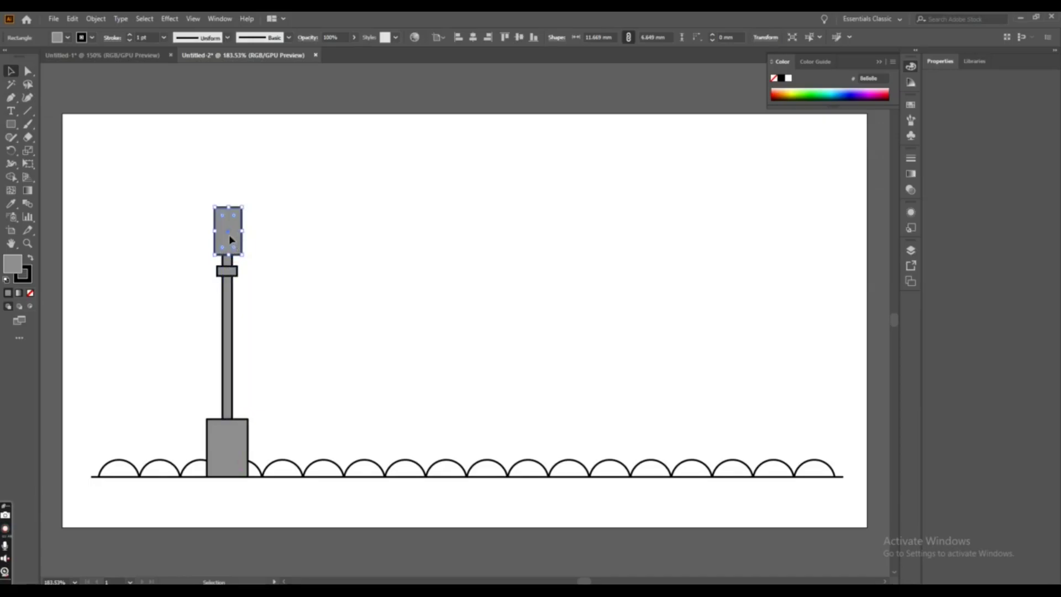
{"action": "left_click", "coordinate": [263, 285]}
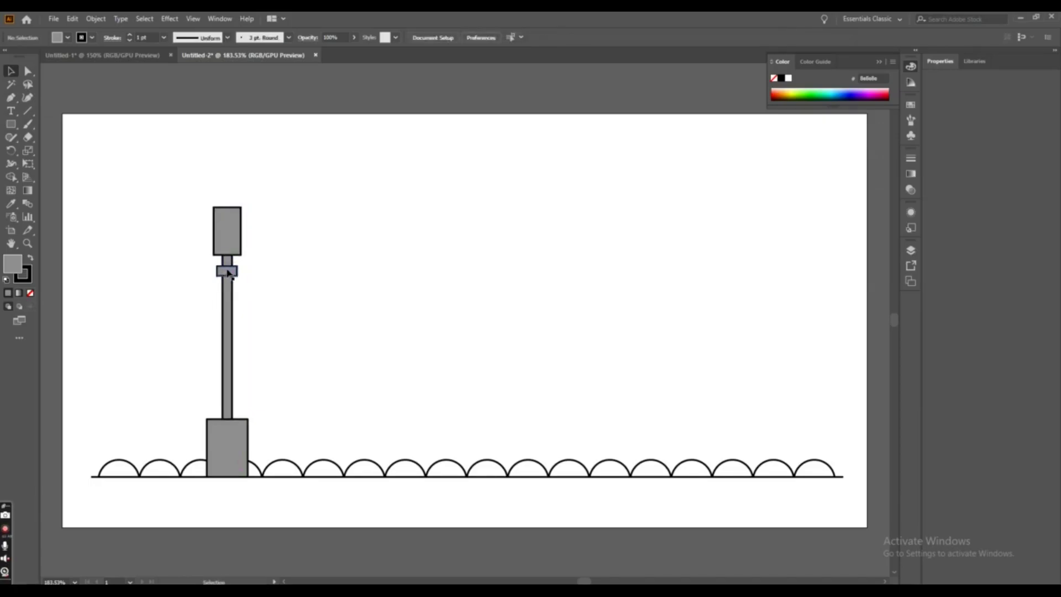
{"action": "left_click", "coordinate": [229, 274]}
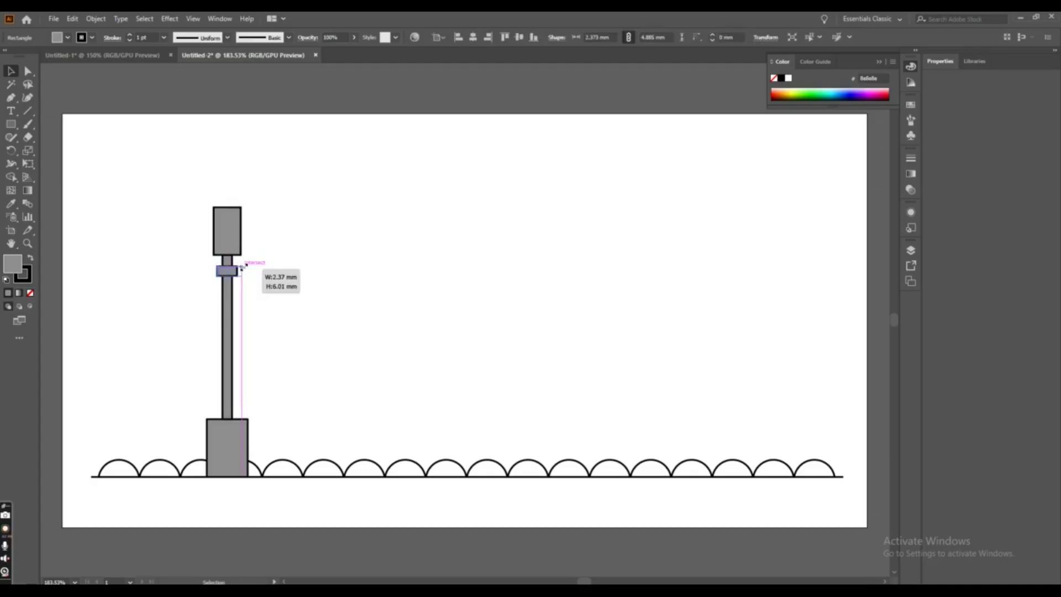
{"action": "left_click_drag", "start_coordinate": [240, 268], "coordinate": [213, 270]}
{"action": "left_click", "coordinate": [254, 300]}
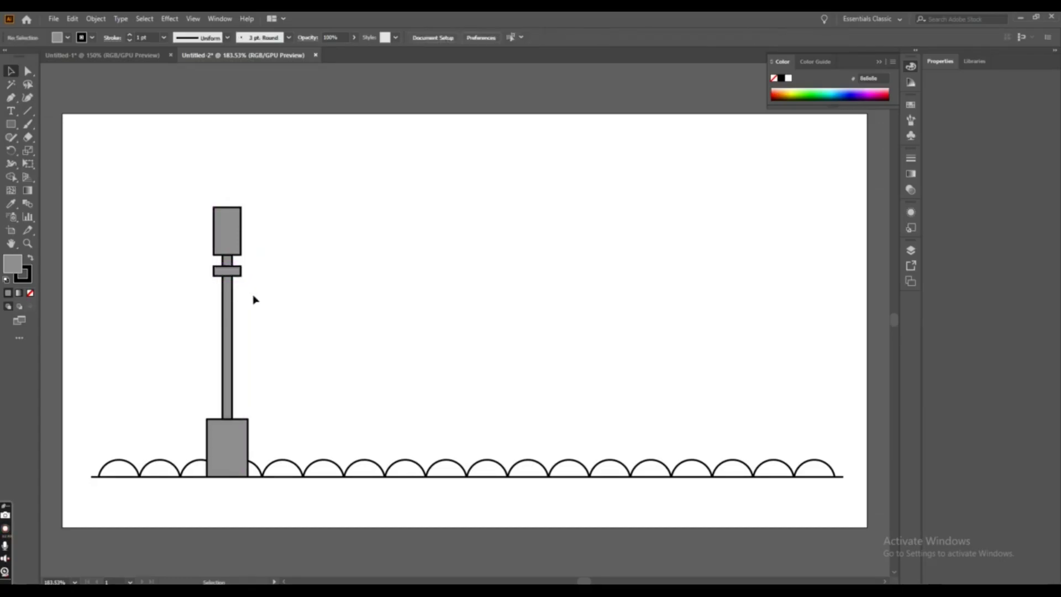
Drag the lamp head's top corner anchors outward so it flares into a trapezoid
{"action": "left_click", "coordinate": [229, 246]}
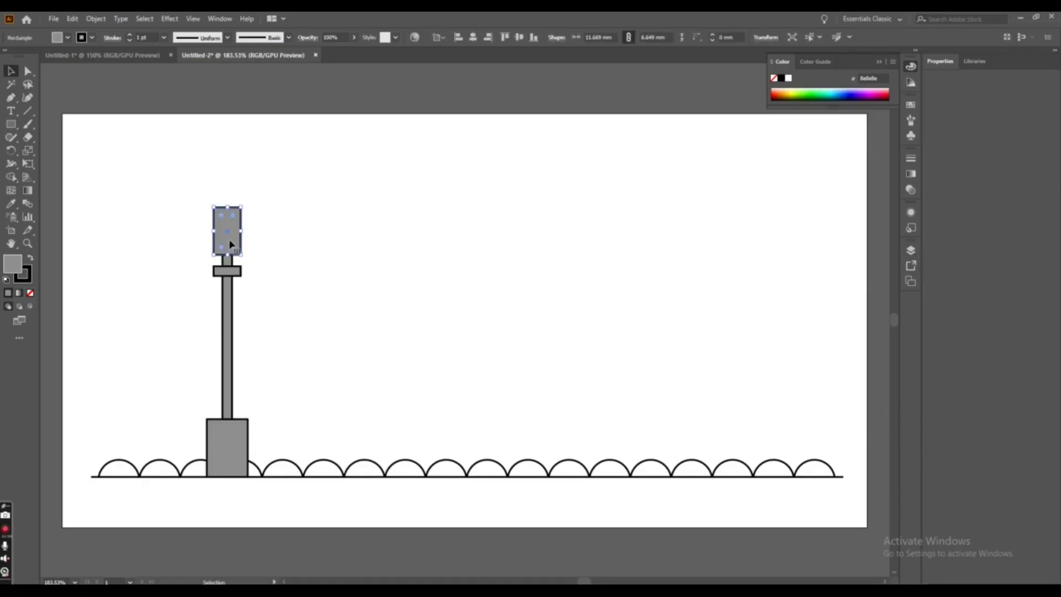
{"action": "left_click", "coordinate": [28, 70]}
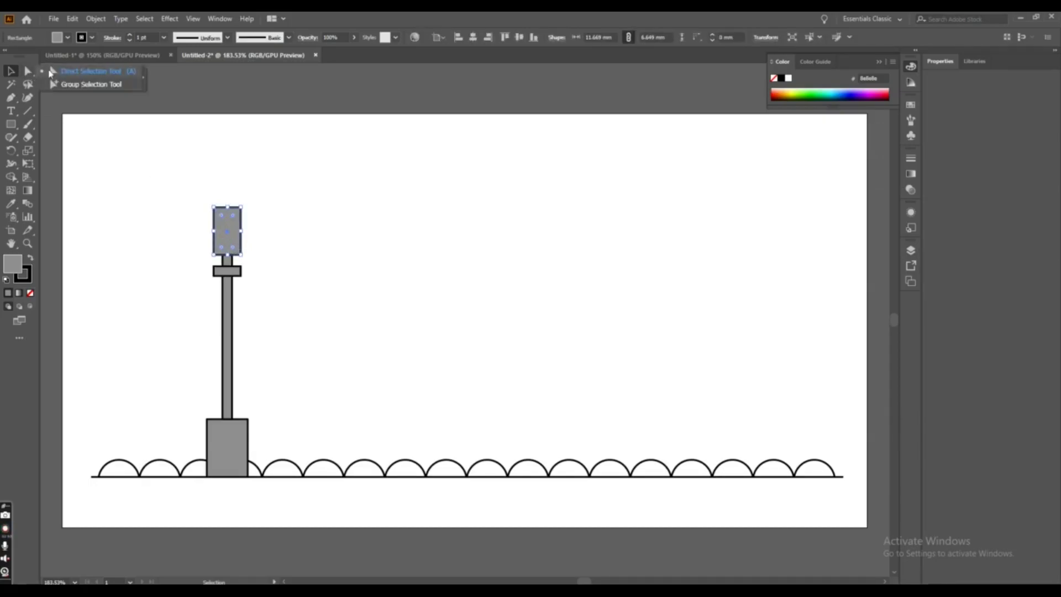
{"action": "left_click_drag", "start_coordinate": [240, 209], "coordinate": [242, 209]}
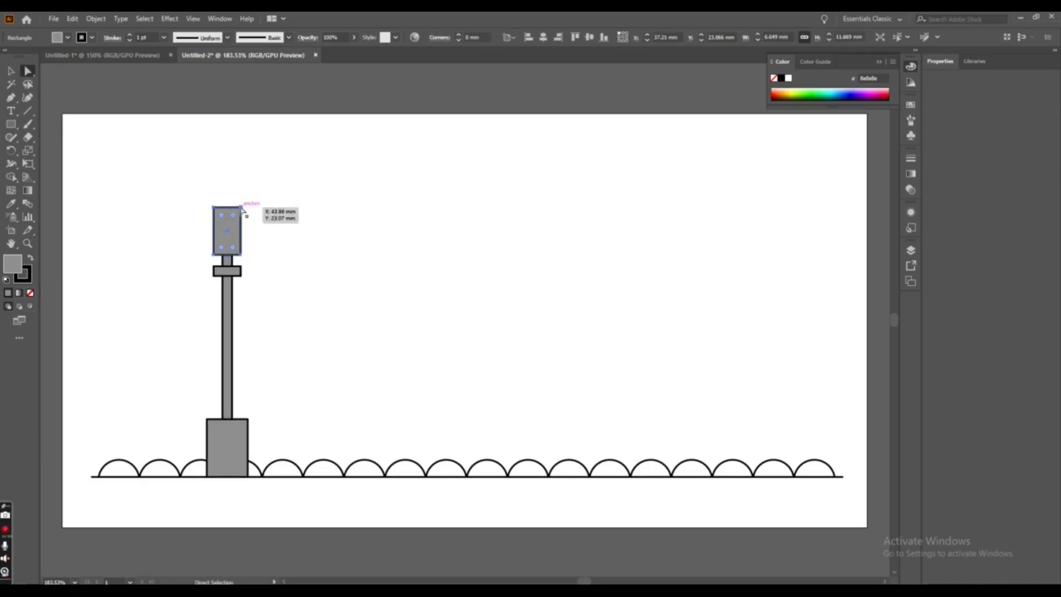
{"action": "left_click", "coordinate": [241, 209]}
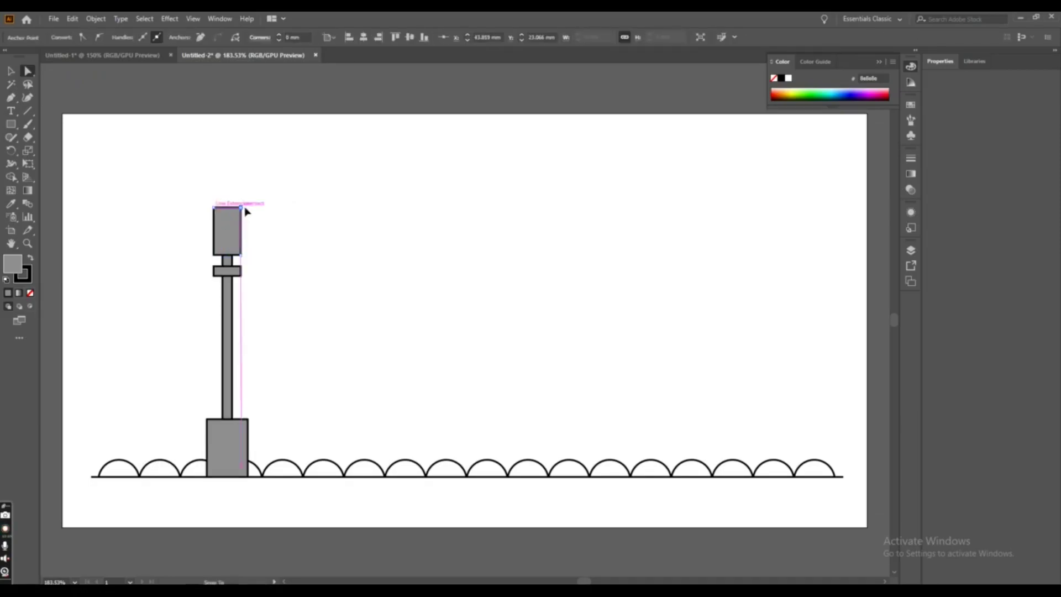
{"action": "left_click_drag", "start_coordinate": [241, 209], "coordinate": [206, 208]}
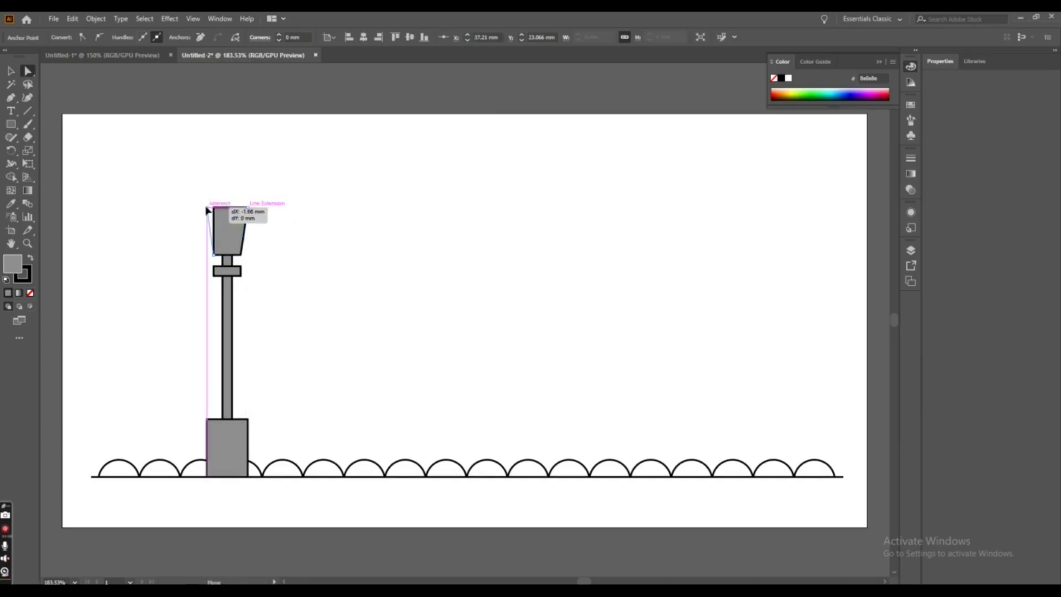
{"action": "left_click", "coordinate": [286, 253]}
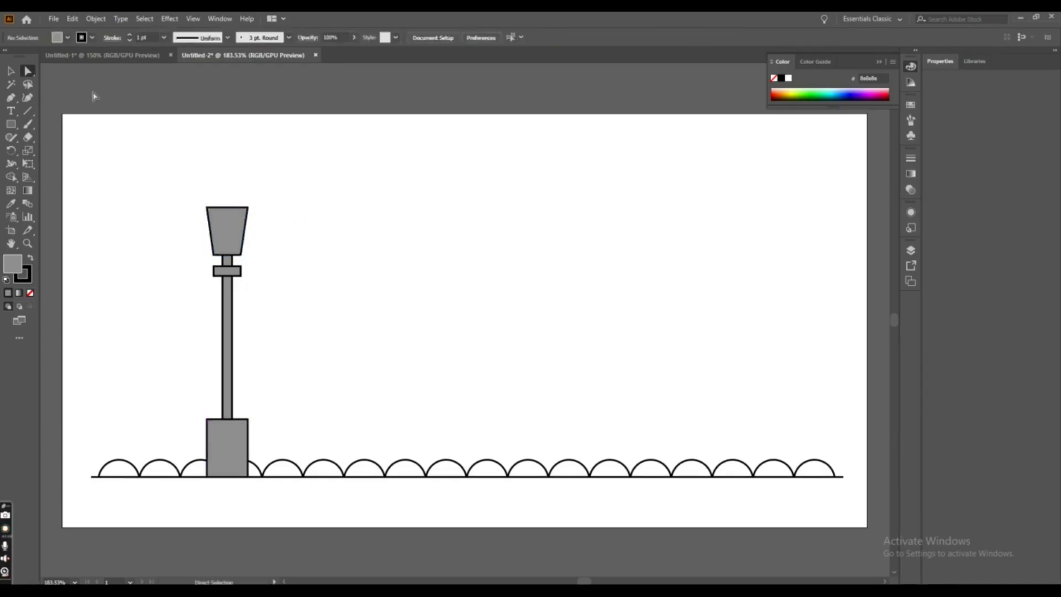
Draw a grey circle centred over the lamp head
{"action": "left_click", "coordinate": [10, 71]}
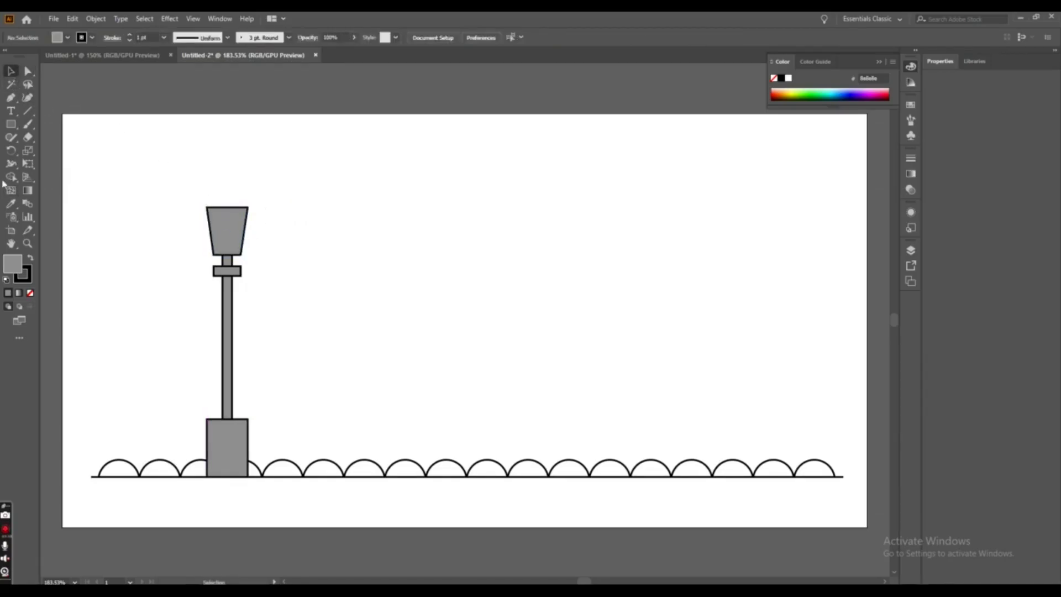
{"action": "left_click_drag", "start_coordinate": [11, 124], "coordinate": [83, 149]}
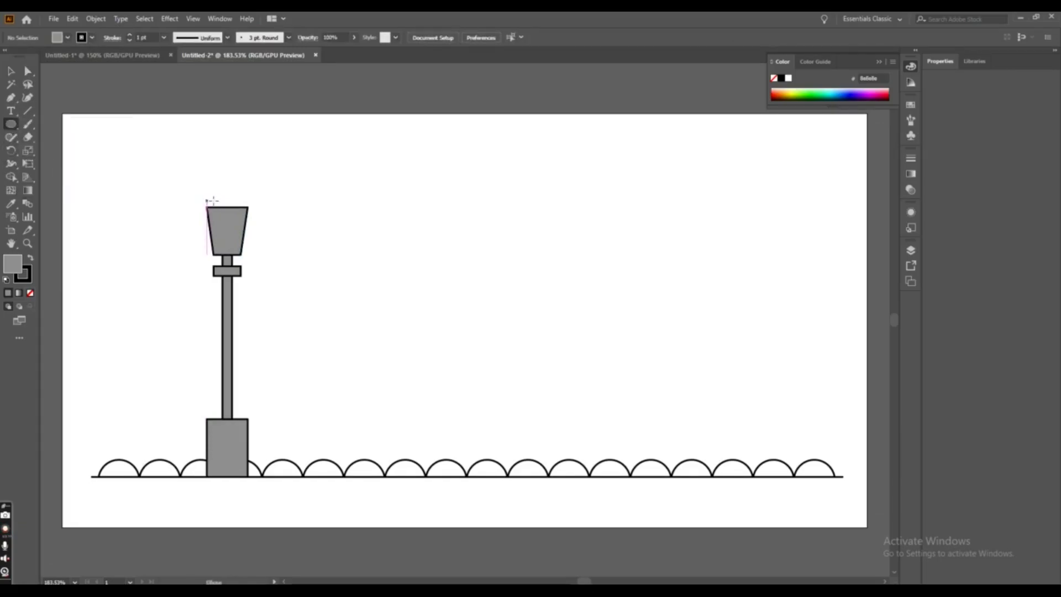
{"action": "left_click_drag", "start_coordinate": [207, 190], "coordinate": [245, 230]}
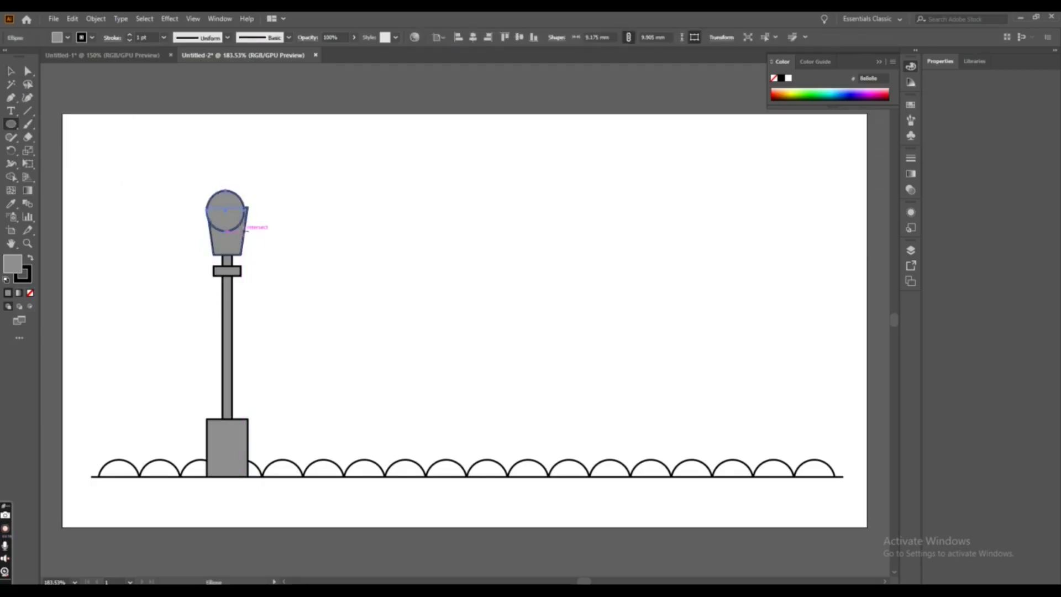
{"action": "left_click", "coordinate": [10, 70]}
{"action": "left_click_drag", "start_coordinate": [219, 219], "coordinate": [221, 219]}
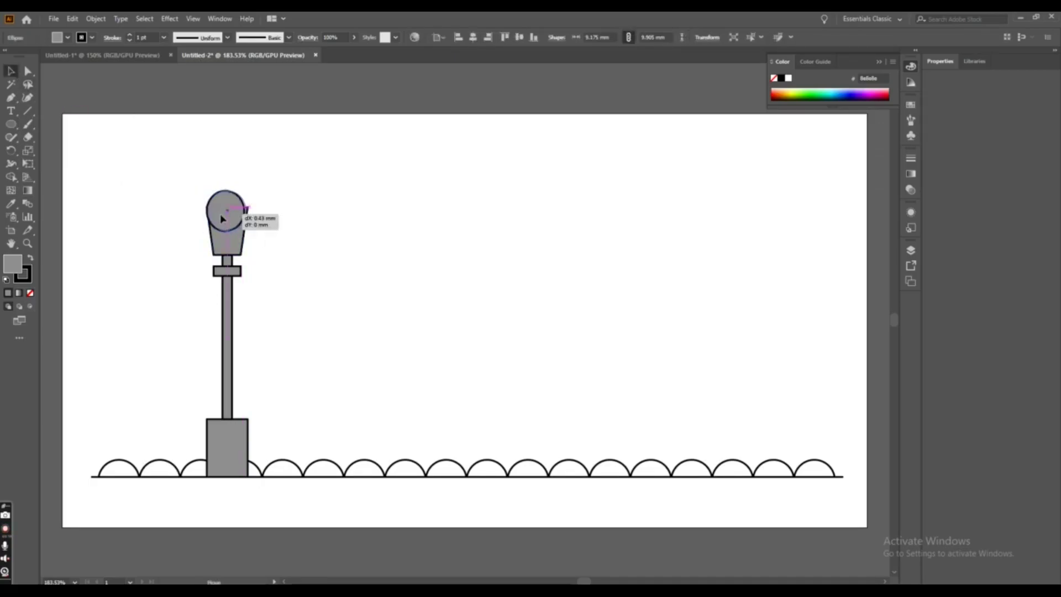
{"action": "left_click", "coordinate": [285, 264]}
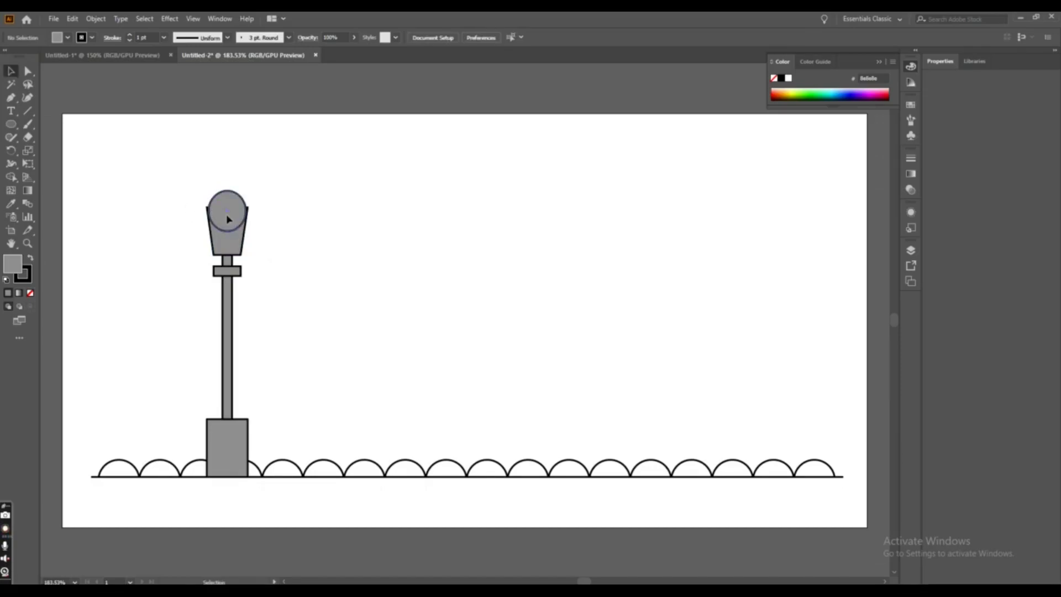
{"action": "left_click_drag", "start_coordinate": [227, 219], "coordinate": [227, 224]}
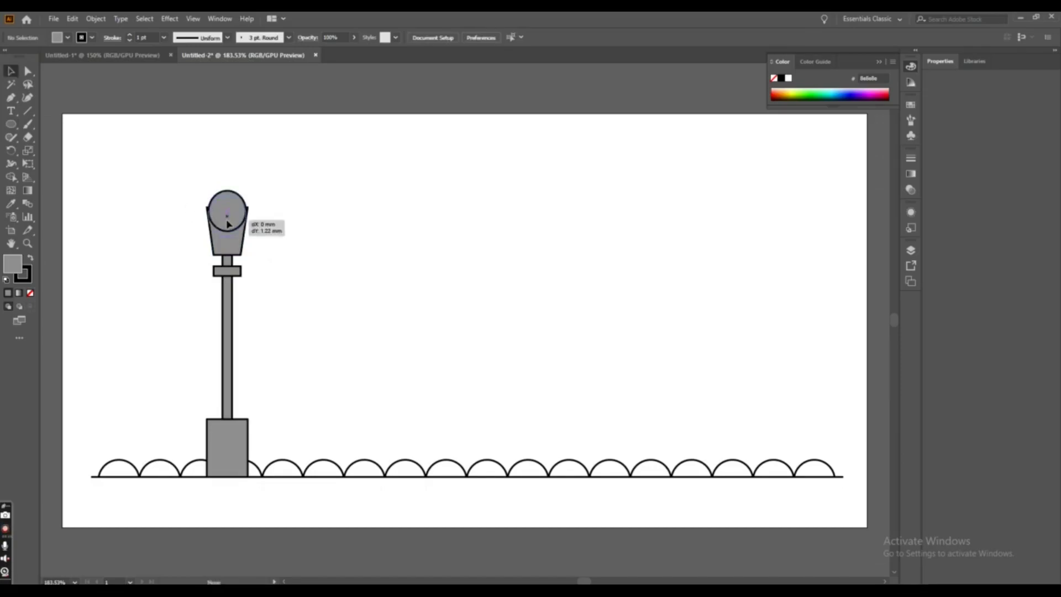
{"action": "left_click", "coordinate": [280, 239]}
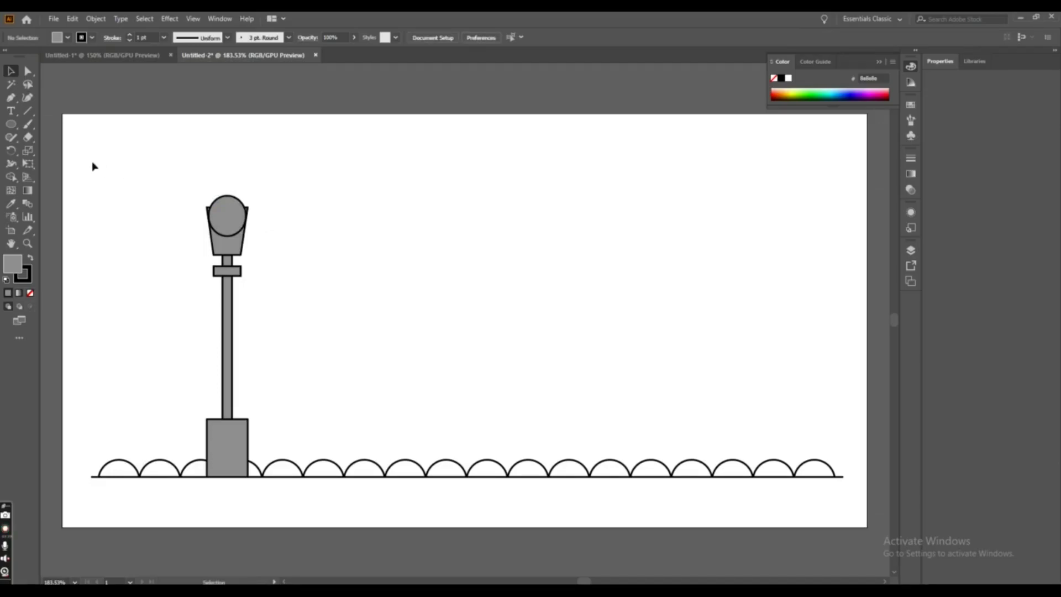
Duplicate the collar into a small 2.37 × 4 mm knob on the lamp top
{"action": "left_click", "coordinate": [221, 273]}
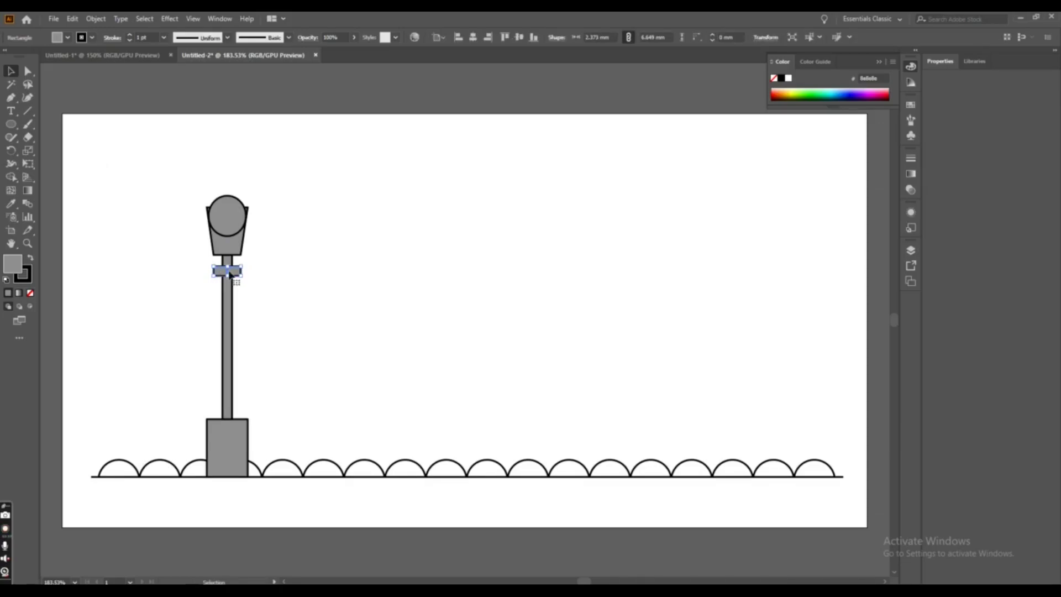
{"action": "mouse_move", "coordinate": [231, 272]}
{"action": "left_mouse_down"}
{"action": "mouse_move", "coordinate": [287, 269]}
{"action": "mouse_move", "coordinate": [293, 298]}
{"action": "mouse_move", "coordinate": [252, 180]}
{"action": "mouse_move", "coordinate": [228, 192]}
{"action": "left_mouse_up"}
{"action": "left_click", "coordinate": [266, 213]}
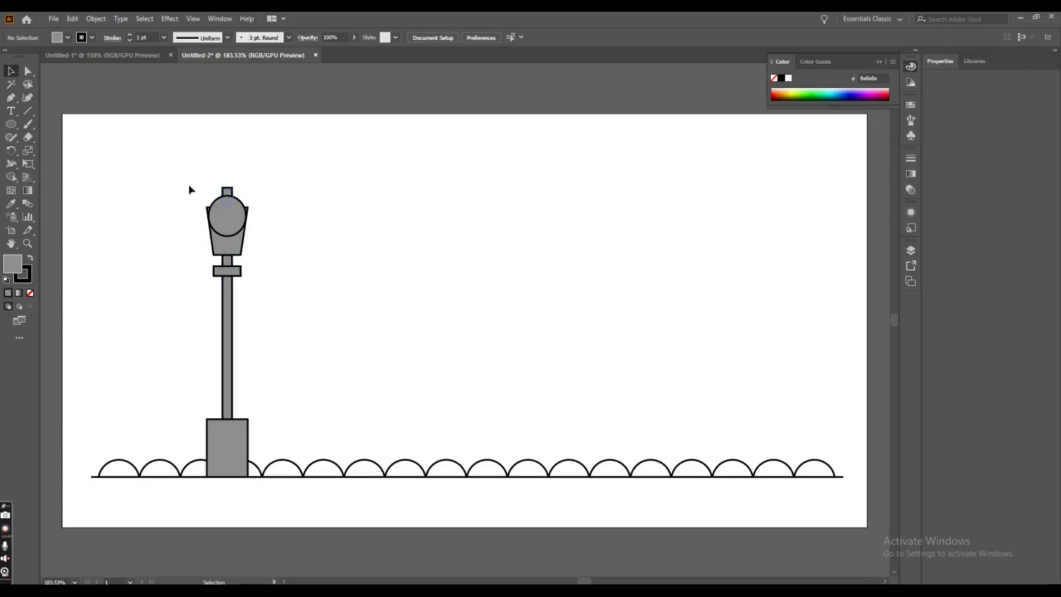
Merge the pole, crossbar, neck, head, dome and knob into one lamp shape with Shape Builder
{"action": "left_click_drag", "start_coordinate": [189, 189], "coordinate": [291, 286]}
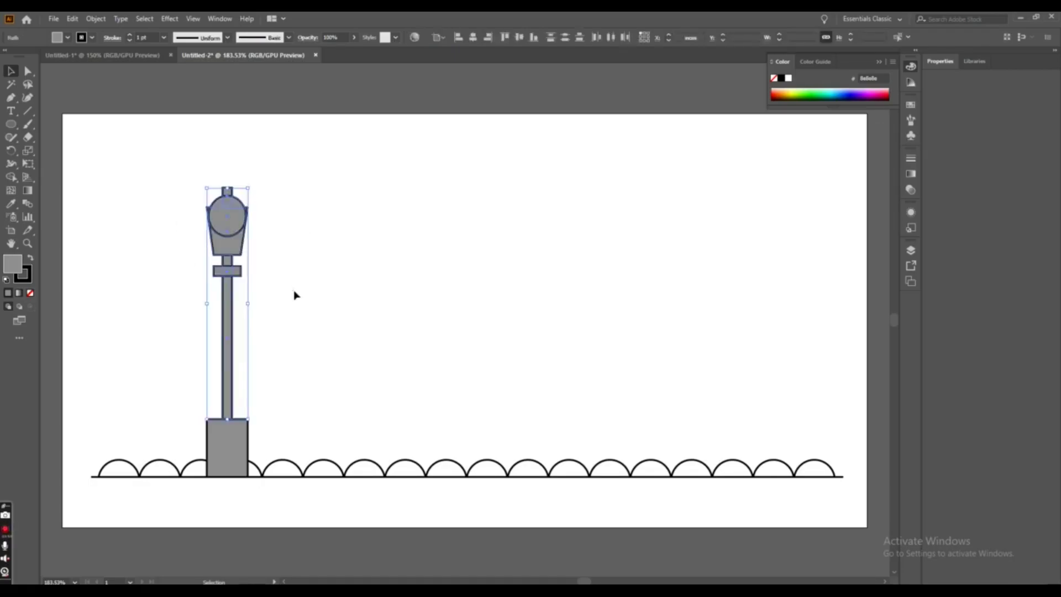
{"action": "left_click", "coordinate": [10, 177]}
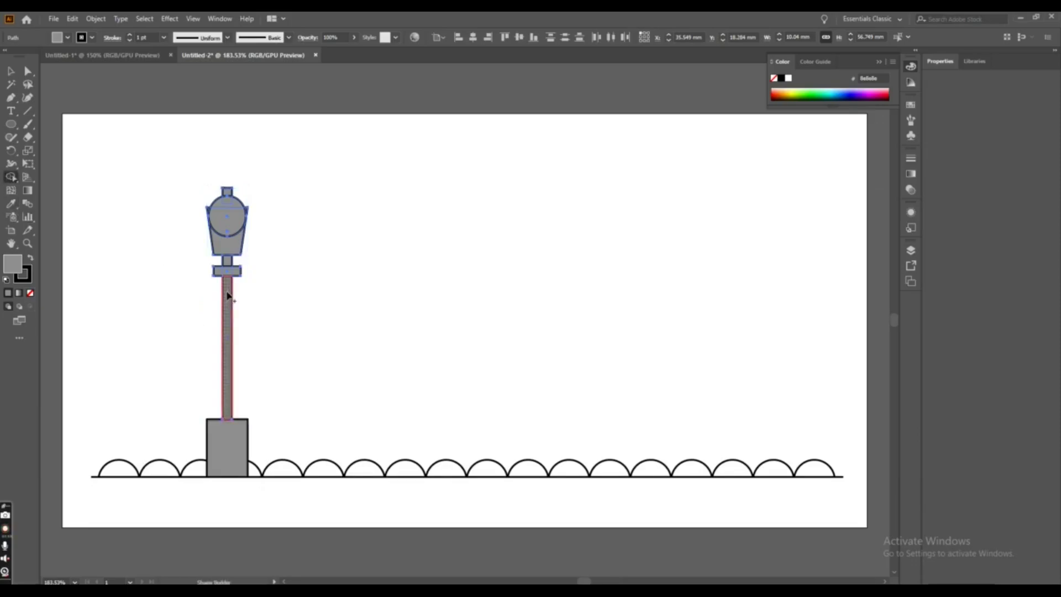
{"action": "left_click_drag", "start_coordinate": [228, 296], "coordinate": [232, 272]}
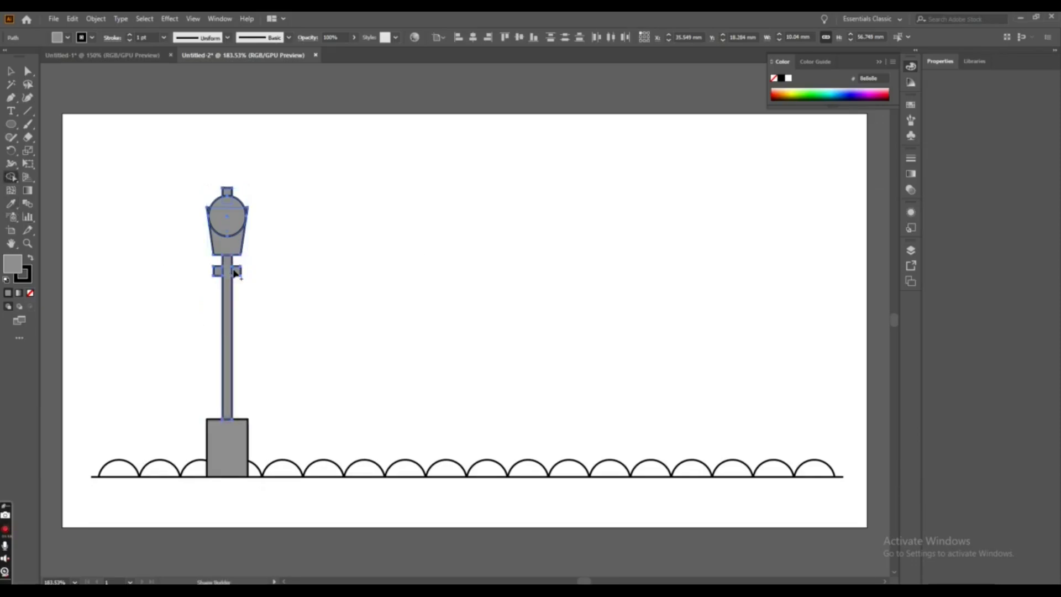
{"action": "left_click", "coordinate": [223, 273]}
{"action": "left_click_drag", "start_coordinate": [226, 239], "coordinate": [227, 209]}
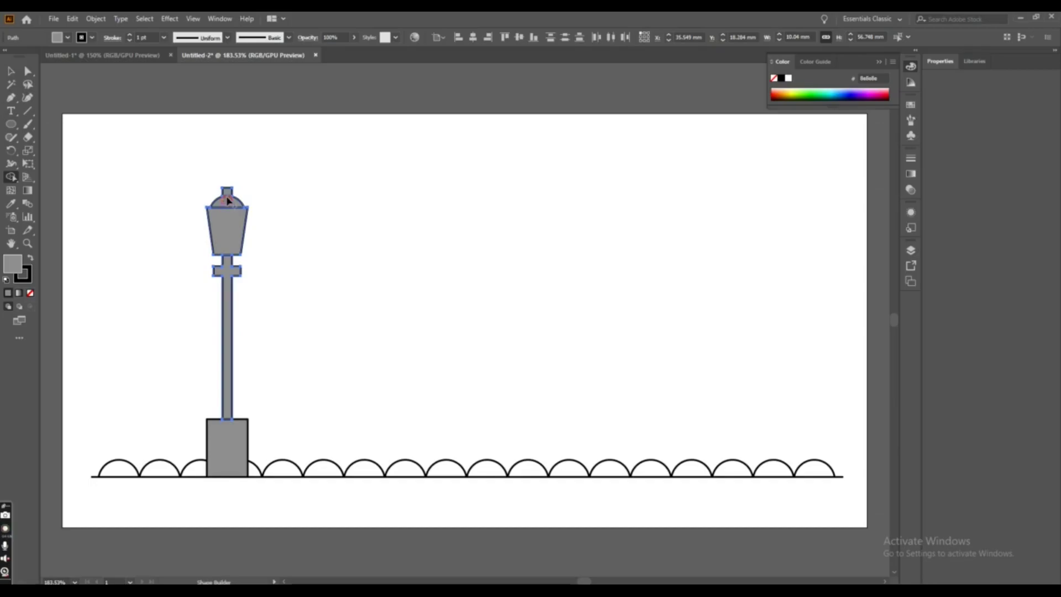
{"action": "left_click", "coordinate": [219, 207]}
{"action": "left_click_drag", "start_coordinate": [221, 202], "coordinate": [227, 193]}
{"action": "left_click", "coordinate": [11, 72]}
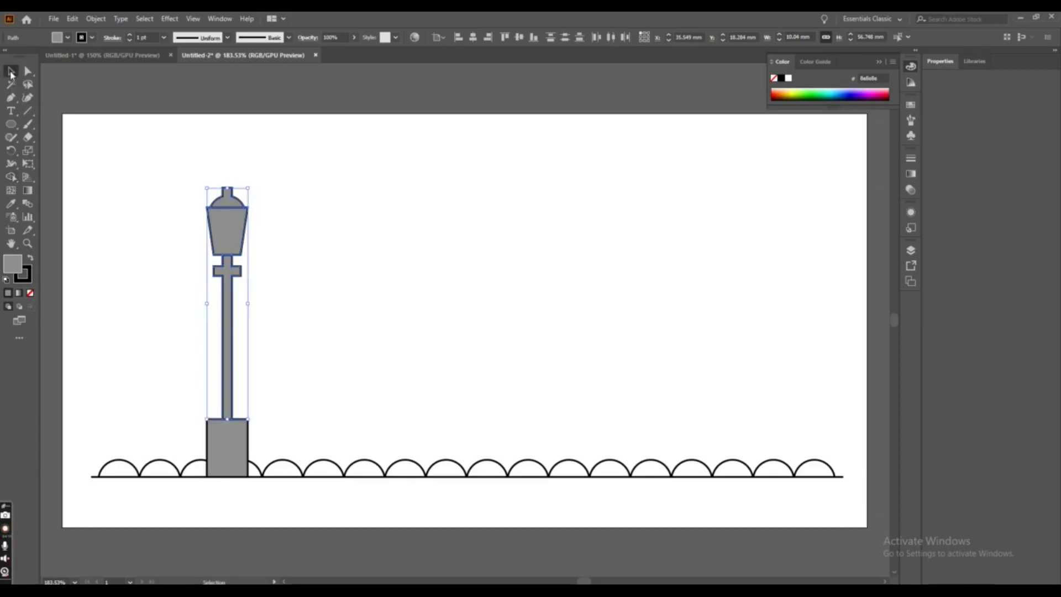
{"action": "left_click", "coordinate": [400, 190]}
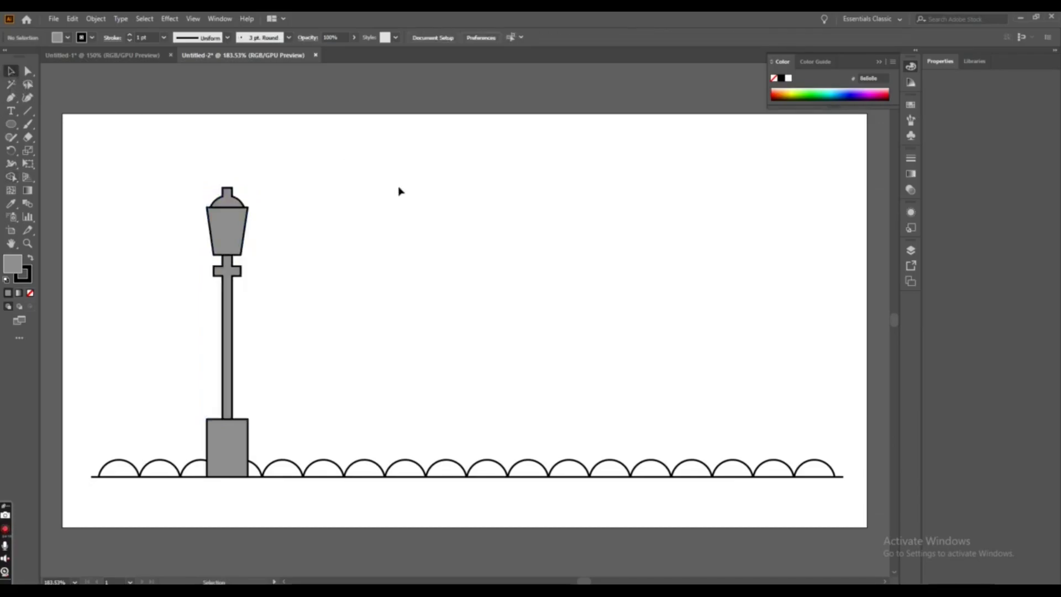
Fill the lamp glass light warm grey #c9c0b8
{"action": "left_click", "coordinate": [225, 231]}
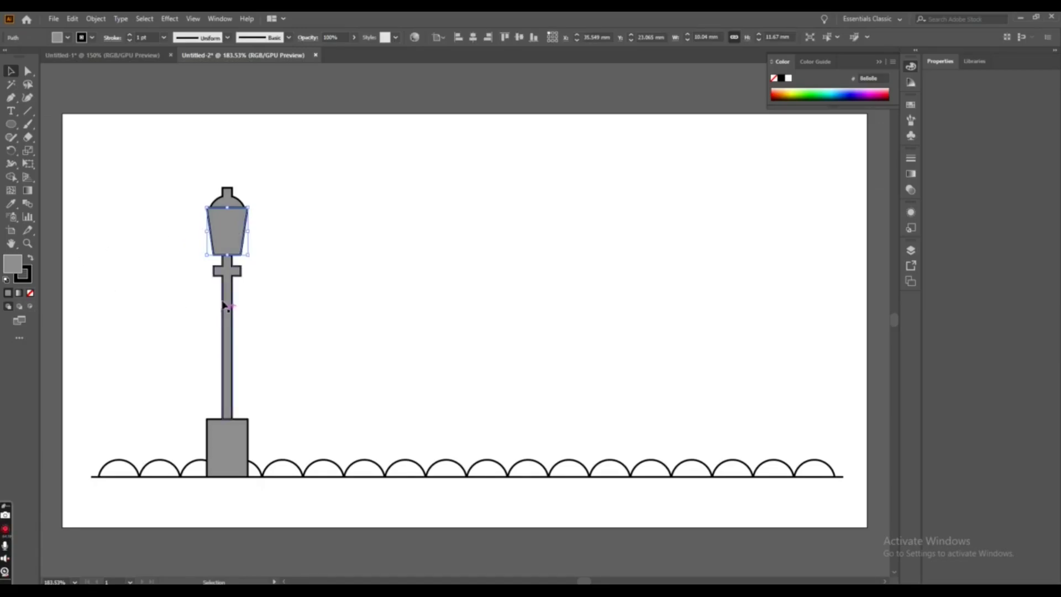
{"action": "double_click", "coordinate": [12, 263]}
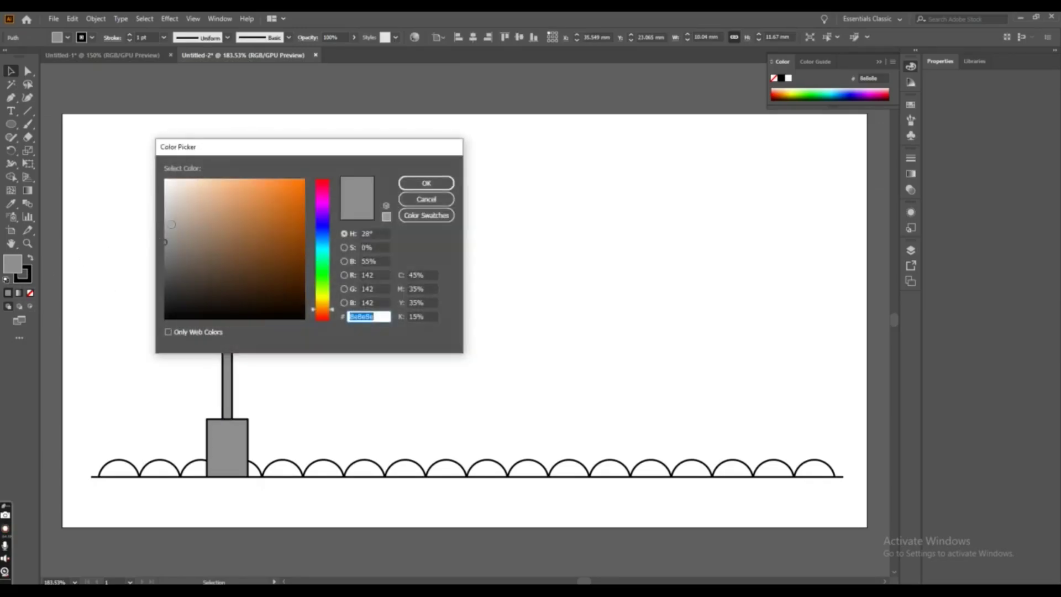
{"action": "left_click", "coordinate": [176, 208]}
{"action": "left_click", "coordinate": [426, 183]}
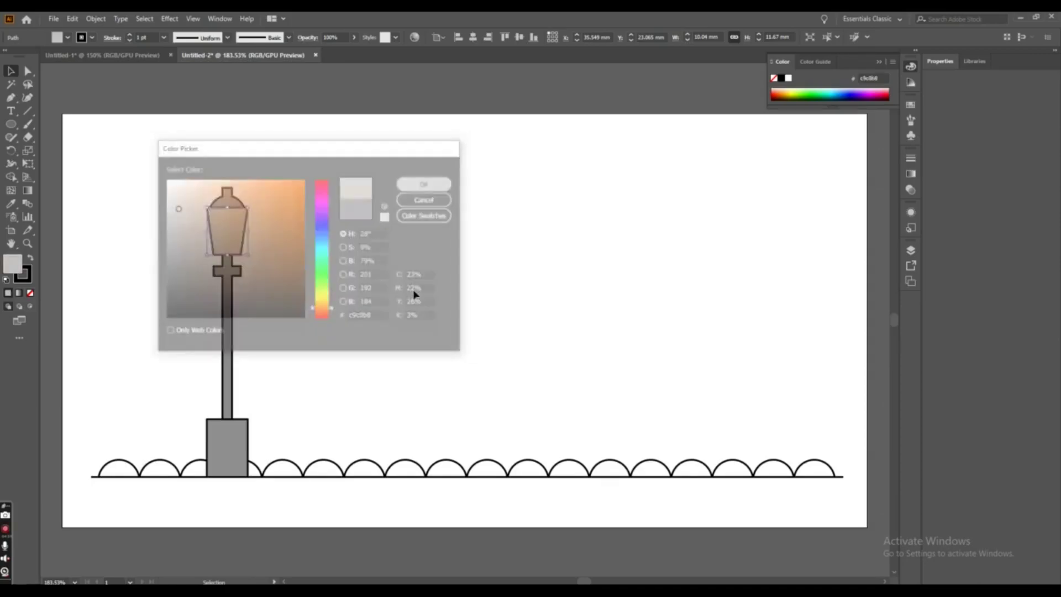
{"action": "left_click", "coordinate": [244, 355]}
Fill the lamp post, base and head dark brown-grey #4f4843
{"action": "left_click", "coordinate": [224, 313]}
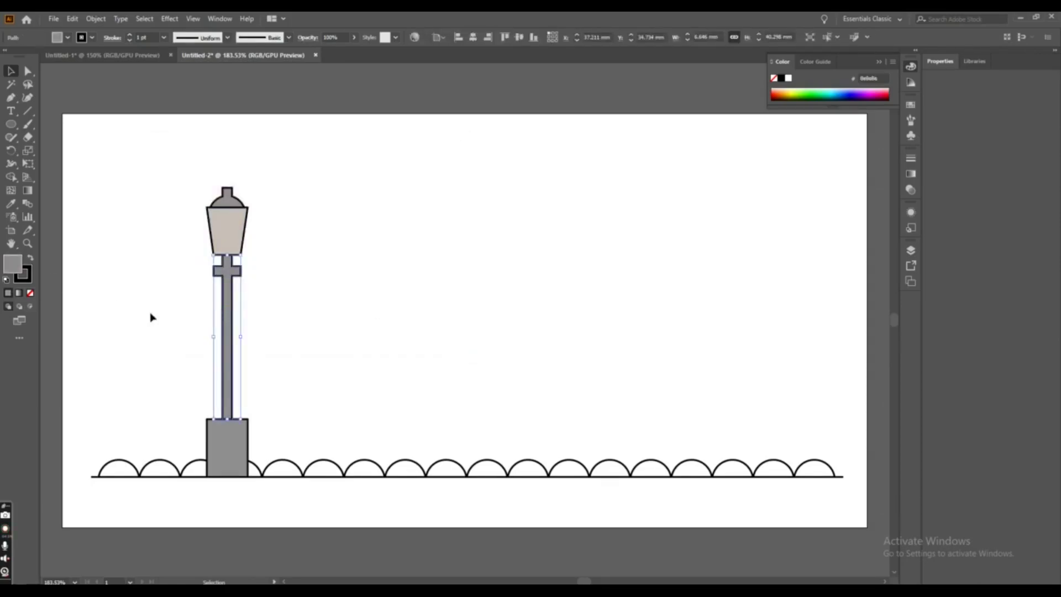
{"action": "left_click", "coordinate": [221, 446], "text": "shift"}
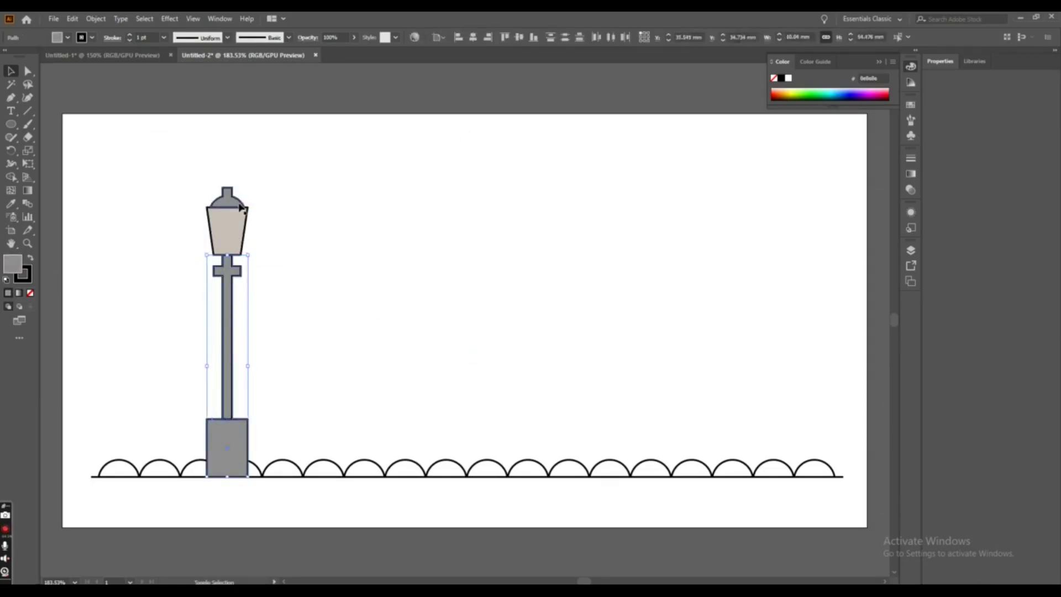
{"action": "left_click", "coordinate": [219, 210], "text": "shift"}
{"action": "double_click", "coordinate": [15, 267]}
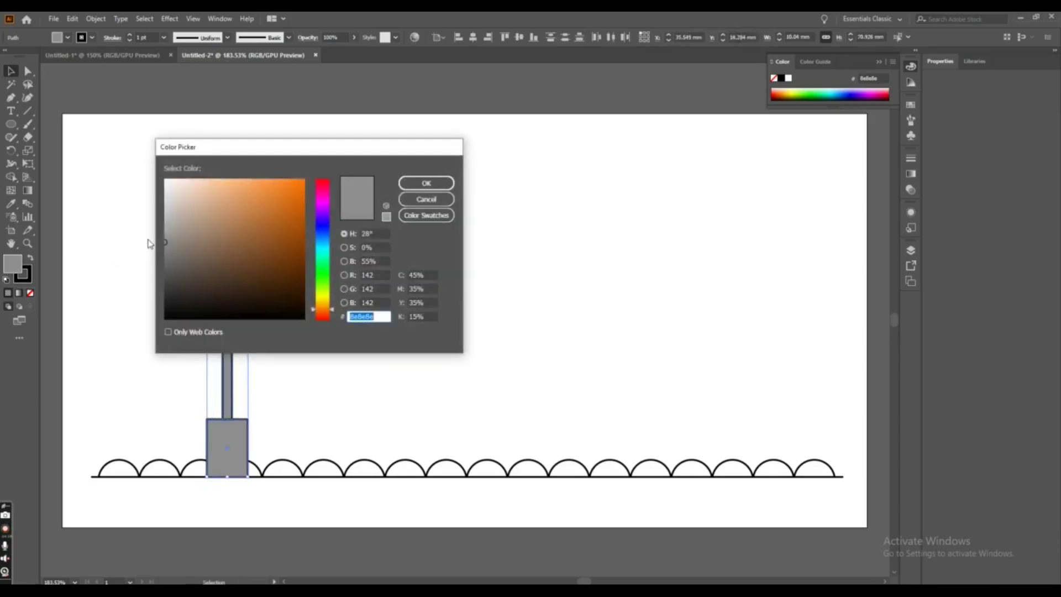
{"action": "left_click_drag", "start_coordinate": [171, 236], "coordinate": [186, 275]}
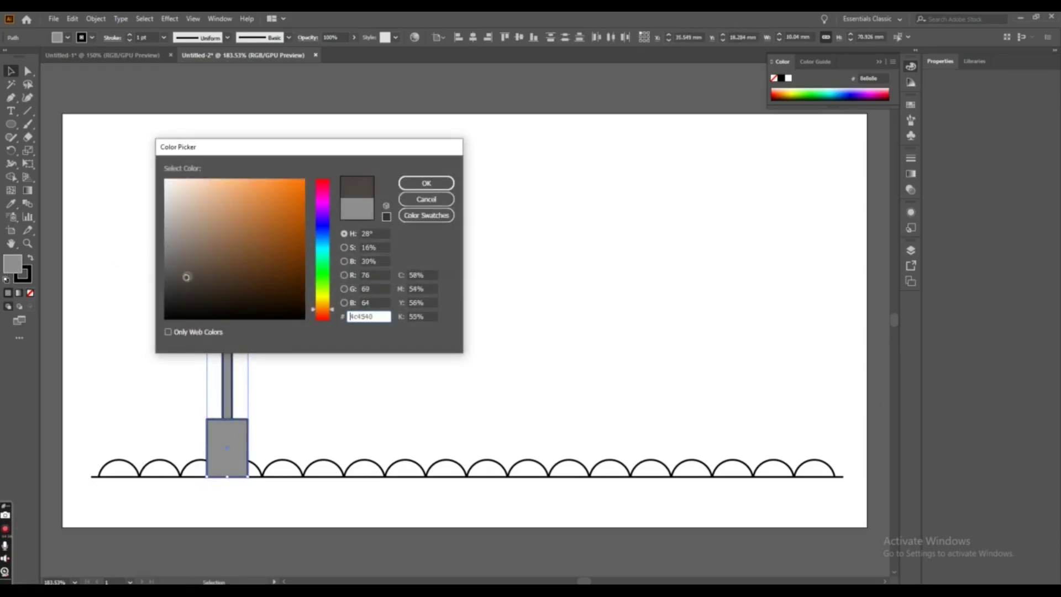
{"action": "left_click", "coordinate": [426, 183]}
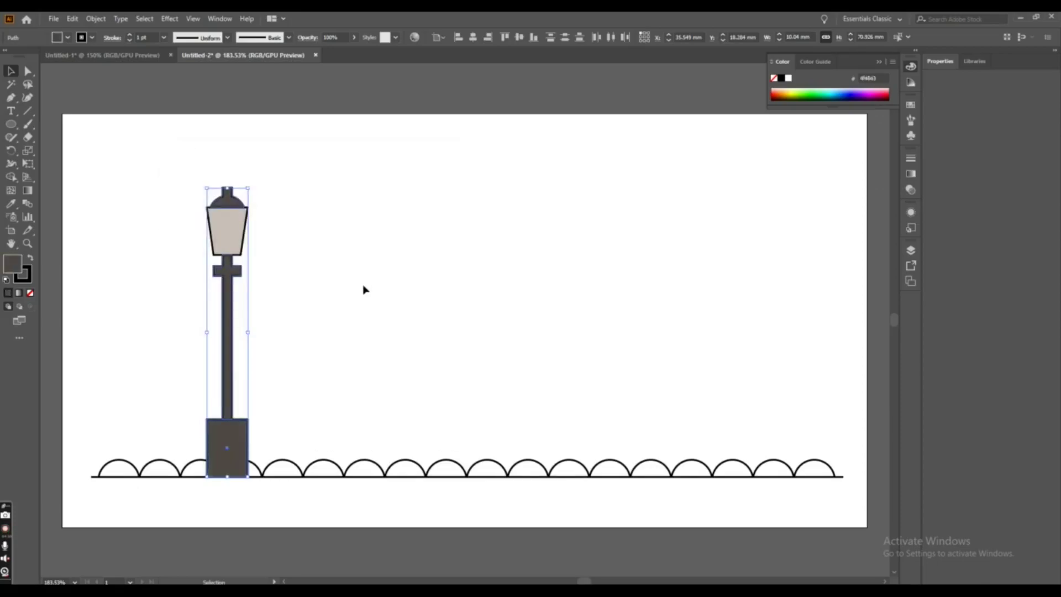
{"action": "left_click", "coordinate": [363, 289]}
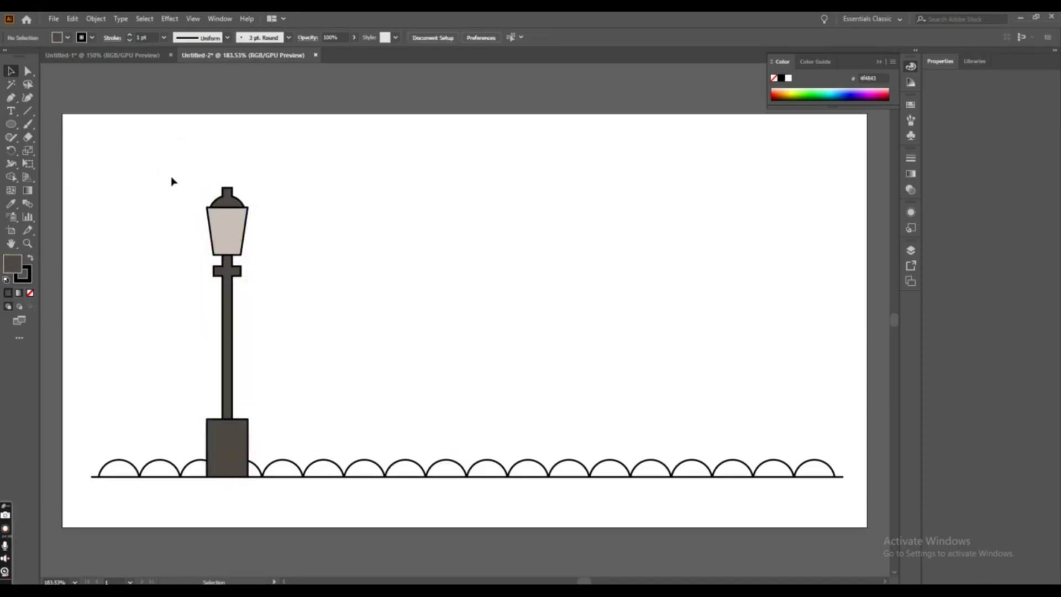
Group all the lamp post pieces, shift the group slightly left, and pick the Ellipse Tool
{"action": "left_click_drag", "start_coordinate": [171, 182], "coordinate": [272, 436]}
{"action": "right_click", "coordinate": [214, 332]}
{"action": "left_click", "coordinate": [319, 401]}
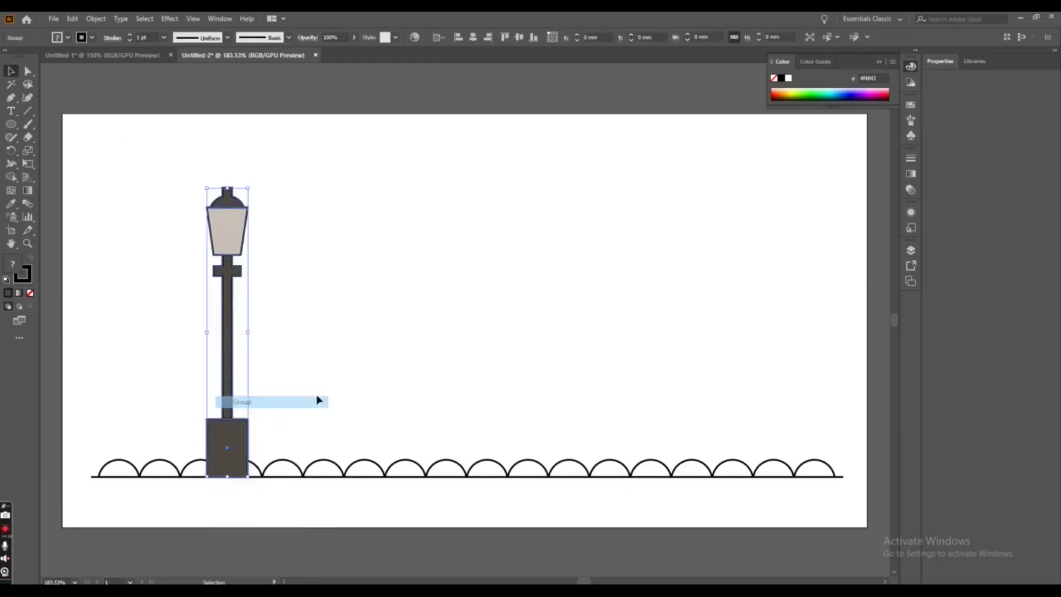
{"action": "left_click_drag", "start_coordinate": [230, 437], "coordinate": [187, 436]}
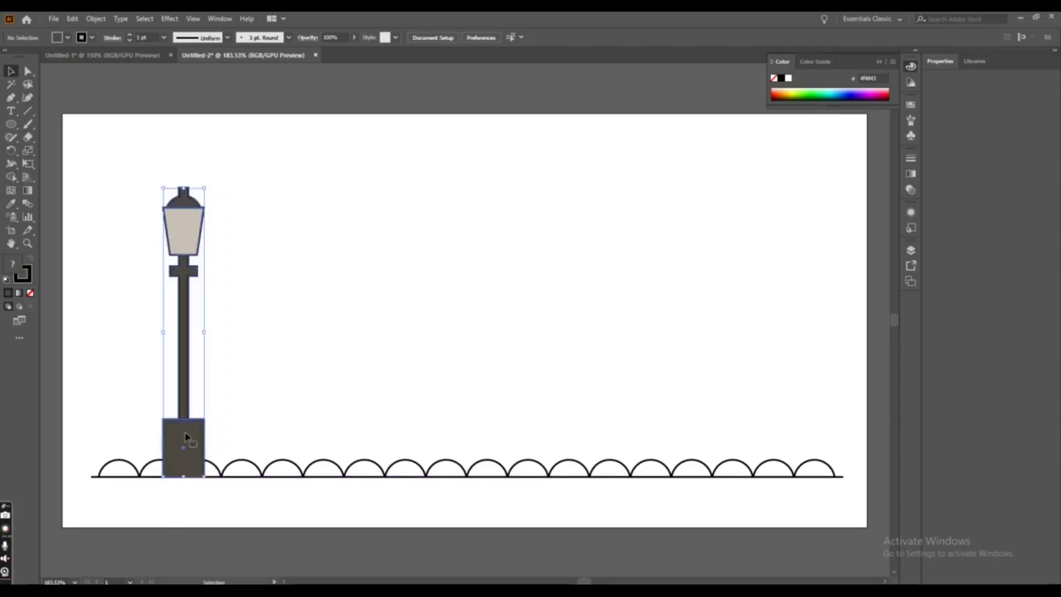
{"action": "left_click", "coordinate": [336, 369]}
{"action": "left_click_drag", "start_coordinate": [11, 124], "coordinate": [60, 151]}
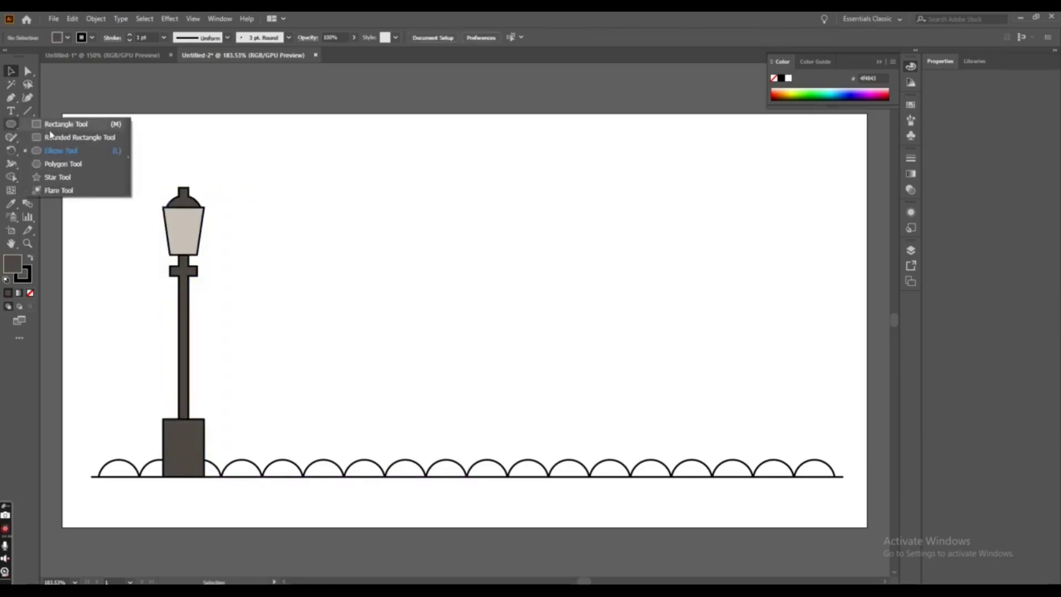
{"action": "left_click", "coordinate": [61, 150]}
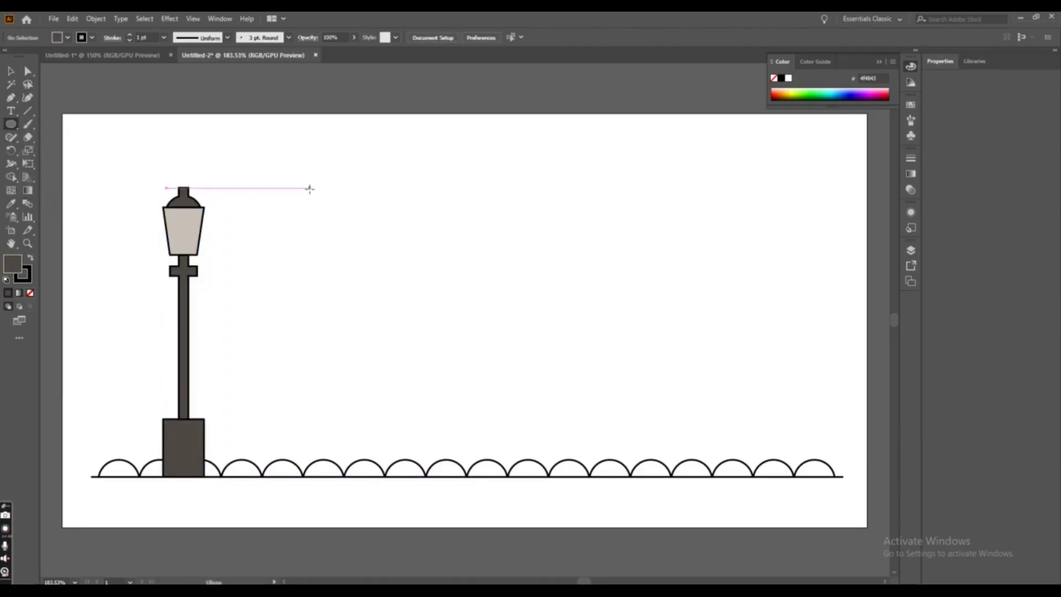
Draw a large and a smaller overlapping ellipse with a horizontal Pen line across their lower part
{"action": "left_click_drag", "start_coordinate": [309, 189], "coordinate": [389, 242]}
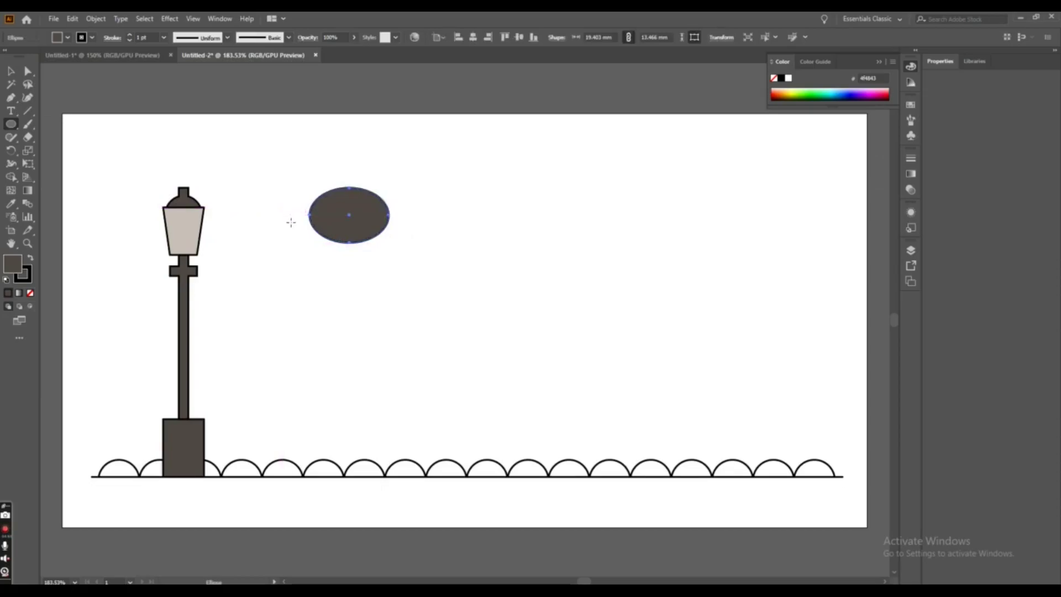
{"action": "left_click_drag", "start_coordinate": [290, 222], "coordinate": [333, 252]}
{"action": "left_click", "coordinate": [11, 71]}
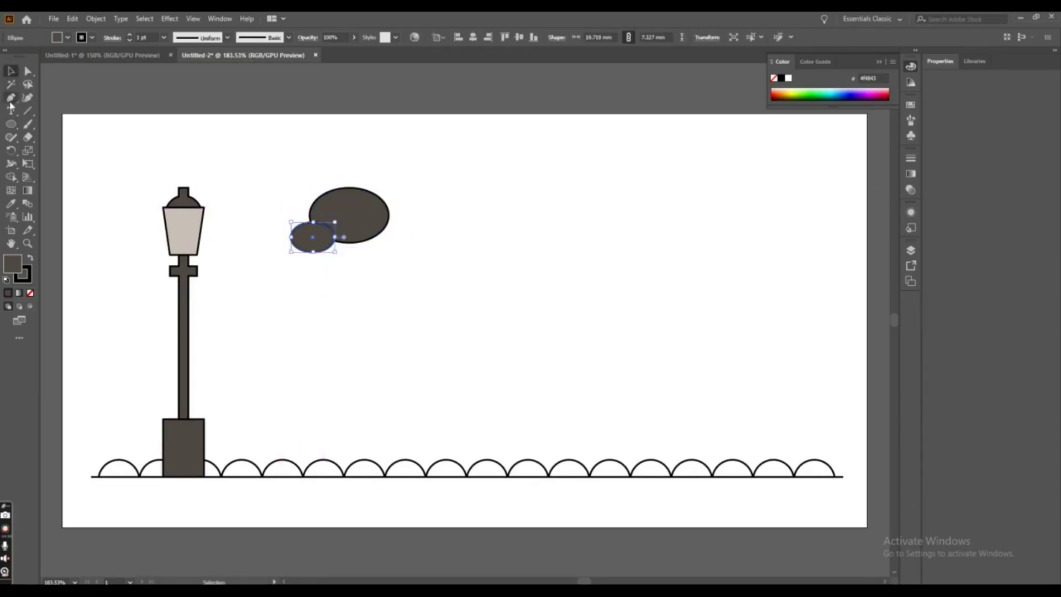
{"action": "left_click", "coordinate": [11, 99]}
{"action": "left_click", "coordinate": [13, 97]}
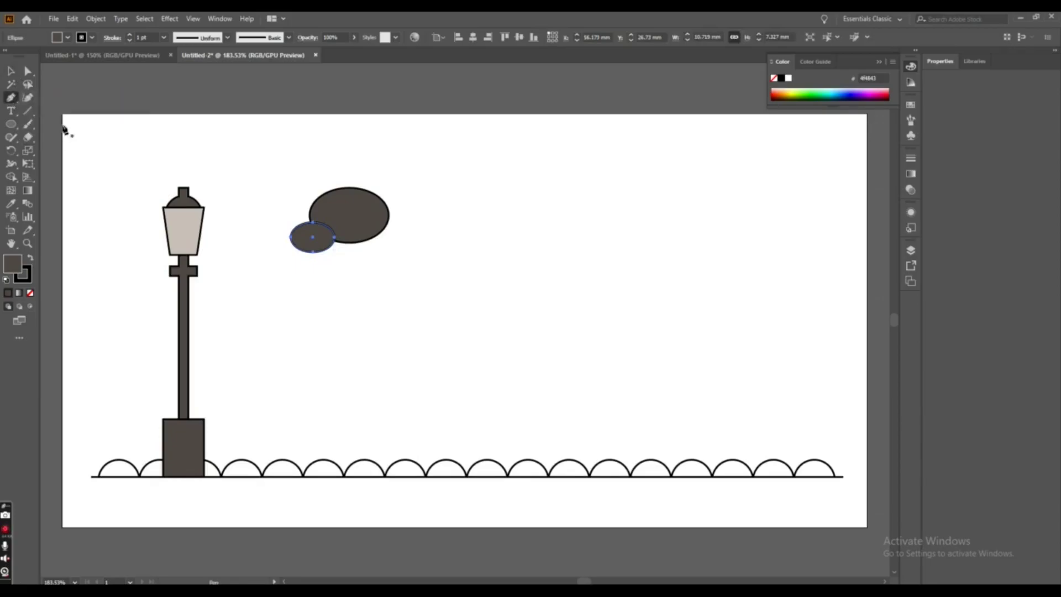
{"action": "left_click", "coordinate": [282, 237]}
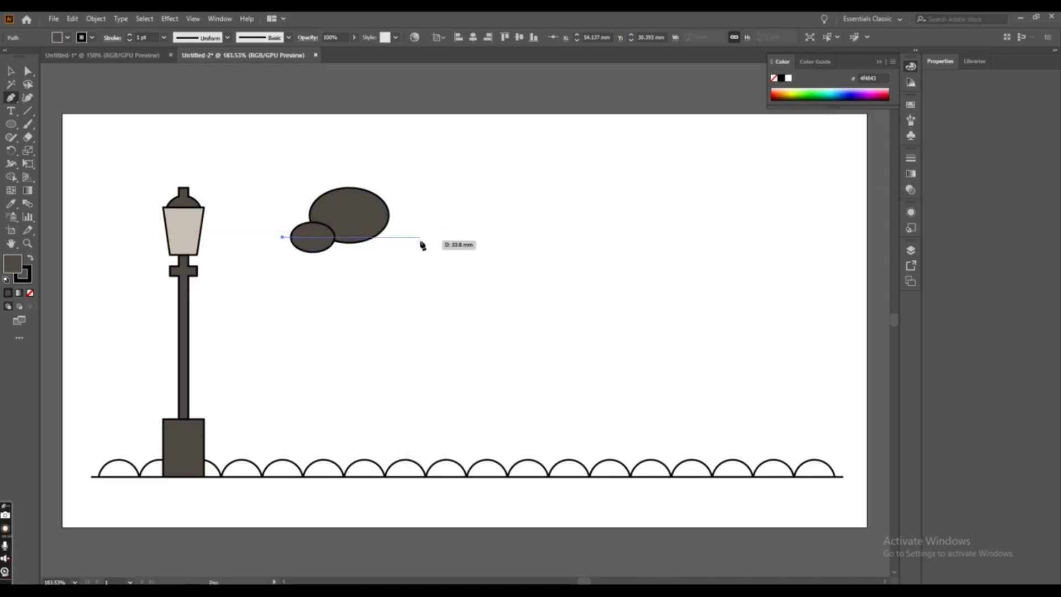
{"action": "left_click", "coordinate": [411, 238]}
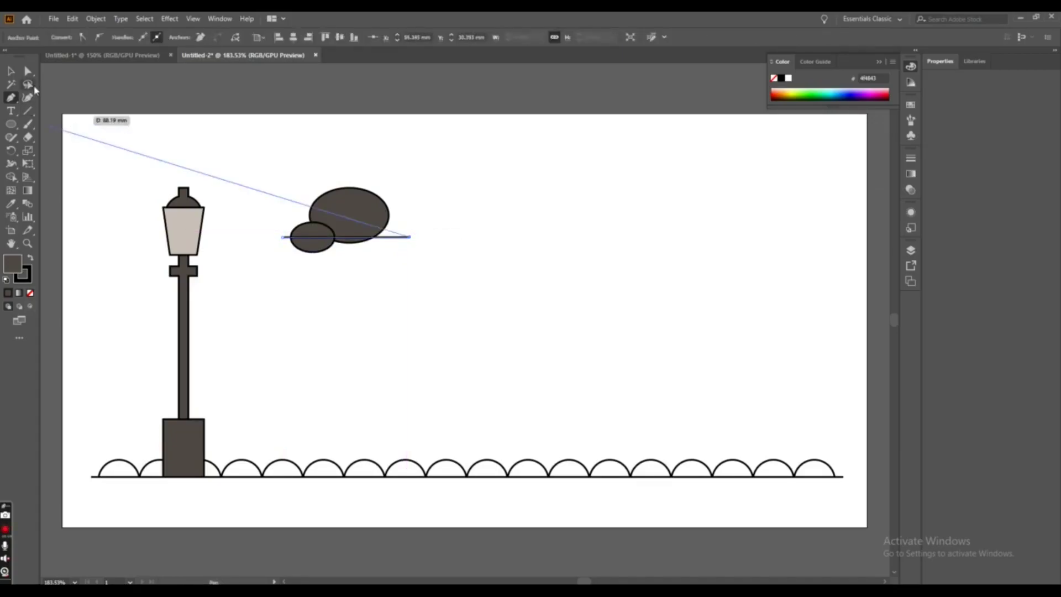
{"action": "left_click", "coordinate": [10, 75]}
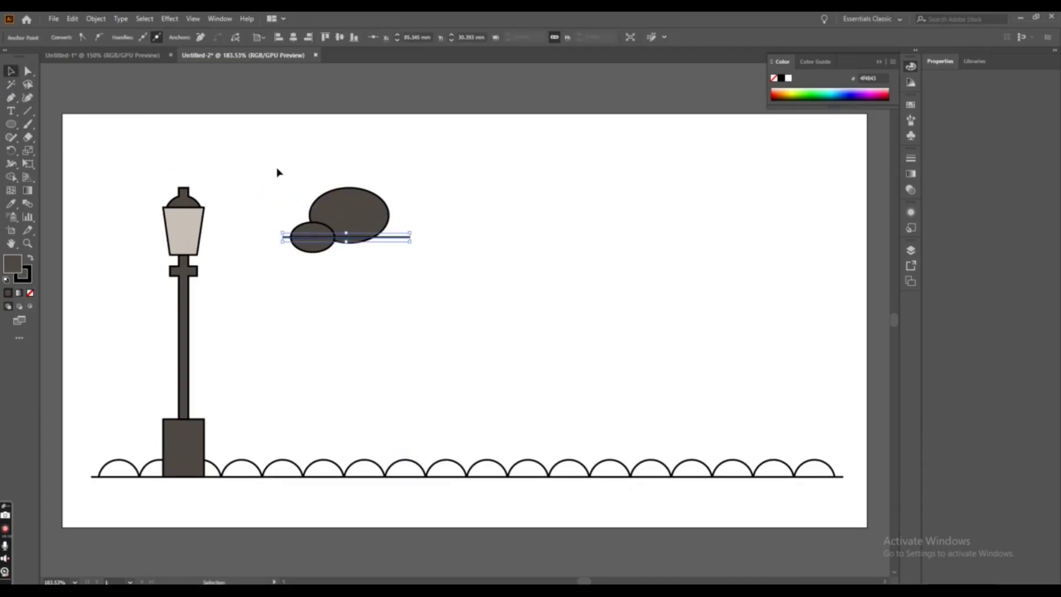
Trim away the ellipse parts and line ends below the line using Shape Builder
{"action": "left_click_drag", "start_coordinate": [278, 170], "coordinate": [446, 271]}
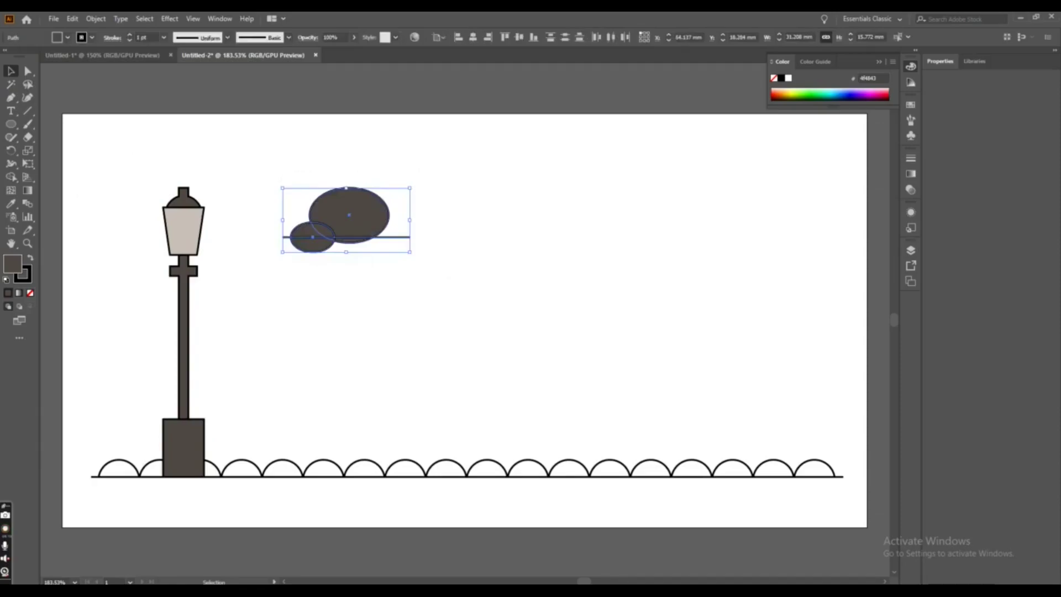
{"action": "left_click", "coordinate": [11, 177]}
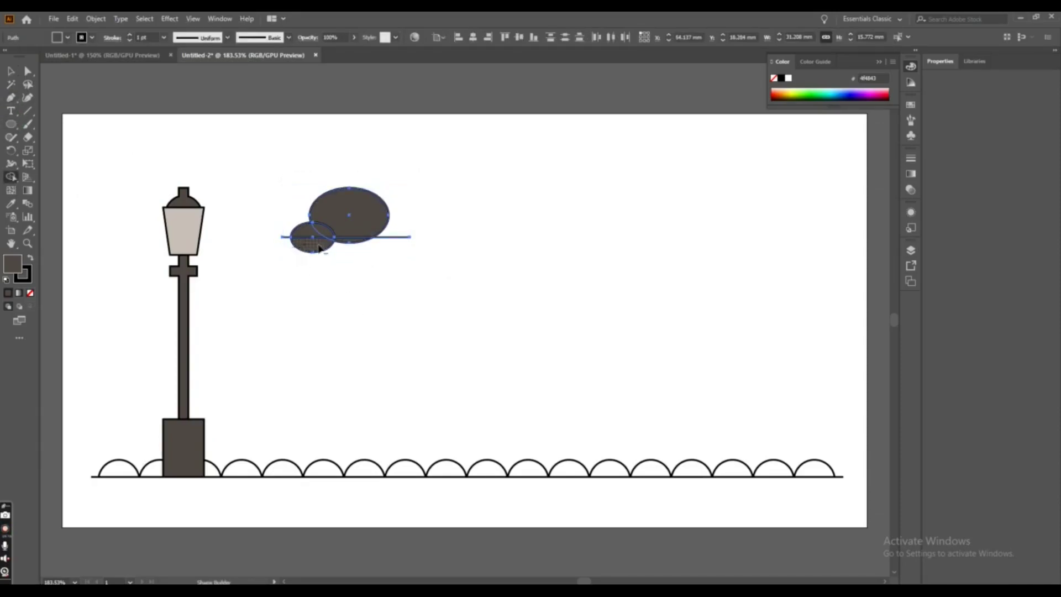
{"action": "left_click_drag", "start_coordinate": [338, 247], "coordinate": [365, 251]}
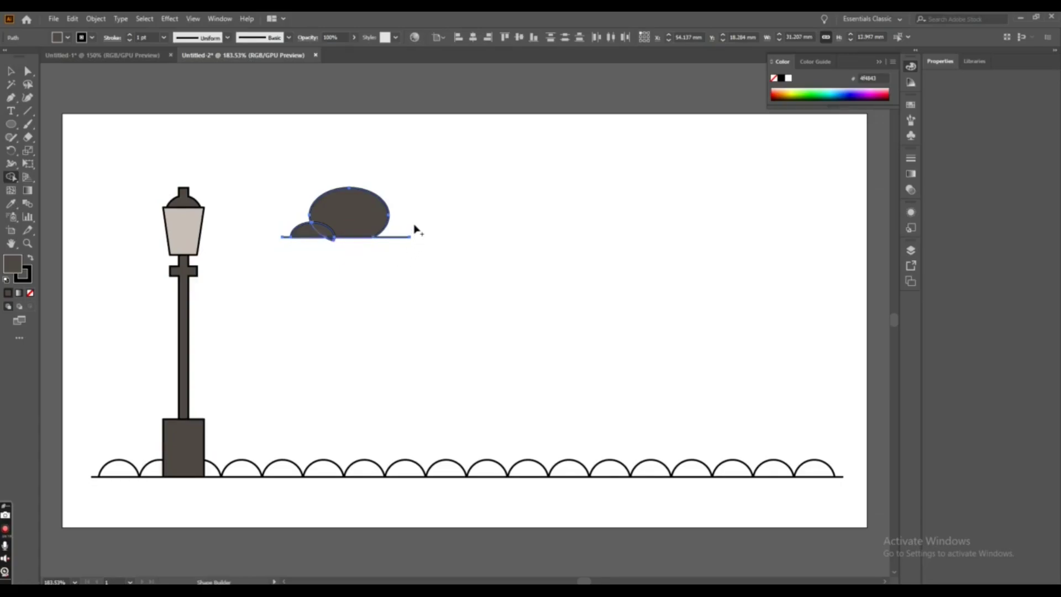
{"action": "left_click", "coordinate": [390, 236], "text": "alt"}
{"action": "left_click_drag", "start_coordinate": [272, 225], "coordinate": [289, 245]}
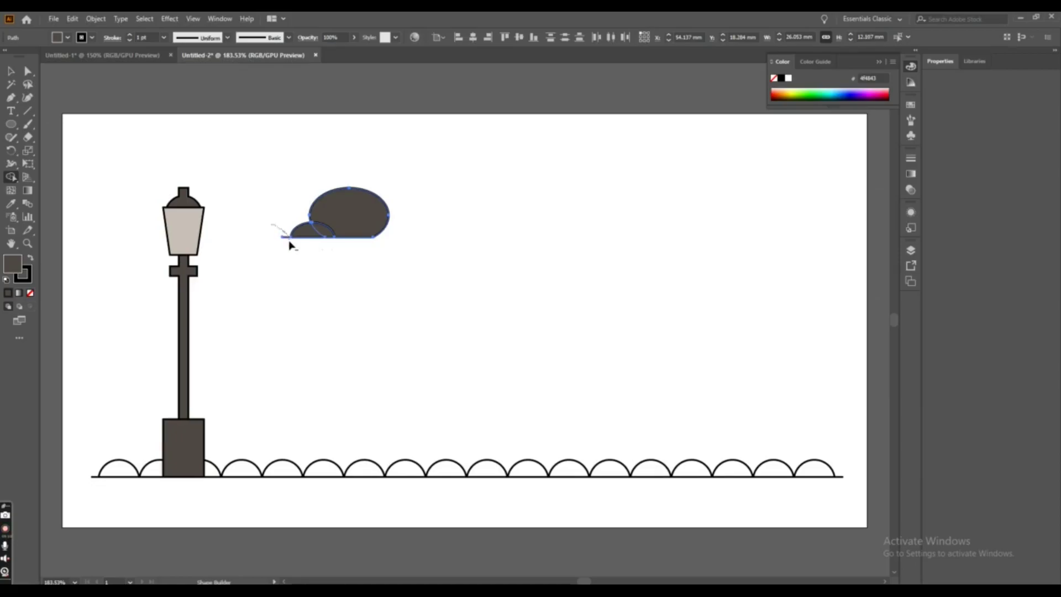
{"action": "left_click", "coordinate": [10, 71]}
{"action": "left_click", "coordinate": [348, 279]}
{"action": "left_click", "coordinate": [354, 222]}
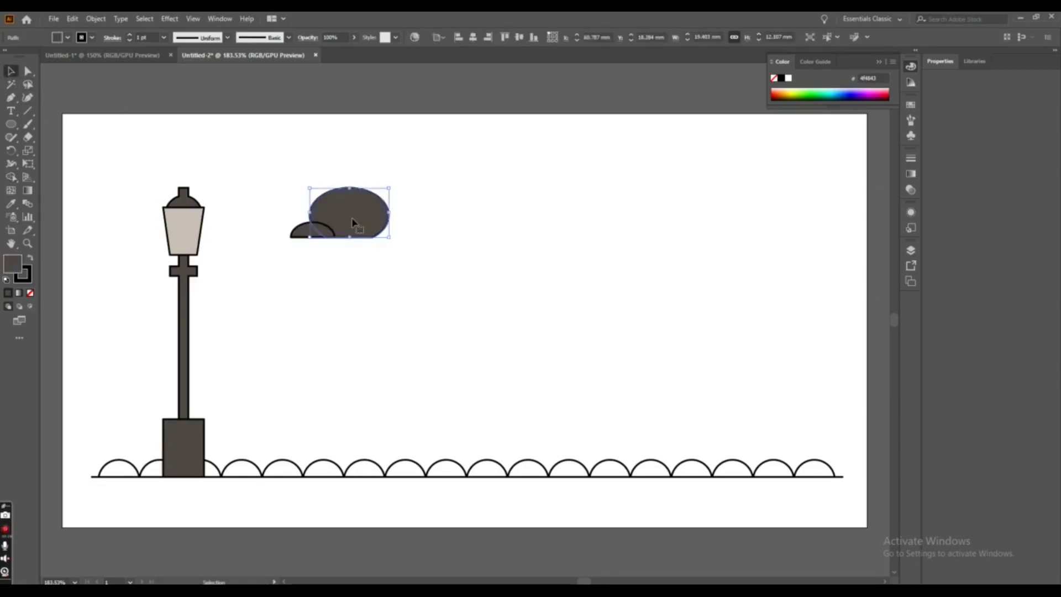
Fill both cloud ellipses white
{"action": "left_click", "coordinate": [356, 284]}
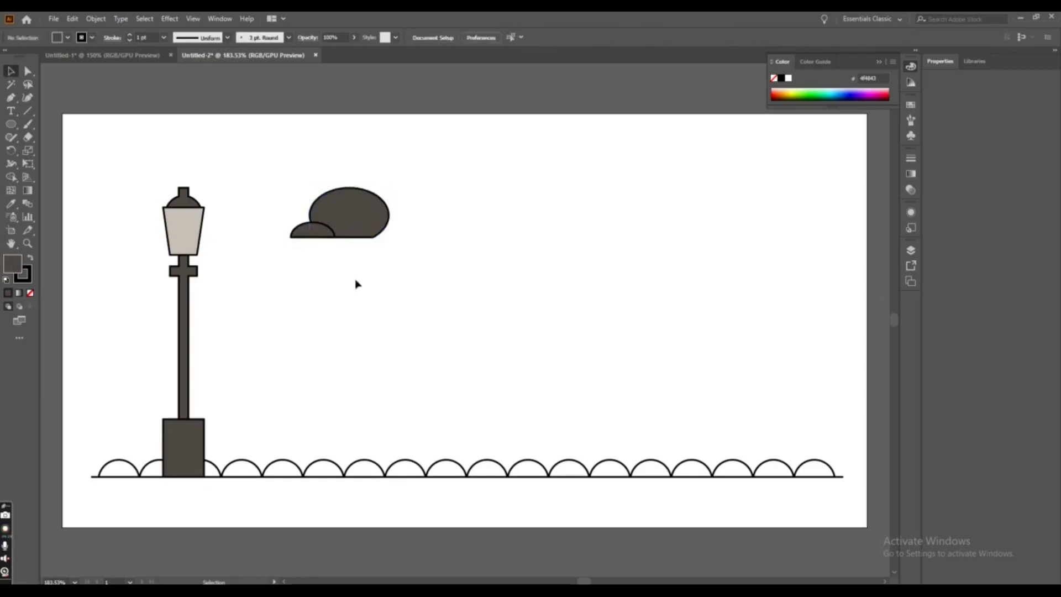
{"action": "left_click_drag", "start_coordinate": [296, 196], "coordinate": [420, 285]}
{"action": "double_click", "coordinate": [10, 264]}
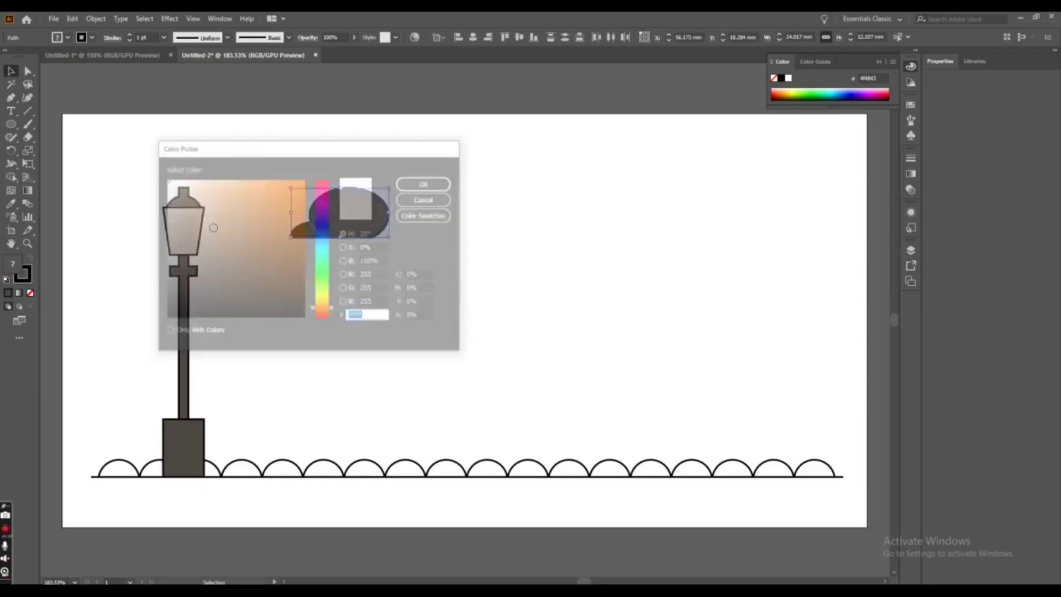
{"action": "left_click_drag", "start_coordinate": [172, 188], "coordinate": [156, 168]}
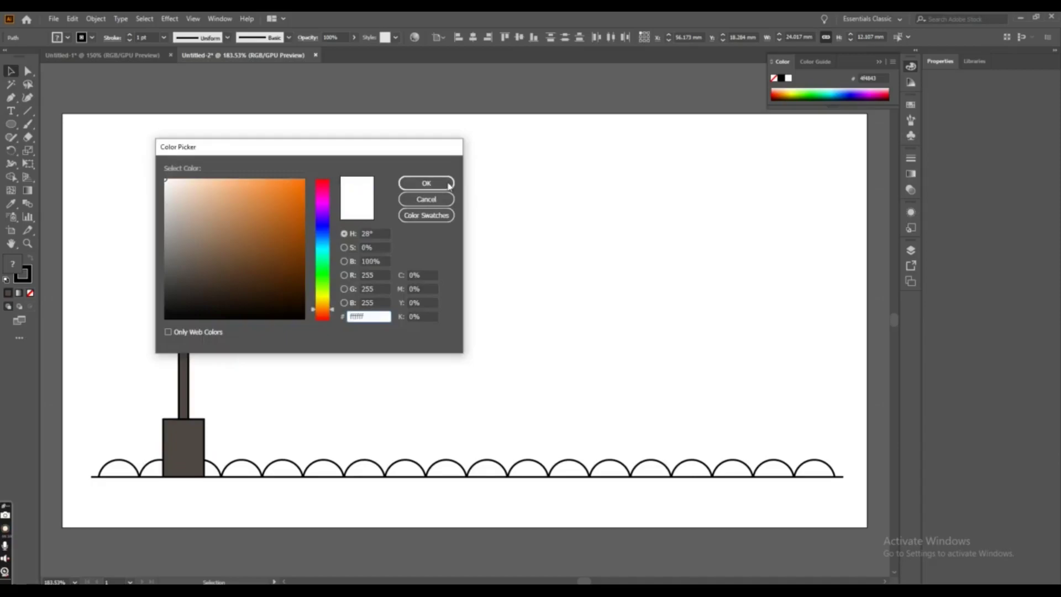
{"action": "left_click", "coordinate": [426, 183]}
{"action": "left_click", "coordinate": [420, 333]}
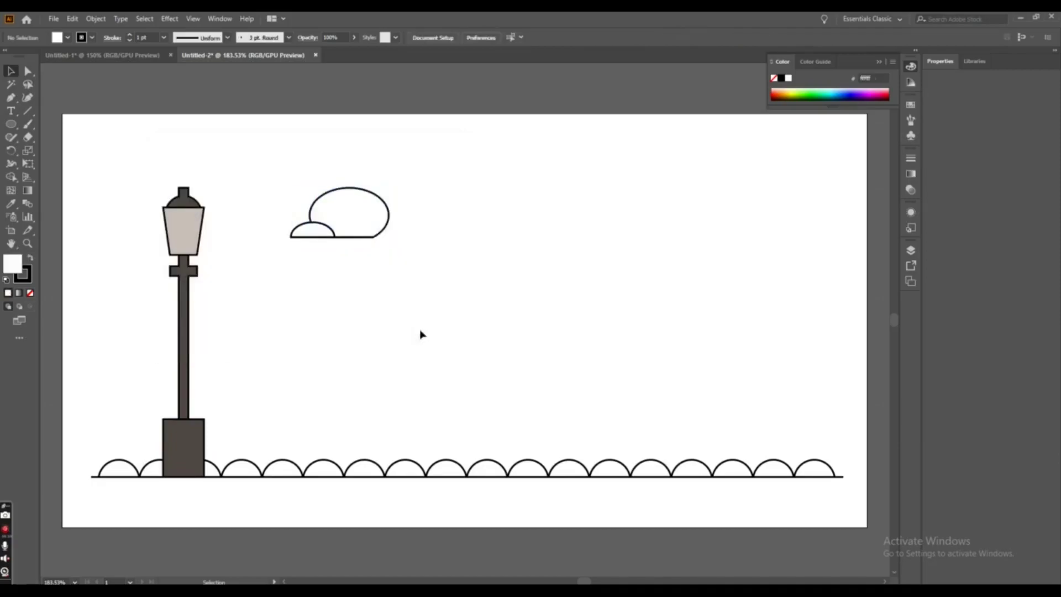
Group the cloud and move it to the top-left above the lamp
{"action": "left_click", "coordinate": [339, 213]}
{"action": "right_click", "coordinate": [369, 227]}
{"action": "left_click", "coordinate": [373, 297]}
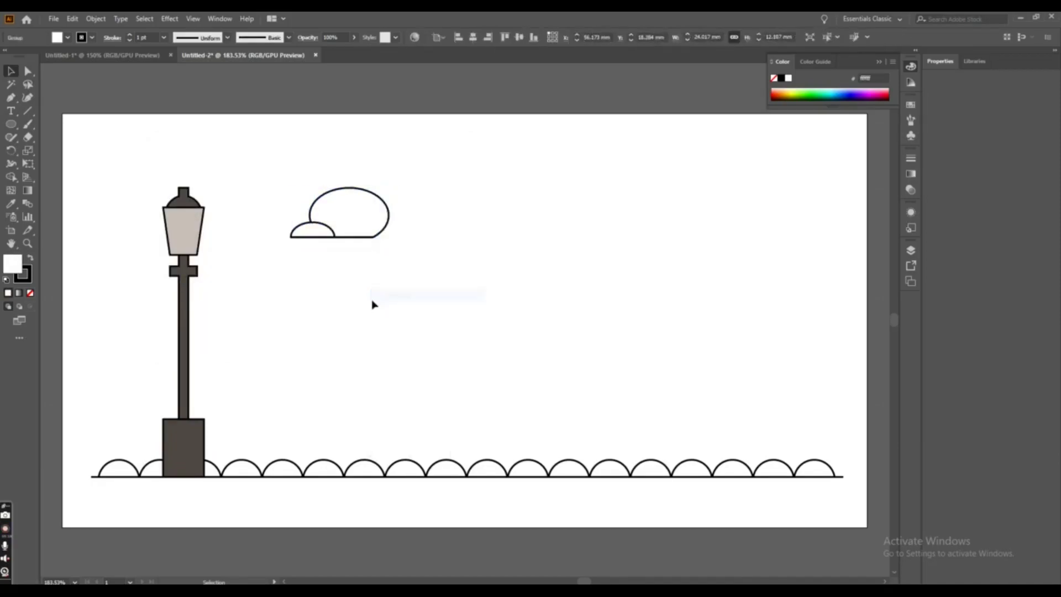
{"action": "left_click_drag", "start_coordinate": [351, 227], "coordinate": [256, 163]}
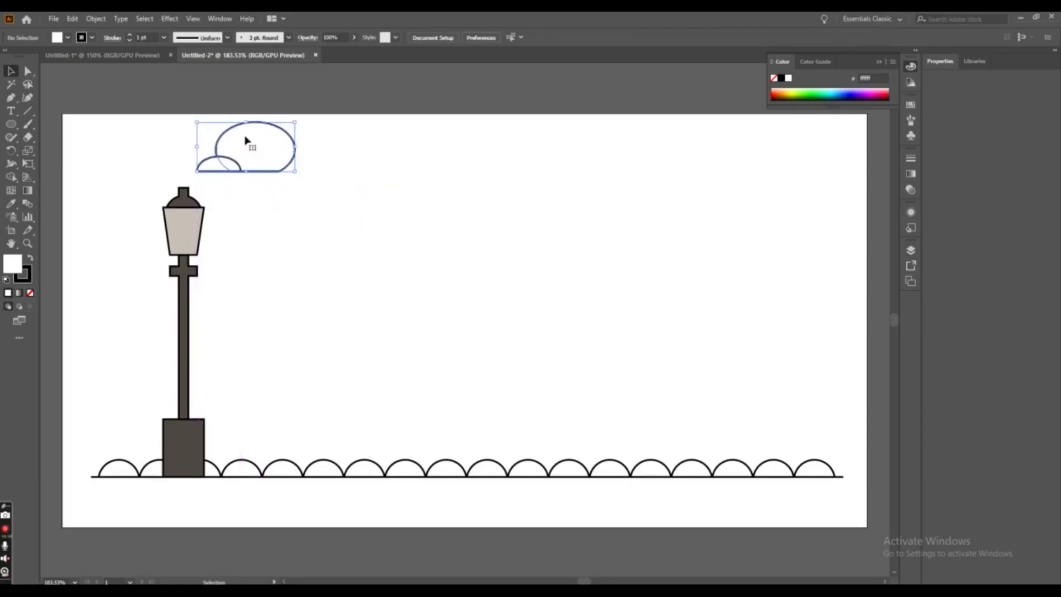
{"action": "left_click_drag", "start_coordinate": [246, 125], "coordinate": [260, 152]}
{"action": "left_click", "coordinate": [275, 199]}
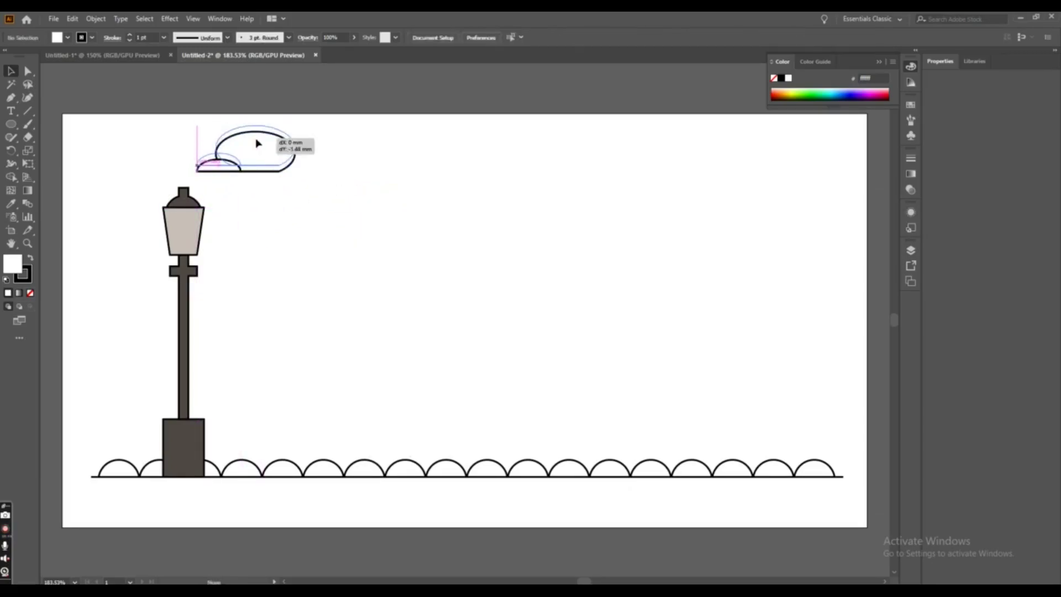
{"action": "left_click", "coordinate": [335, 216]}
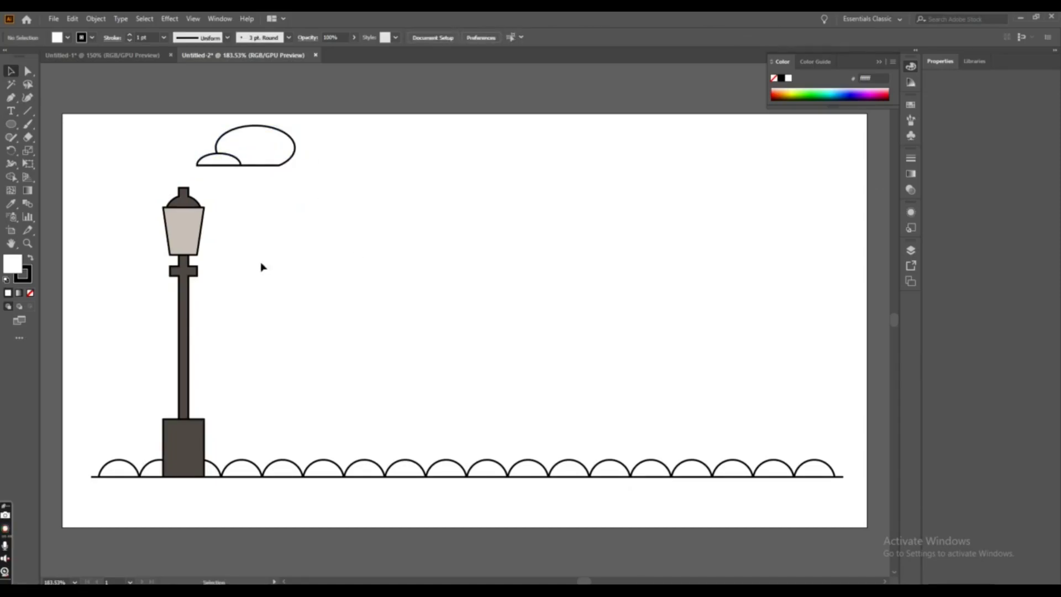
Draw a 16.689 mm circle in the right-hand sky and move it higher
{"action": "right_click", "coordinate": [10, 123]}
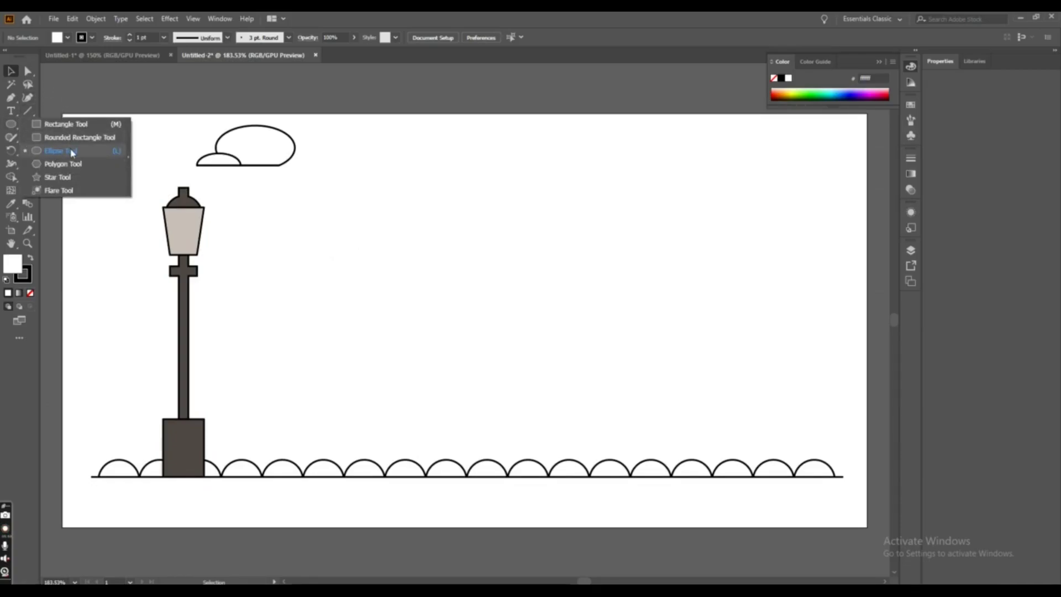
{"action": "left_click", "coordinate": [72, 153]}
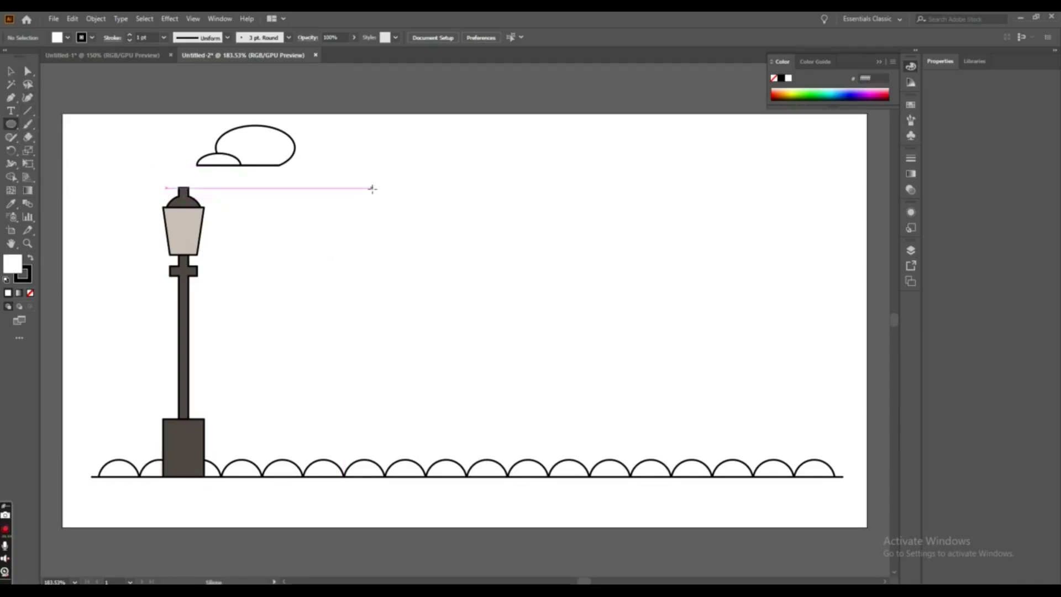
{"action": "left_click_drag", "start_coordinate": [581, 222], "coordinate": [549, 243]}
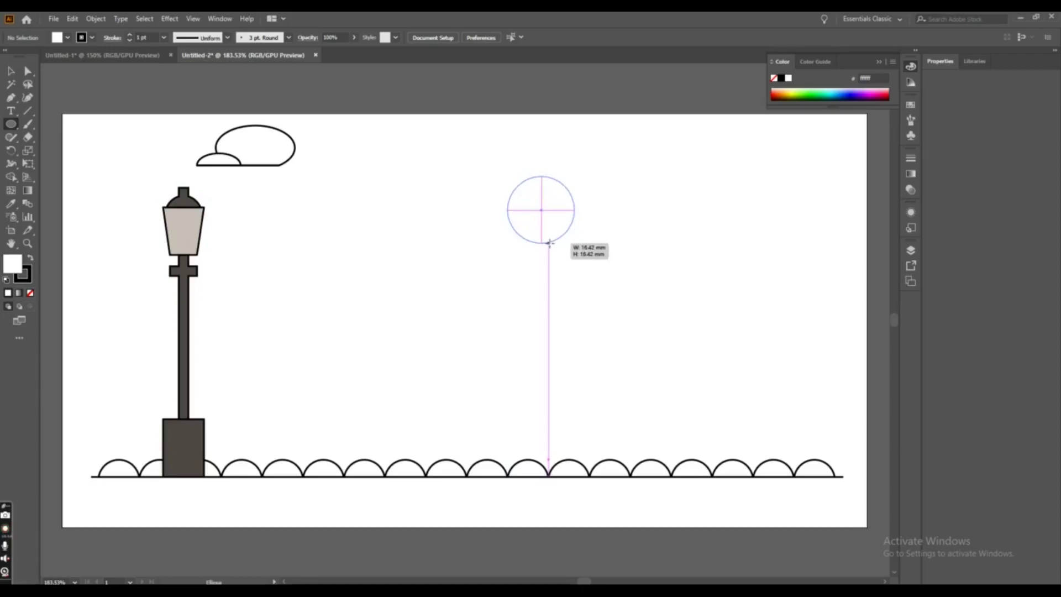
{"action": "left_click_drag", "start_coordinate": [550, 244], "coordinate": [551, 245]}
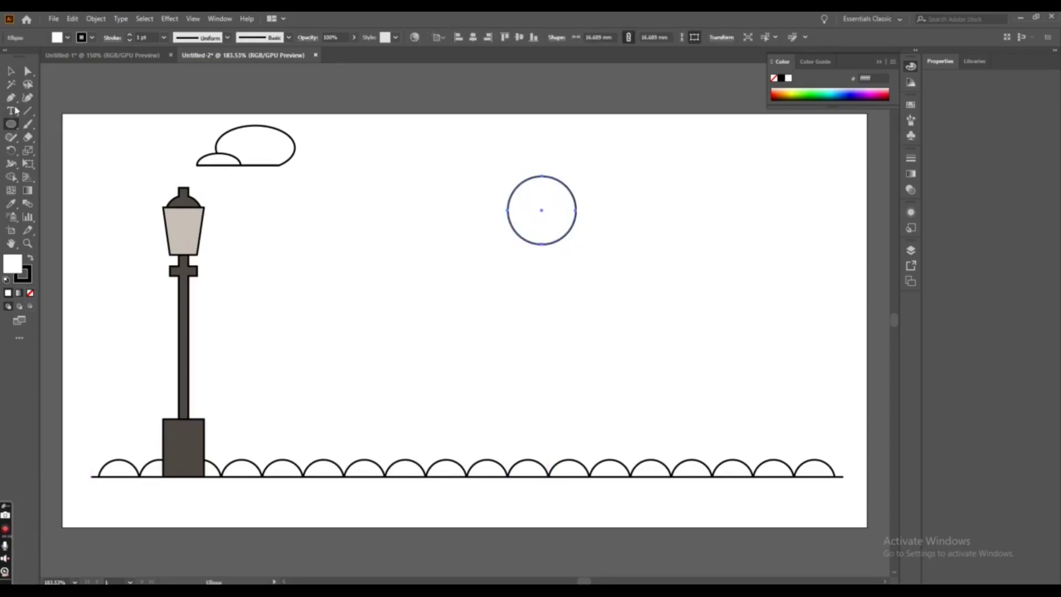
{"action": "left_click", "coordinate": [11, 71]}
{"action": "left_click", "coordinate": [381, 290]}
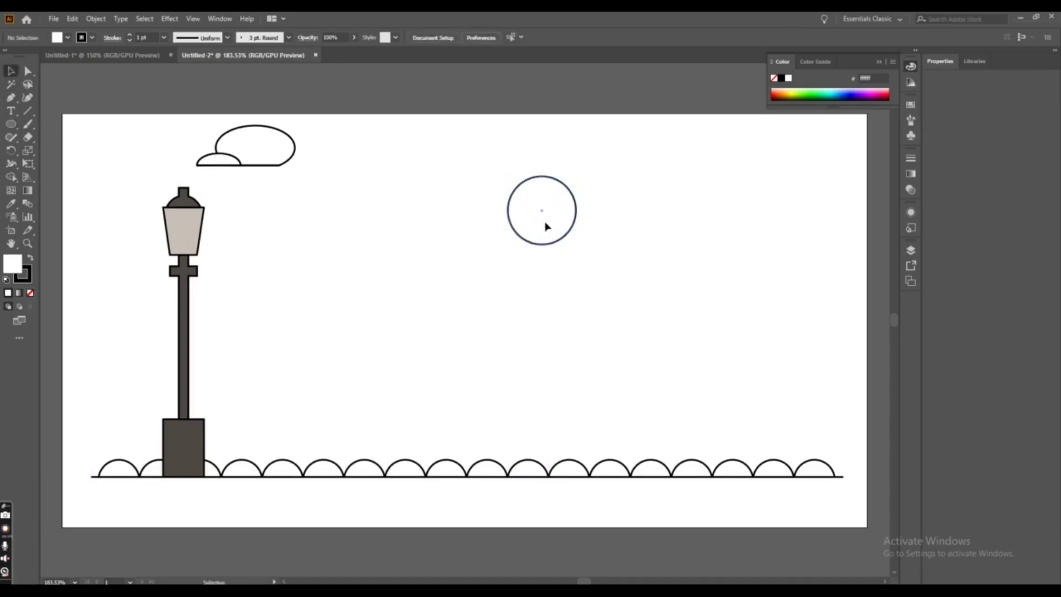
{"action": "left_click_drag", "start_coordinate": [545, 227], "coordinate": [542, 197]}
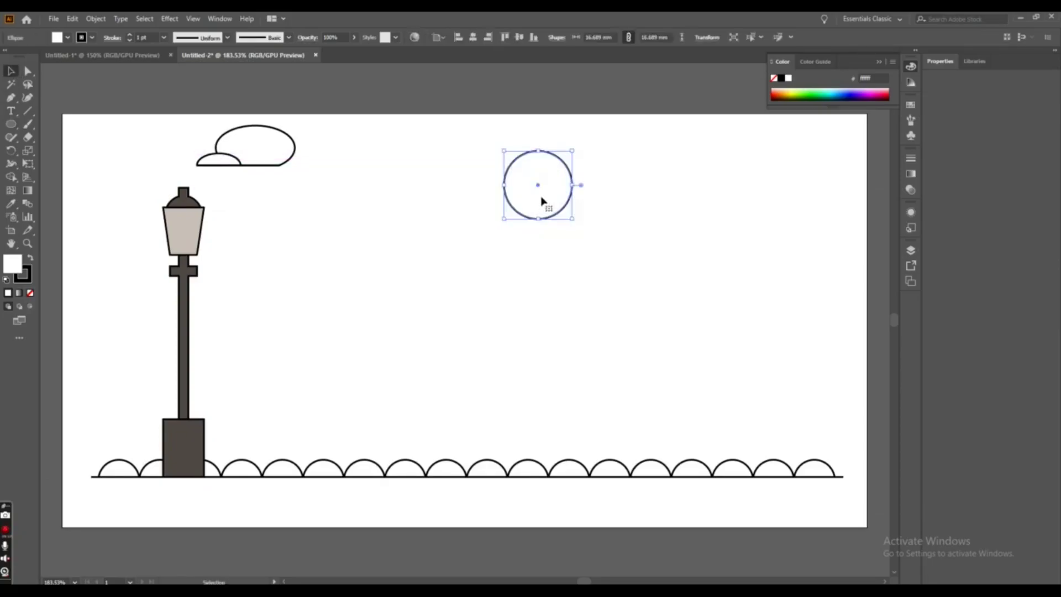
Fill the sun circle a deep golden yellow
{"action": "double_click", "coordinate": [15, 268]}
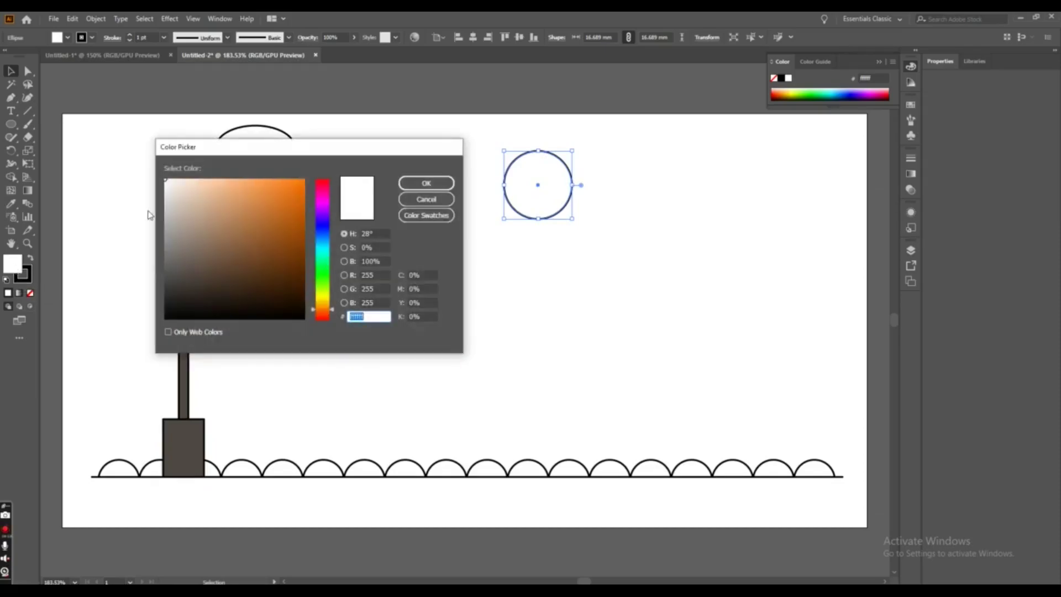
{"action": "left_click_drag", "start_coordinate": [251, 207], "coordinate": [270, 251]}
{"action": "left_click_drag", "start_coordinate": [324, 309], "coordinate": [327, 304]}
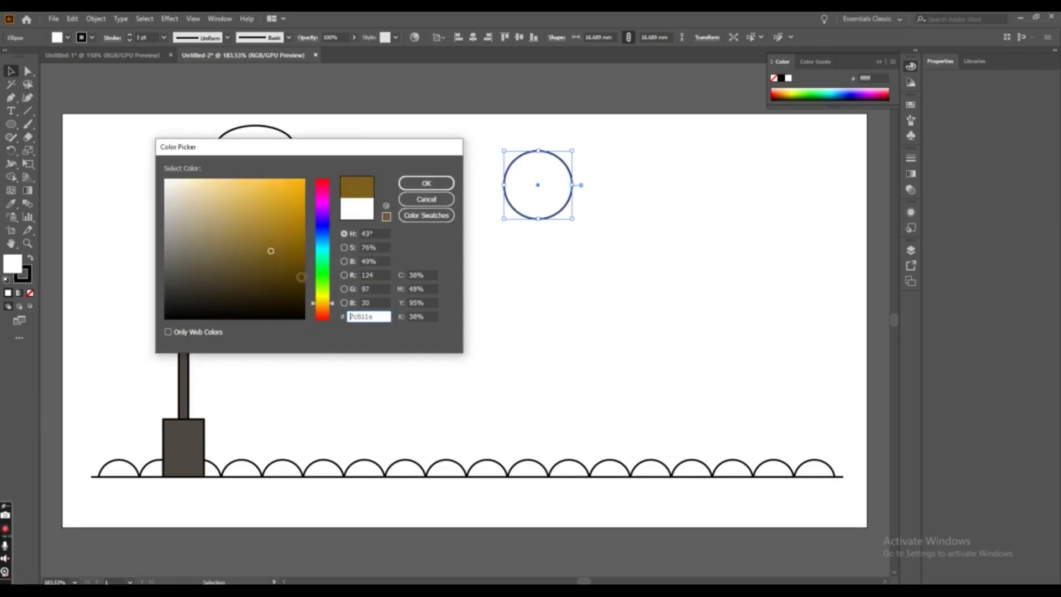
{"action": "left_click", "coordinate": [253, 175]}
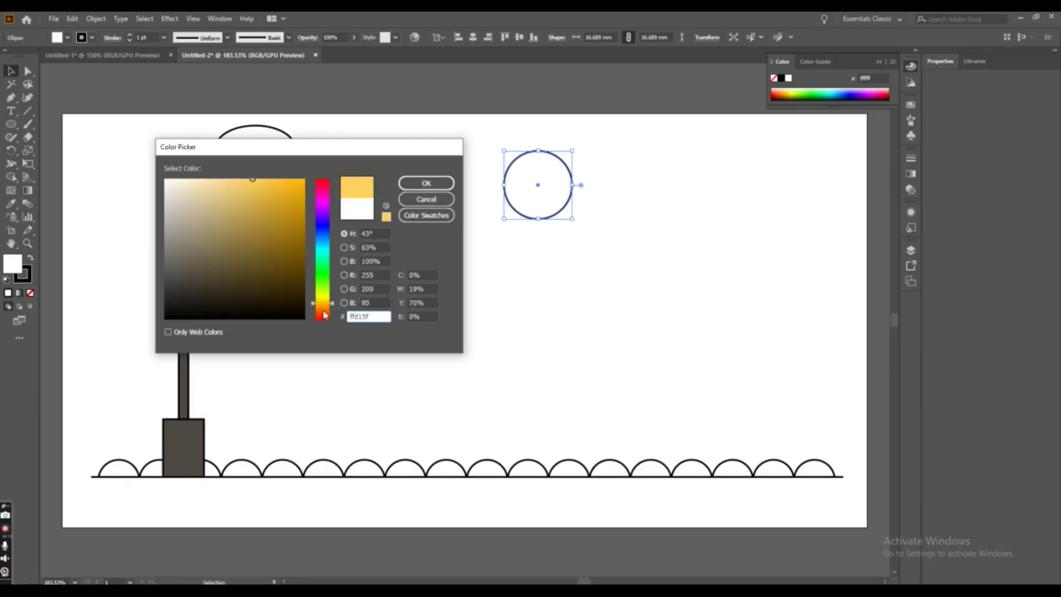
{"action": "left_click_drag", "start_coordinate": [325, 312], "coordinate": [325, 302]}
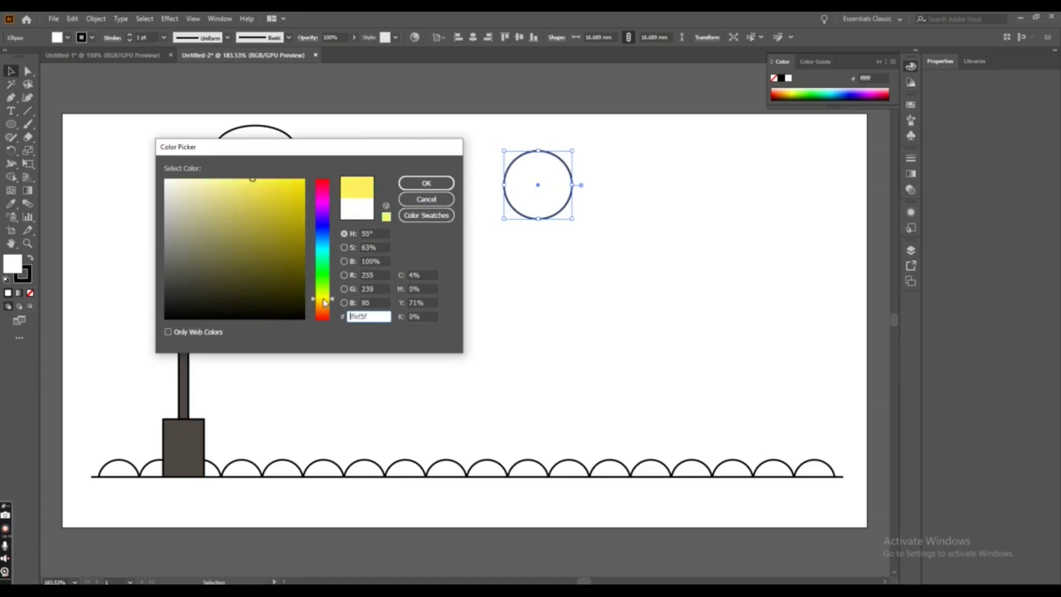
{"action": "left_click_drag", "start_coordinate": [271, 197], "coordinate": [274, 189]}
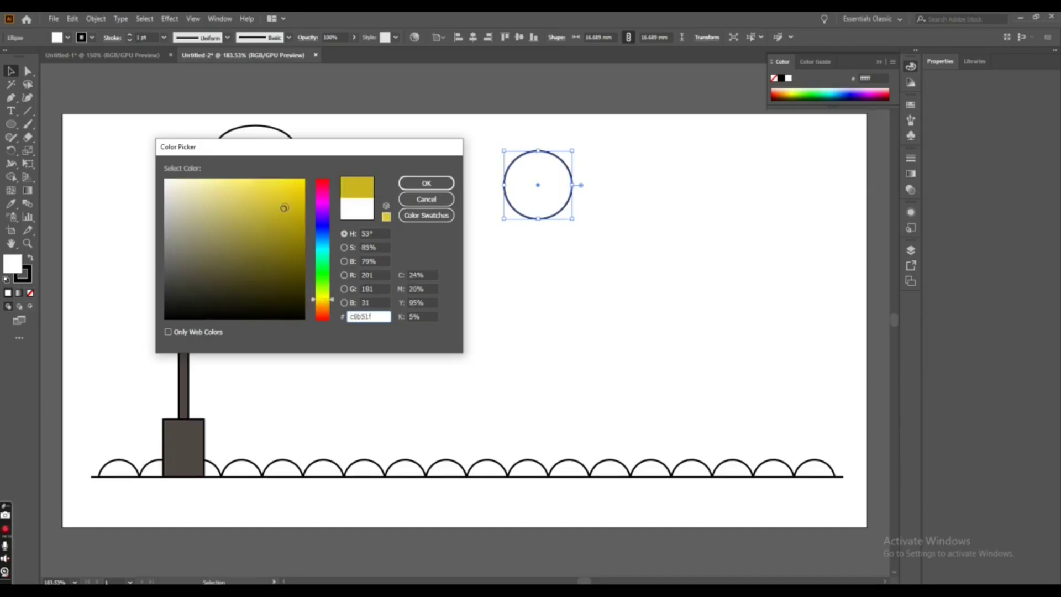
{"action": "left_click", "coordinate": [404, 184]}
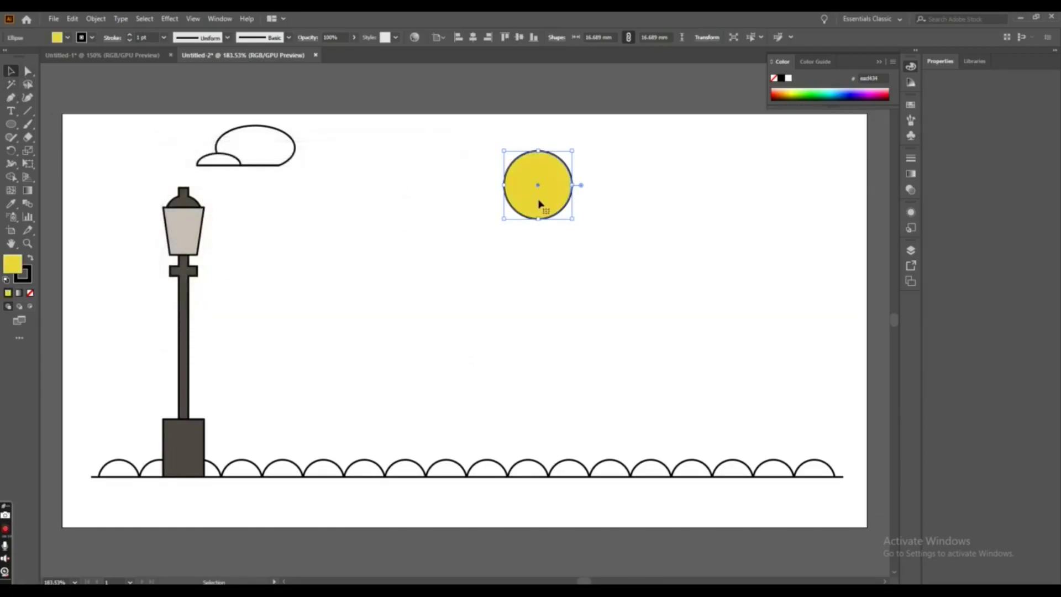
{"action": "left_click", "coordinate": [11, 124]}
{"action": "left_click", "coordinate": [58, 151]}
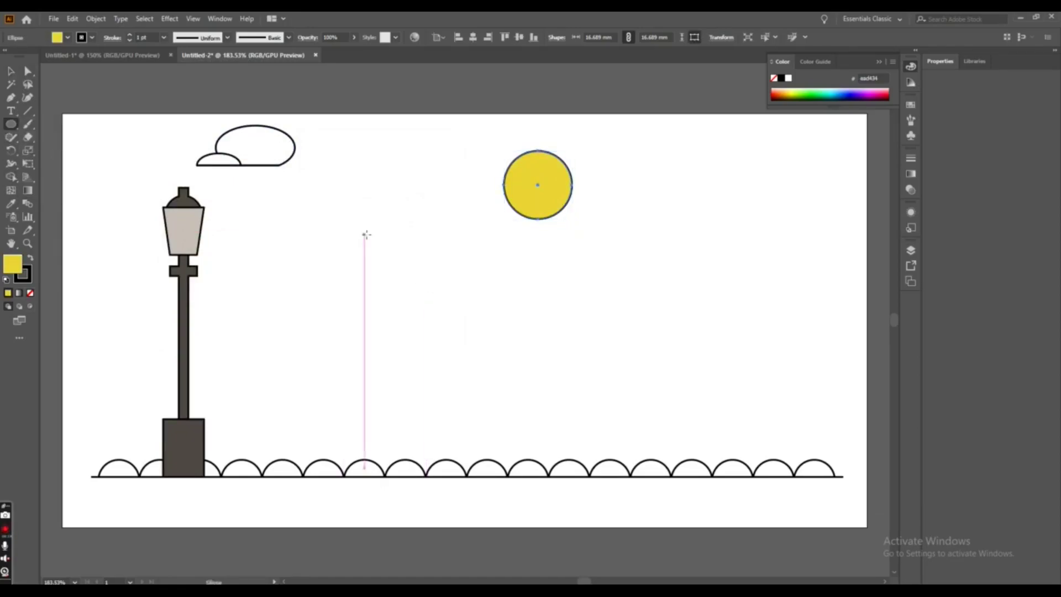
Draw two overlapping ellipses below-left of the sun and a straight line across them
{"action": "mouse_move", "coordinate": [363, 234]}
{"action": "left_mouse_down"}
{"action": "mouse_move", "coordinate": [421, 296]}
{"action": "mouse_move", "coordinate": [433, 293]}
{"action": "left_mouse_up"}
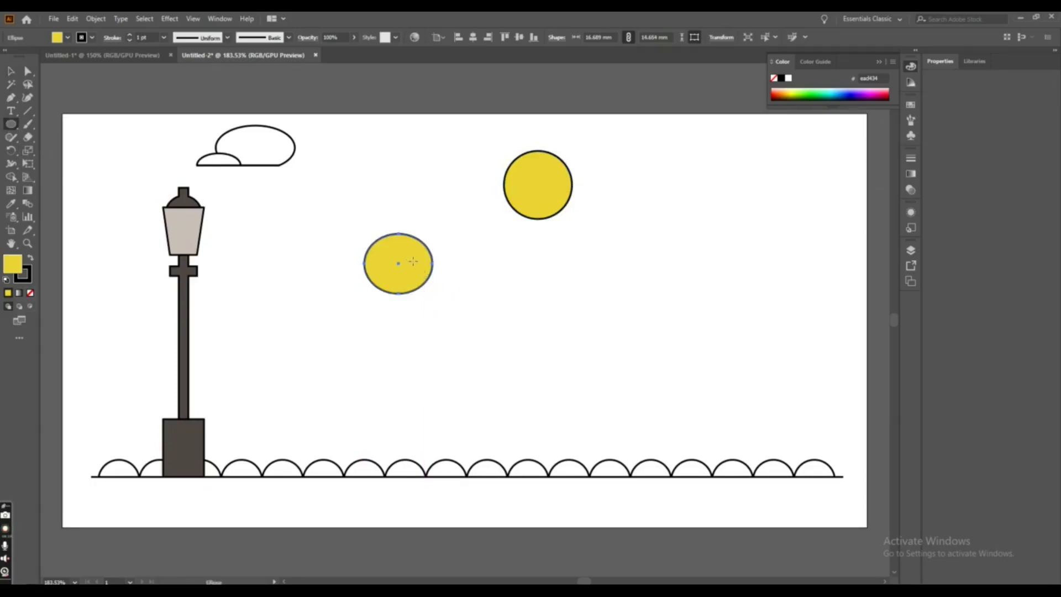
{"action": "left_click_drag", "start_coordinate": [414, 262], "coordinate": [472, 298]}
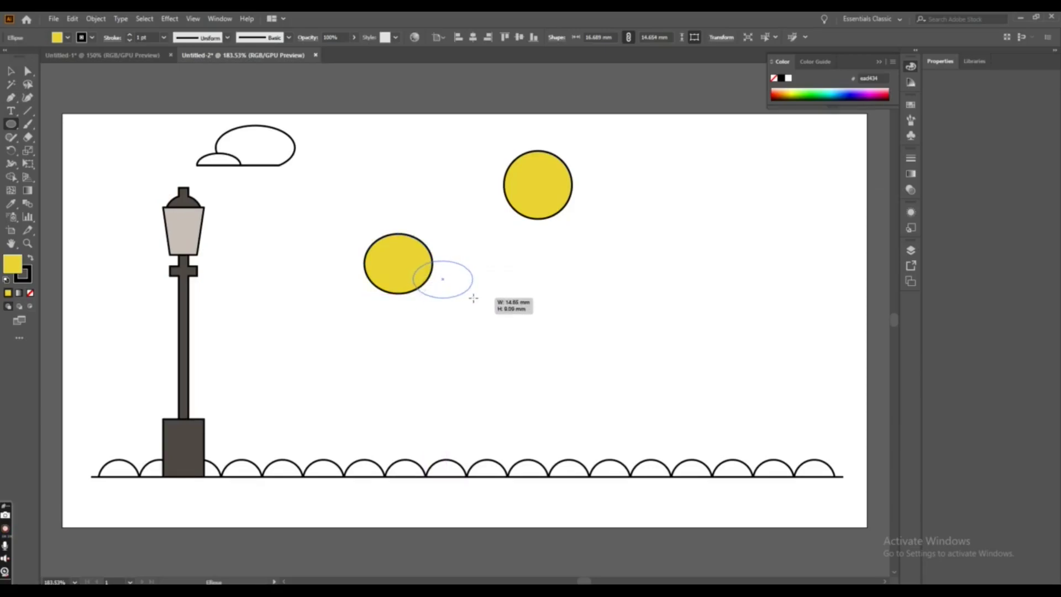
{"action": "left_click_drag", "start_coordinate": [471, 299], "coordinate": [474, 298]}
{"action": "left_click", "coordinate": [10, 71]}
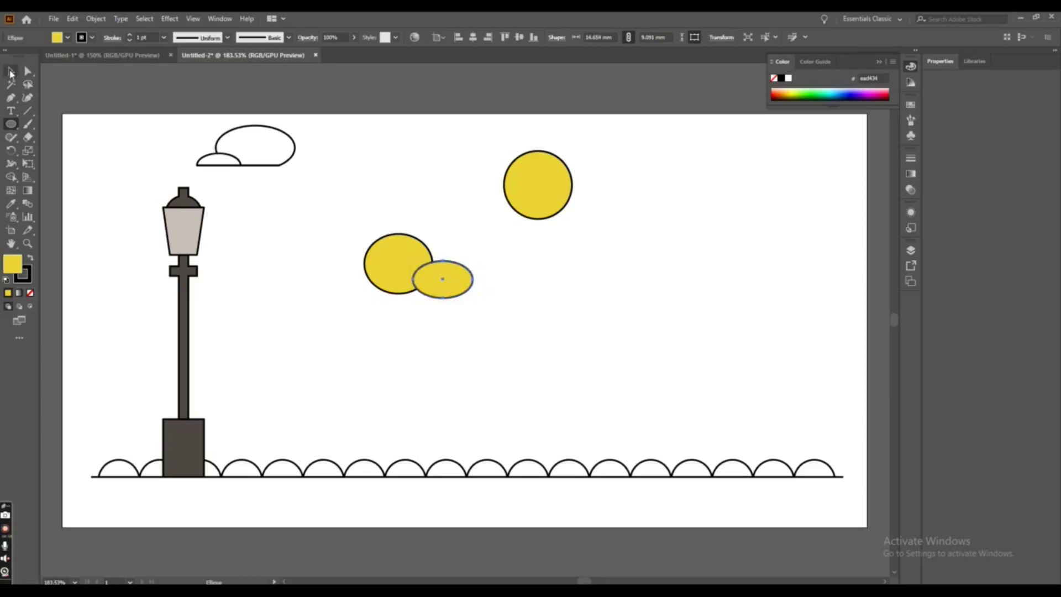
{"action": "left_click_drag", "start_coordinate": [326, 204], "coordinate": [528, 333]}
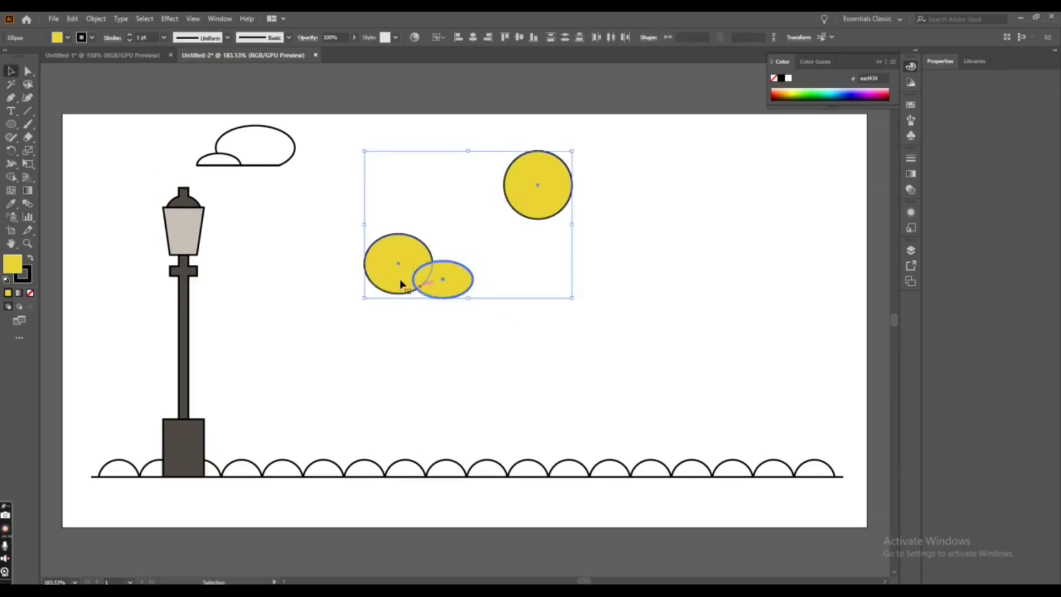
{"action": "left_click_drag", "start_coordinate": [337, 217], "coordinate": [522, 312]}
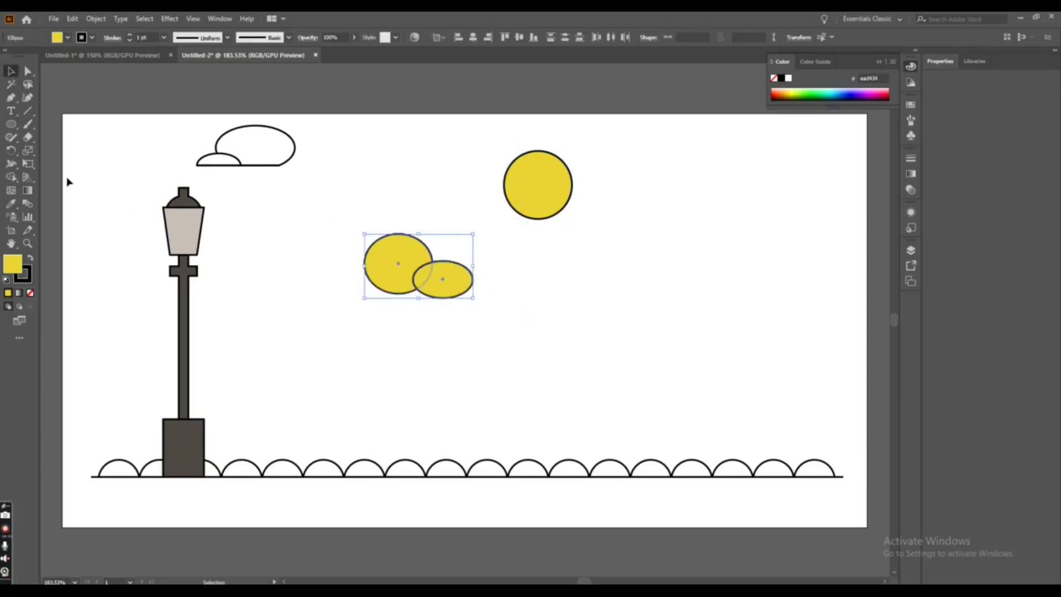
{"action": "left_click_drag", "start_coordinate": [10, 97], "coordinate": [52, 98]}
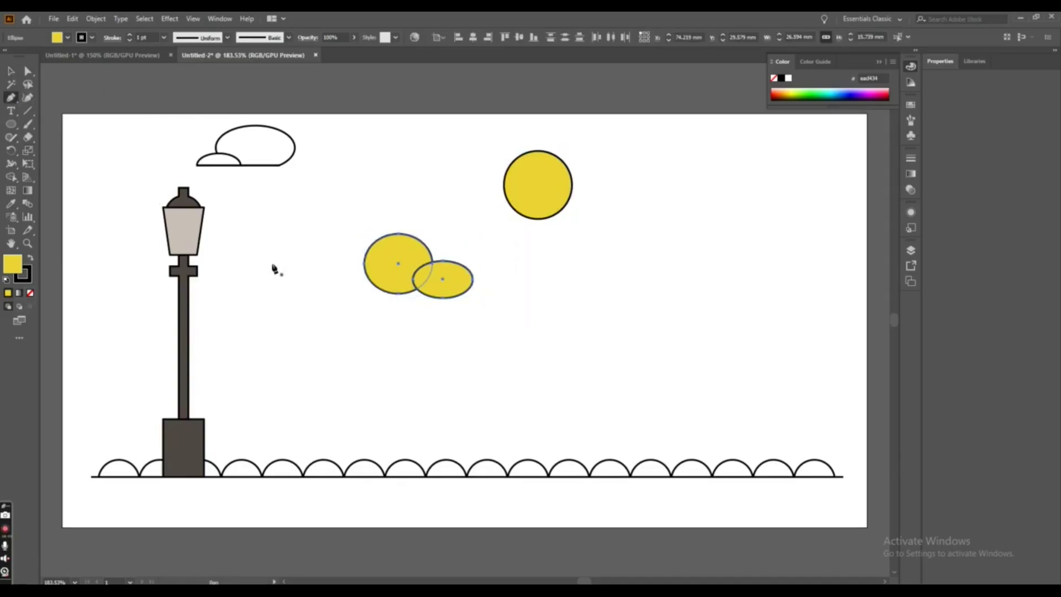
{"action": "left_click", "coordinate": [346, 285]}
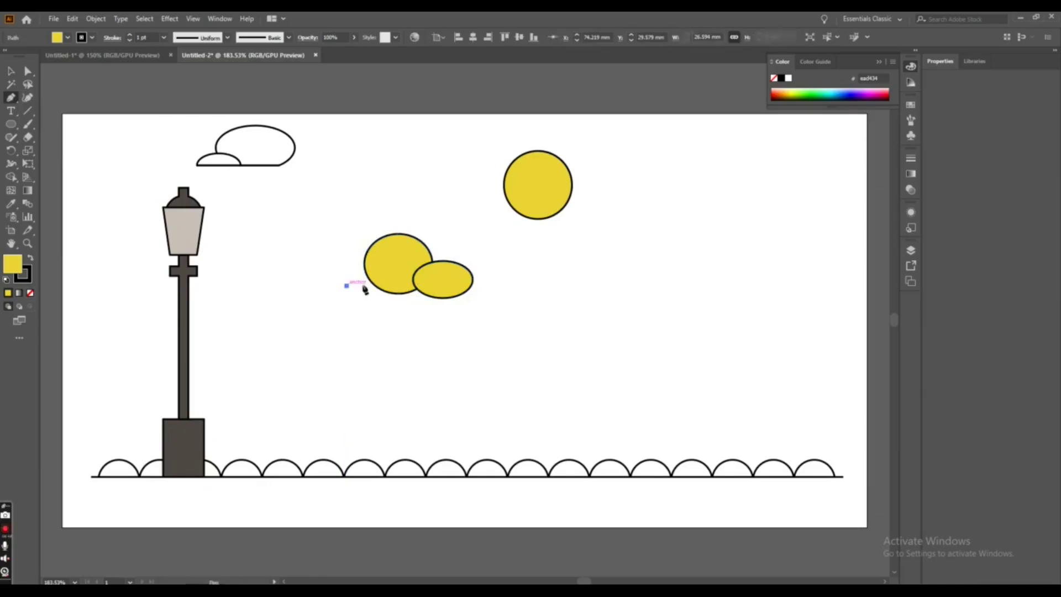
{"action": "left_click", "coordinate": [488, 286]}
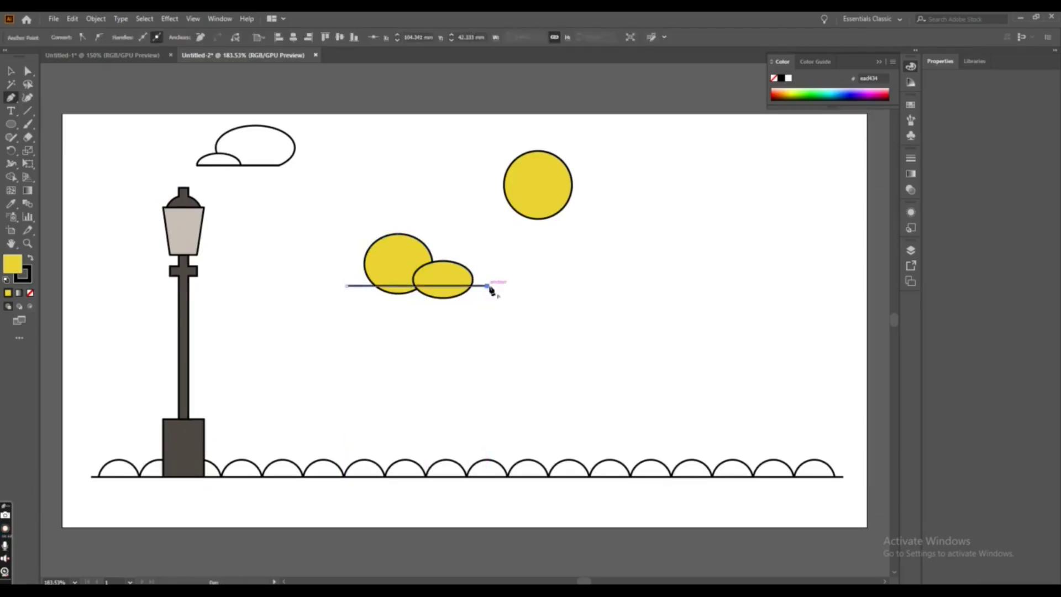
{"action": "left_click", "coordinate": [10, 72]}
Remove the ellipse halves below the line and both line stubs with Shape Builder
{"action": "left_click_drag", "start_coordinate": [360, 232], "coordinate": [496, 350]}
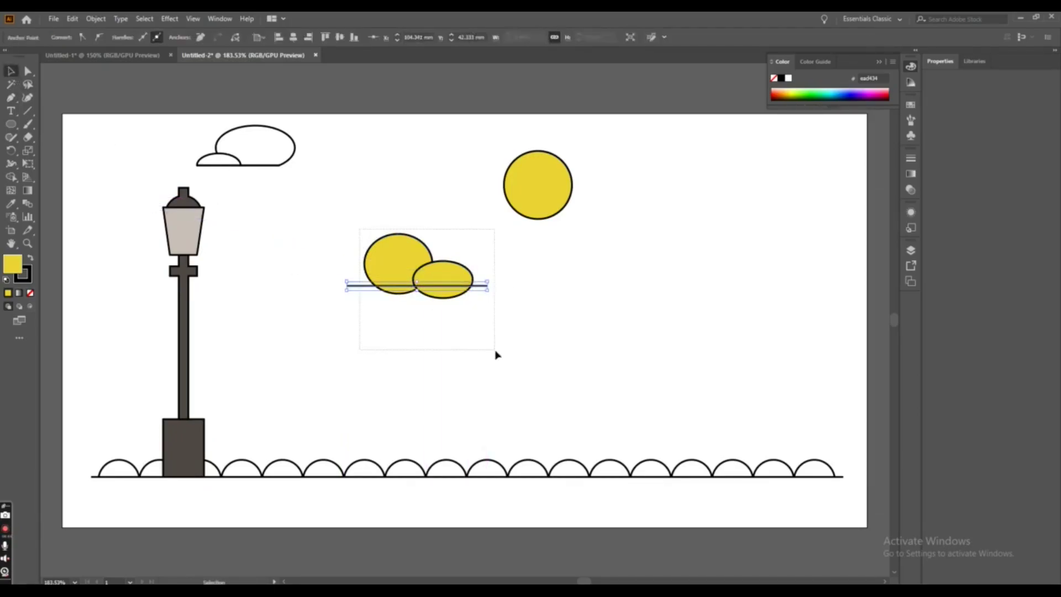
{"action": "left_click", "coordinate": [11, 176]}
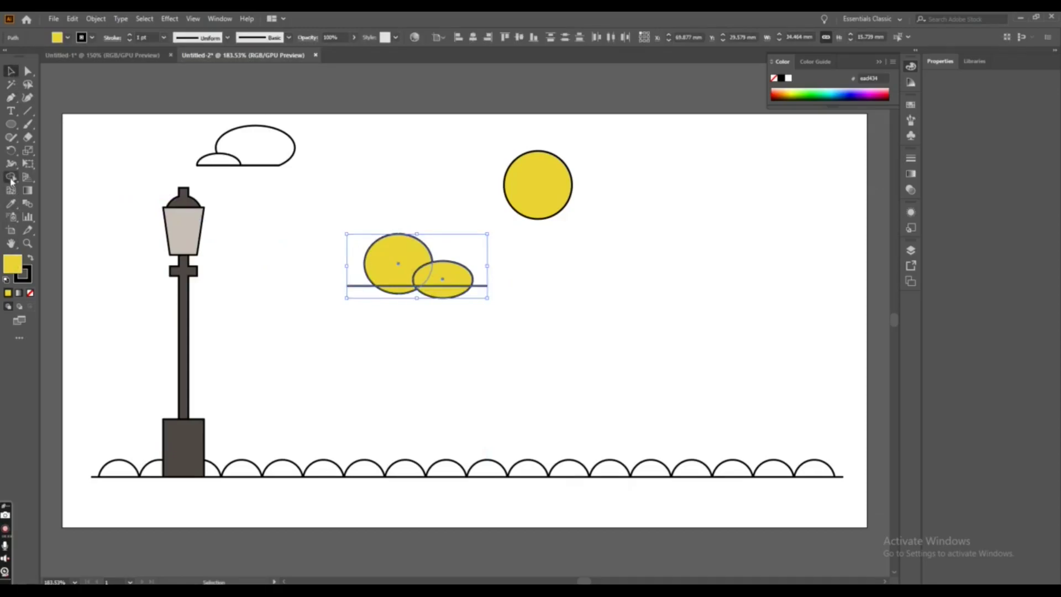
{"action": "left_click", "coordinate": [393, 295], "text": "alt"}
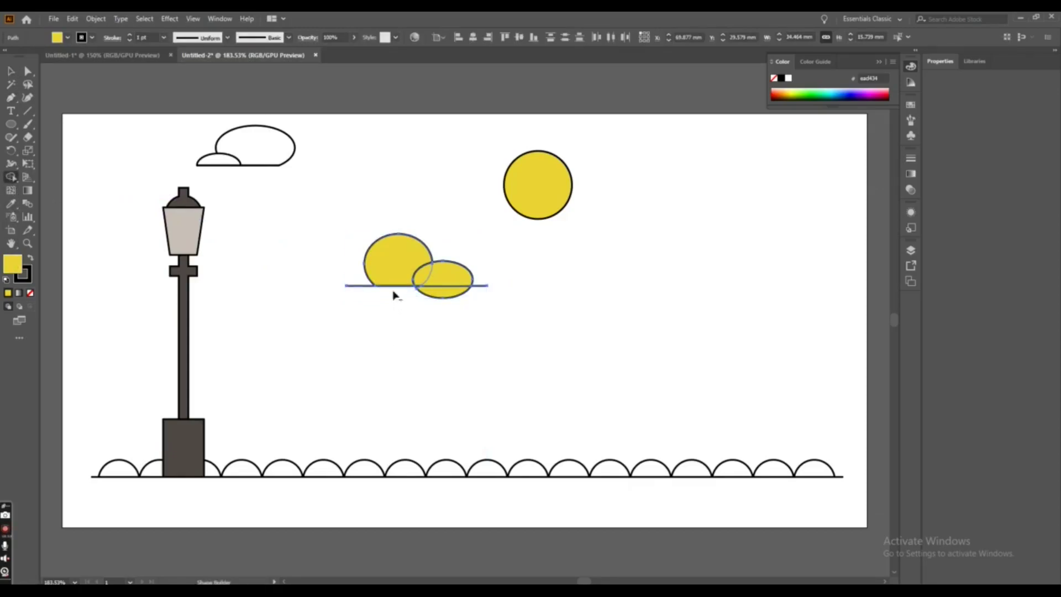
{"action": "left_click", "coordinate": [448, 293], "text": "alt"}
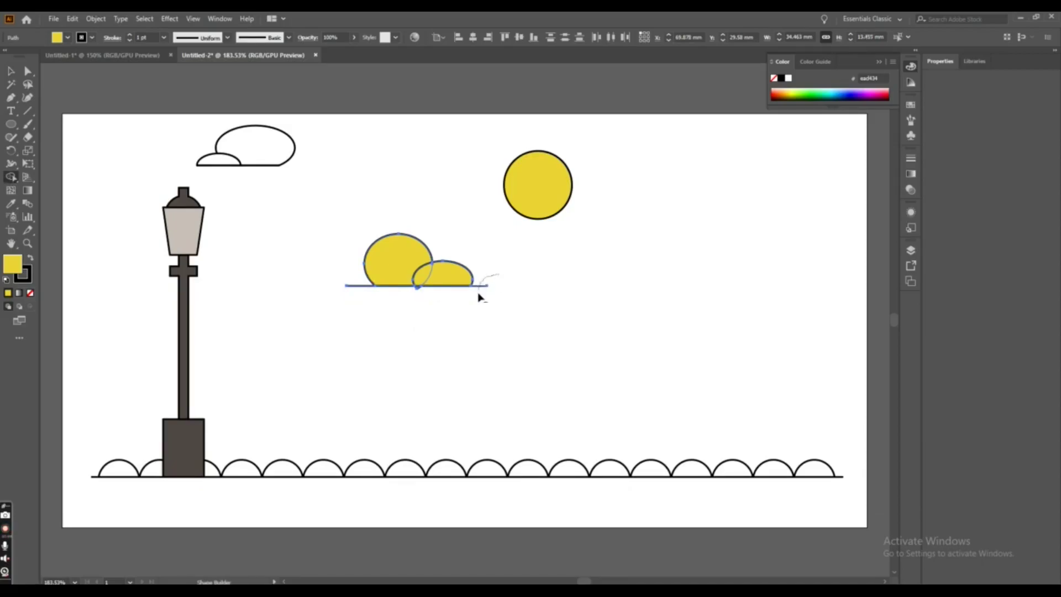
{"action": "left_click", "coordinate": [479, 287], "text": "alt"}
{"action": "left_click", "coordinate": [359, 286], "text": "alt"}
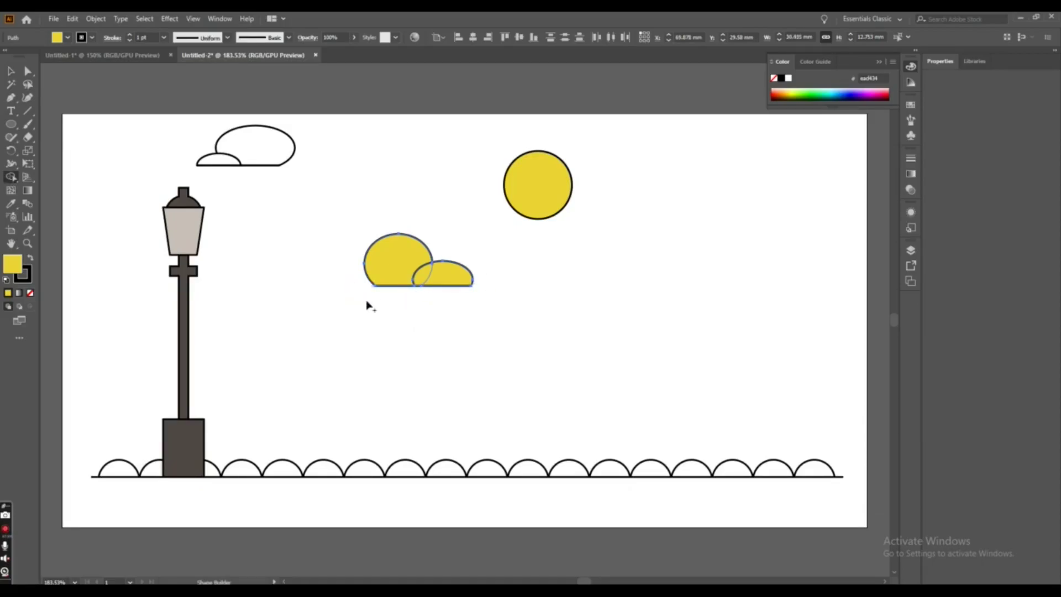
{"action": "left_click", "coordinate": [11, 71]}
Fill the new cloud white and select both its parts for grouping
{"action": "double_click", "coordinate": [15, 271]}
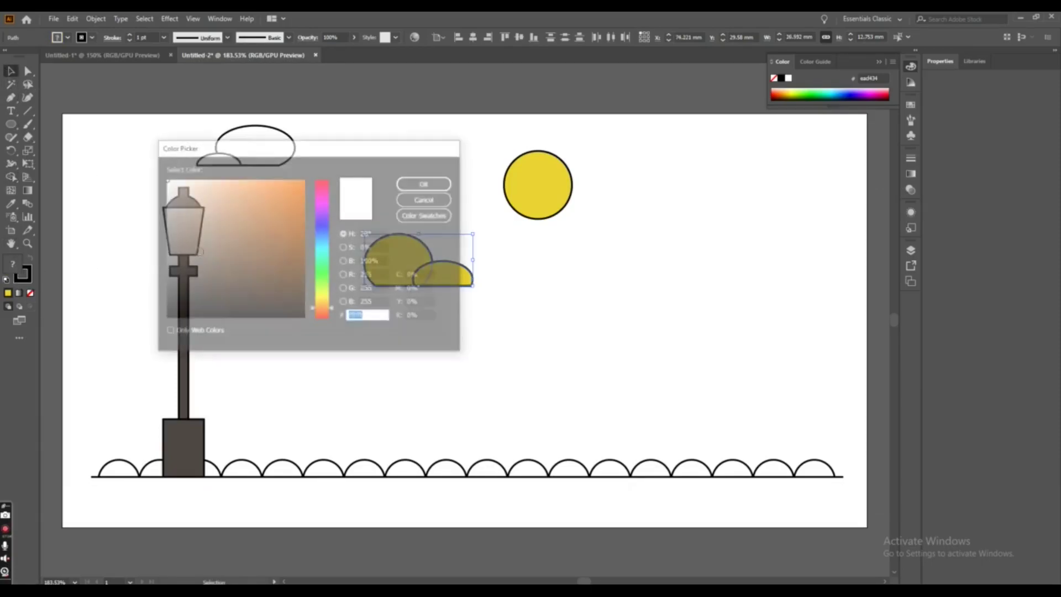
{"action": "left_click", "coordinate": [426, 183]}
{"action": "left_click", "coordinate": [445, 339]}
{"action": "left_click_drag", "start_coordinate": [341, 232], "coordinate": [474, 312]}
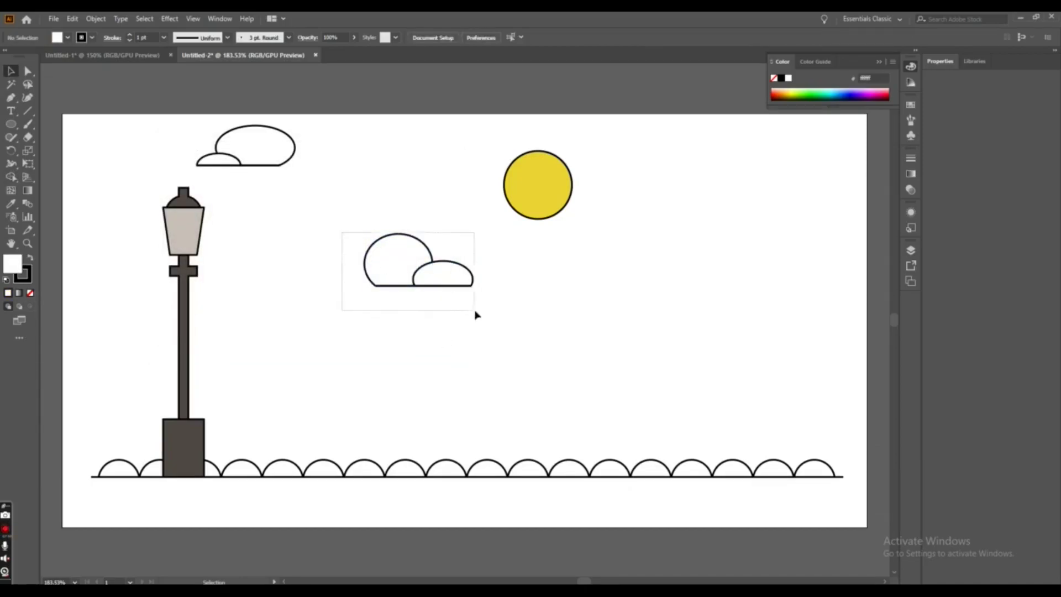
{"action": "right_click", "coordinate": [454, 281]}
Group the new cloud, place it over the sun's lower left, and make it slightly shorter and wider
{"action": "left_click", "coordinate": [493, 356]}
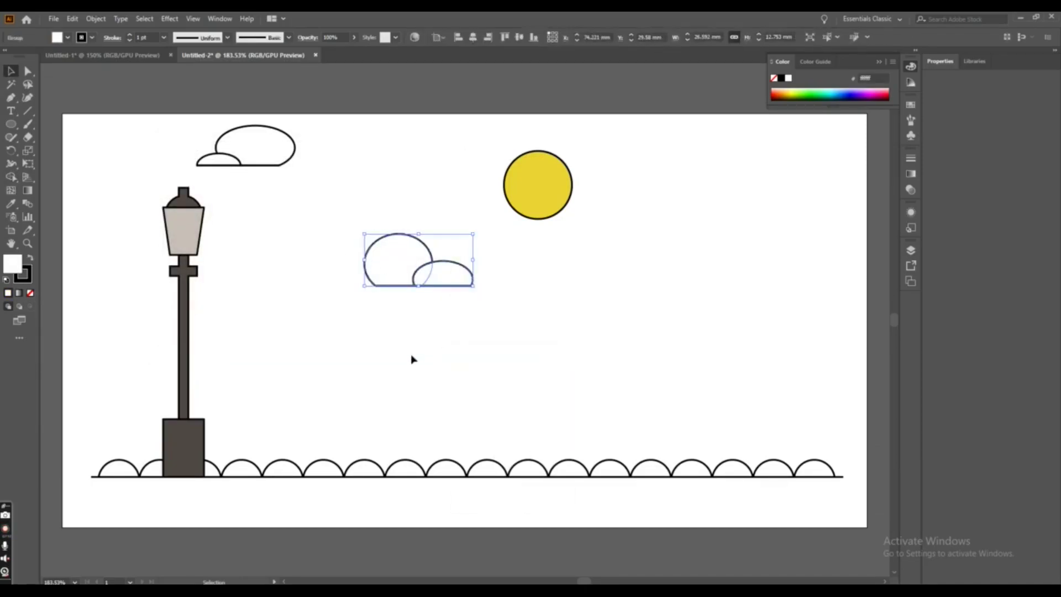
{"action": "left_click", "coordinate": [412, 360]}
{"action": "left_click_drag", "start_coordinate": [405, 266], "coordinate": [485, 219]}
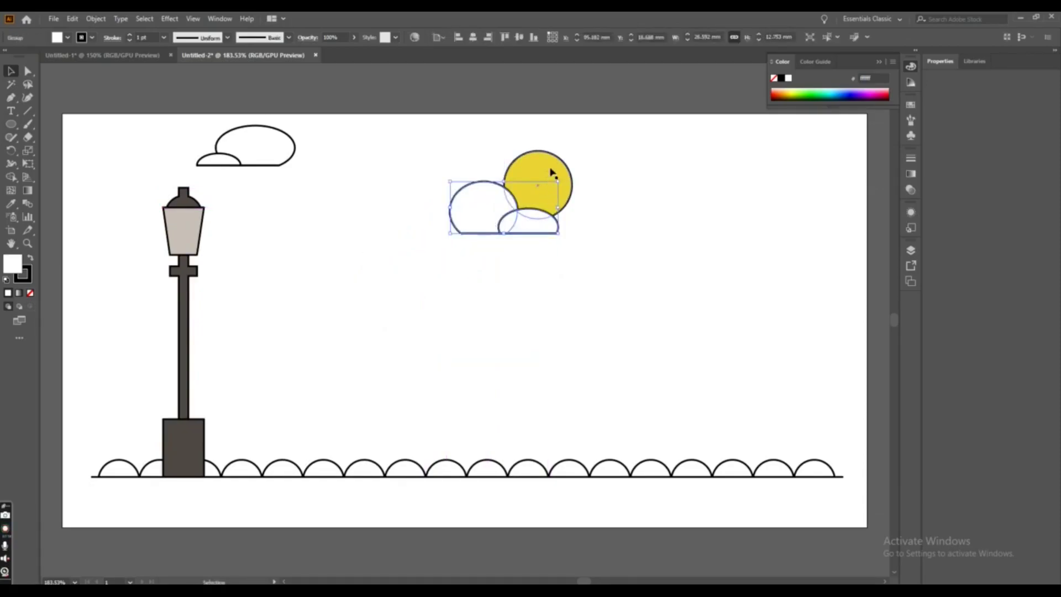
{"action": "left_click_drag", "start_coordinate": [553, 180], "coordinate": [547, 175]}
{"action": "left_click", "coordinate": [509, 302]}
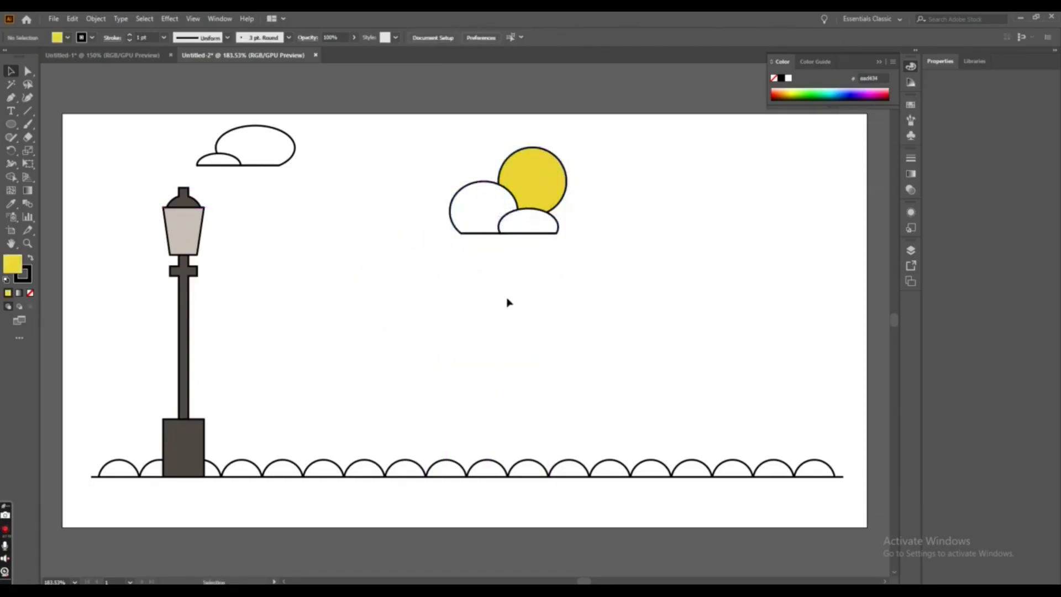
{"action": "left_click", "coordinate": [476, 222]}
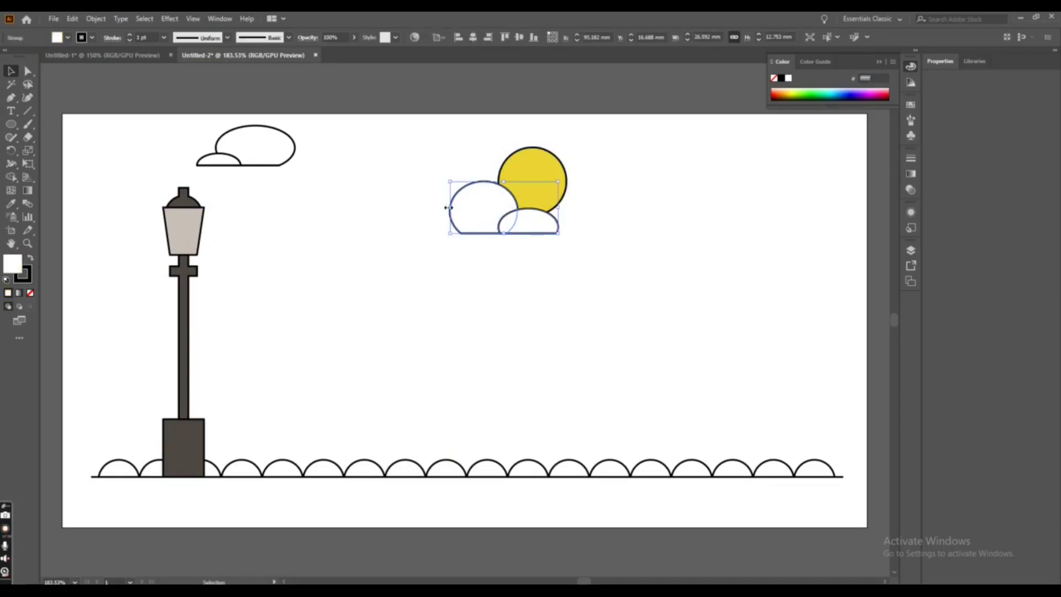
{"action": "left_click_drag", "start_coordinate": [504, 232], "coordinate": [504, 226]}
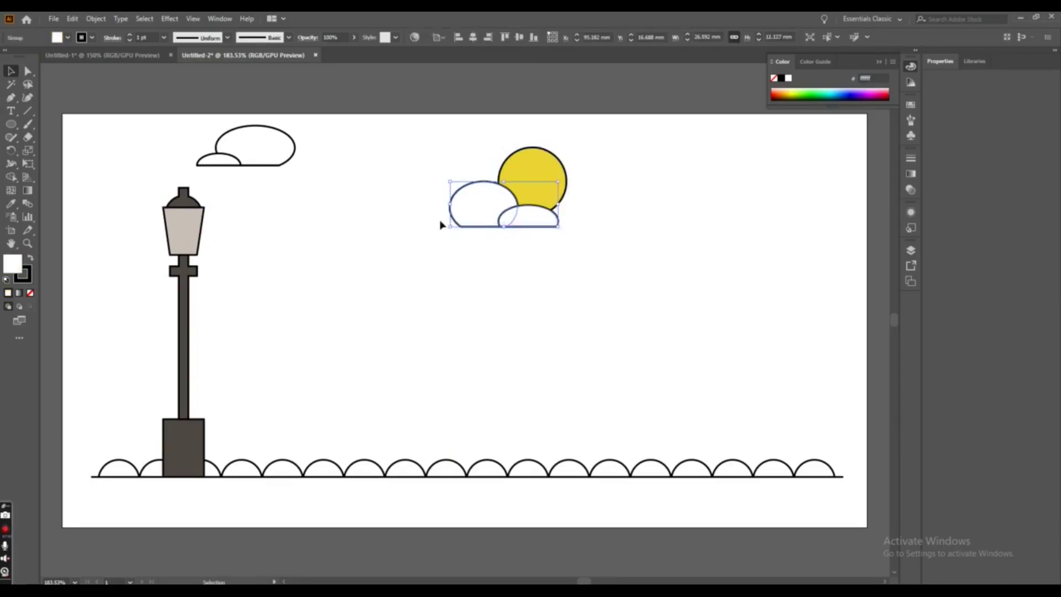
{"action": "left_click_drag", "start_coordinate": [450, 203], "coordinate": [445, 204]}
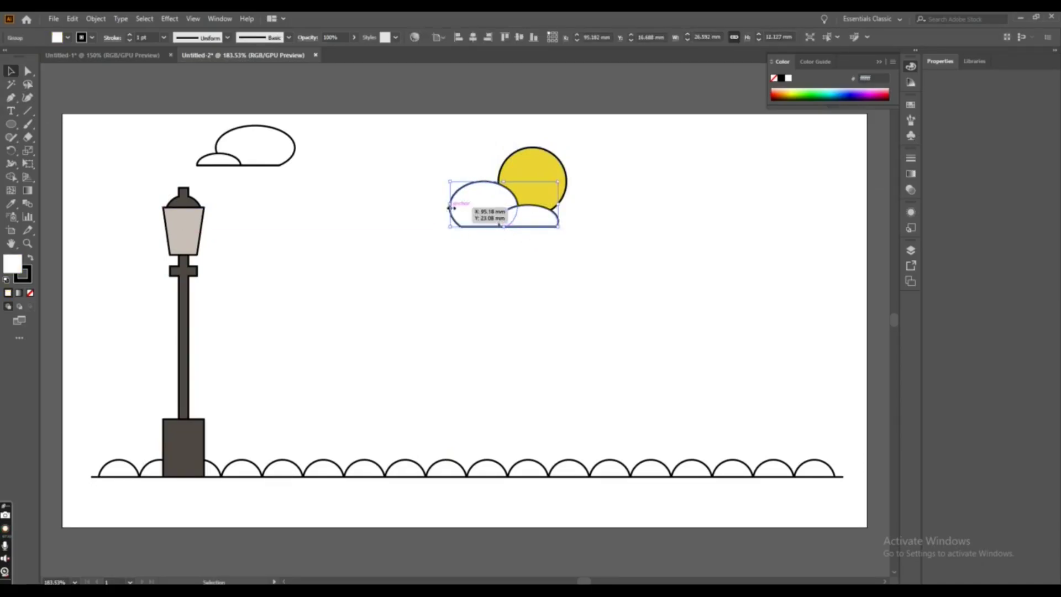
{"action": "left_click", "coordinate": [451, 250]}
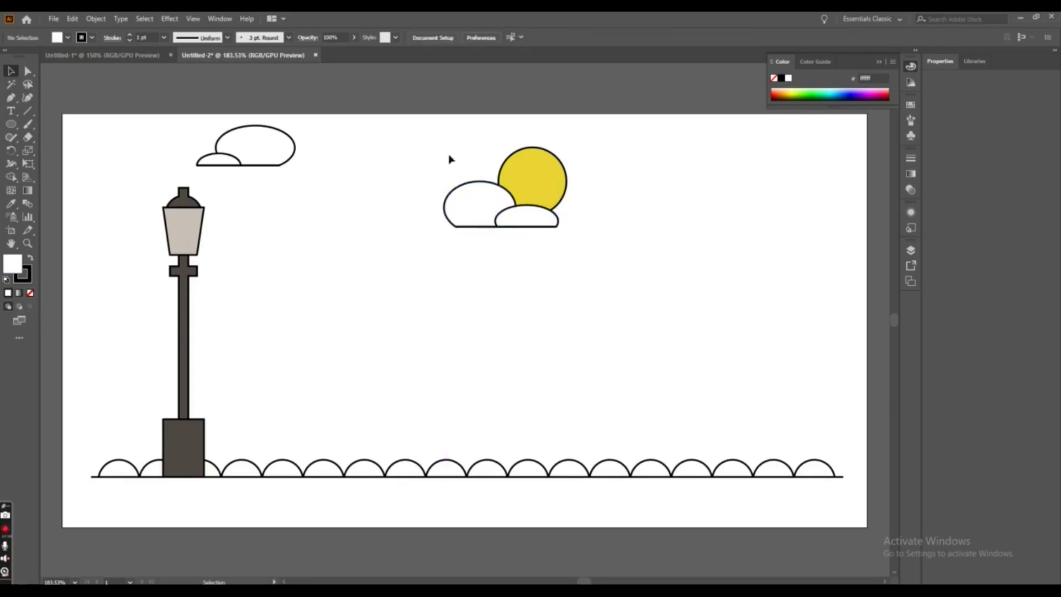
Group the sun with its cloud and shift the group slightly up and right
{"action": "left_click_drag", "start_coordinate": [450, 160], "coordinate": [568, 227]}
{"action": "right_click", "coordinate": [529, 187]}
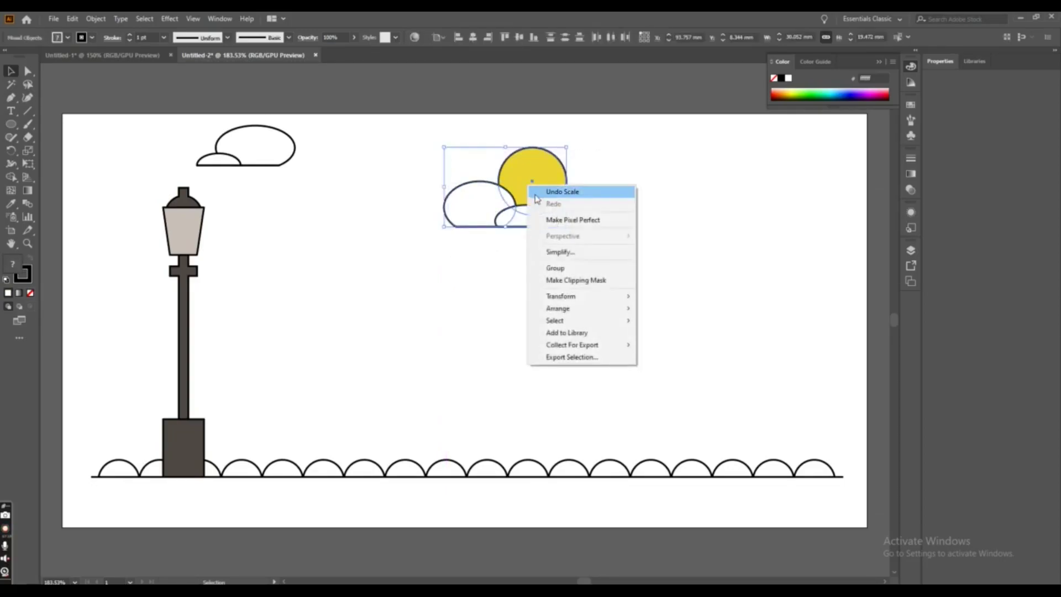
{"action": "left_click", "coordinate": [553, 269]}
{"action": "left_click", "coordinate": [680, 264]}
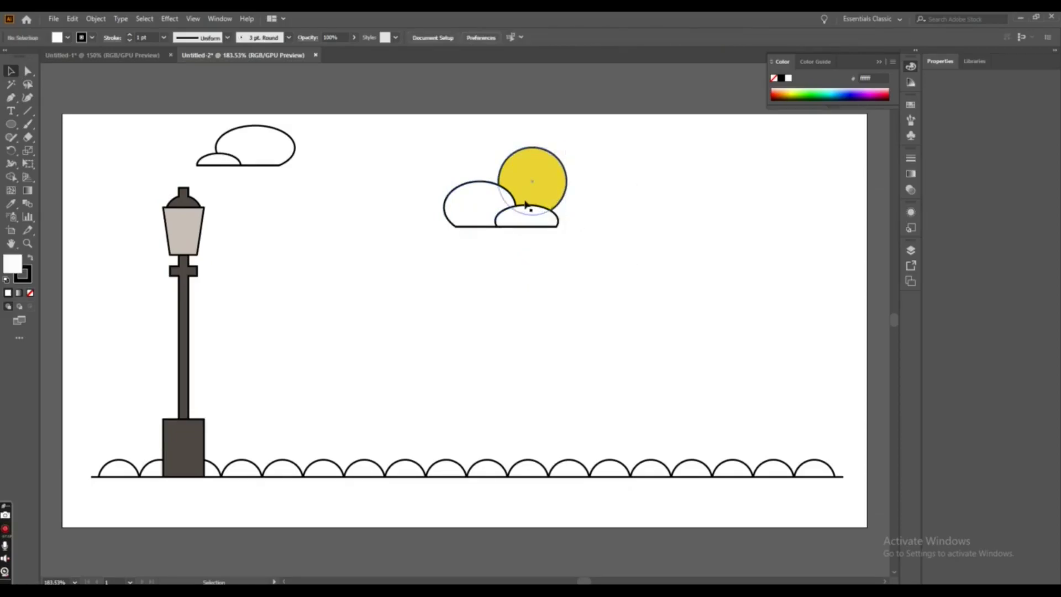
{"action": "mouse_move", "coordinate": [516, 204]}
{"action": "left_mouse_down"}
{"action": "mouse_move", "coordinate": [532, 198]}
{"action": "mouse_move", "coordinate": [528, 213]}
{"action": "left_mouse_up"}
Move the top-left cloud further to the right
{"action": "left_click", "coordinate": [528, 320]}
{"action": "left_click_drag", "start_coordinate": [273, 159], "coordinate": [305, 164]}
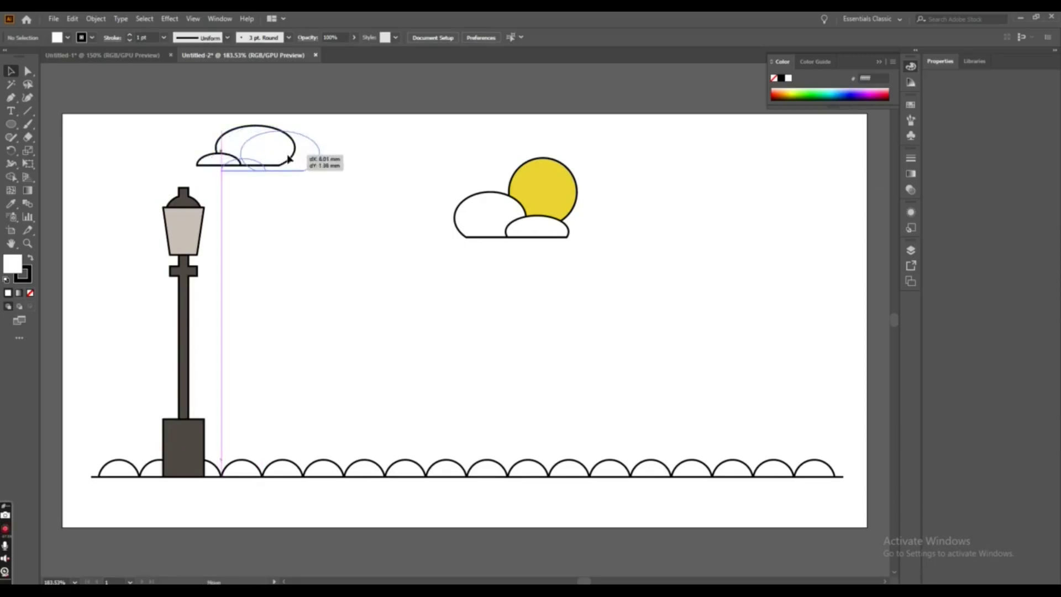
{"action": "left_click", "coordinate": [436, 330]}
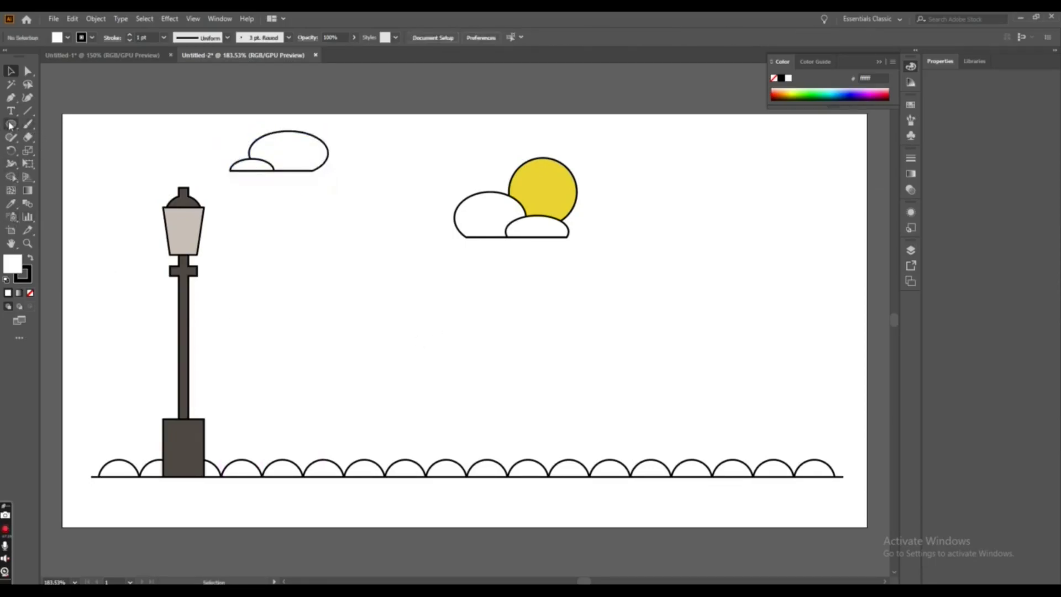
{"action": "left_click_drag", "start_coordinate": [11, 125], "coordinate": [43, 133]}
Draw a thin upright bench leg on the ground, stretch it taller, and duplicate it to the right
{"action": "left_click", "coordinate": [64, 124]}
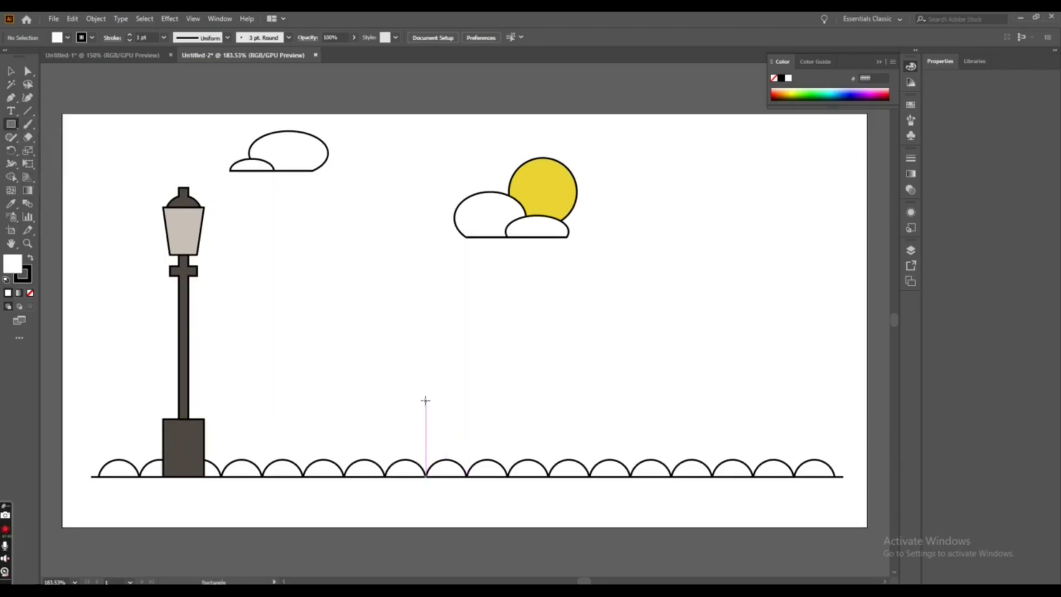
{"action": "mouse_move", "coordinate": [426, 399]}
{"action": "left_mouse_down"}
{"action": "mouse_move", "coordinate": [450, 459]}
{"action": "mouse_move", "coordinate": [439, 479]}
{"action": "left_mouse_up"}
{"action": "key", "text": "v"}
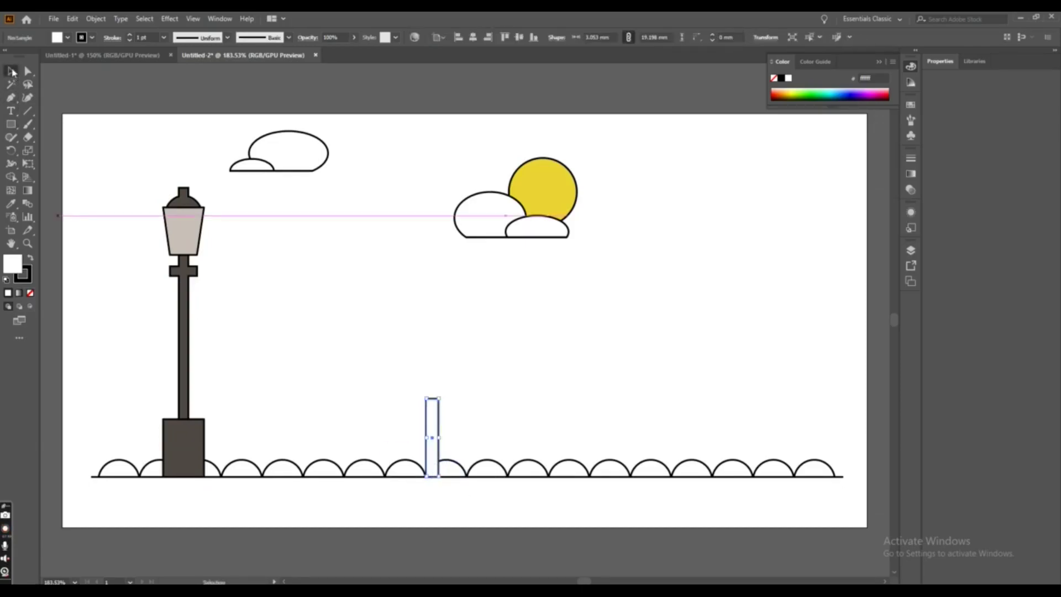
{"action": "left_click_drag", "start_coordinate": [426, 397], "coordinate": [426, 365]}
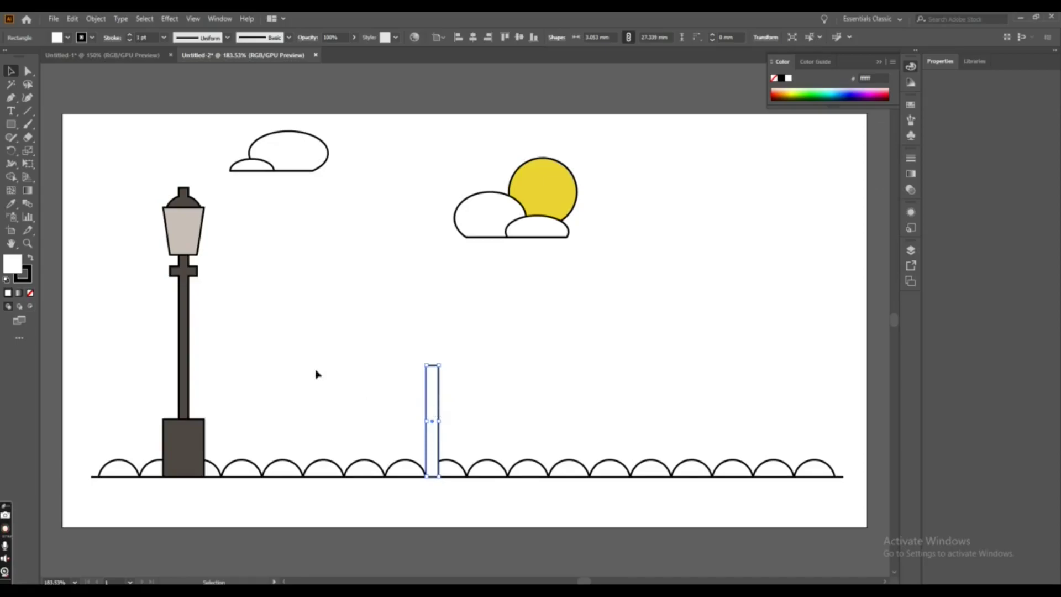
{"action": "key", "text": "a"}
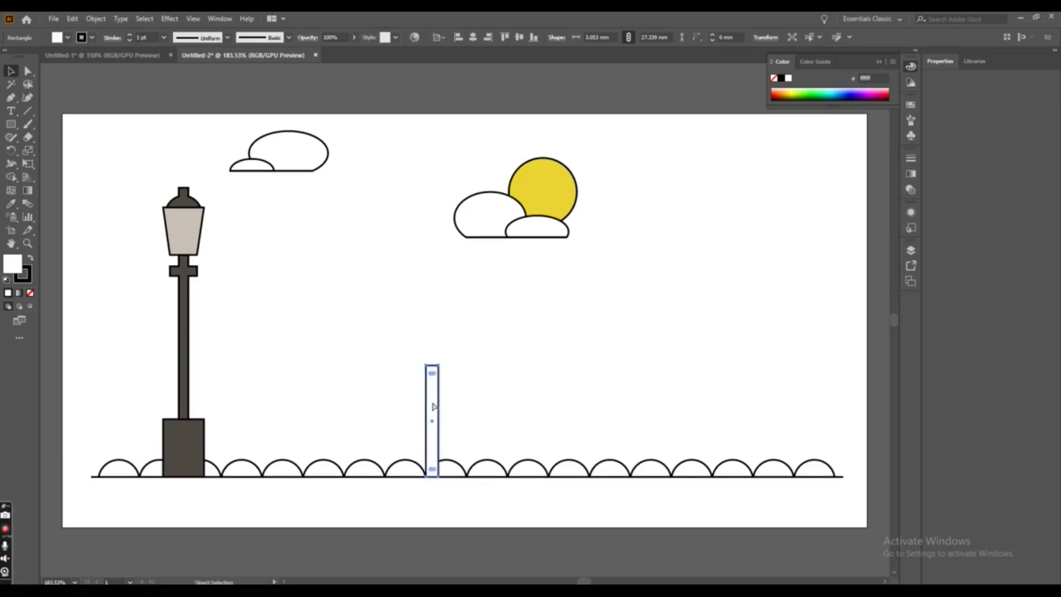
{"action": "key", "text": "v"}
{"action": "left_click_drag", "start_coordinate": [434, 405], "coordinate": [617, 404]}
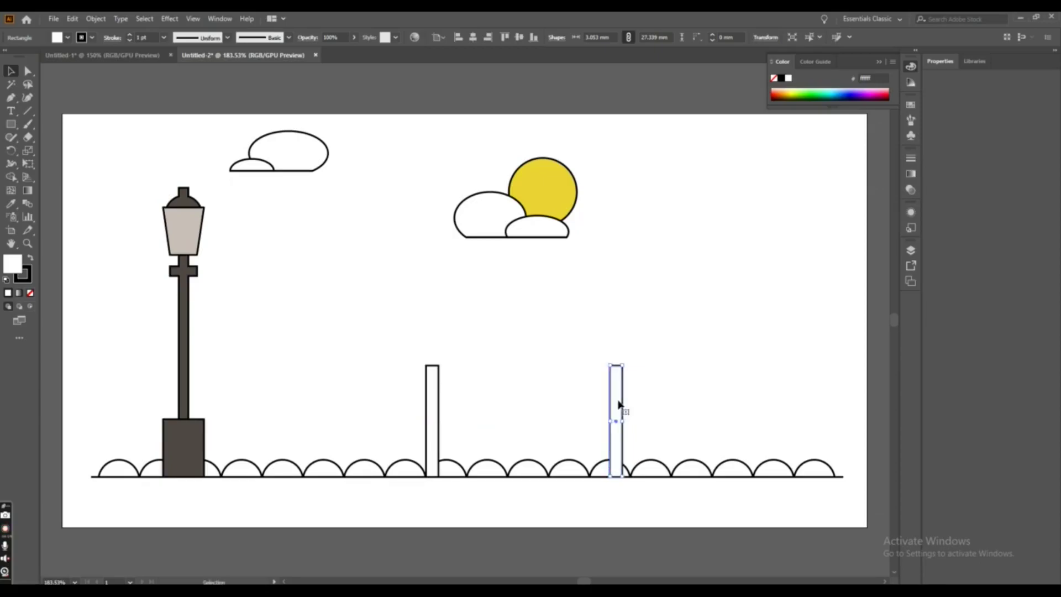
{"action": "left_click_drag", "start_coordinate": [619, 405], "coordinate": [620, 406]}
{"action": "left_click", "coordinate": [646, 405]}
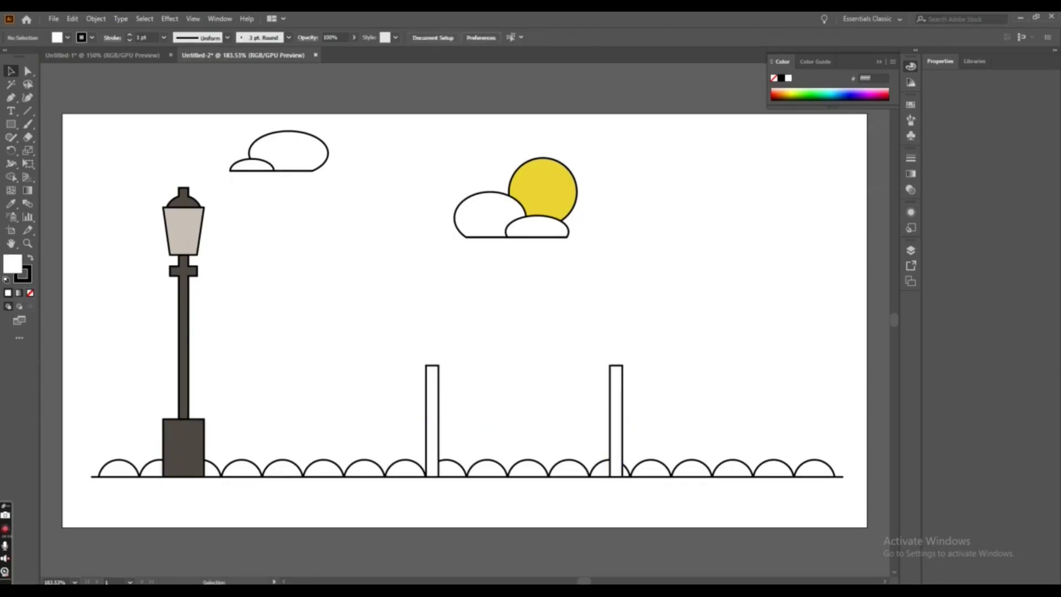
{"action": "left_click_drag", "start_coordinate": [11, 125], "coordinate": [47, 133]}
Draw a plank across both leg tops and duplicate it downward into three slats, lowest 52.304 × 3.621 mm
{"action": "left_click_drag", "start_coordinate": [417, 366], "coordinate": [631, 388]}
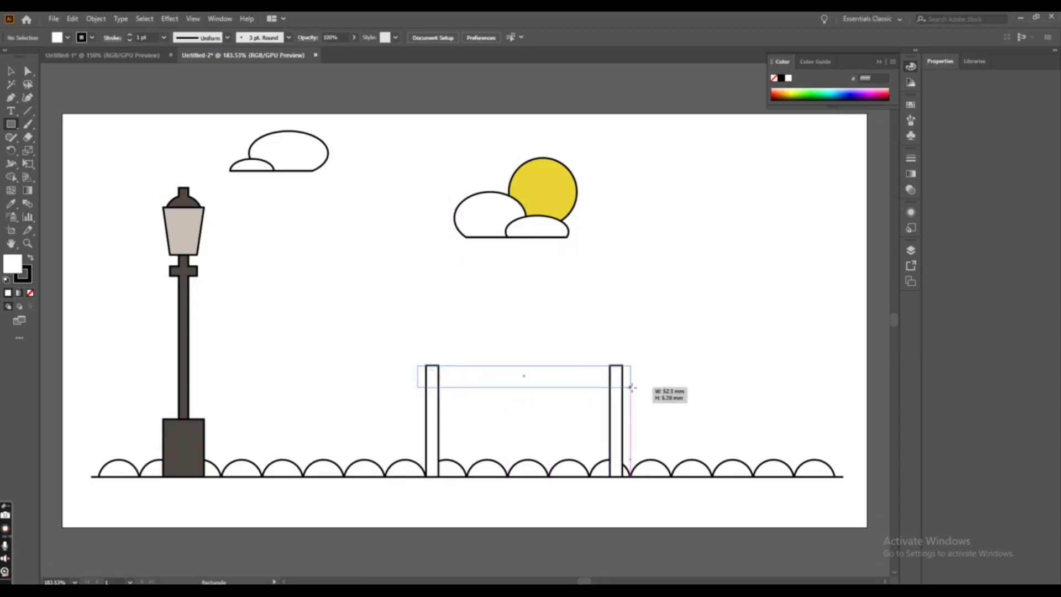
{"action": "left_click_drag", "start_coordinate": [632, 388], "coordinate": [631, 387]}
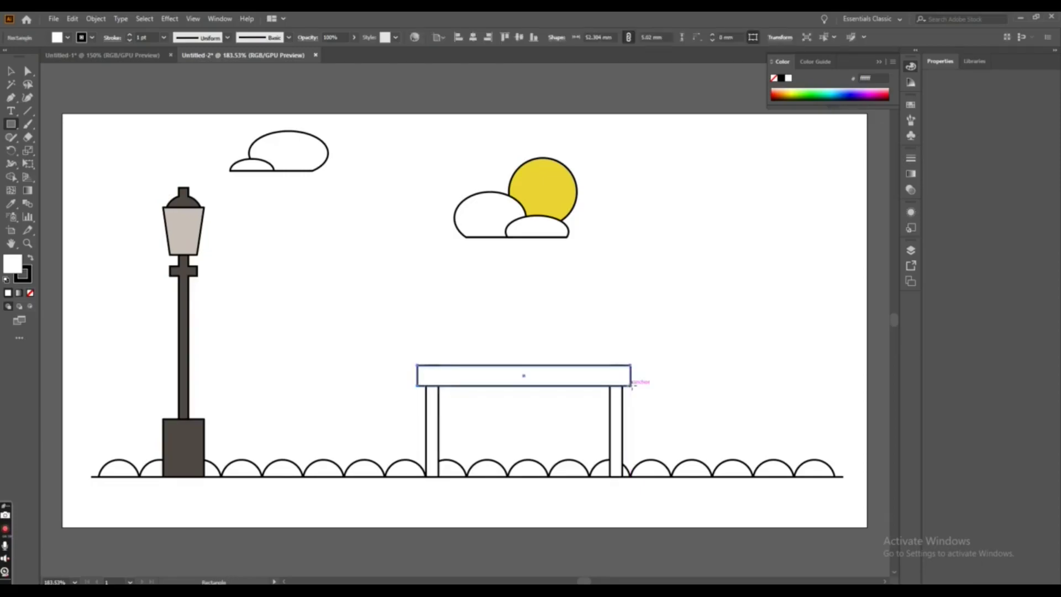
{"action": "left_click", "coordinate": [11, 71]}
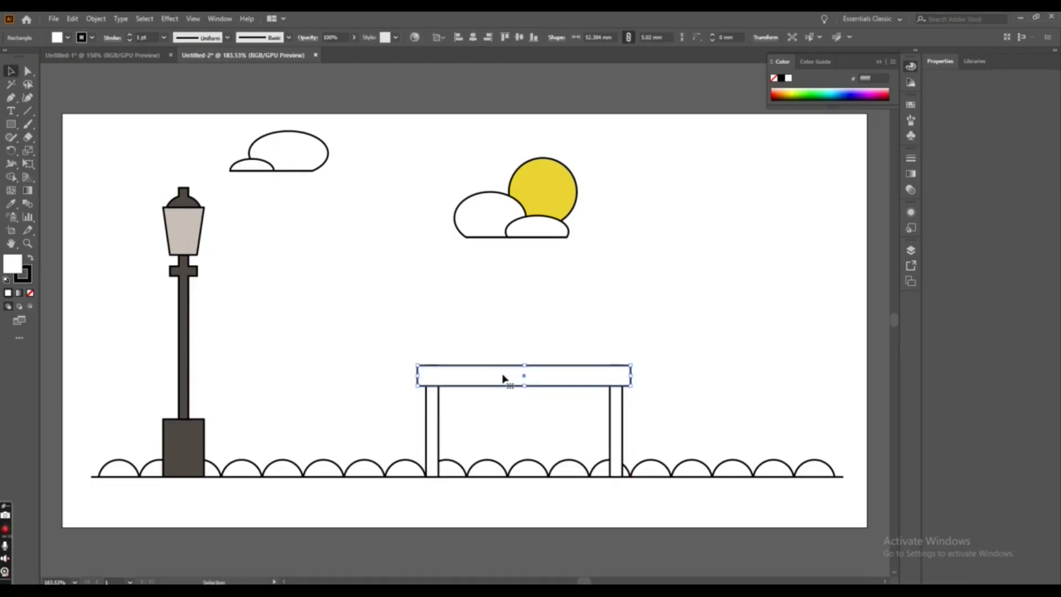
{"action": "left_click_drag", "start_coordinate": [524, 386], "coordinate": [525, 384]}
{"action": "key", "text": "a"}
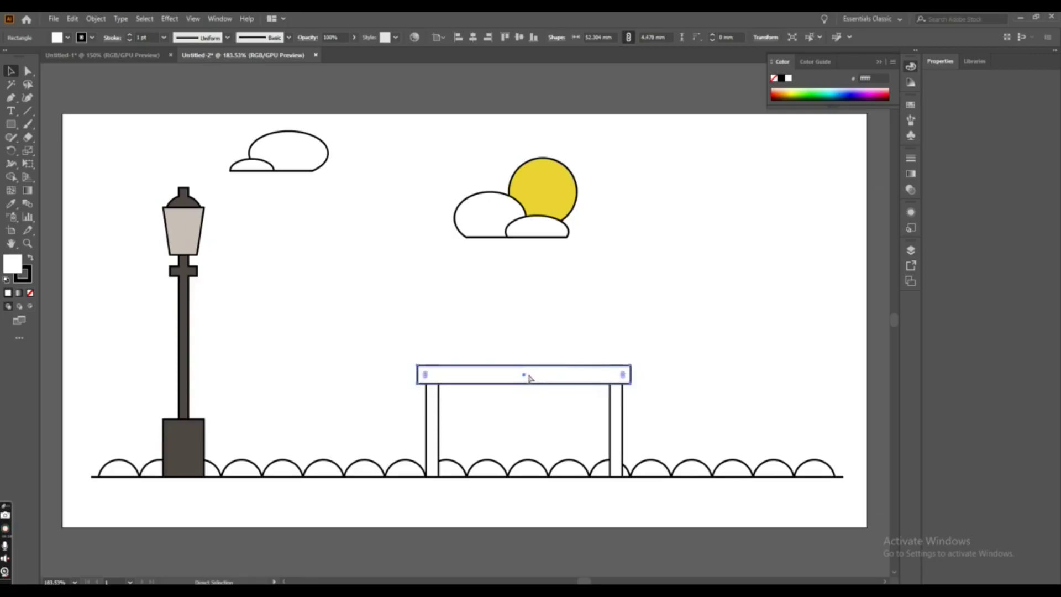
{"action": "key", "text": "v"}
{"action": "mouse_move", "coordinate": [529, 378]}
{"action": "left_mouse_down"}
{"action": "mouse_move", "coordinate": [537, 436]}
{"action": "mouse_move", "coordinate": [526, 435]}
{"action": "left_mouse_up"}
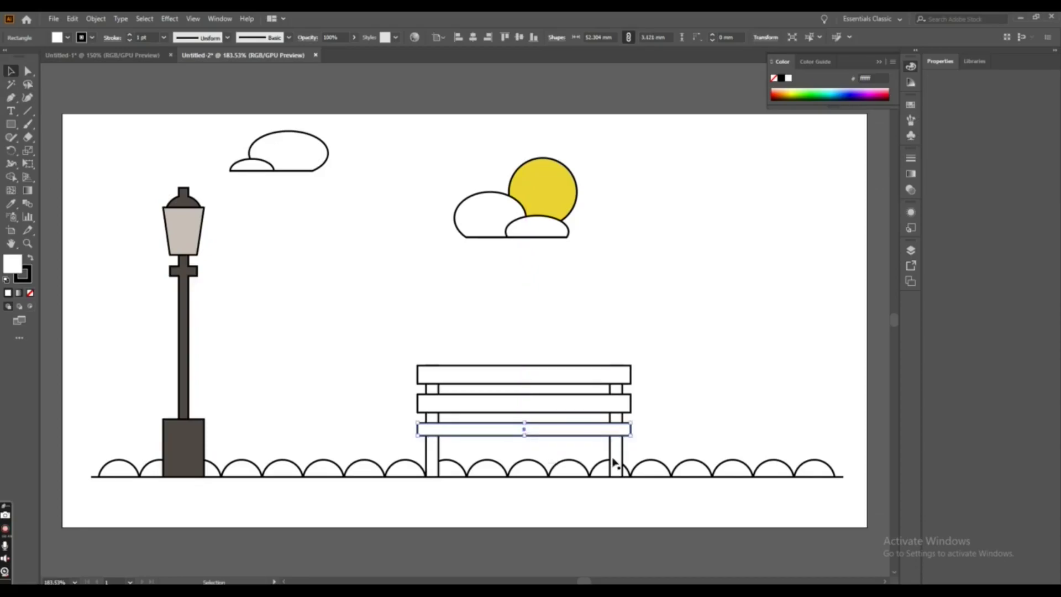
{"action": "left_click", "coordinate": [689, 432]}
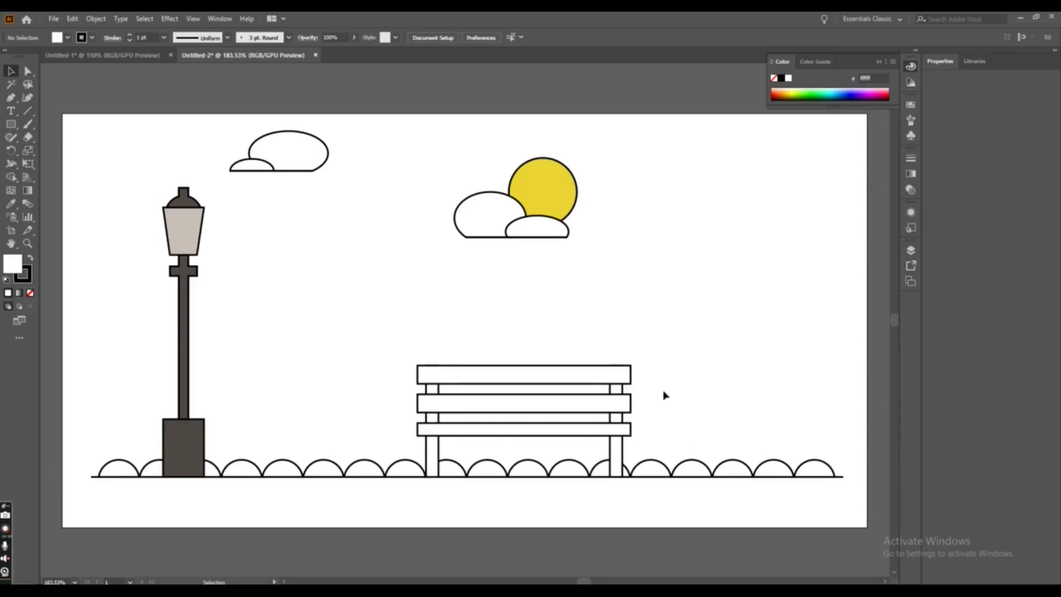
{"action": "left_click", "coordinate": [481, 376]}
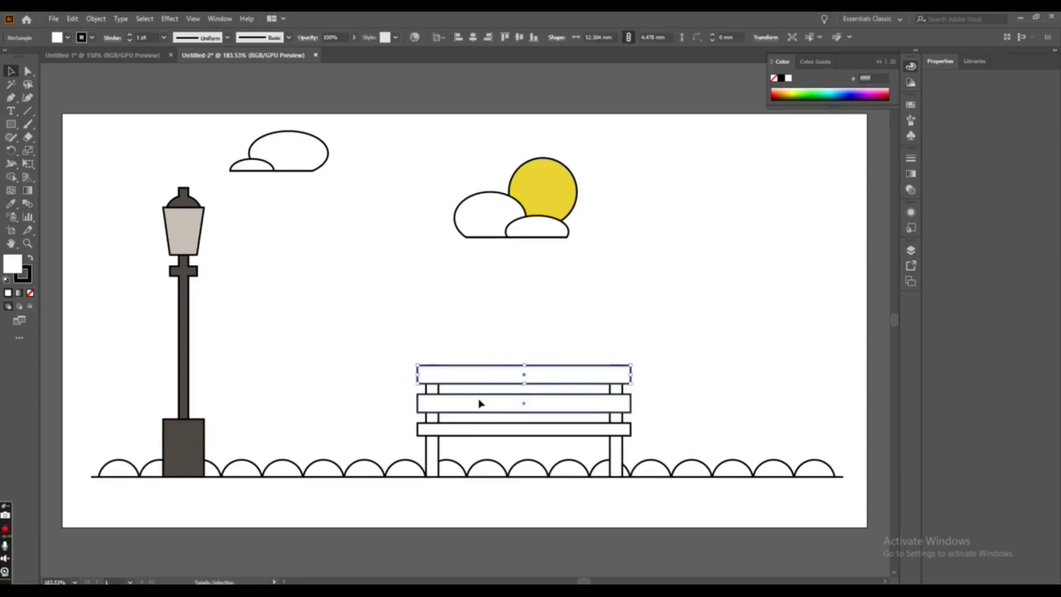
Select all bench slats and legs and fill them dark brown from the swatches
{"action": "left_click", "coordinate": [479, 404], "text": "shift"}
{"action": "left_click", "coordinate": [472, 430], "text": "shift"}
{"action": "left_click", "coordinate": [431, 451], "text": "shift"}
{"action": "left_click", "coordinate": [618, 452], "text": "shift"}
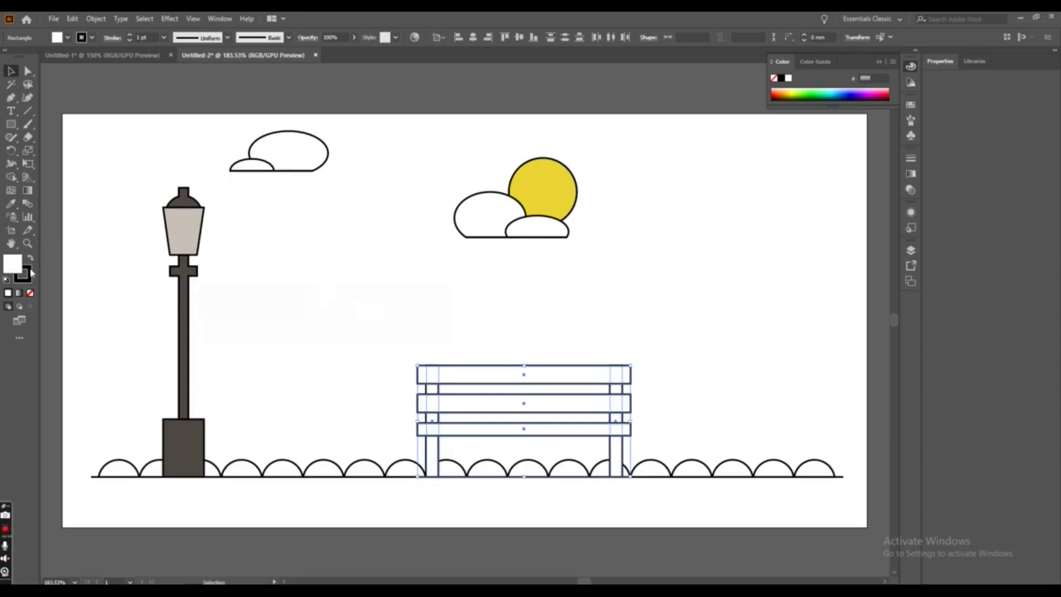
{"action": "double_click", "coordinate": [12, 264]}
{"action": "left_click_drag", "start_coordinate": [258, 221], "coordinate": [238, 237]}
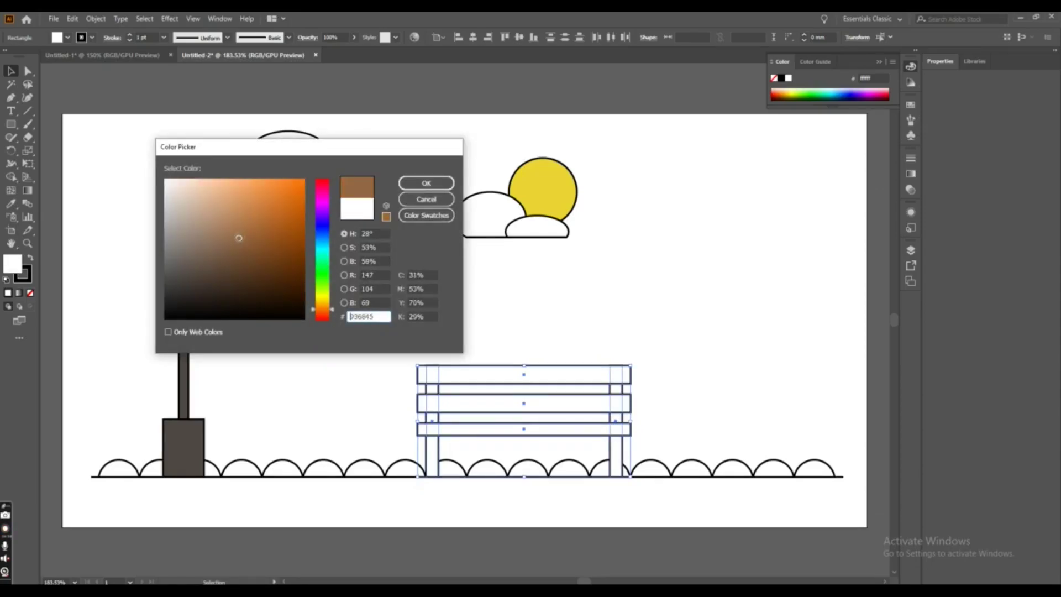
{"action": "left_click", "coordinate": [409, 199]}
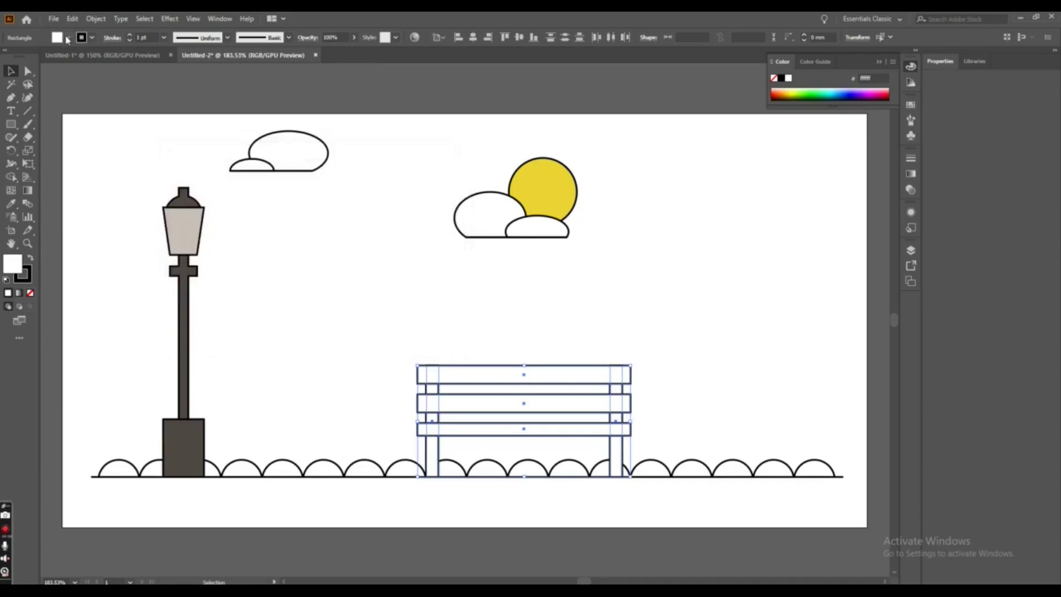
{"action": "left_click", "coordinate": [67, 38]}
{"action": "left_click", "coordinate": [85, 73]}
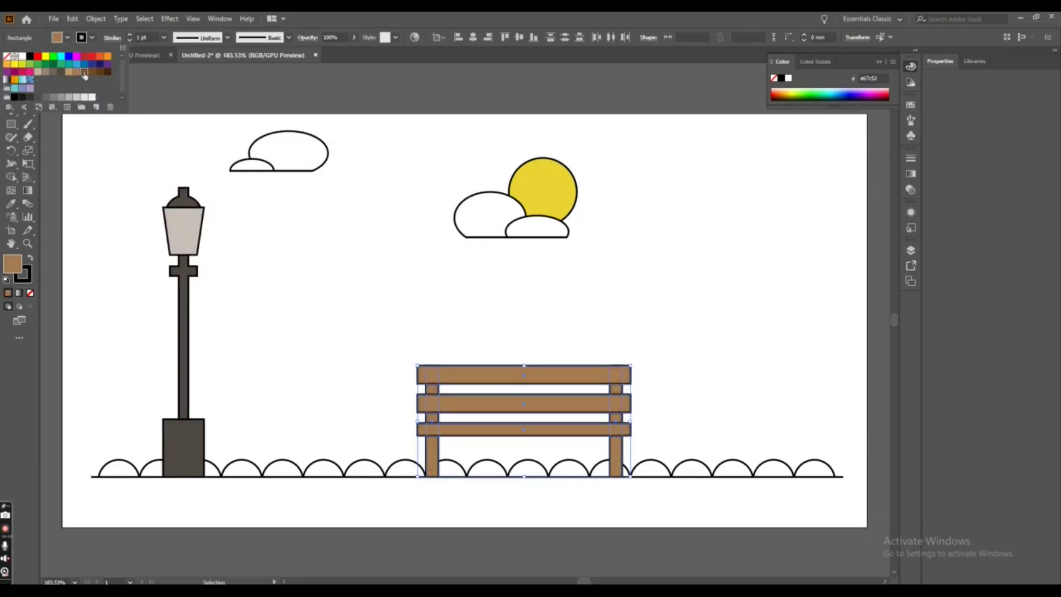
{"action": "left_click", "coordinate": [91, 73]}
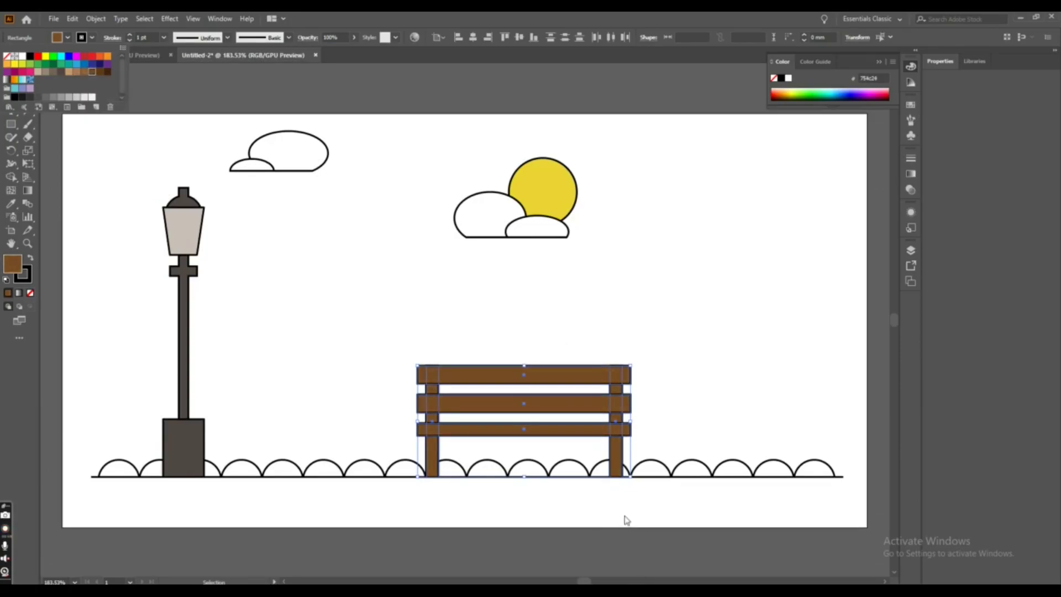
{"action": "left_click", "coordinate": [545, 406]}
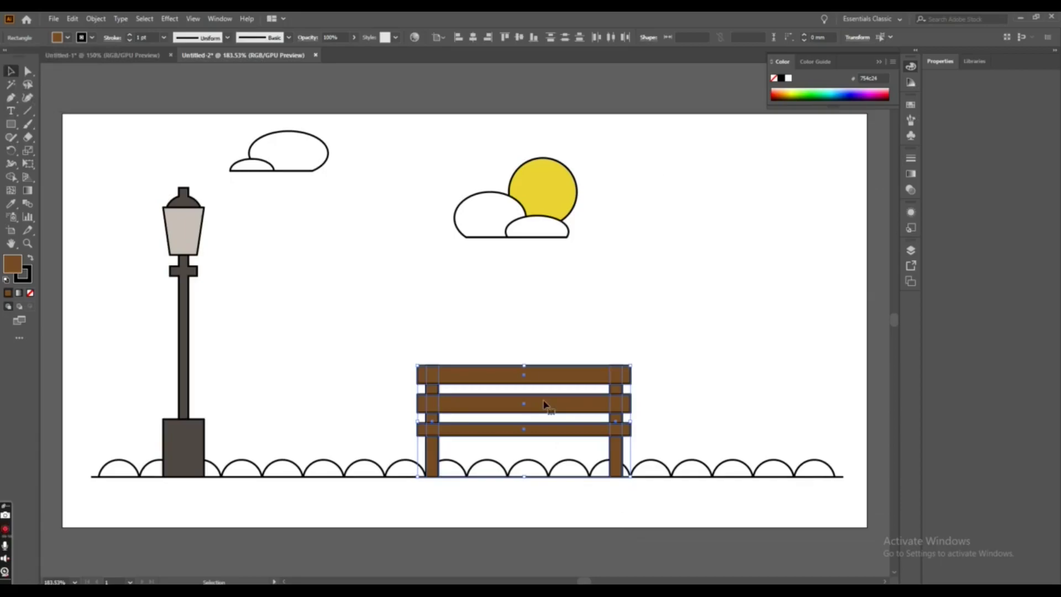
Group the bench pieces and deselect
{"action": "right_click", "coordinate": [545, 405]}
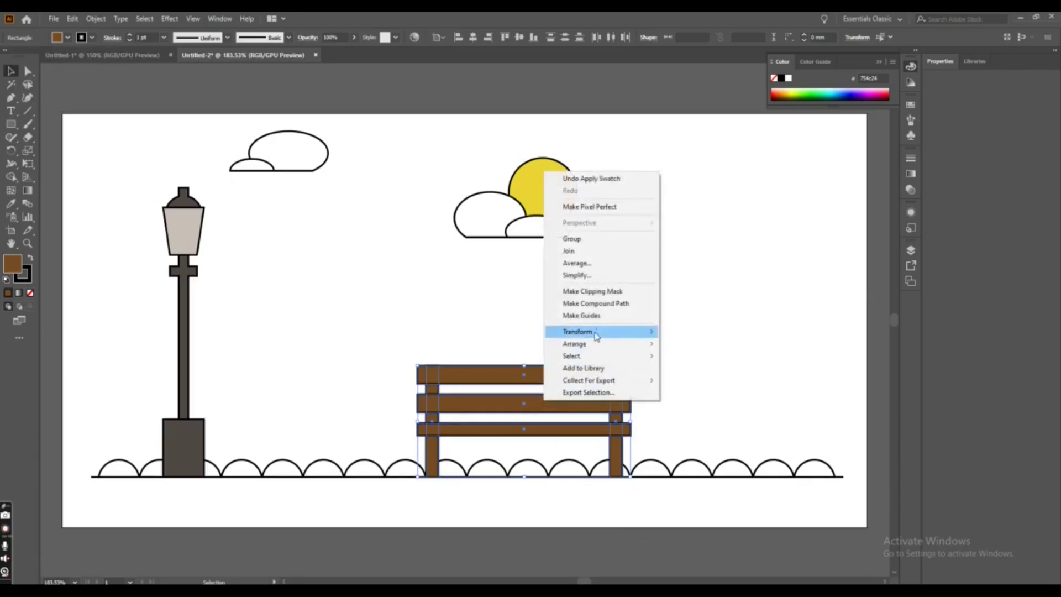
{"action": "left_click", "coordinate": [572, 238]}
{"action": "left_click", "coordinate": [608, 519]}
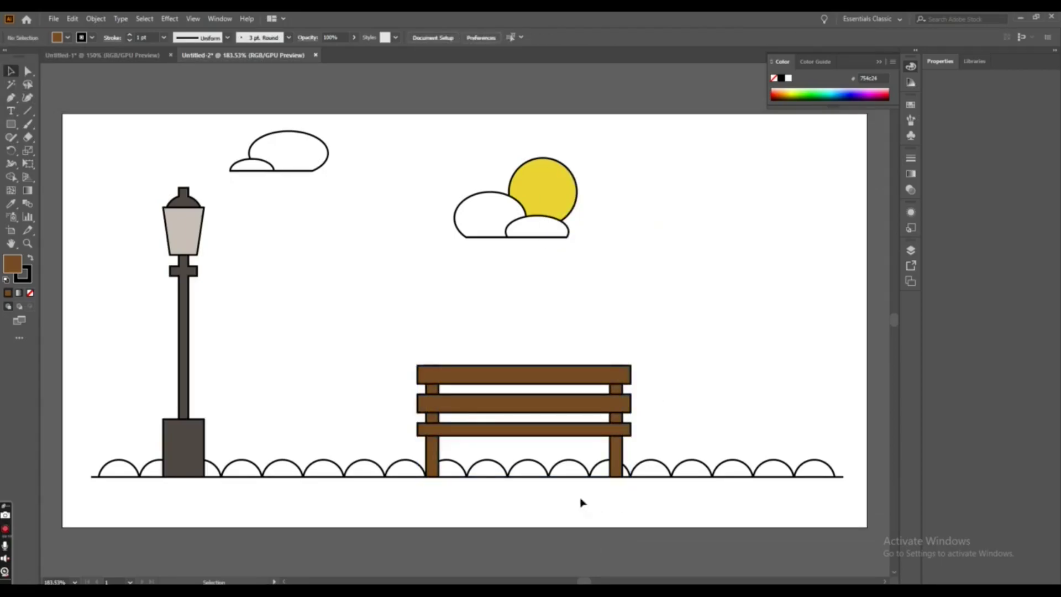
Nudge the bench slightly left and ungroup it into separate pieces
{"action": "left_click_drag", "start_coordinate": [491, 434], "coordinate": [484, 432]}
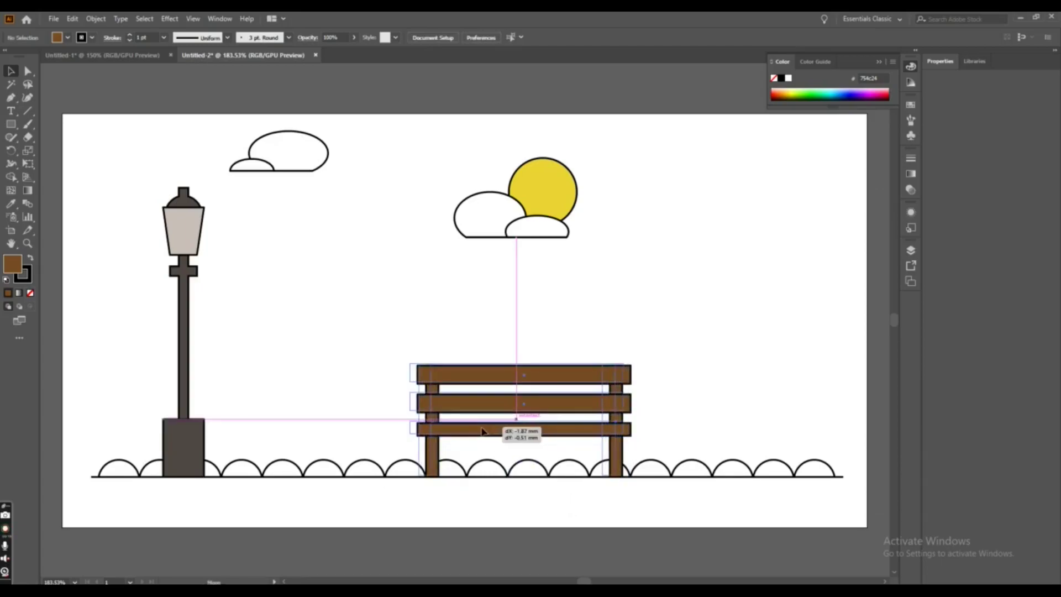
{"action": "left_click", "coordinate": [483, 522]}
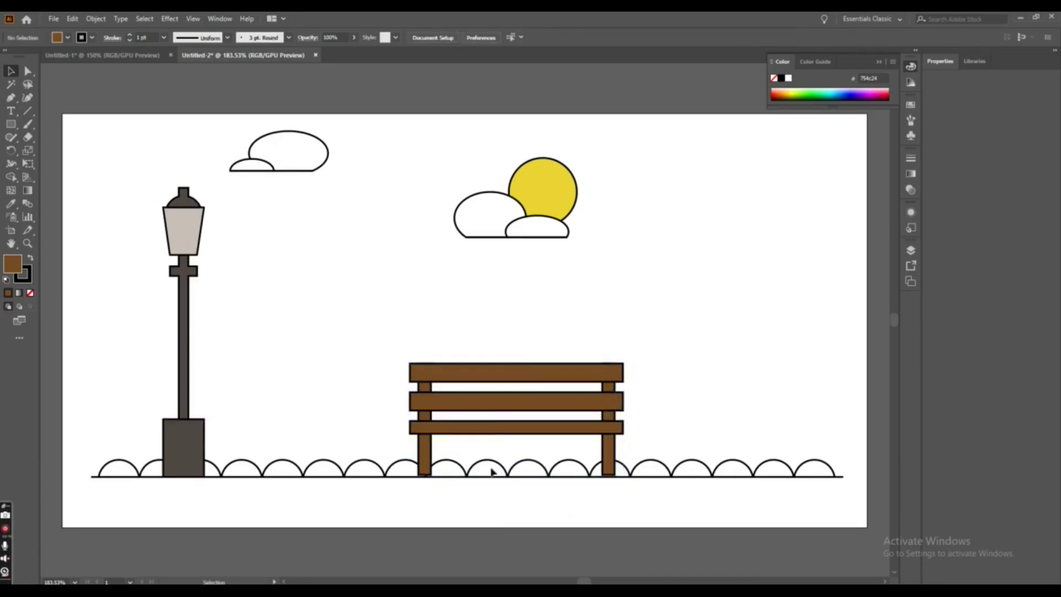
{"action": "left_click_drag", "start_coordinate": [498, 403], "coordinate": [498, 406]}
{"action": "left_click", "coordinate": [495, 493]}
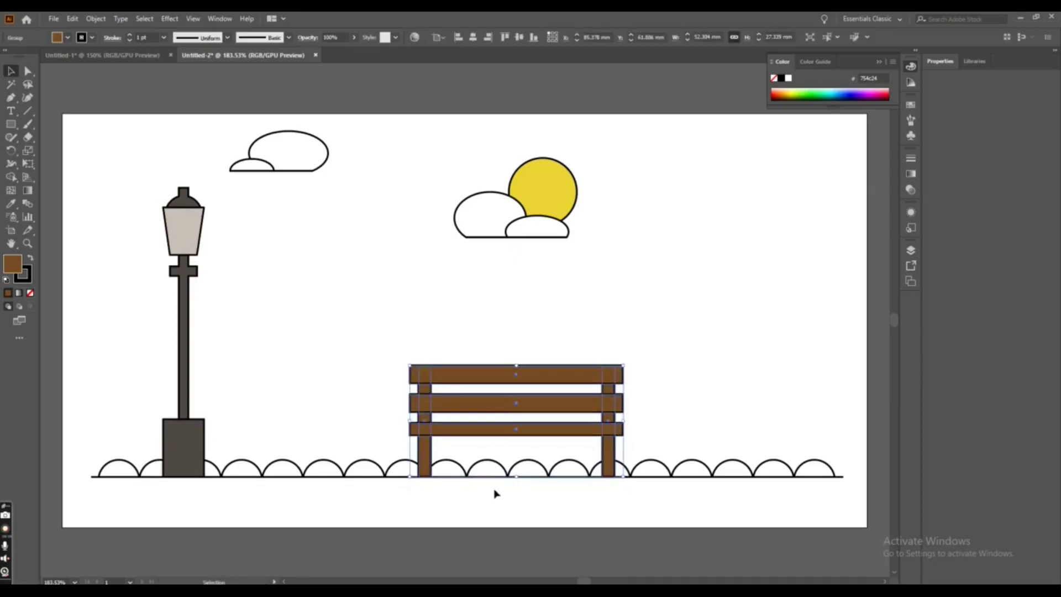
{"action": "right_click", "coordinate": [515, 395]}
{"action": "left_click", "coordinate": [496, 411]}
{"action": "right_click", "coordinate": [494, 406]}
{"action": "left_click", "coordinate": [530, 305]}
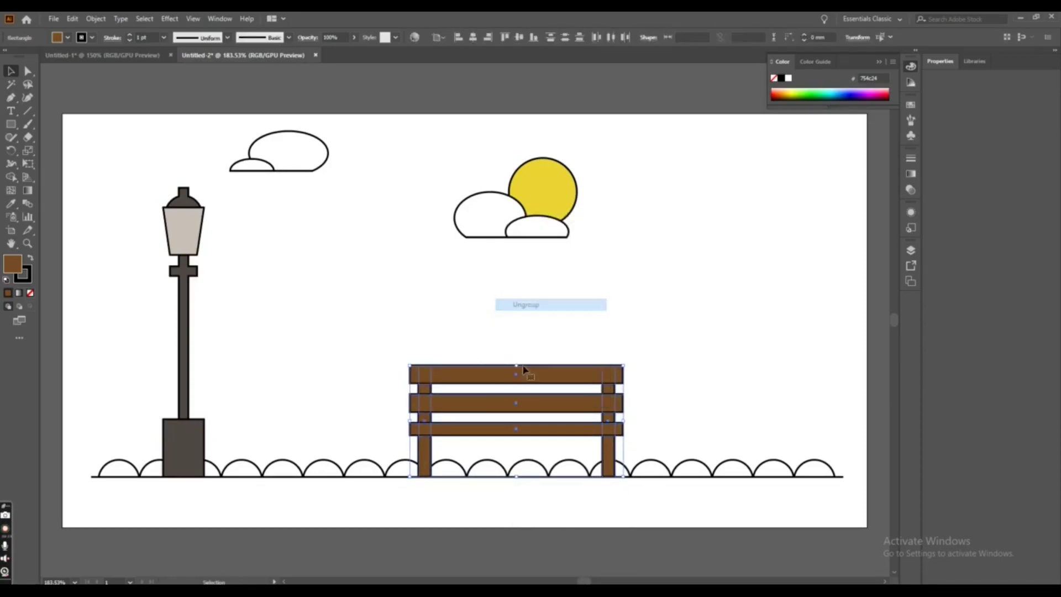
{"action": "left_click", "coordinate": [525, 526]}
Widen the bottom slat into a centred 58.48 mm seat overhanging both legs
{"action": "left_click", "coordinate": [518, 431]}
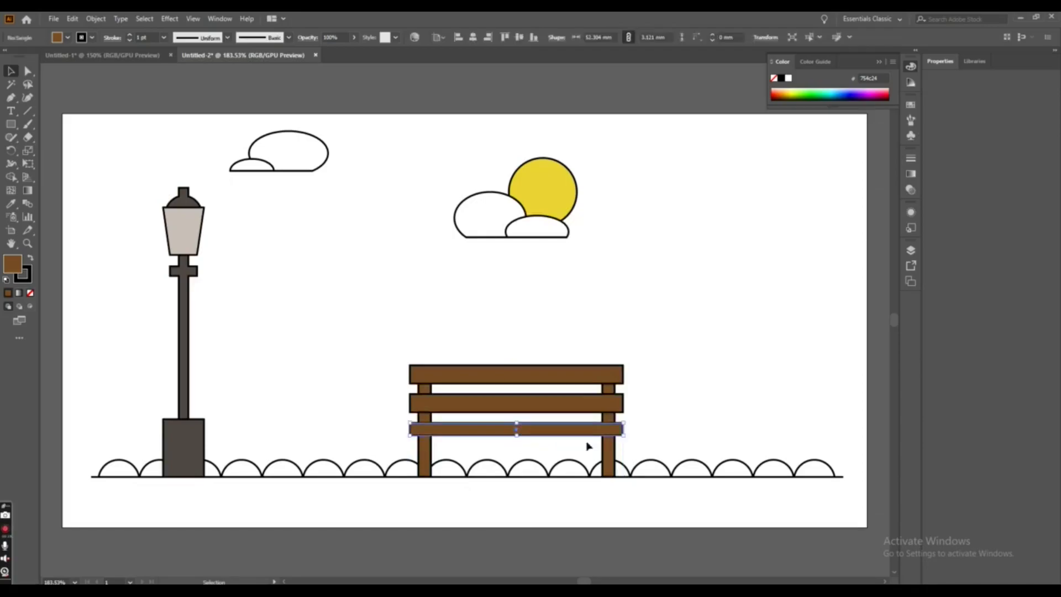
{"action": "left_click_drag", "start_coordinate": [625, 423], "coordinate": [630, 425]}
{"action": "left_click_drag", "start_coordinate": [409, 422], "coordinate": [400, 421]}
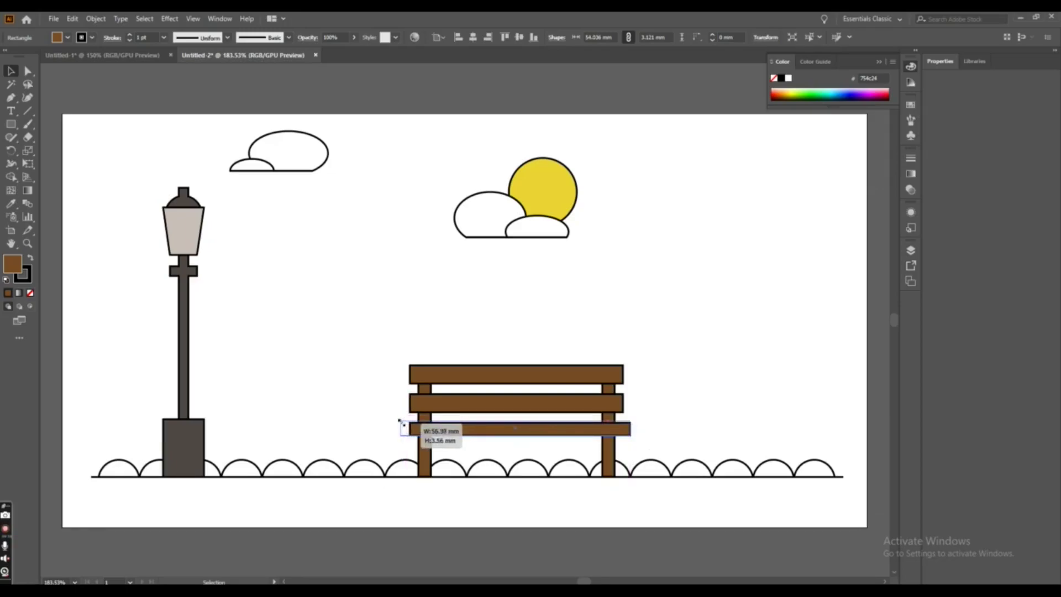
{"action": "left_click", "coordinate": [454, 519]}
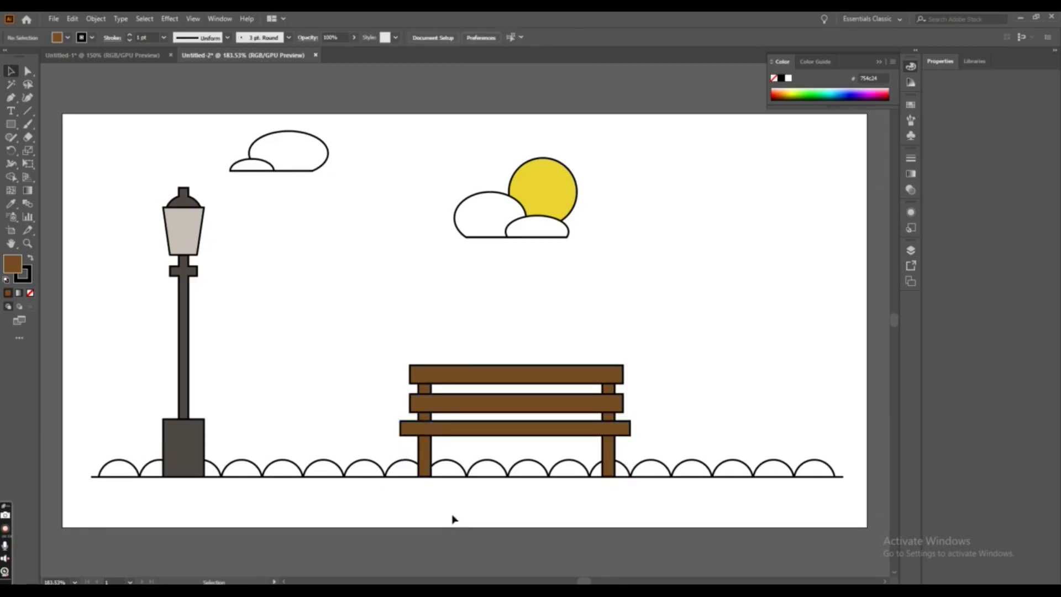
{"action": "left_click", "coordinate": [606, 435]}
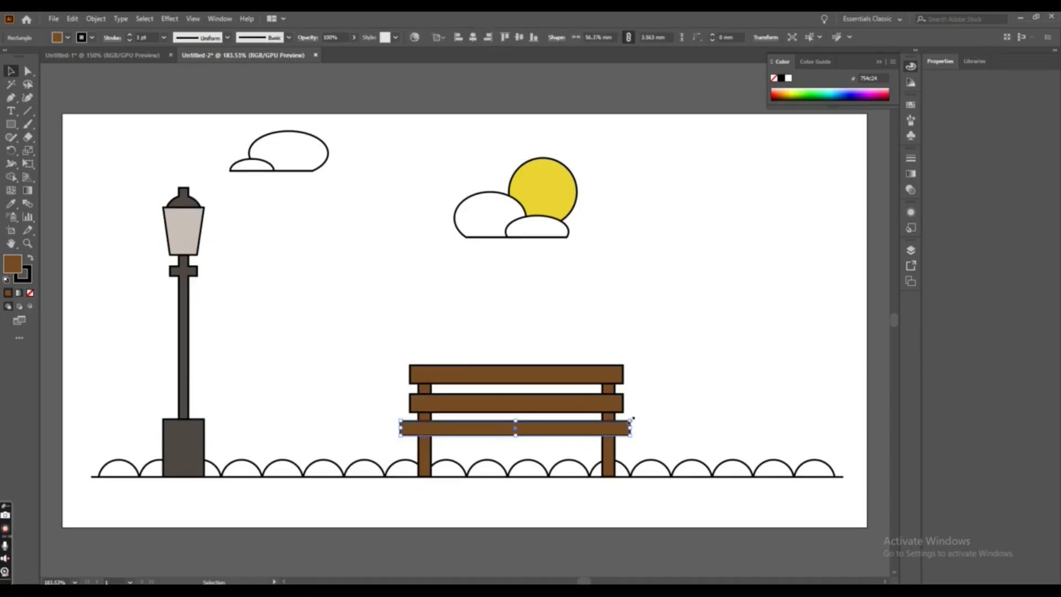
{"action": "left_click_drag", "start_coordinate": [631, 420], "coordinate": [635, 421]}
{"action": "left_click", "coordinate": [569, 502]}
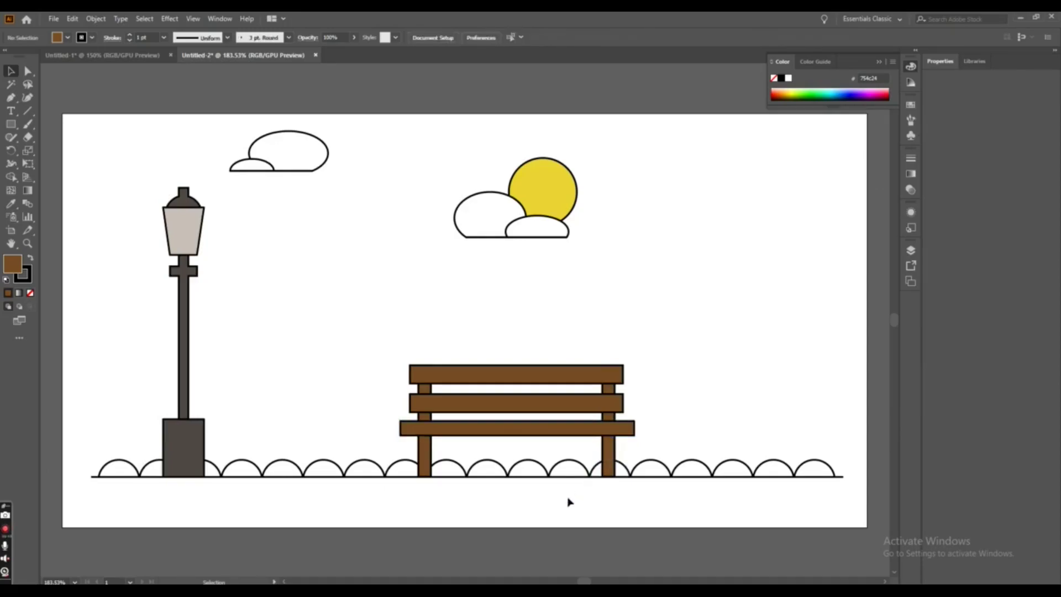
{"action": "left_click", "coordinate": [457, 429]}
{"action": "left_click_drag", "start_coordinate": [400, 421], "coordinate": [394, 421]}
{"action": "left_click", "coordinate": [447, 496]}
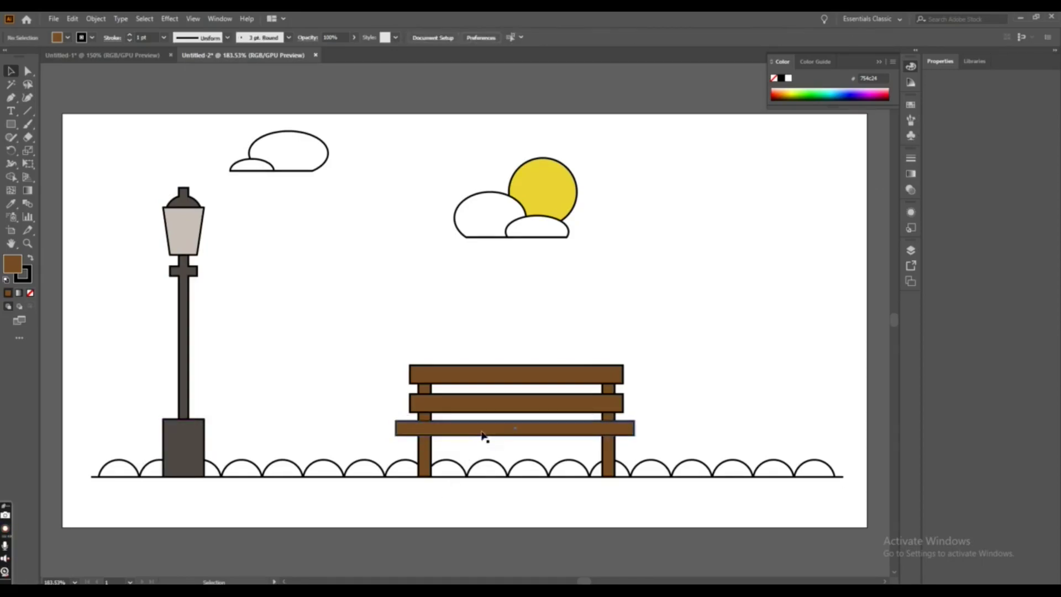
{"action": "left_click_drag", "start_coordinate": [483, 431], "coordinate": [486, 431]}
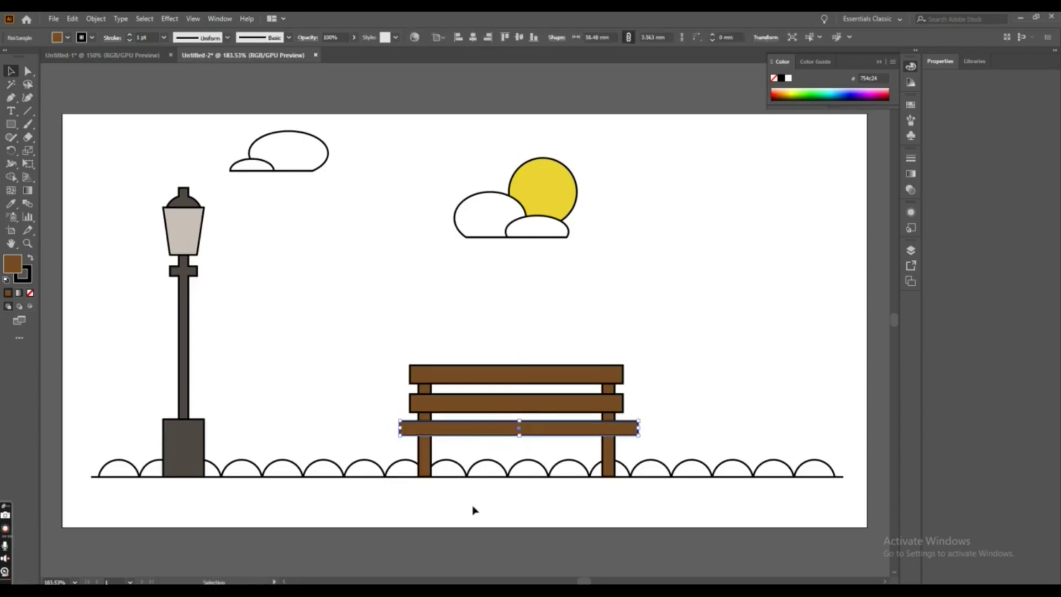
{"action": "left_click", "coordinate": [474, 509]}
Move the sun and cloud upper right, thin the seat plank and lower the top back slat
{"action": "left_click_drag", "start_coordinate": [574, 226], "coordinate": [777, 266]}
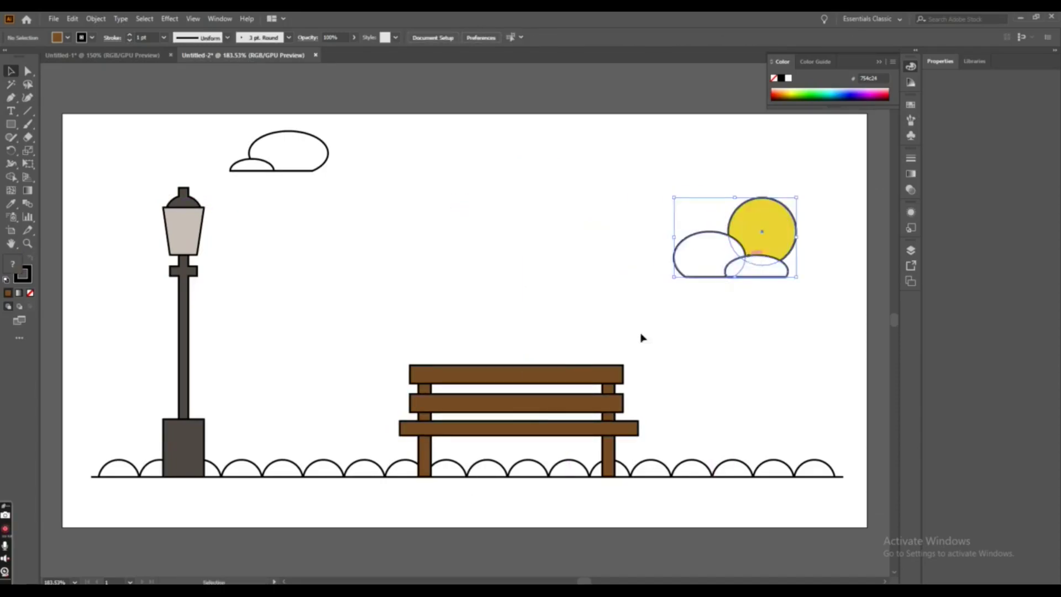
{"action": "left_click_drag", "start_coordinate": [533, 427], "coordinate": [531, 429]}
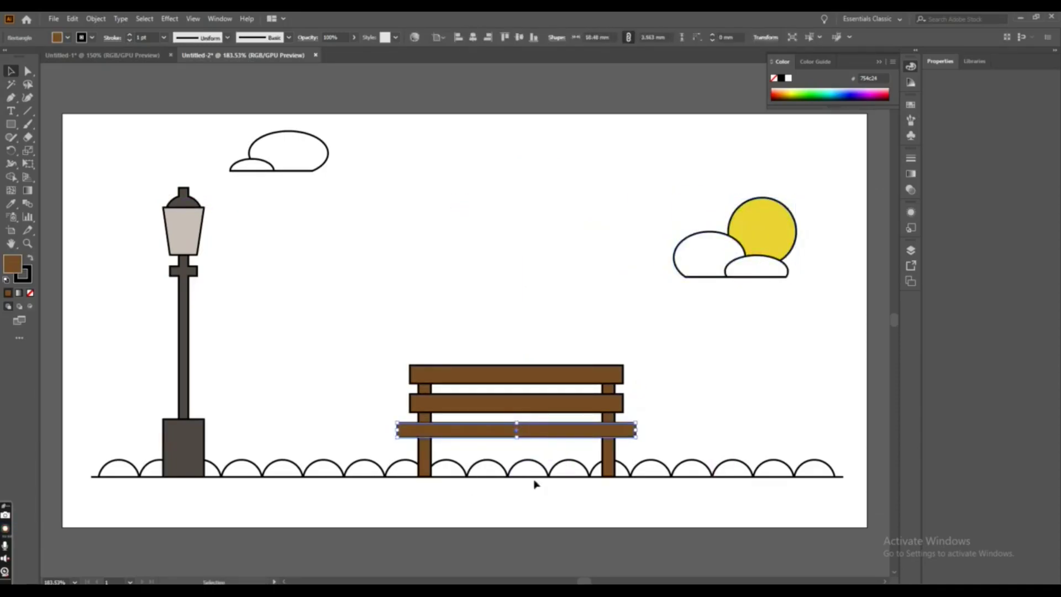
{"action": "left_click", "coordinate": [536, 497]}
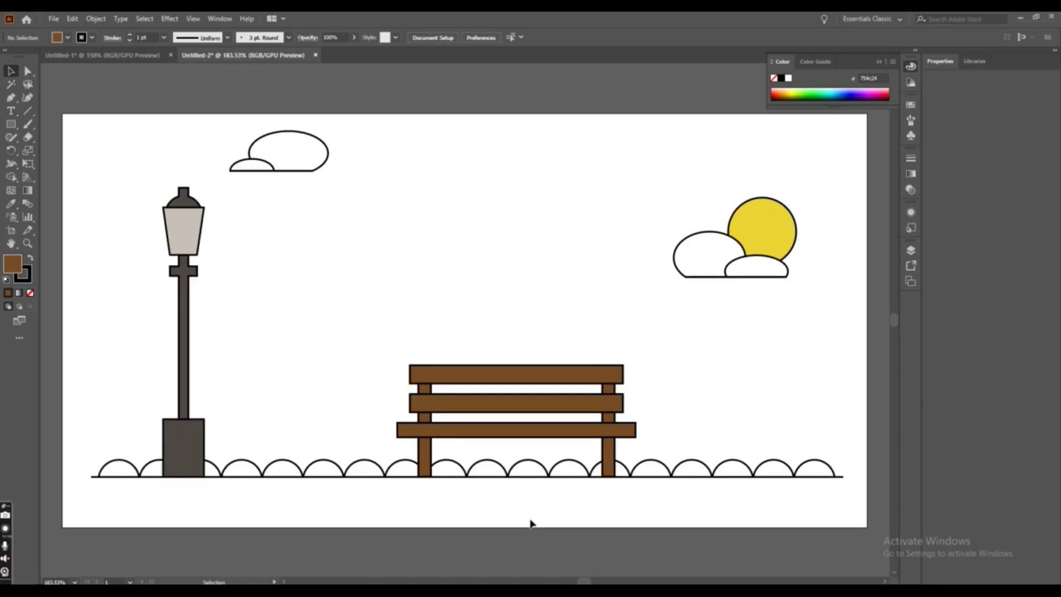
{"action": "left_click", "coordinate": [524, 432]}
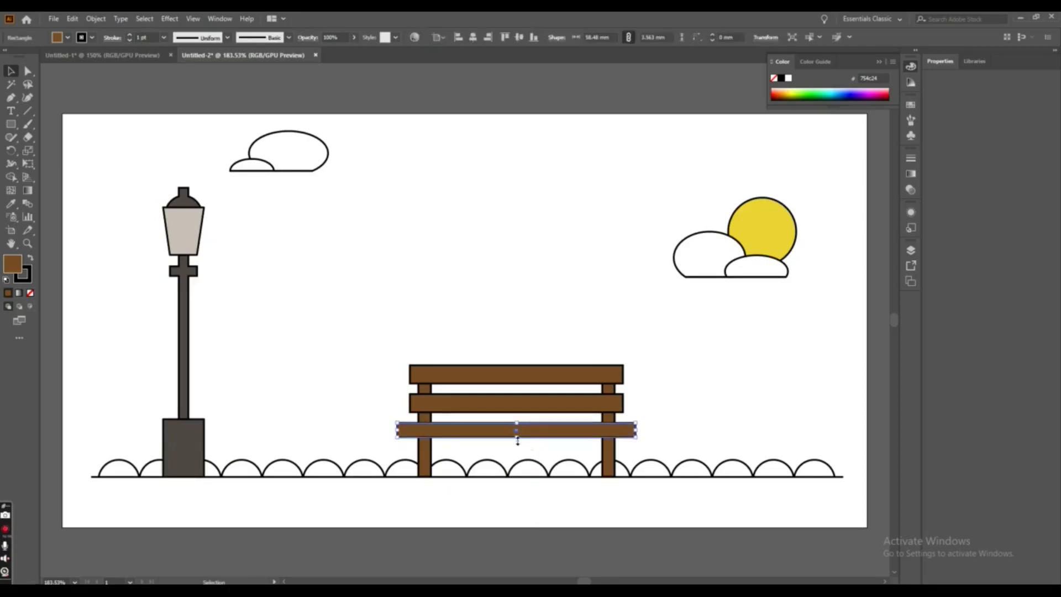
{"action": "left_click_drag", "start_coordinate": [517, 440], "coordinate": [518, 436]}
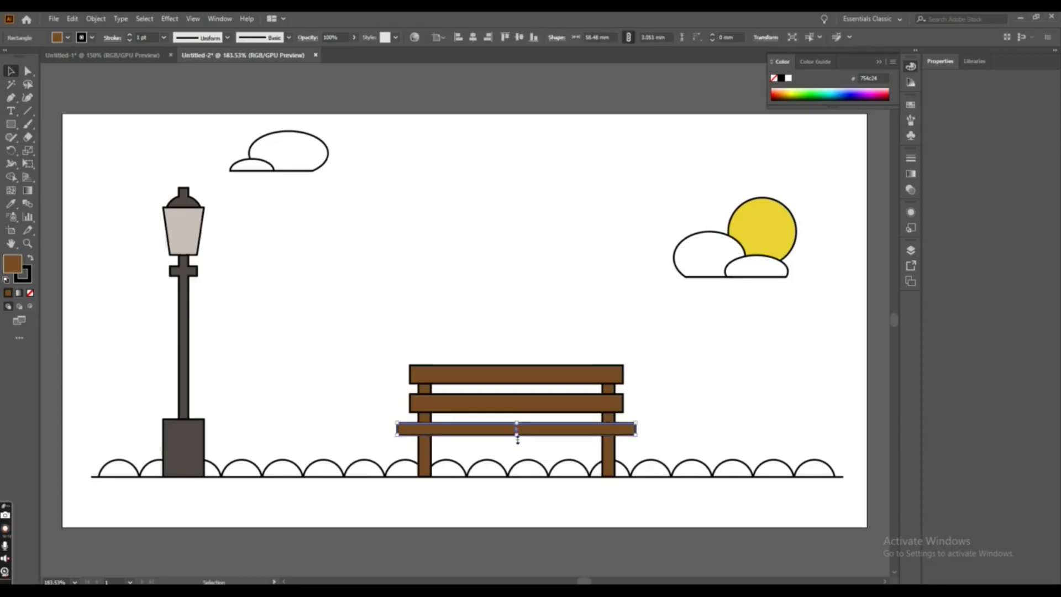
{"action": "left_click", "coordinate": [502, 502]}
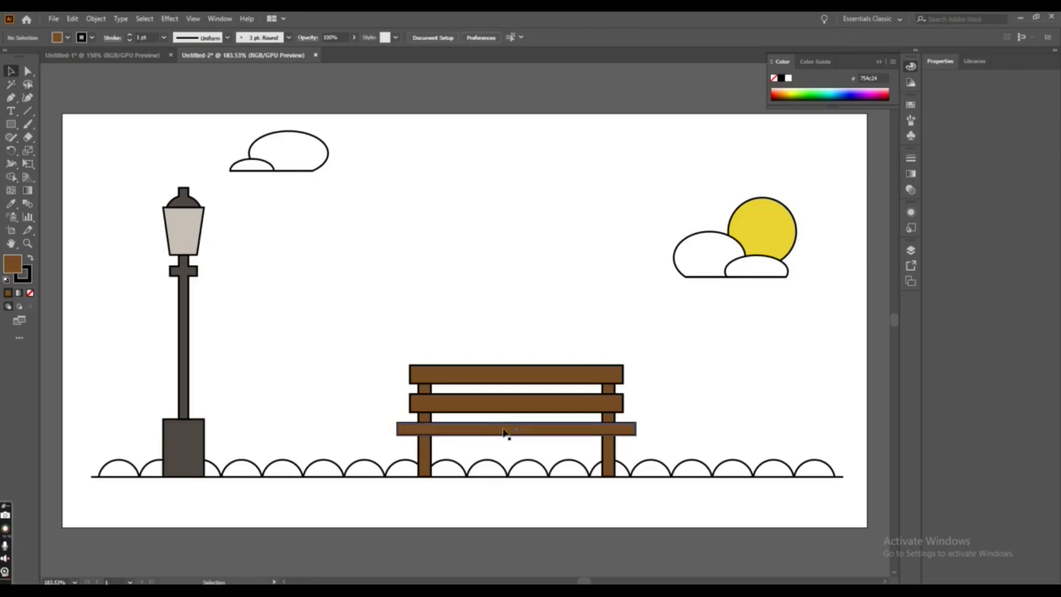
{"action": "mouse_move", "coordinate": [505, 430]}
{"action": "left_mouse_down"}
{"action": "mouse_move", "coordinate": [505, 441]}
{"action": "mouse_move", "coordinate": [514, 390]}
{"action": "left_mouse_up"}
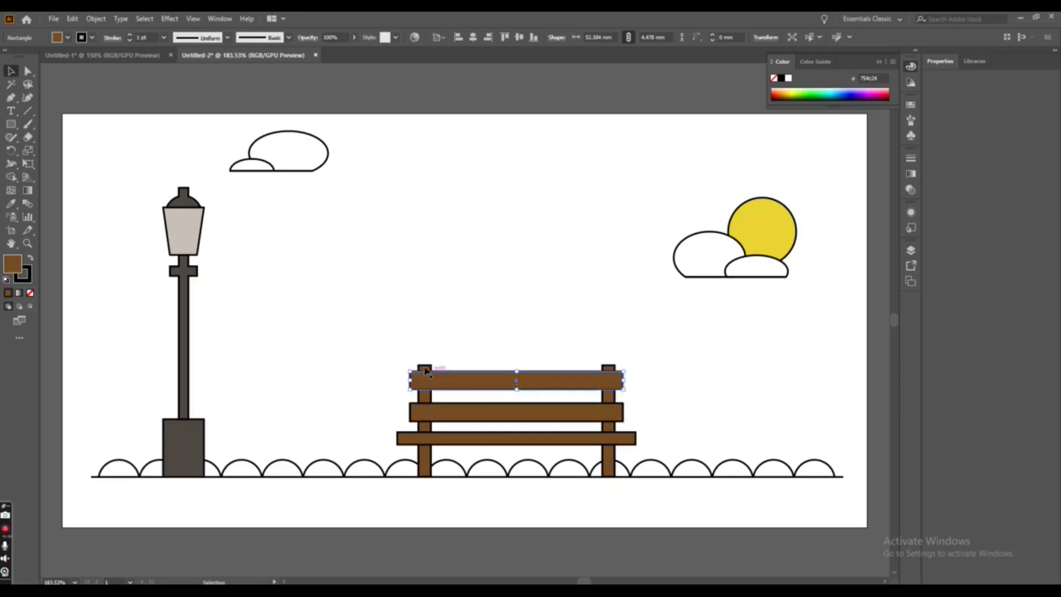
Trim both bench legs to about 25.85 mm so they meet the top slat
{"action": "left_click", "coordinate": [423, 369]}
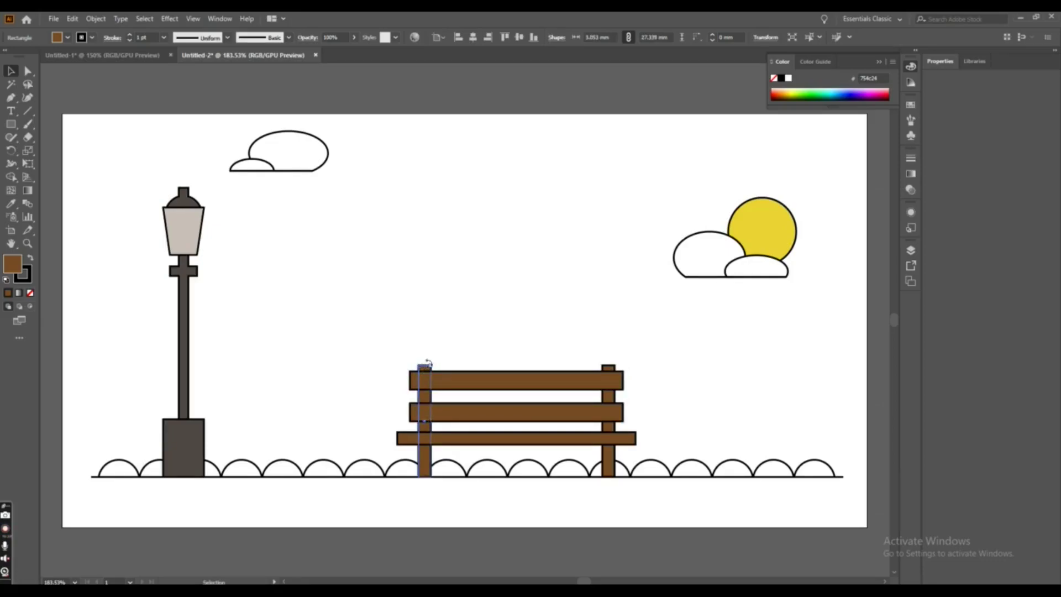
{"action": "left_click_drag", "start_coordinate": [433, 362], "coordinate": [431, 371]}
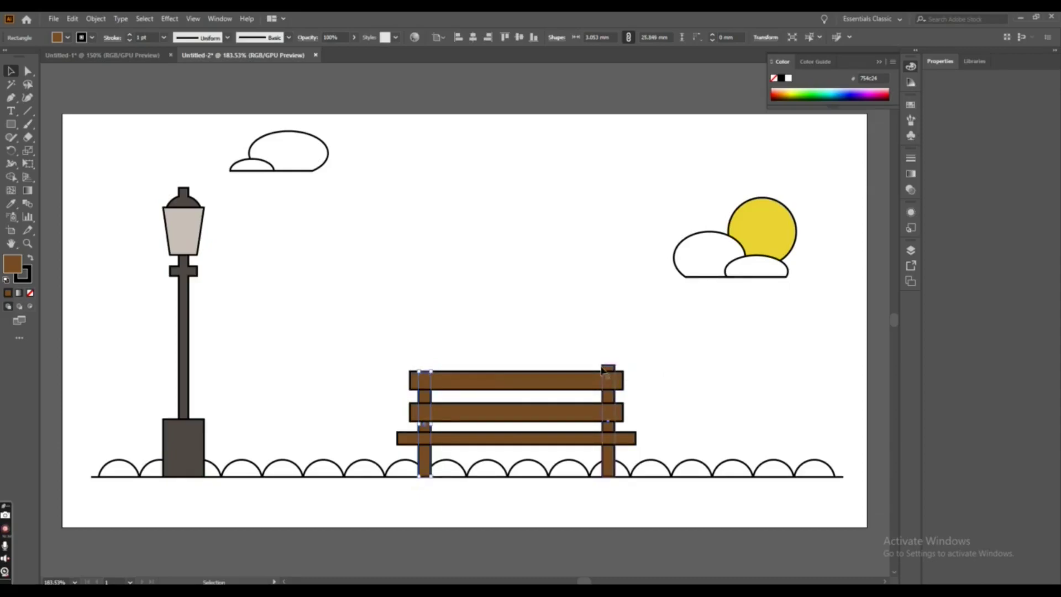
{"action": "left_click", "coordinate": [605, 369]}
{"action": "left_click_drag", "start_coordinate": [619, 364], "coordinate": [615, 372]}
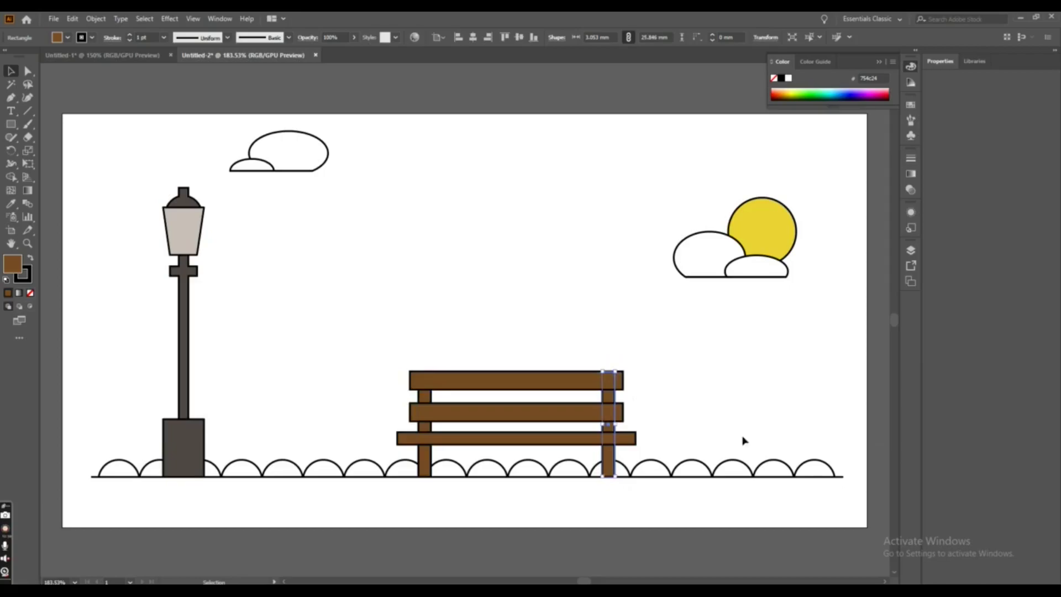
{"action": "left_click", "coordinate": [719, 496]}
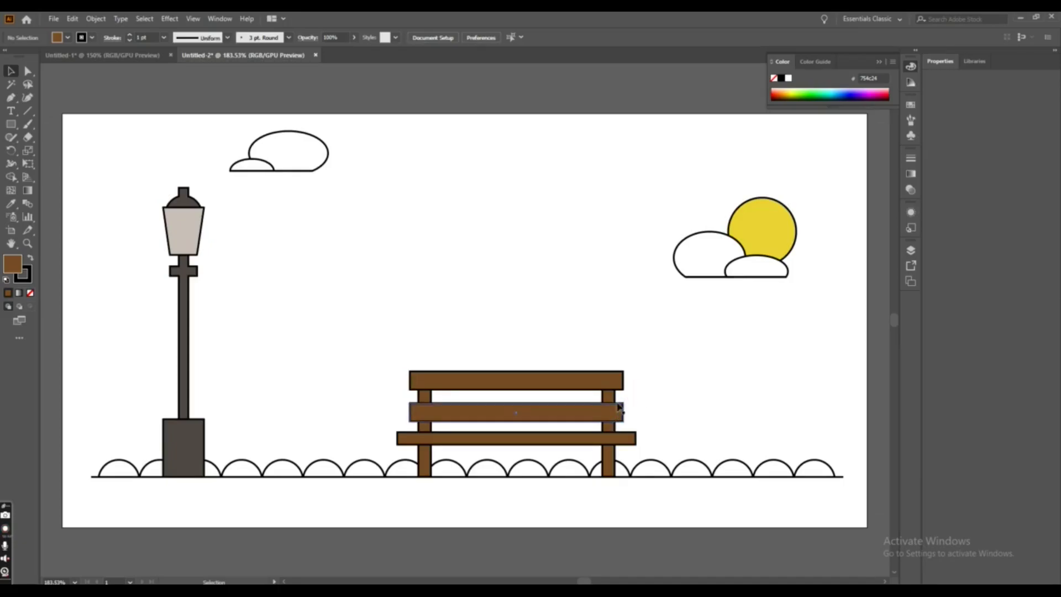
Marquee-select all the bench parts and group them
{"action": "left_click_drag", "start_coordinate": [338, 344], "coordinate": [644, 438]}
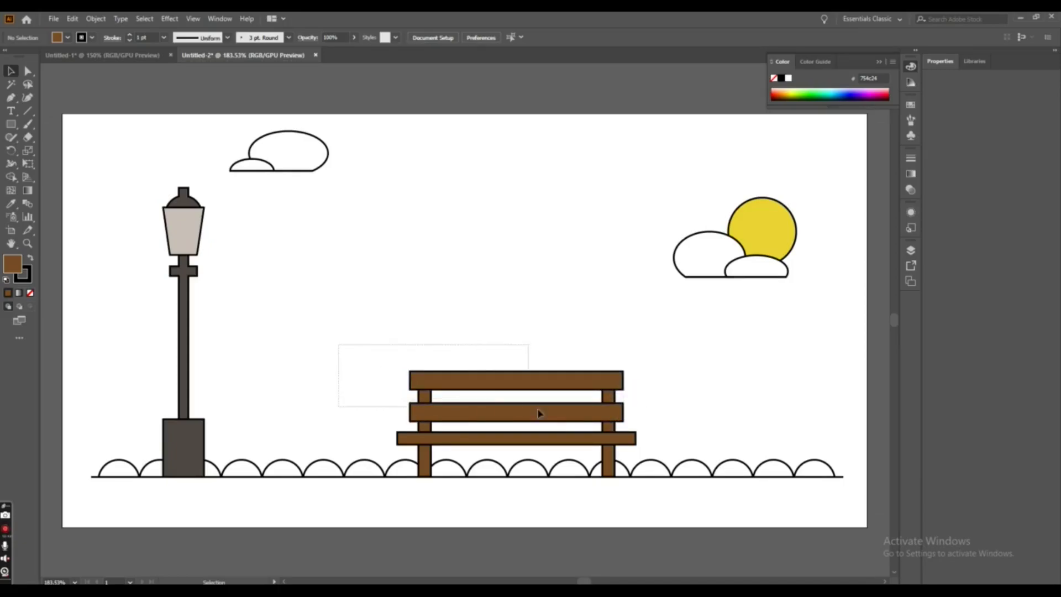
{"action": "right_click", "coordinate": [619, 403]}
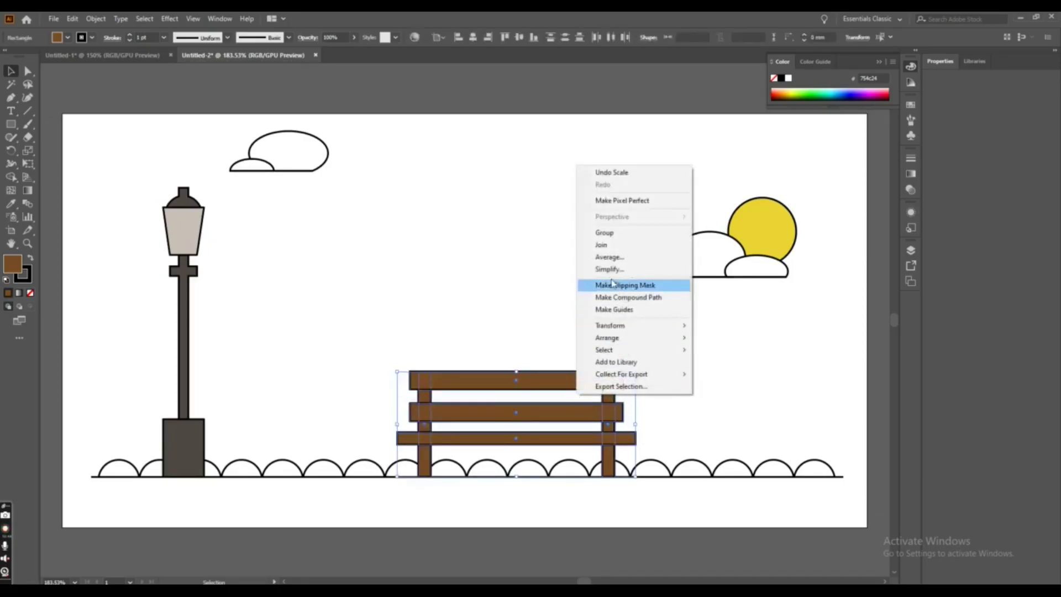
{"action": "left_click", "coordinate": [610, 234]}
{"action": "left_click", "coordinate": [639, 515]}
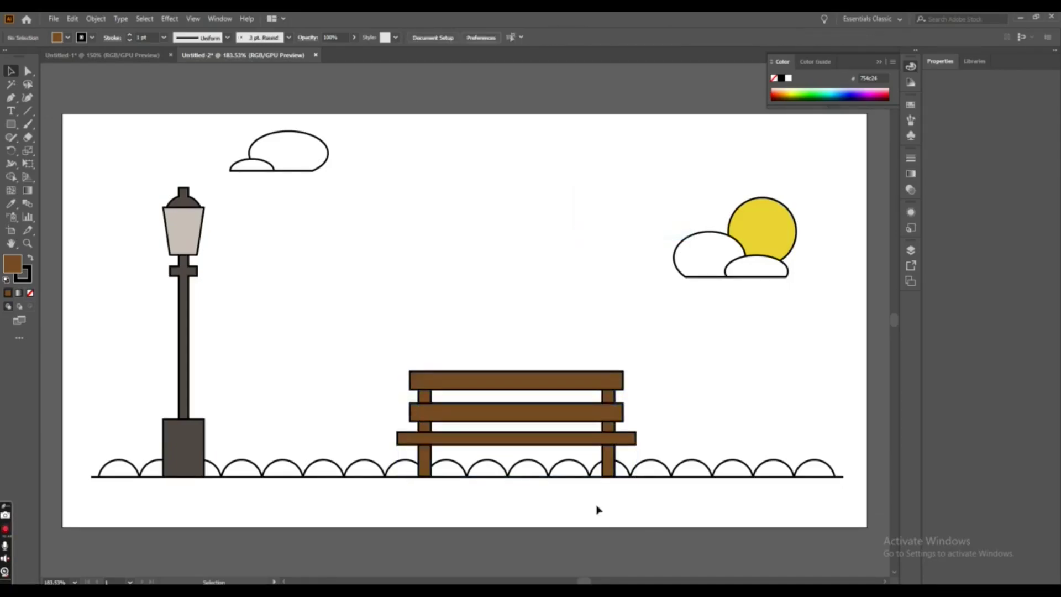
Move the sun and cloud back to the upper middle and ungroup them
{"action": "left_click_drag", "start_coordinate": [786, 215], "coordinate": [542, 168]}
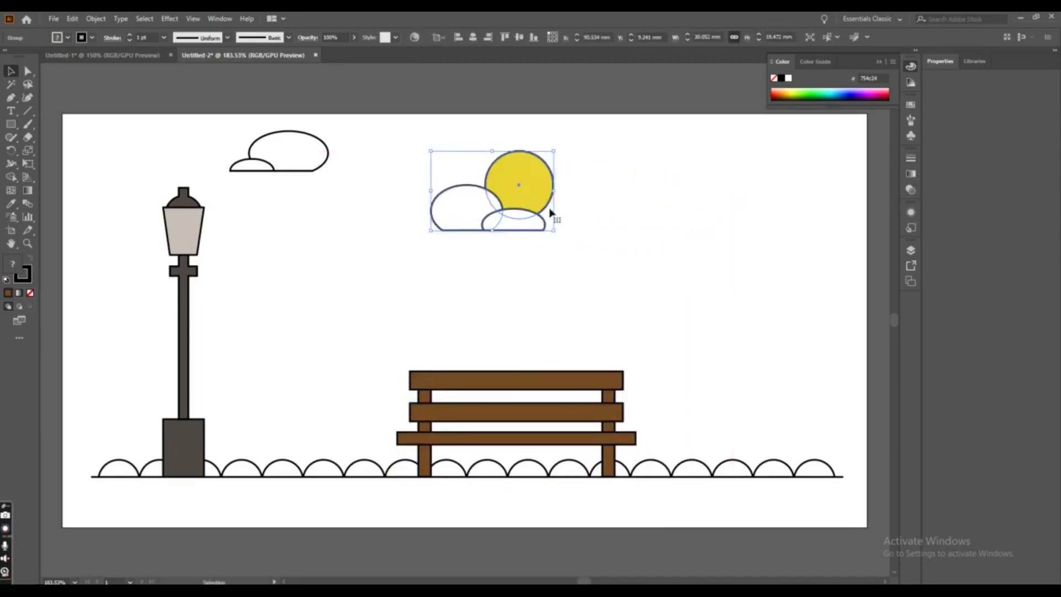
{"action": "right_click", "coordinate": [547, 216]}
{"action": "left_click", "coordinate": [573, 282]}
{"action": "left_click", "coordinate": [726, 195]}
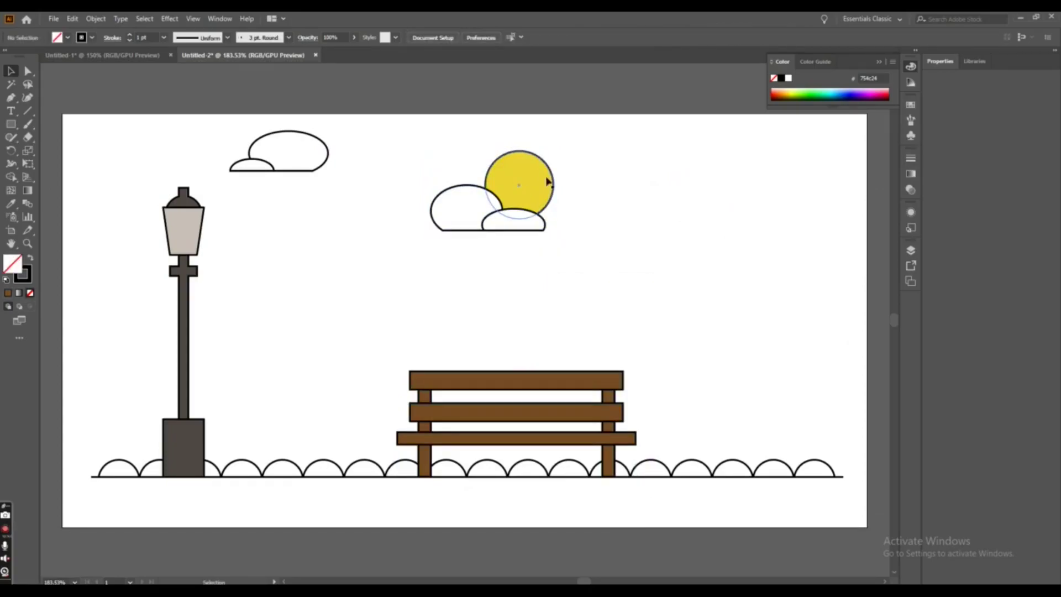
{"action": "left_click", "coordinate": [542, 180]}
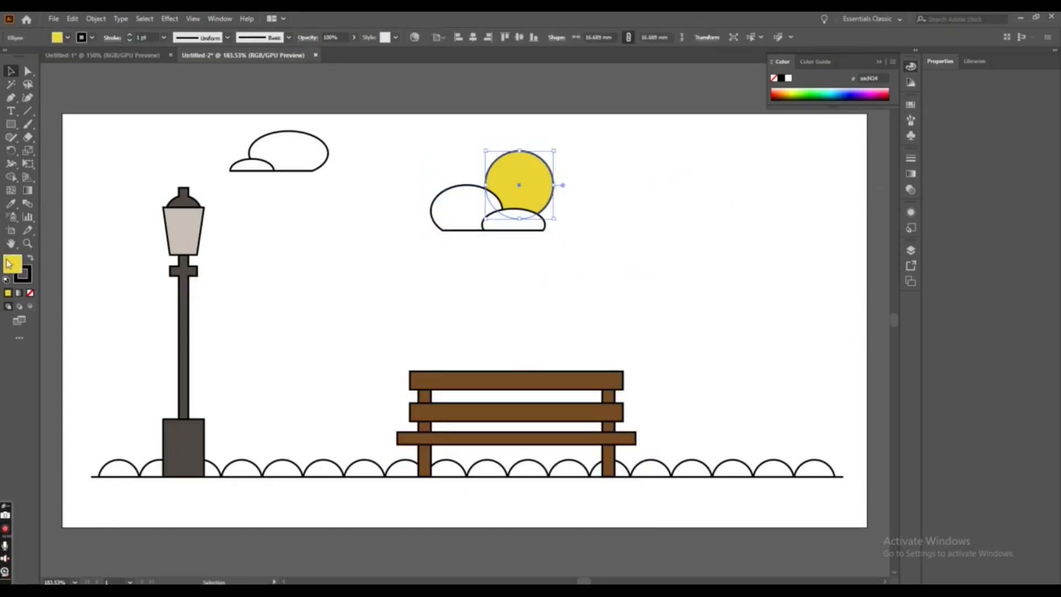
Fill the sun with the orange-yellow Gold Dust gradient angled diagonally across it
{"action": "left_click", "coordinate": [67, 38]}
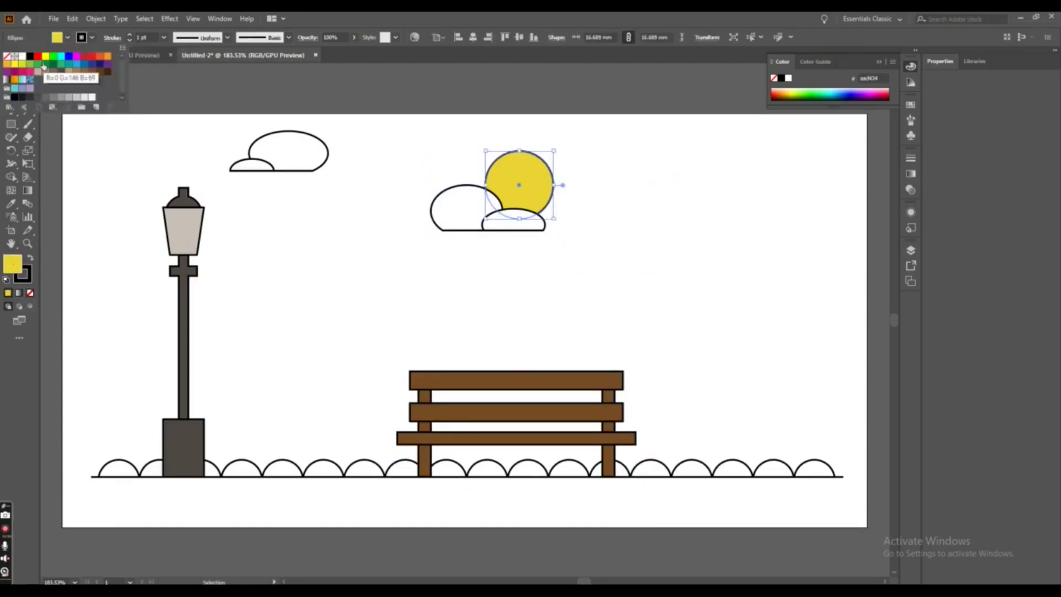
{"action": "left_click", "coordinate": [108, 57]}
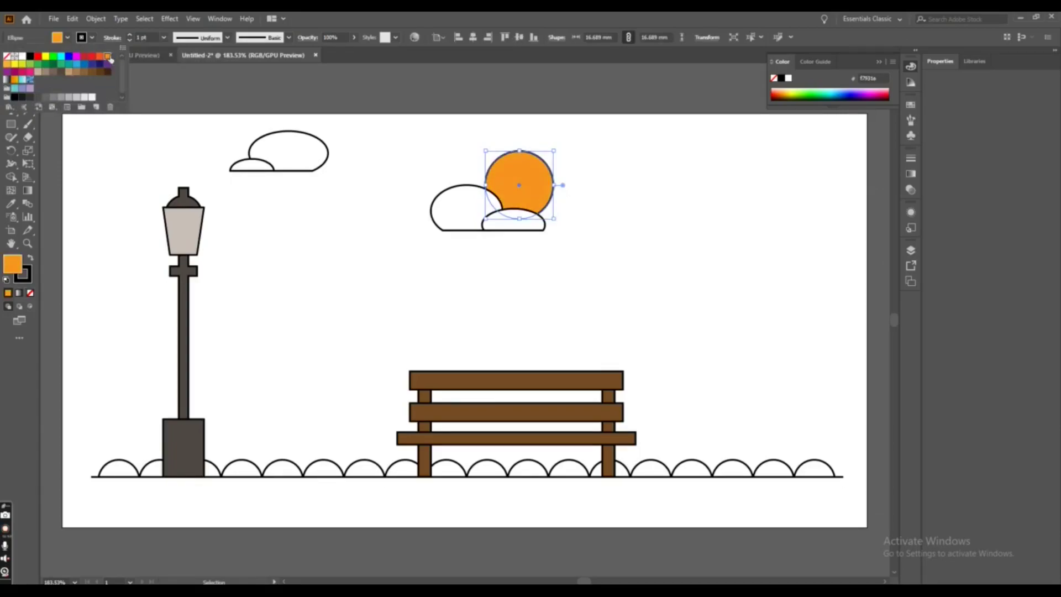
{"action": "left_click", "coordinate": [15, 80]}
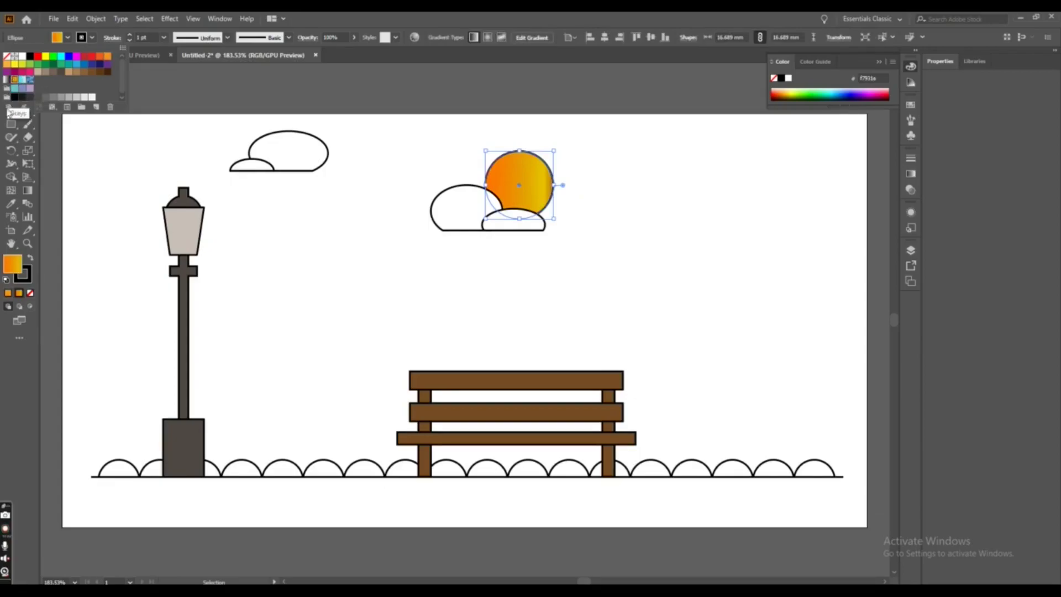
{"action": "key", "text": "Escape"}
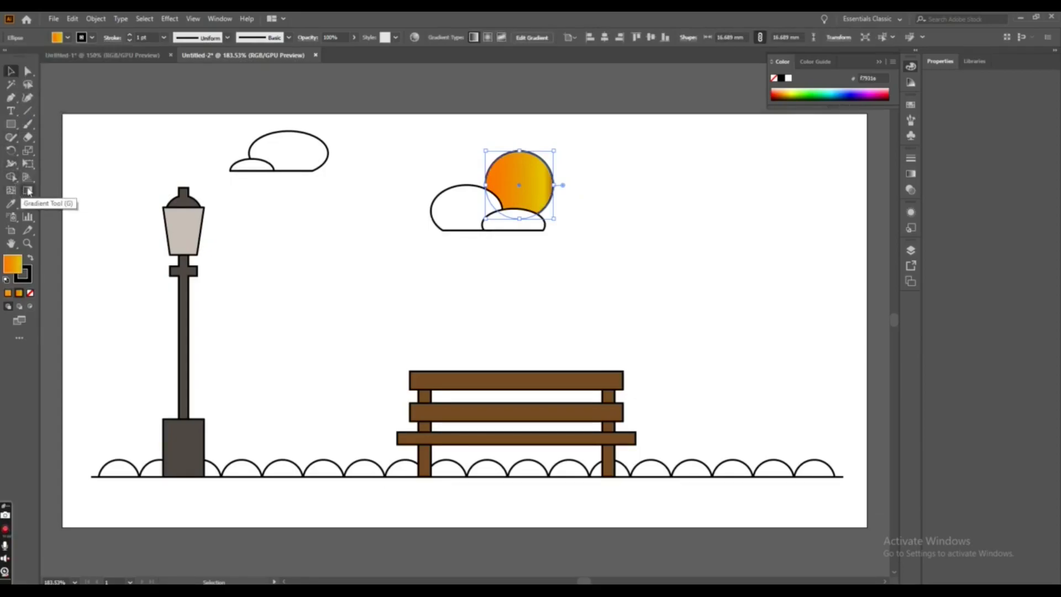
{"action": "left_click", "coordinate": [28, 191]}
{"action": "left_click_drag", "start_coordinate": [495, 169], "coordinate": [573, 190]}
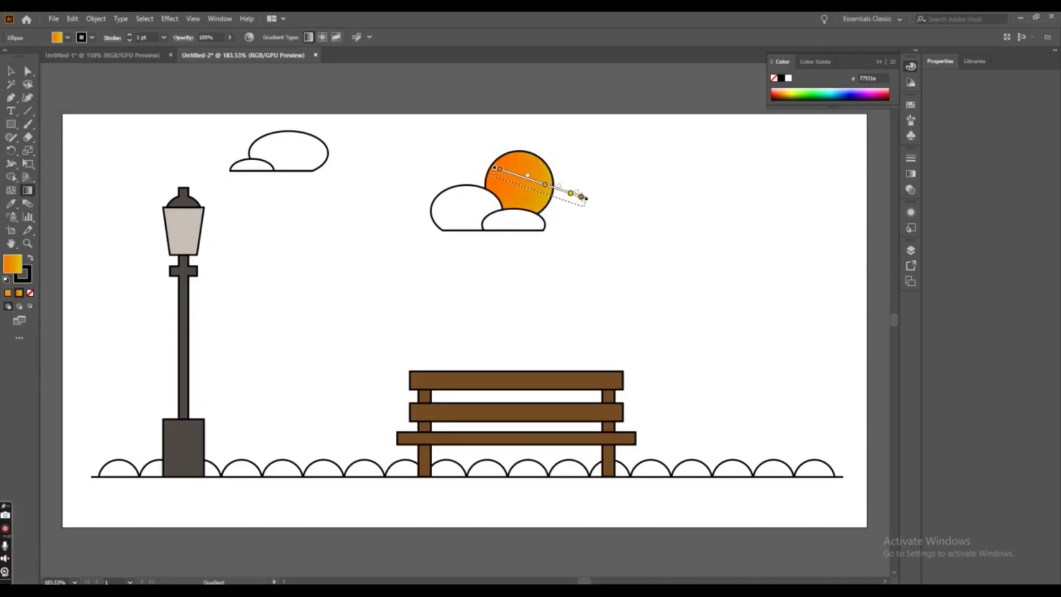
{"action": "left_click_drag", "start_coordinate": [572, 189], "coordinate": [561, 190]}
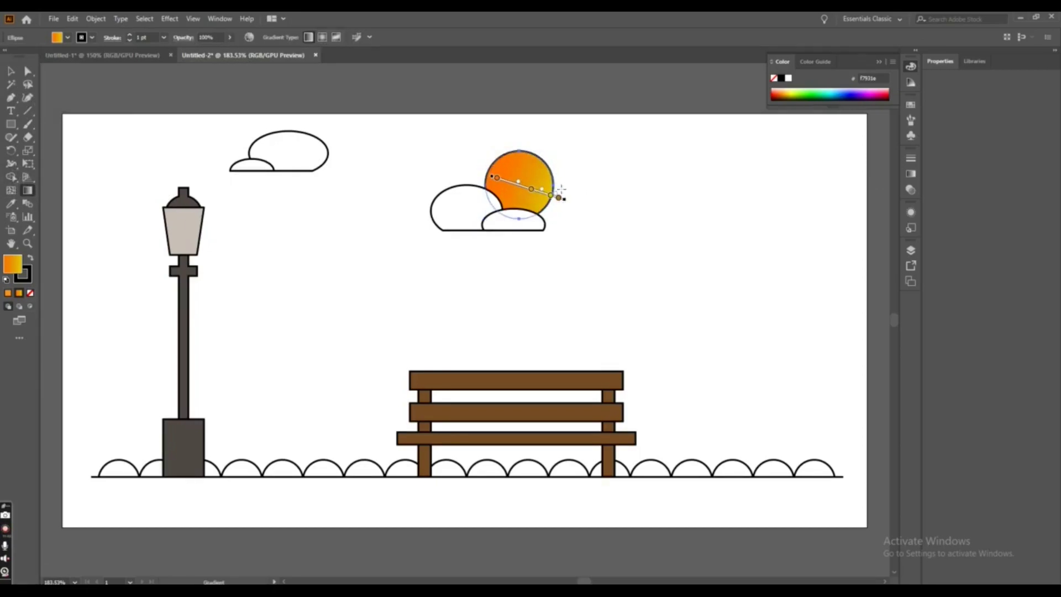
{"action": "left_click", "coordinate": [11, 70]}
{"action": "left_click", "coordinate": [371, 268]}
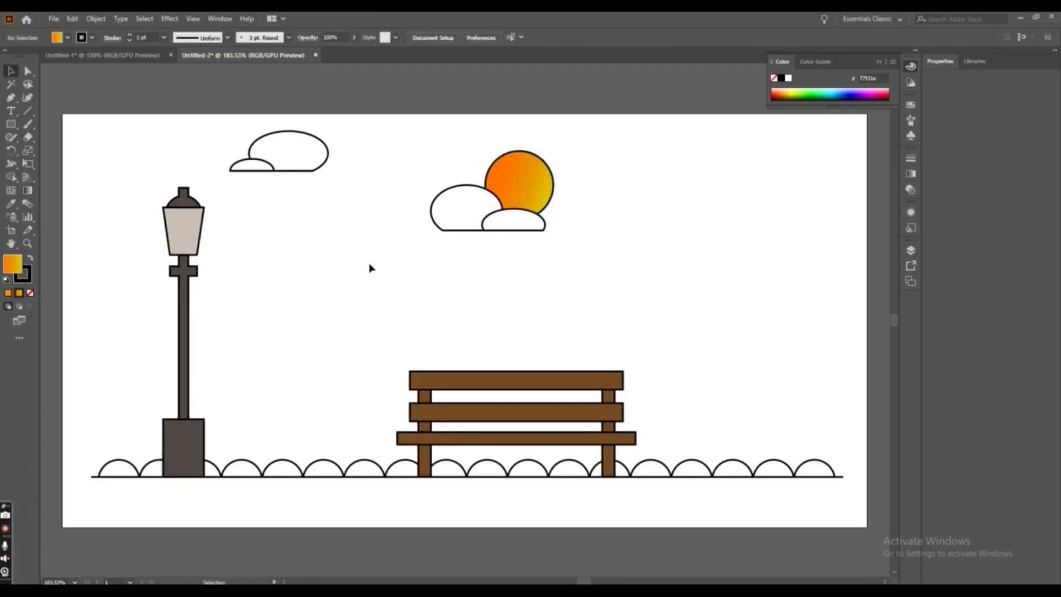
Marquee-select the gradient sun and its overlapping front cloud and group them
{"action": "left_click_drag", "start_coordinate": [398, 155], "coordinate": [608, 237]}
{"action": "right_click", "coordinate": [583, 231]}
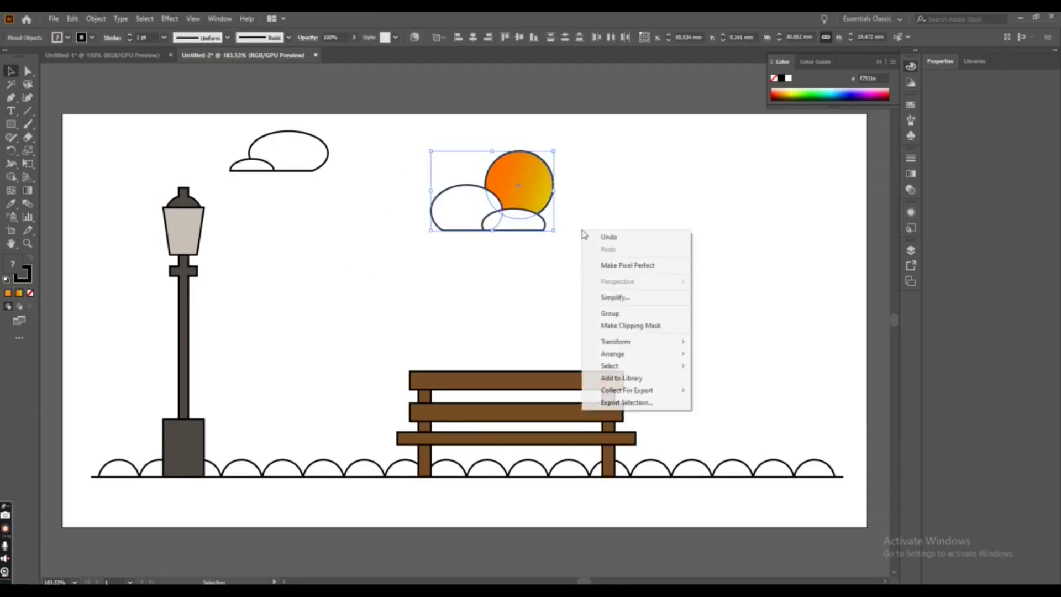
{"action": "left_click", "coordinate": [613, 314]}
{"action": "left_click", "coordinate": [582, 321]}
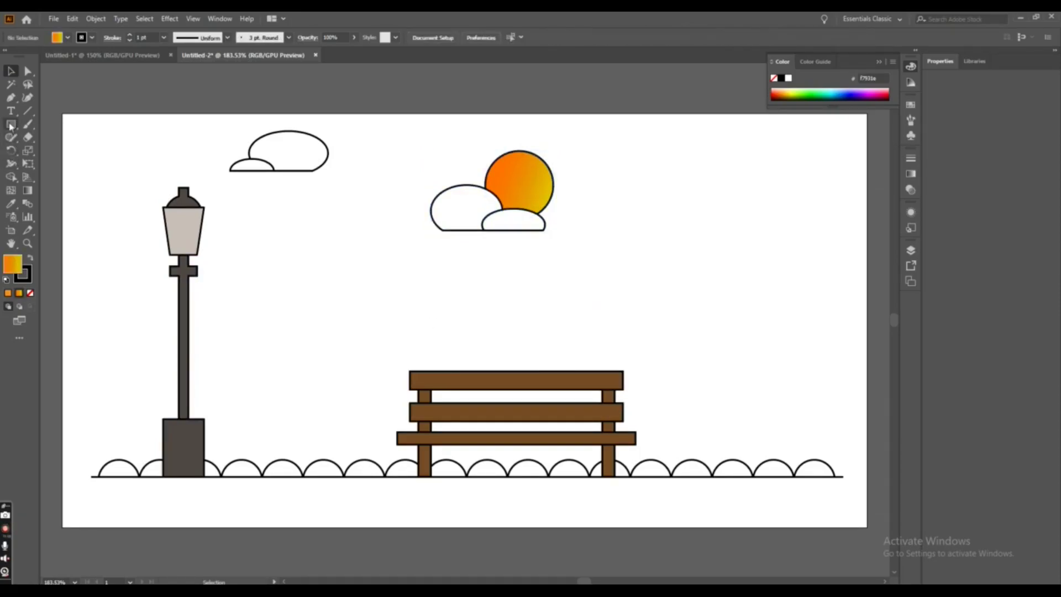
{"action": "left_click", "coordinate": [9, 101]}
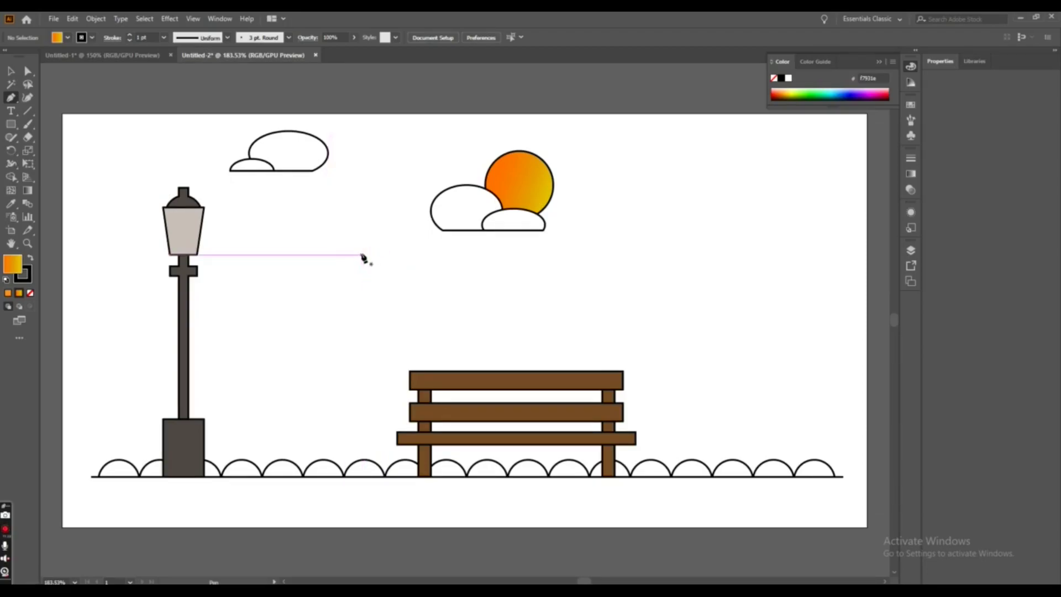
Draw the first two short horizontal wind lines in staggered rows beneath the sun
{"action": "left_click", "coordinate": [360, 255]}
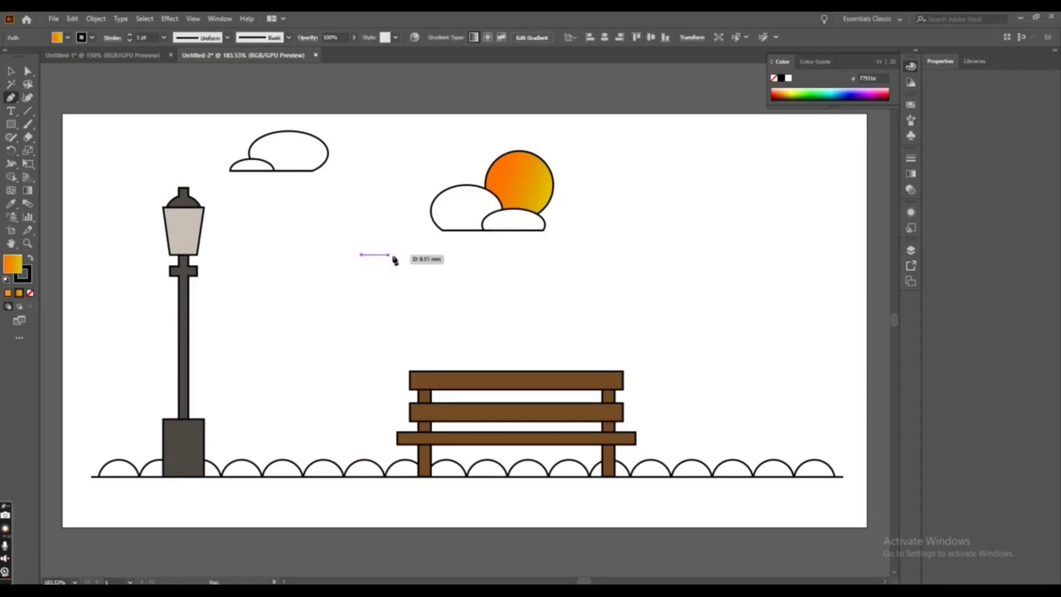
{"action": "left_click", "coordinate": [417, 255]}
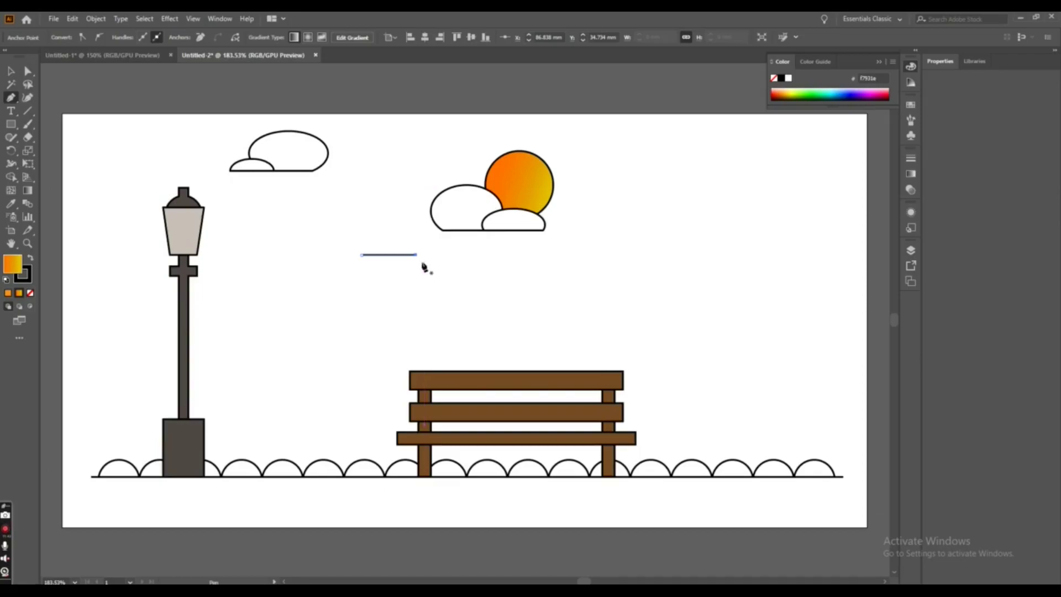
{"action": "left_click", "coordinate": [421, 263]}
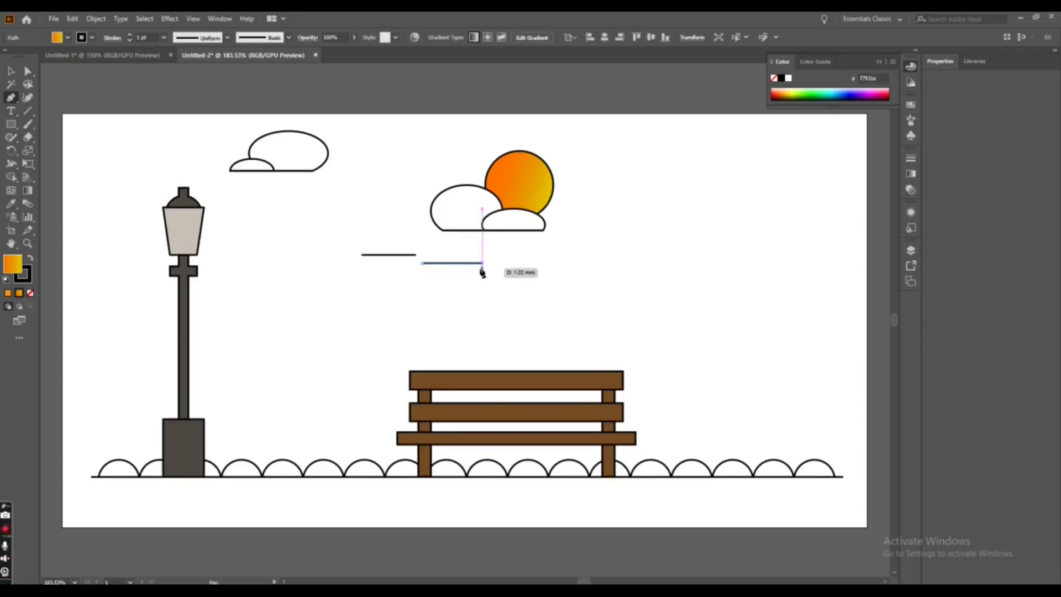
{"action": "left_click", "coordinate": [482, 268], "text": "shift"}
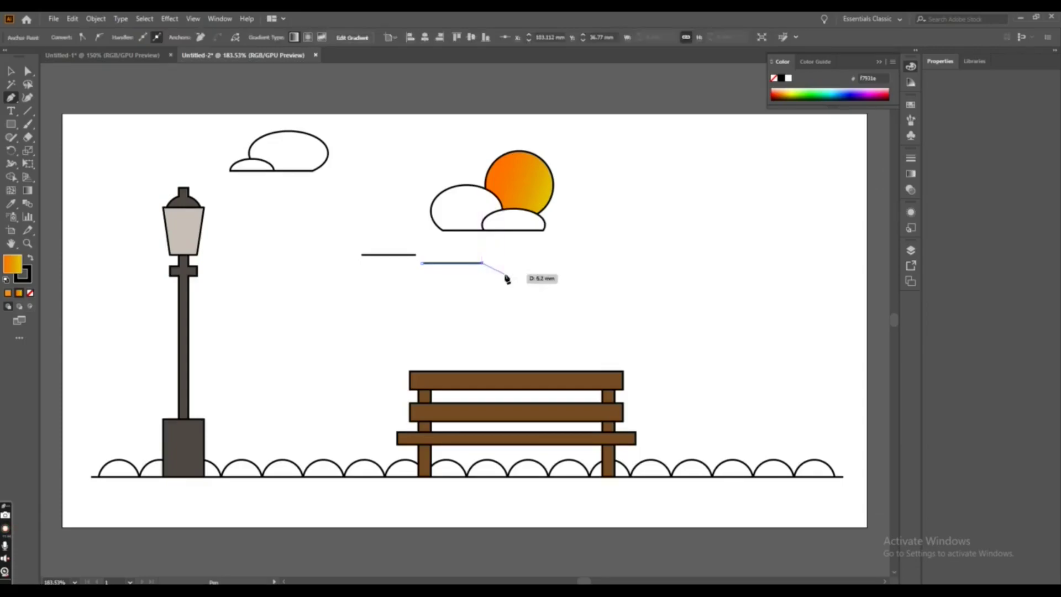
{"action": "key", "text": "Escape"}
Add a third row of three dashes and a small line right of the second row
{"action": "left_click", "coordinate": [405, 277]}
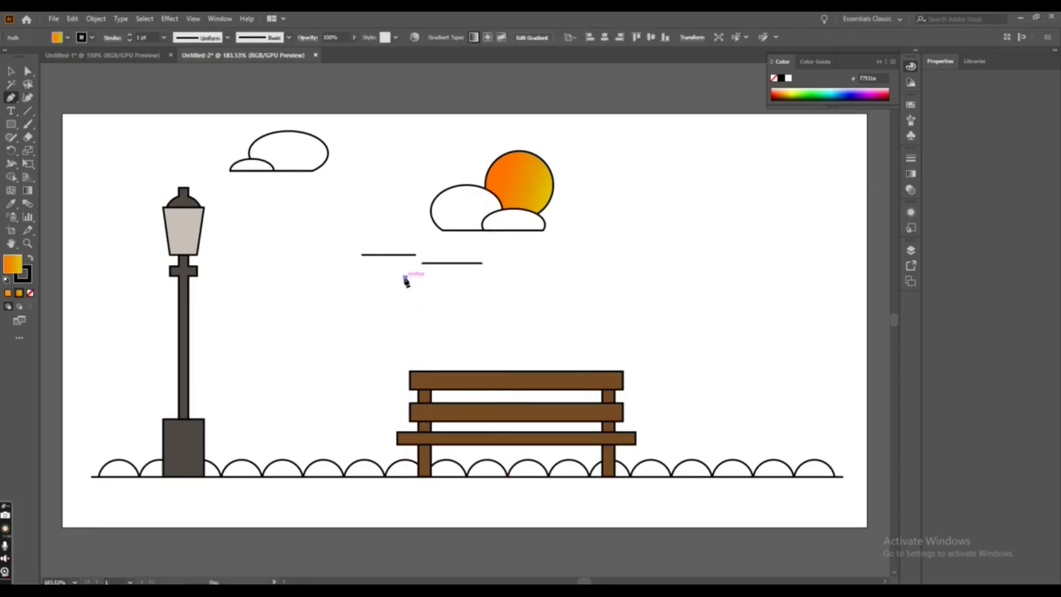
{"action": "left_click", "coordinate": [434, 278]}
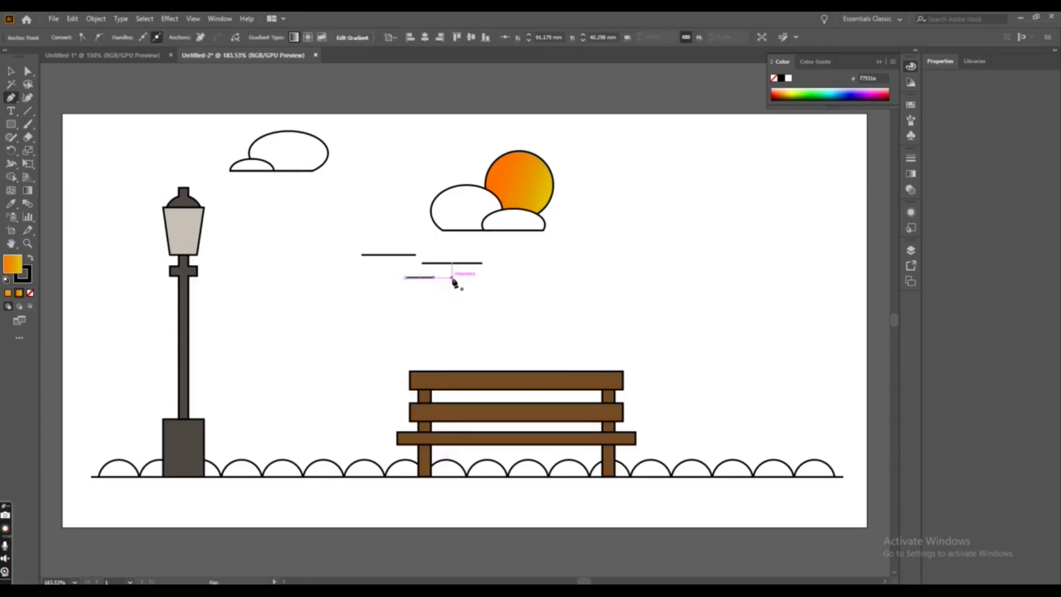
{"action": "left_click", "coordinate": [452, 277]}
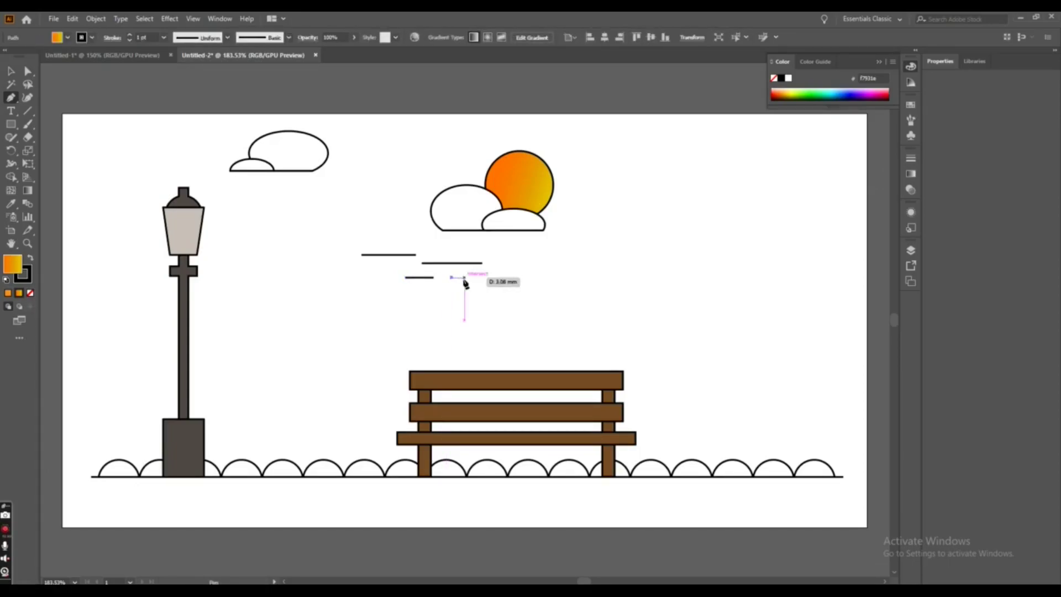
{"action": "left_click", "coordinate": [465, 278]}
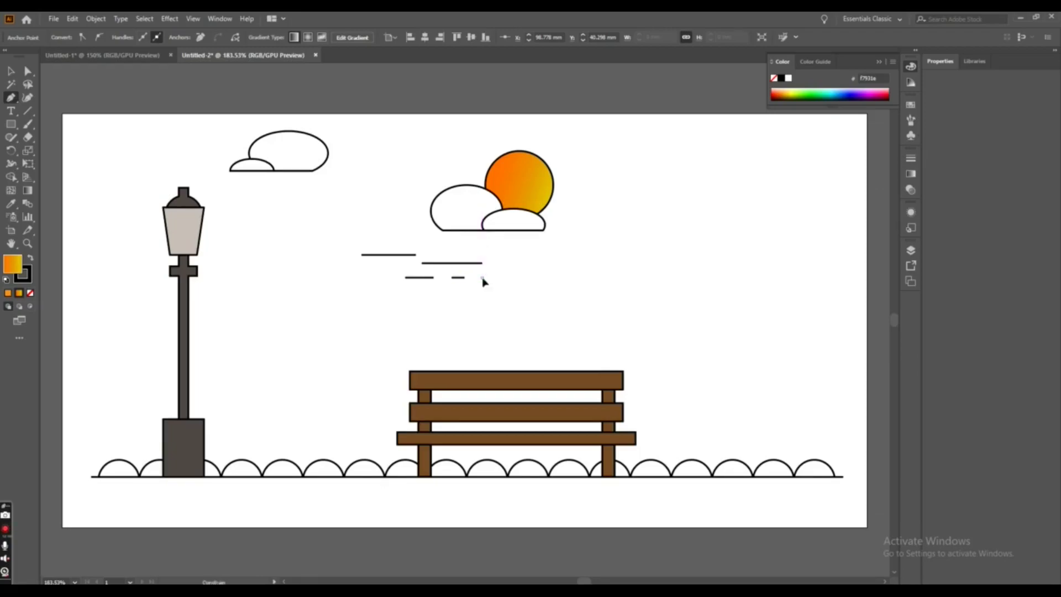
{"action": "left_click", "coordinate": [482, 277]}
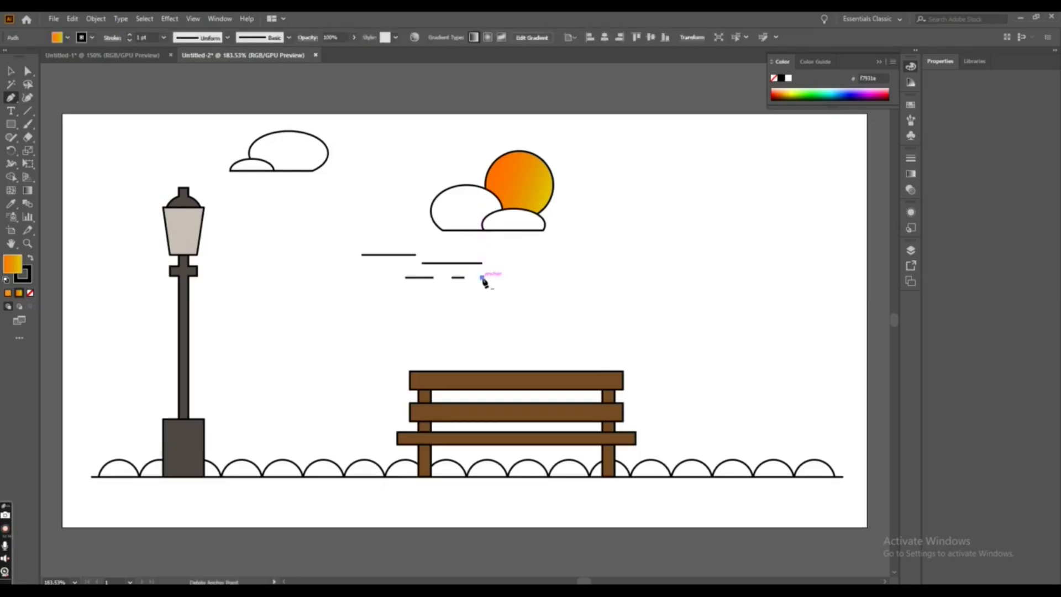
{"action": "left_click", "coordinate": [531, 278]}
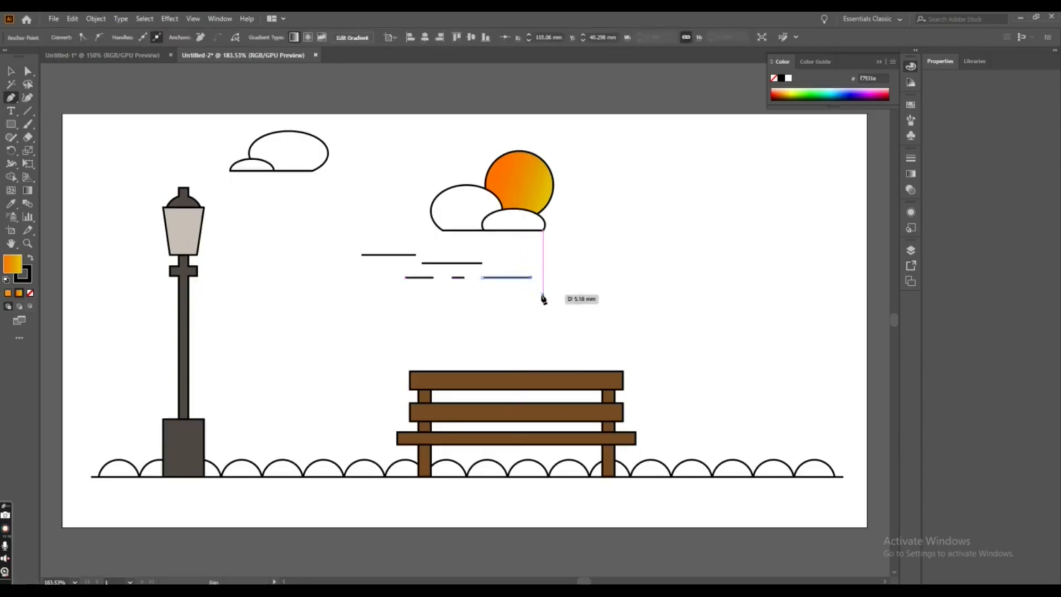
{"action": "key", "text": "Escape"}
{"action": "left_click", "coordinate": [535, 264]}
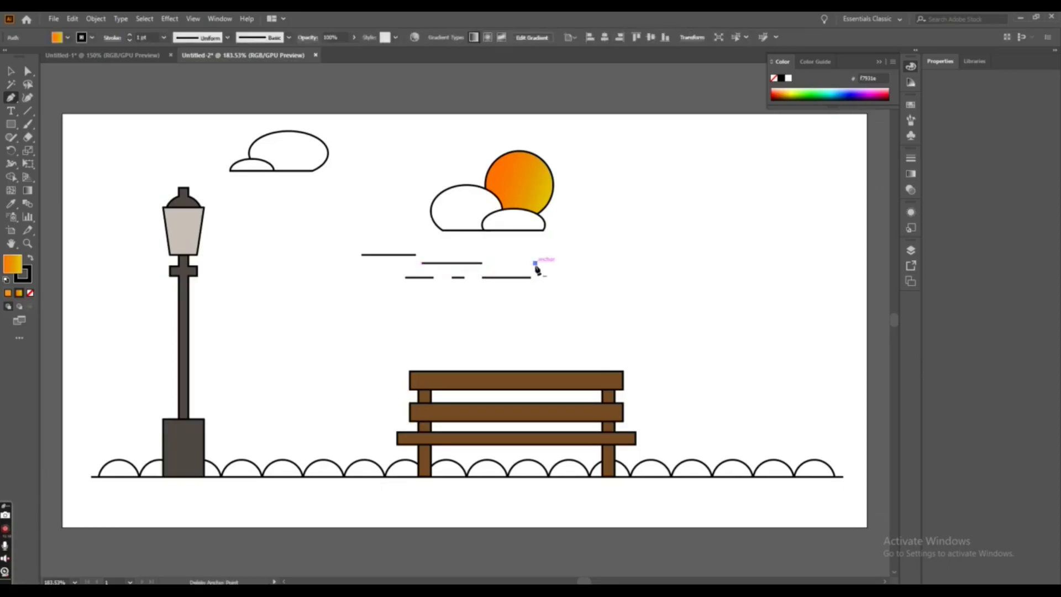
{"action": "left_click", "coordinate": [555, 263]}
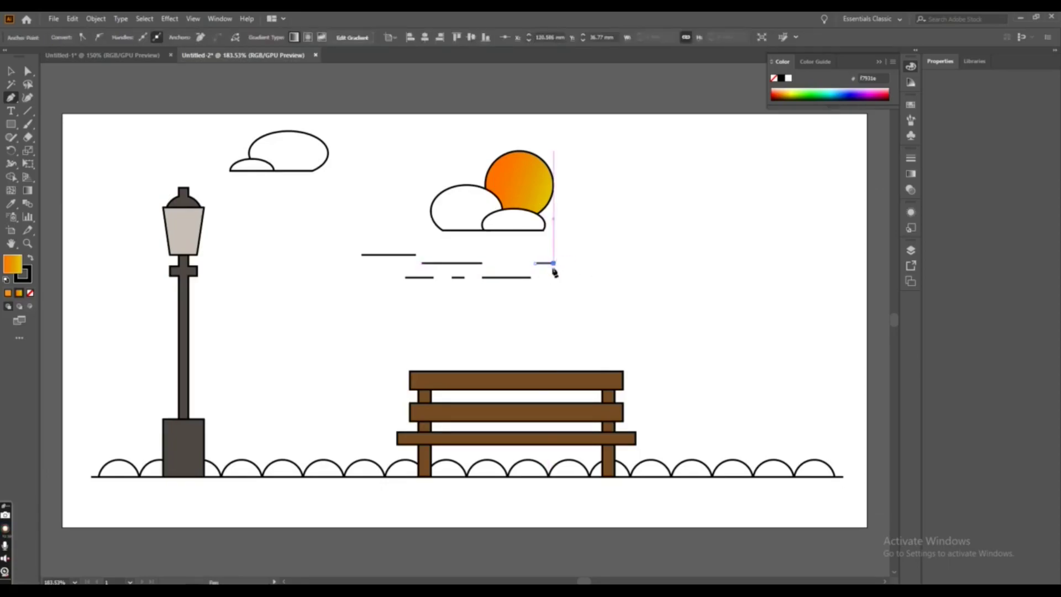
{"action": "key", "text": "Escape"}
{"action": "key", "text": "v"}
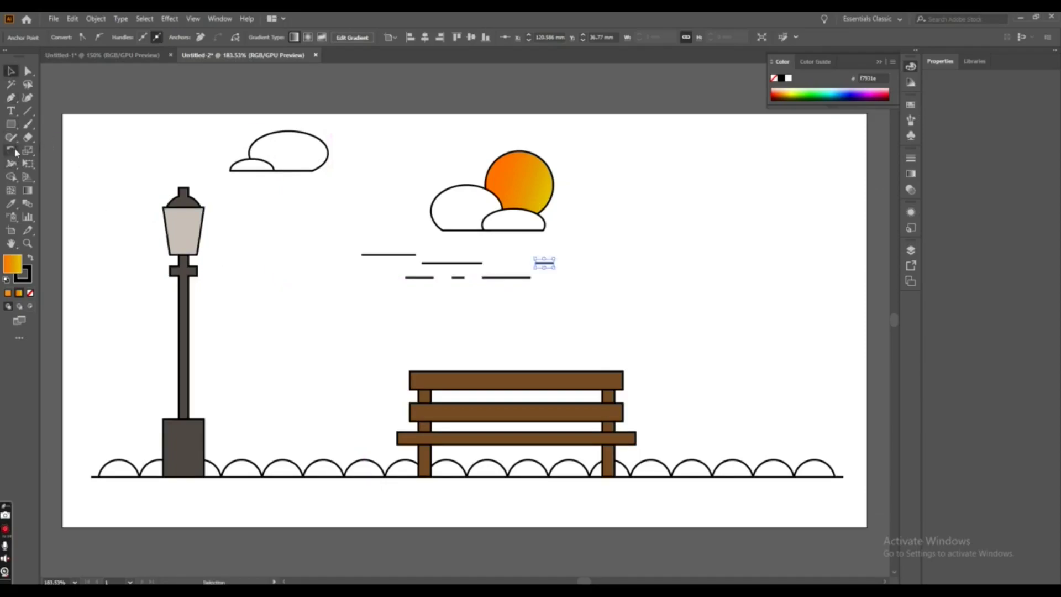
Draw a 10.041 mm unfilled outline circle and move it below the wind lines' right end
{"action": "right_click", "coordinate": [15, 128]}
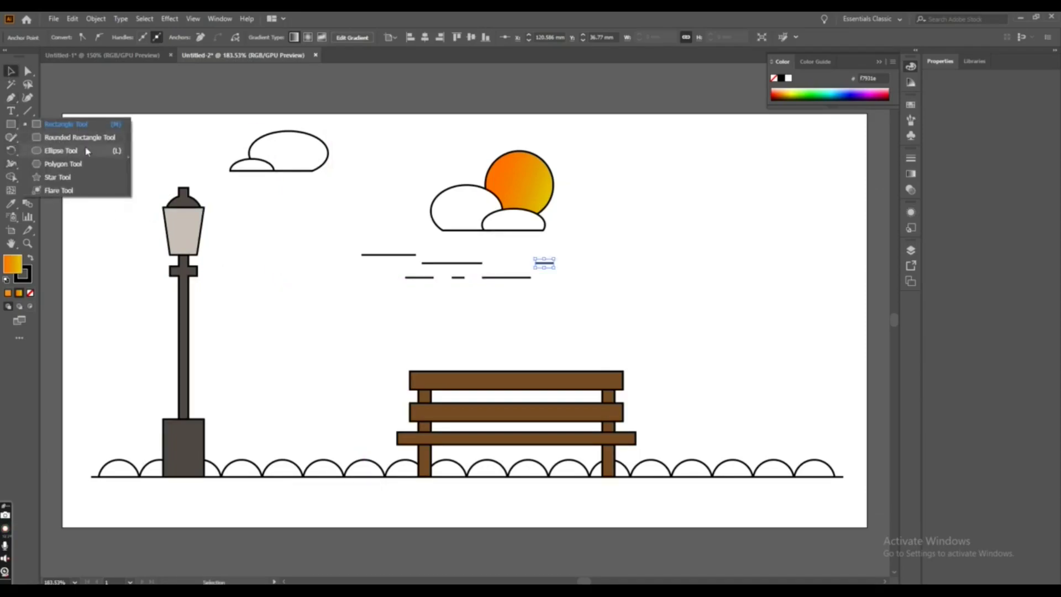
{"action": "left_click", "coordinate": [51, 150]}
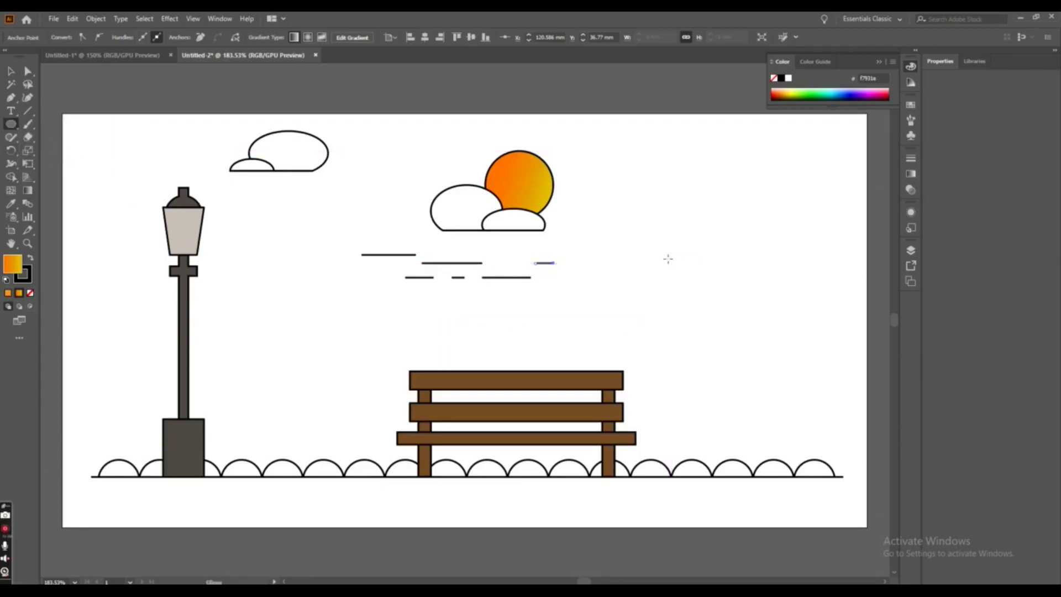
{"action": "left_click_drag", "start_coordinate": [668, 259], "coordinate": [698, 299]}
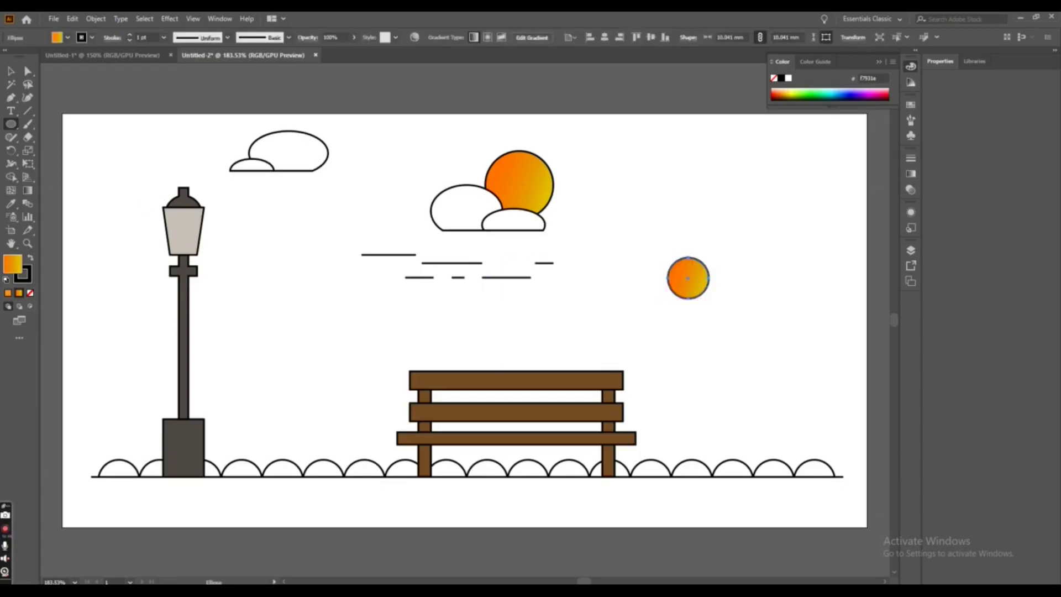
{"action": "left_click", "coordinate": [31, 293]}
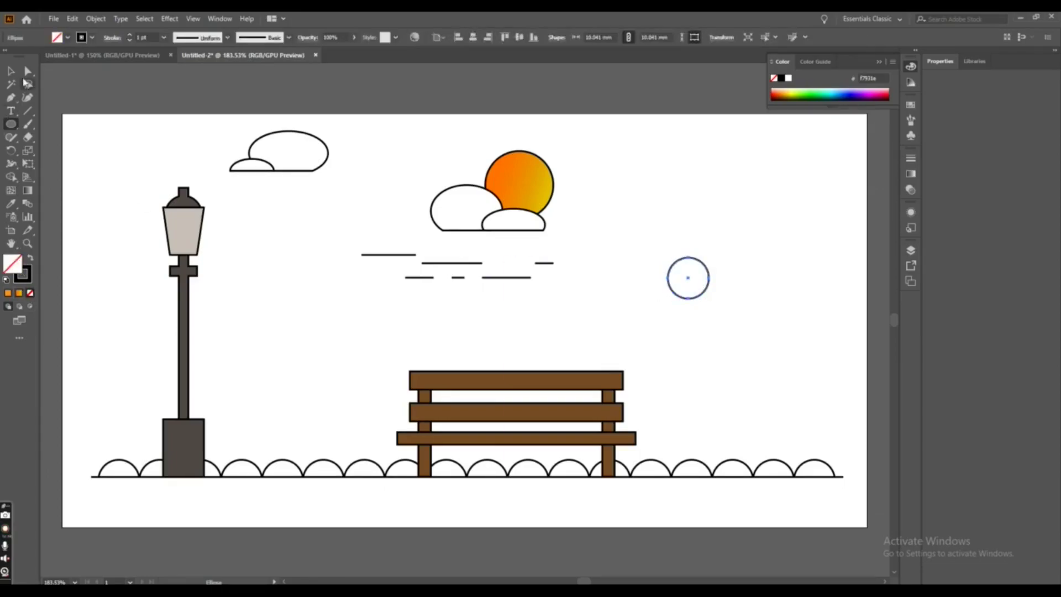
{"action": "left_click", "coordinate": [10, 71]}
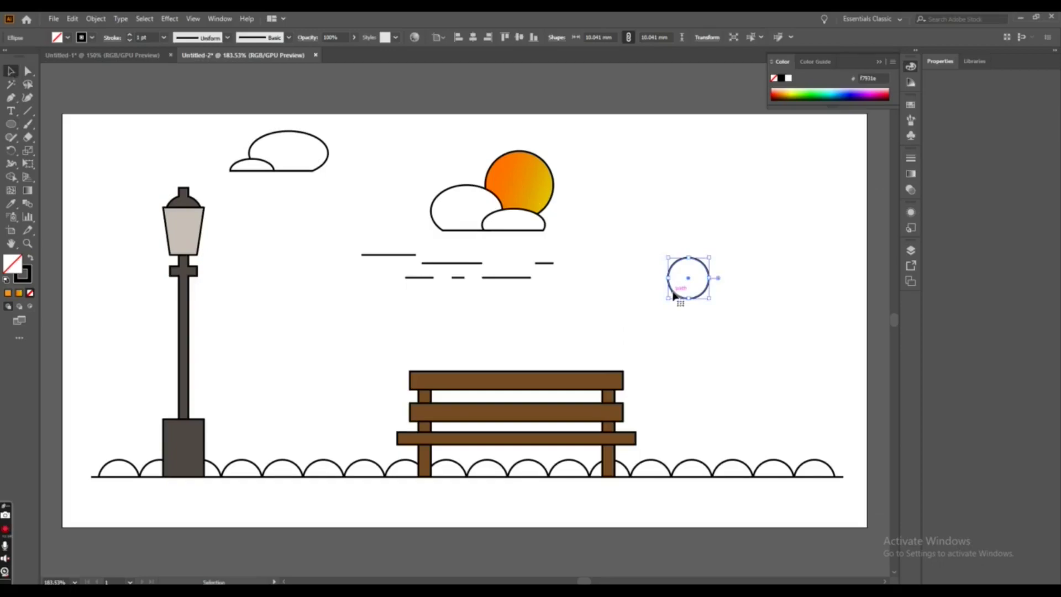
{"action": "left_click_drag", "start_coordinate": [671, 298], "coordinate": [589, 321]}
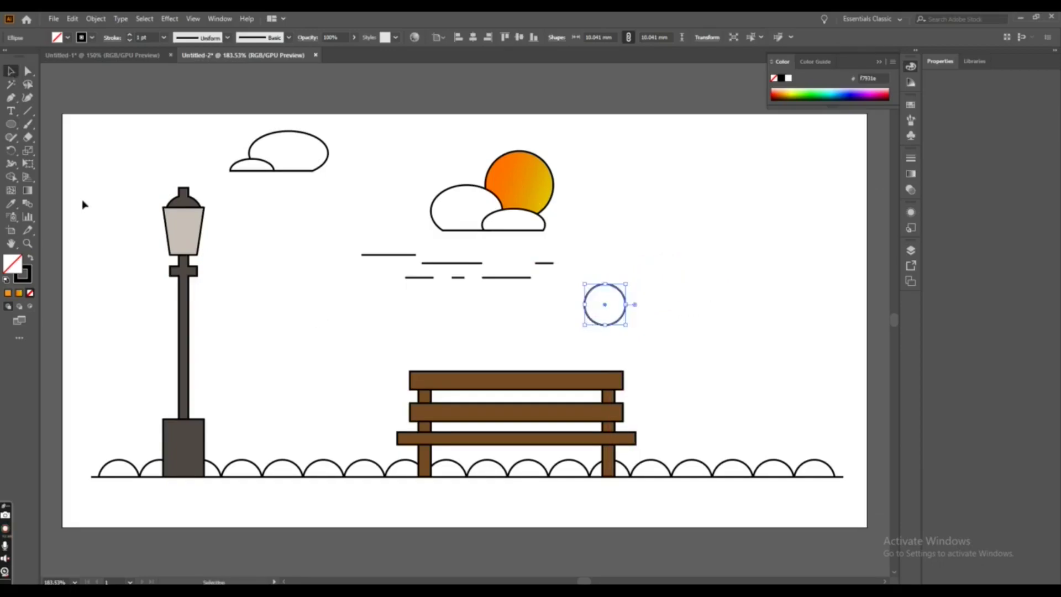
{"action": "right_click", "coordinate": [12, 98]}
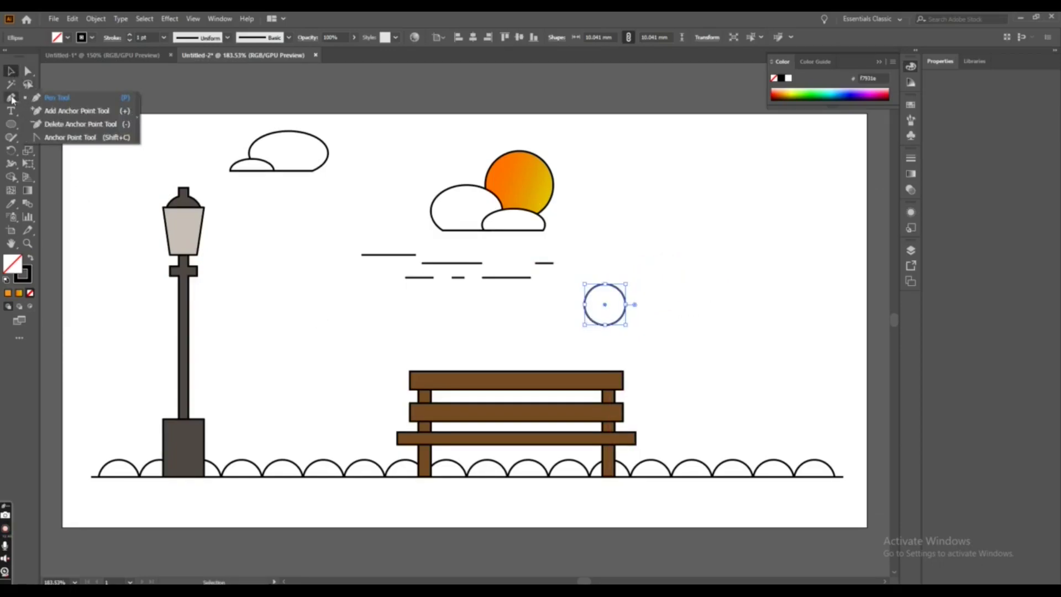
Add two points on the circle's lower edge and delete the segment between them to open it
{"action": "left_click", "coordinate": [69, 116]}
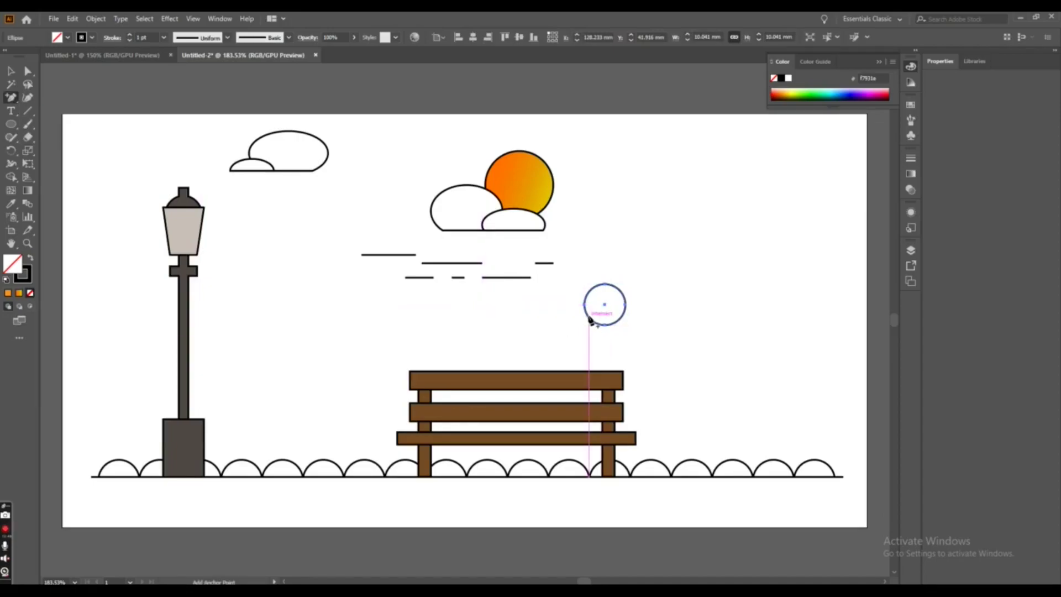
{"action": "left_click", "coordinate": [590, 319]}
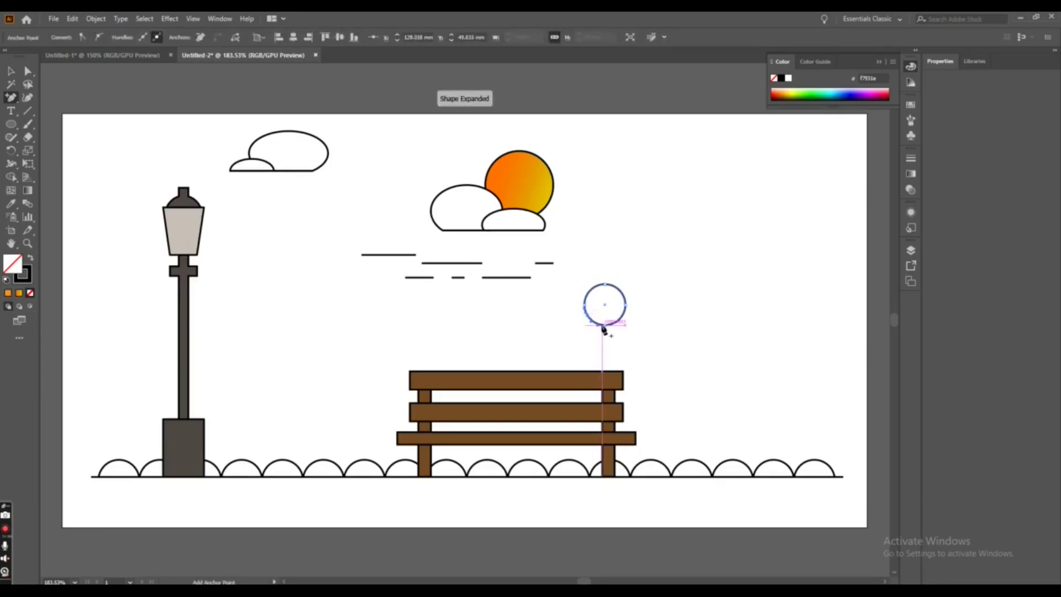
{"action": "left_click", "coordinate": [603, 330]}
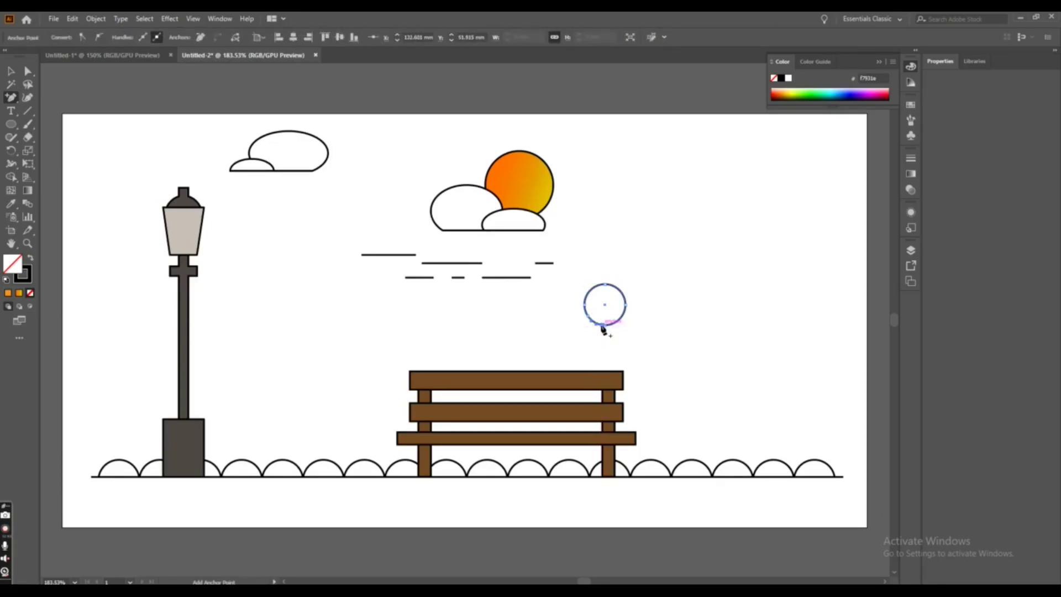
{"action": "left_click", "coordinate": [27, 71]}
{"action": "left_click", "coordinate": [590, 321]}
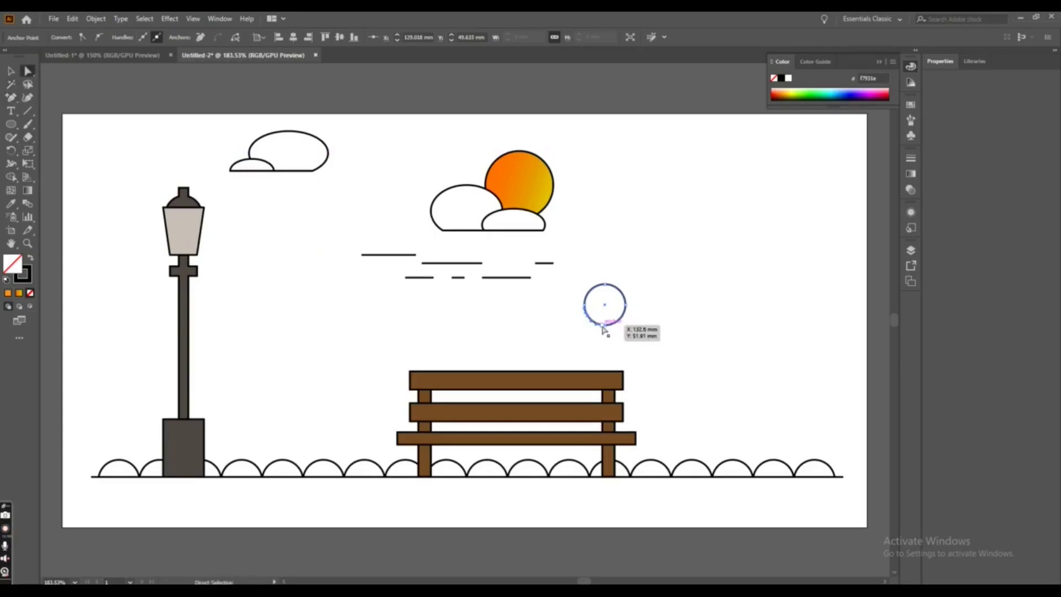
{"action": "key", "text": "Delete"}
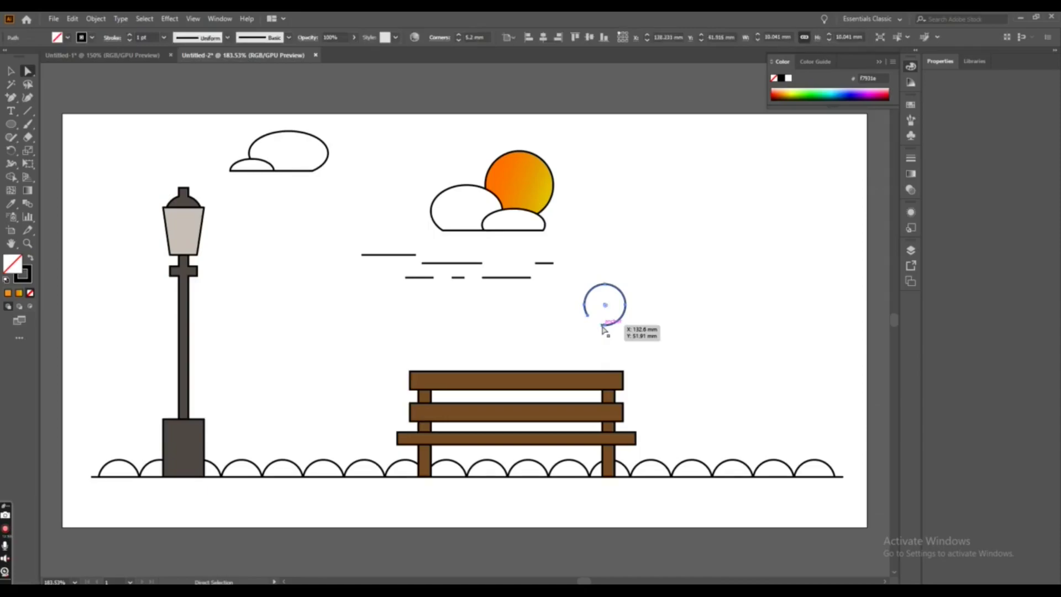
Shrink the open curl to half size, 5.02 mm, and place it at the upper wind line's end
{"action": "left_click", "coordinate": [10, 71]}
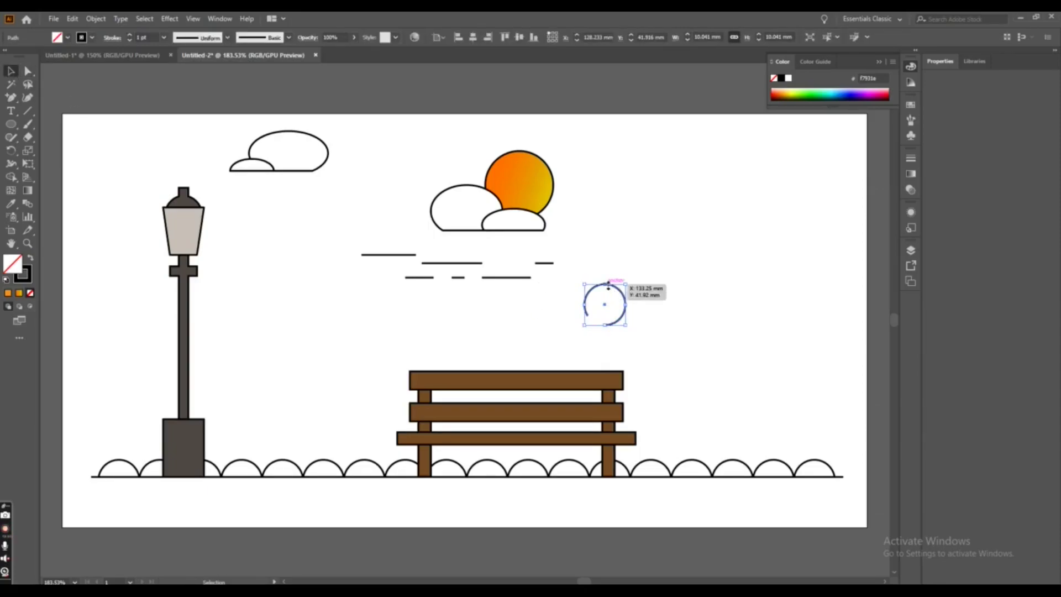
{"action": "mouse_move", "coordinate": [609, 286]}
{"action": "left_mouse_down"}
{"action": "mouse_move", "coordinate": [609, 304]}
{"action": "mouse_move", "coordinate": [488, 268]}
{"action": "left_mouse_up"}
{"action": "left_click", "coordinate": [499, 300]}
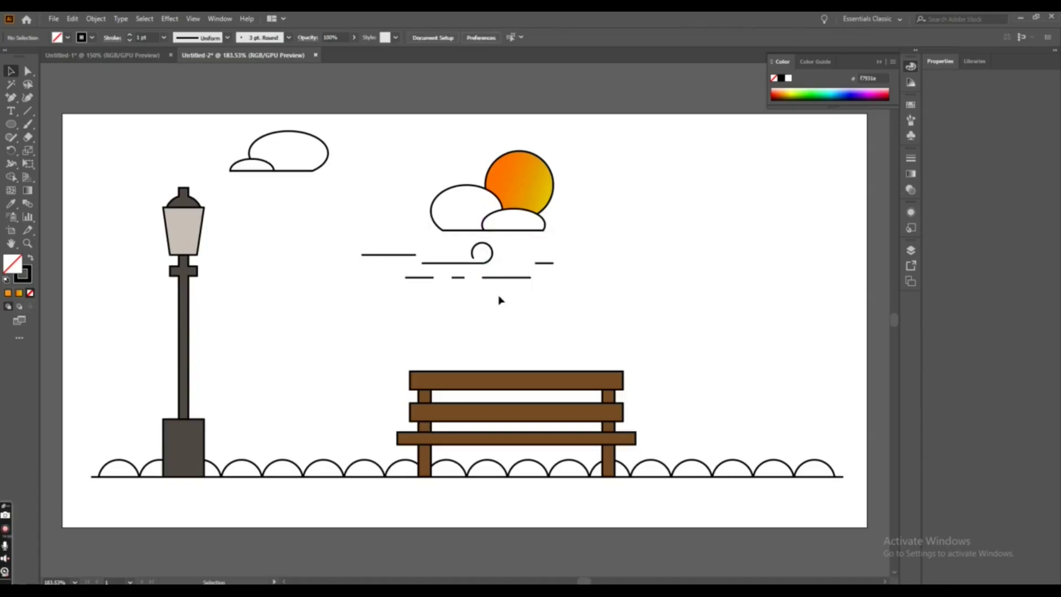
Alt-drag a copy of the 5.02 mm curl to the lower long wind line's right end
{"action": "left_click", "coordinate": [491, 258]}
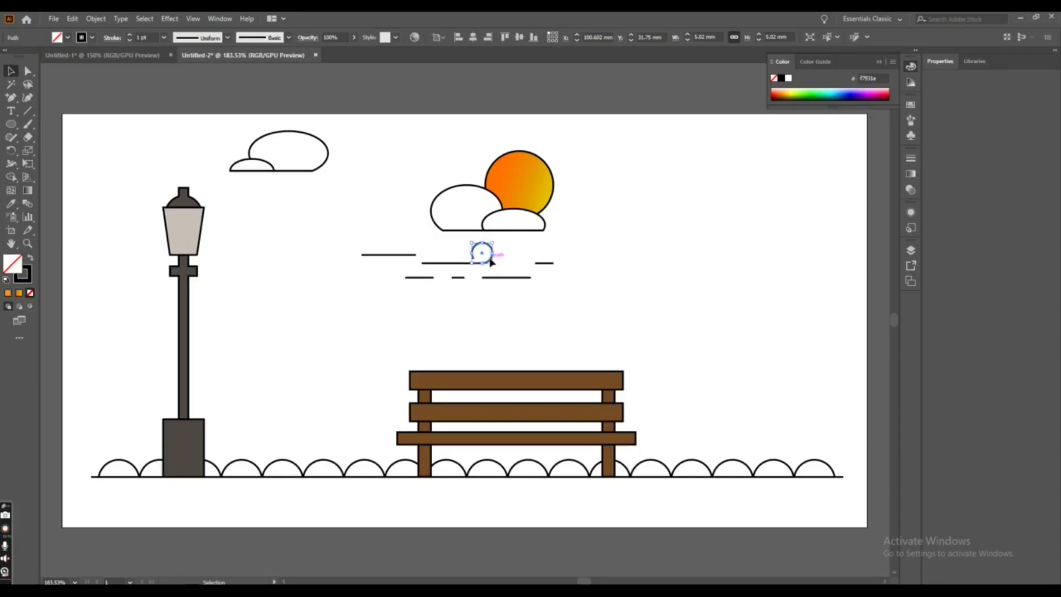
{"action": "left_click_drag", "start_coordinate": [491, 262], "coordinate": [553, 297]}
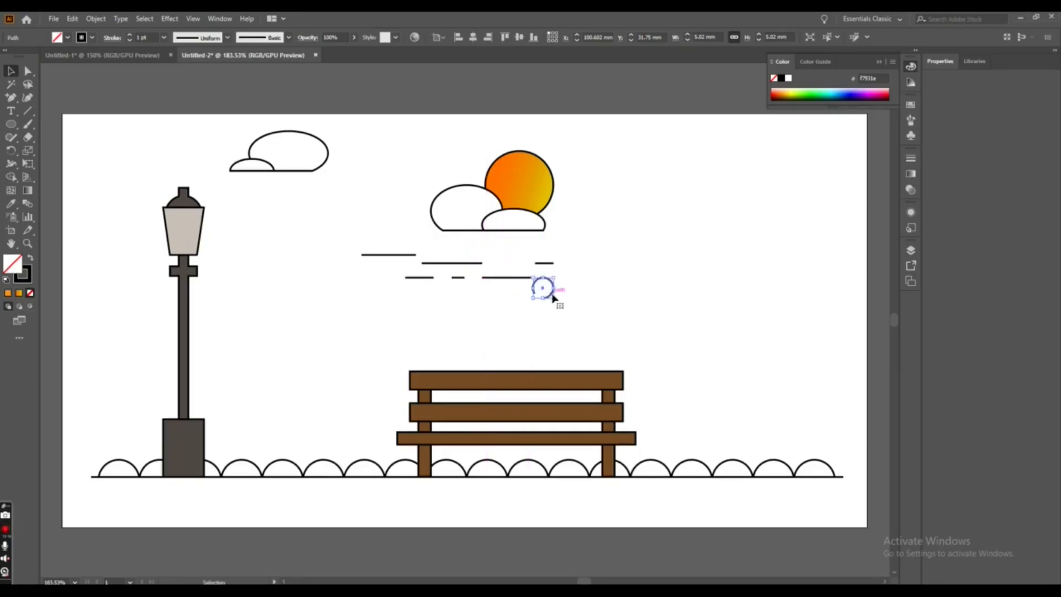
{"action": "left_click_drag", "start_coordinate": [544, 291], "coordinate": [483, 256]}
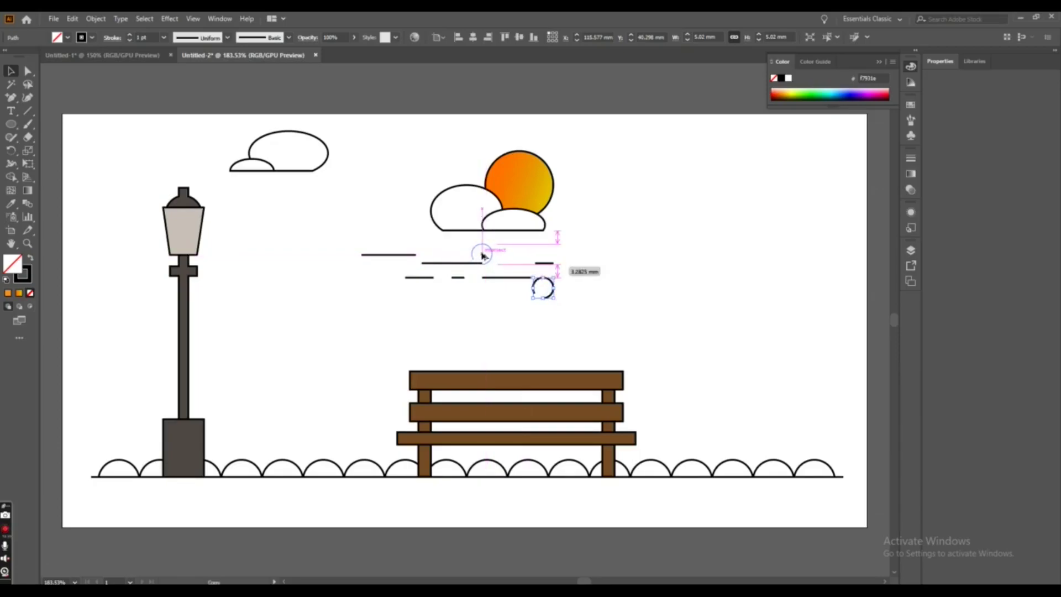
{"action": "left_click_drag", "start_coordinate": [483, 256], "coordinate": [483, 252]}
{"action": "left_click", "coordinate": [486, 308]}
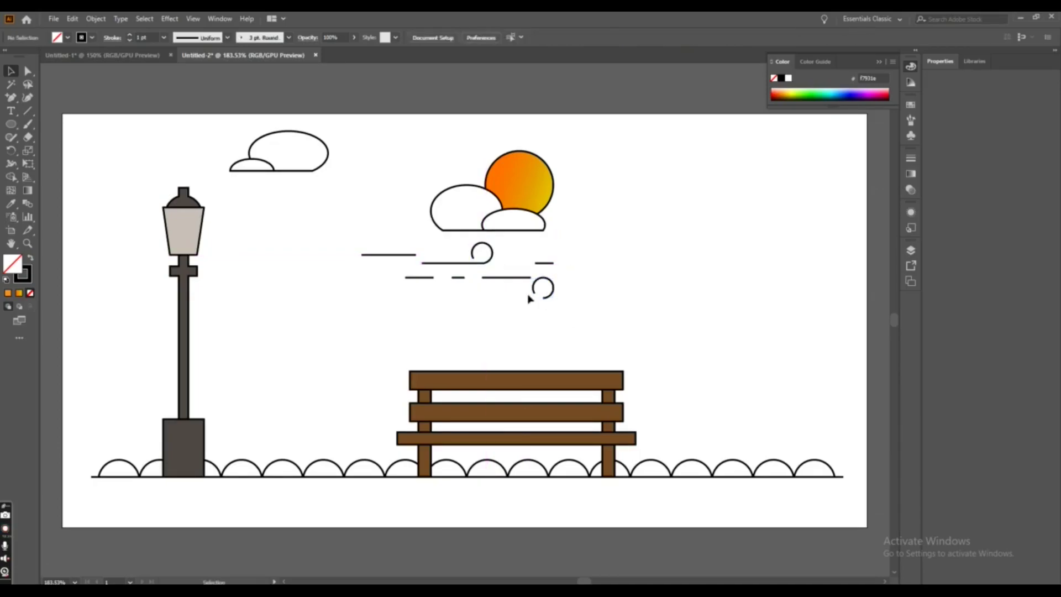
{"action": "left_click", "coordinate": [547, 298]}
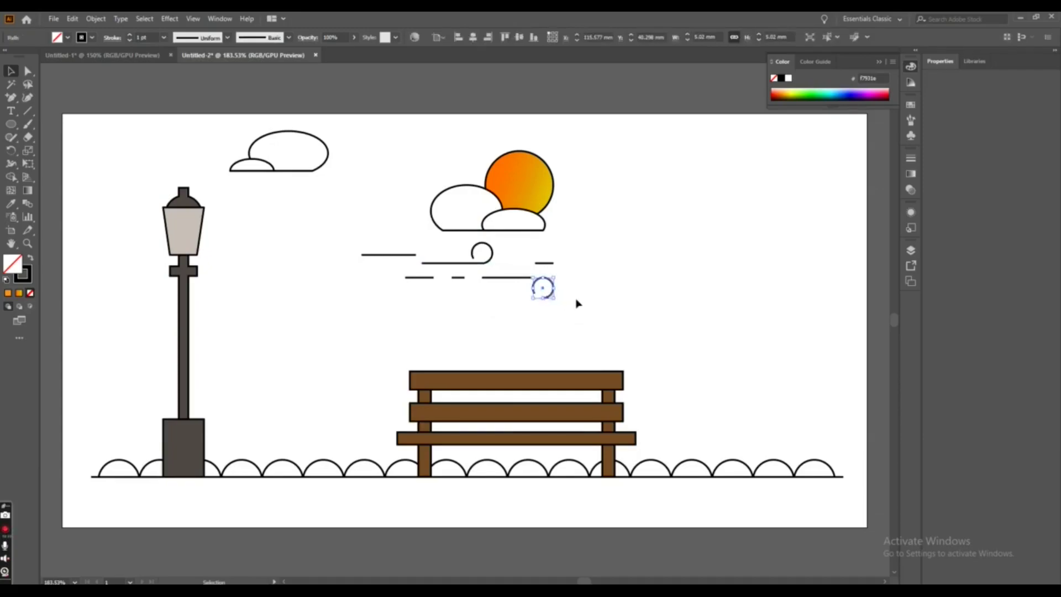
Rotate the lower curl until its opening faces the lower wind line's end, nudging it up-left
{"action": "left_click_drag", "start_coordinate": [557, 274], "coordinate": [535, 327]}
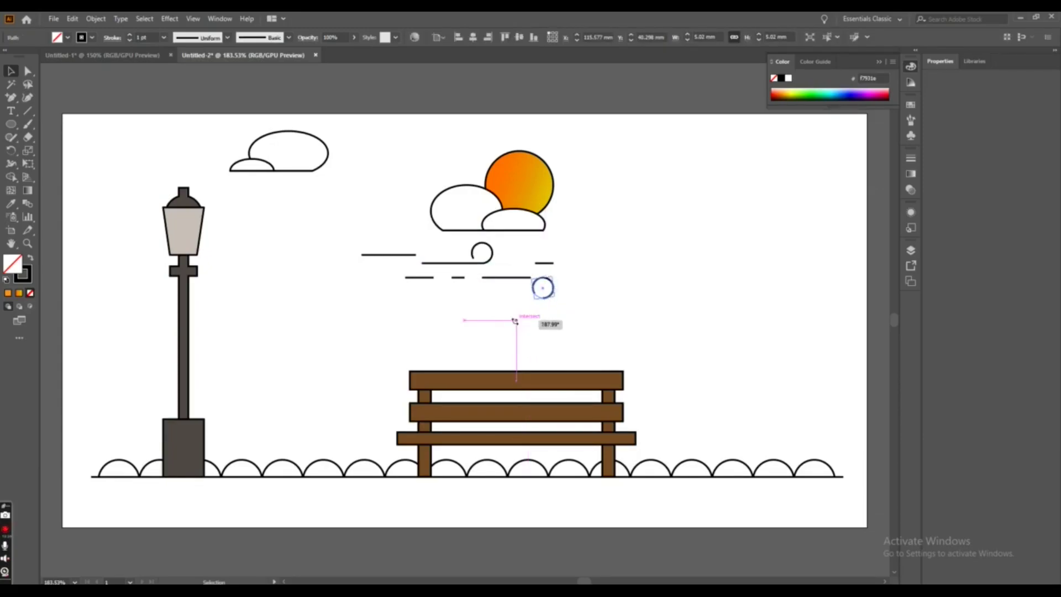
{"action": "left_click_drag", "start_coordinate": [535, 326], "coordinate": [496, 296]}
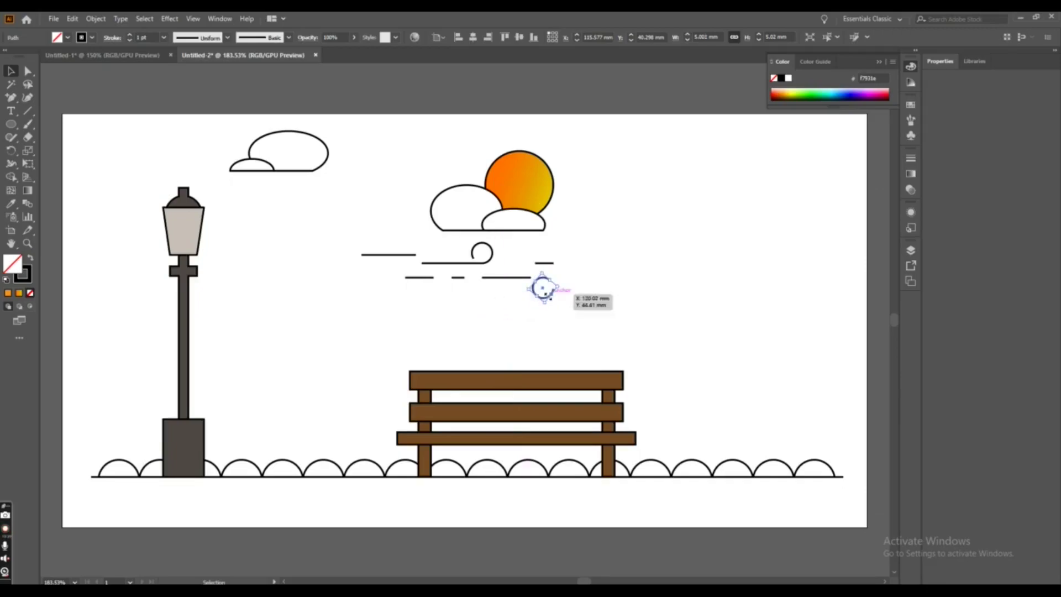
{"action": "left_click_drag", "start_coordinate": [555, 274], "coordinate": [533, 332]}
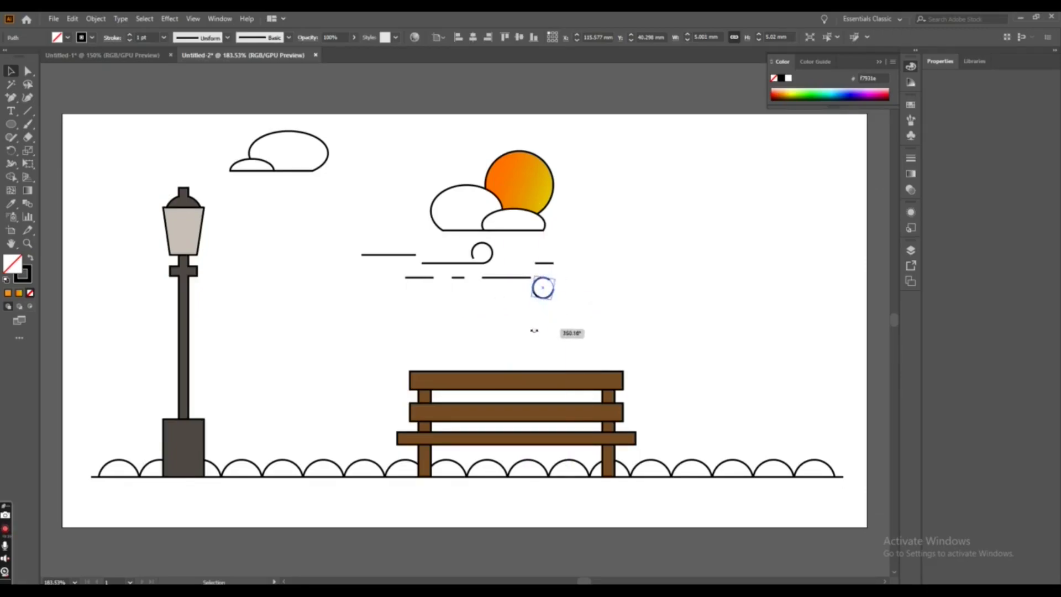
{"action": "left_click_drag", "start_coordinate": [562, 299], "coordinate": [566, 303]}
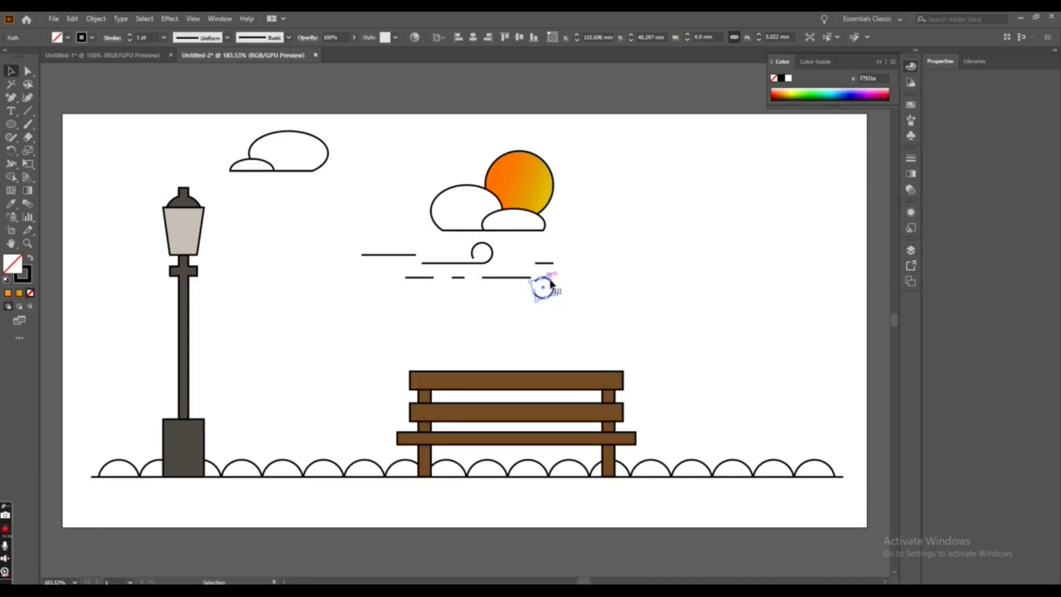
{"action": "left_click_drag", "start_coordinate": [562, 295], "coordinate": [562, 306]}
{"action": "left_click_drag", "start_coordinate": [558, 299], "coordinate": [561, 299]}
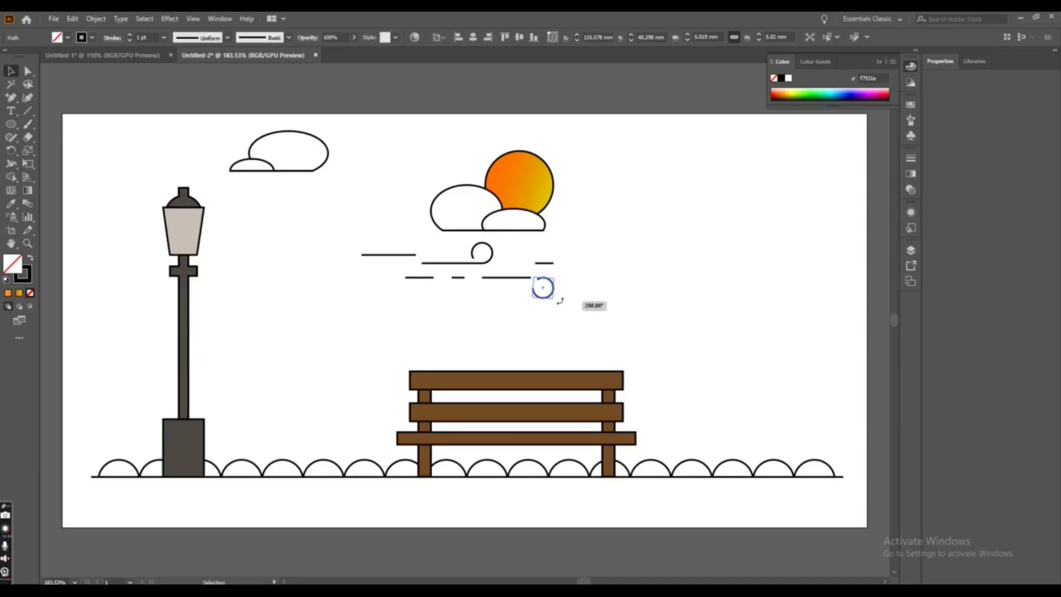
{"action": "left_click_drag", "start_coordinate": [561, 300], "coordinate": [536, 288]}
{"action": "left_click", "coordinate": [533, 310]}
Fine-tune the lower curl's position with small nudges so it meets the wind line
{"action": "key", "text": "Up"}
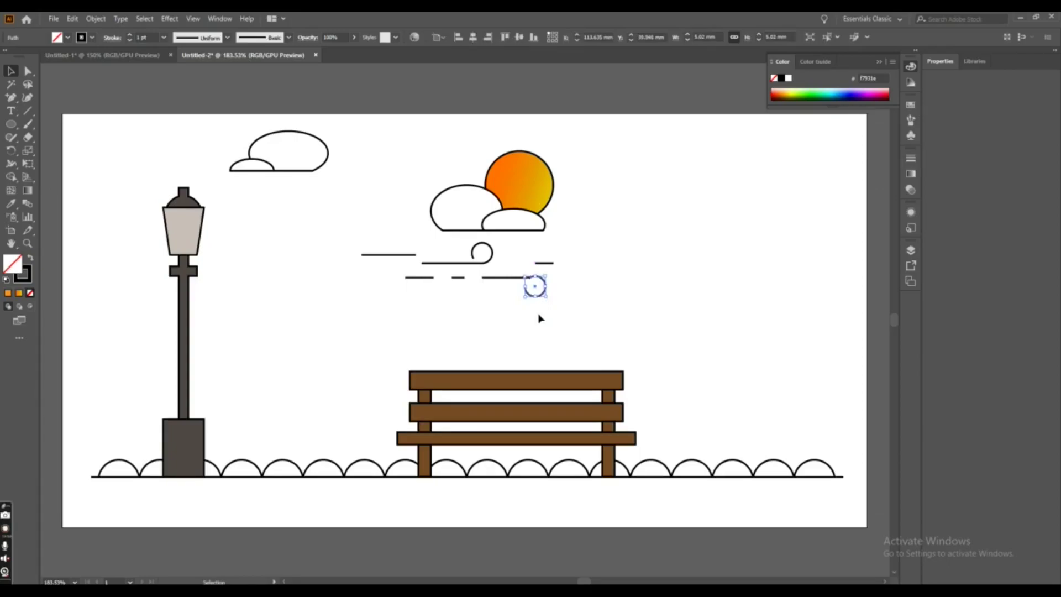
{"action": "left_click", "coordinate": [541, 319]}
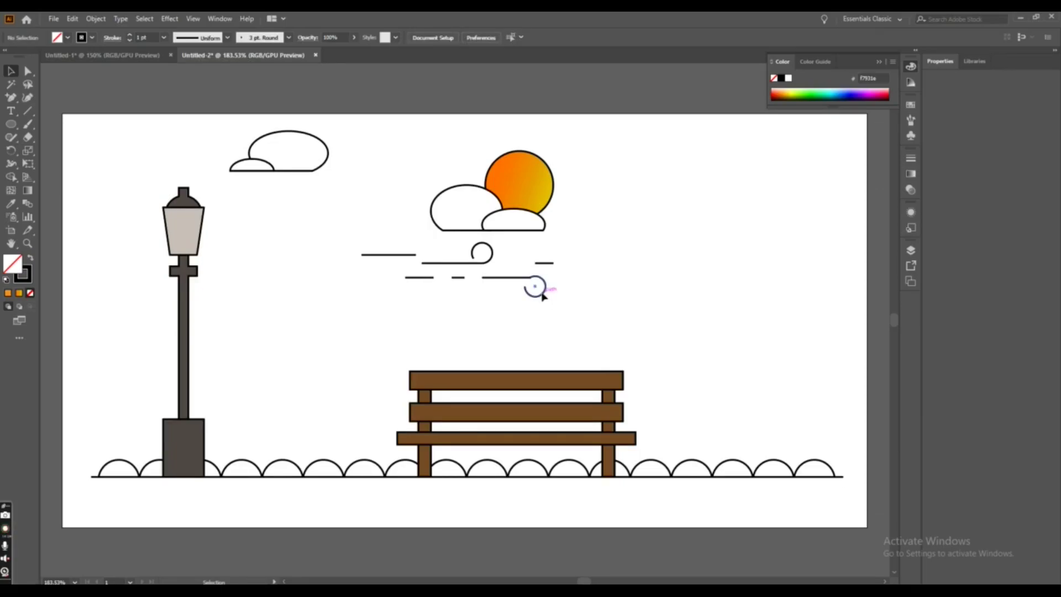
{"action": "left_click", "coordinate": [545, 289]}
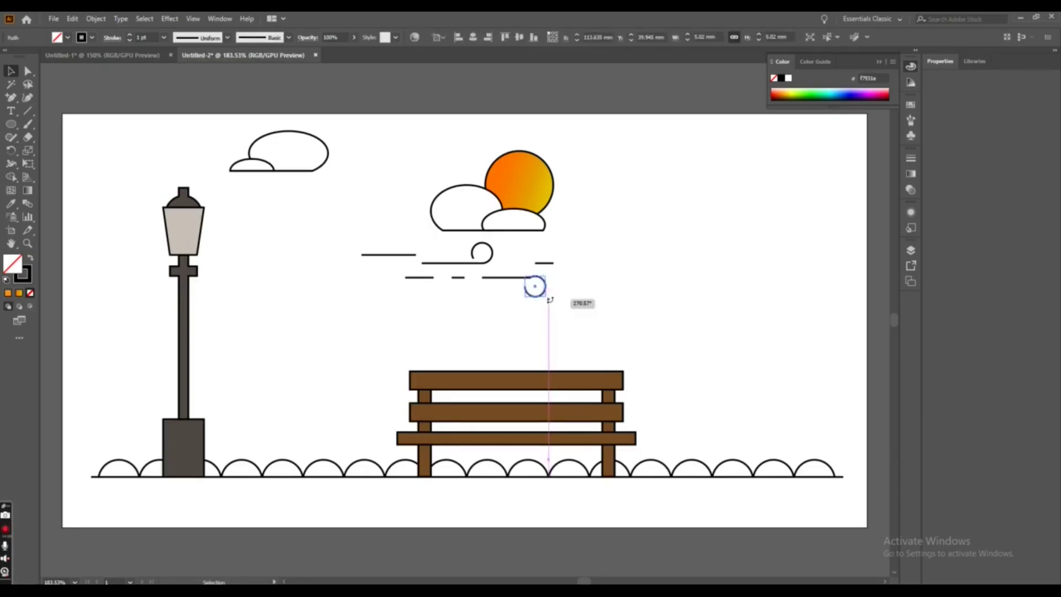
{"action": "left_click", "coordinate": [557, 323]}
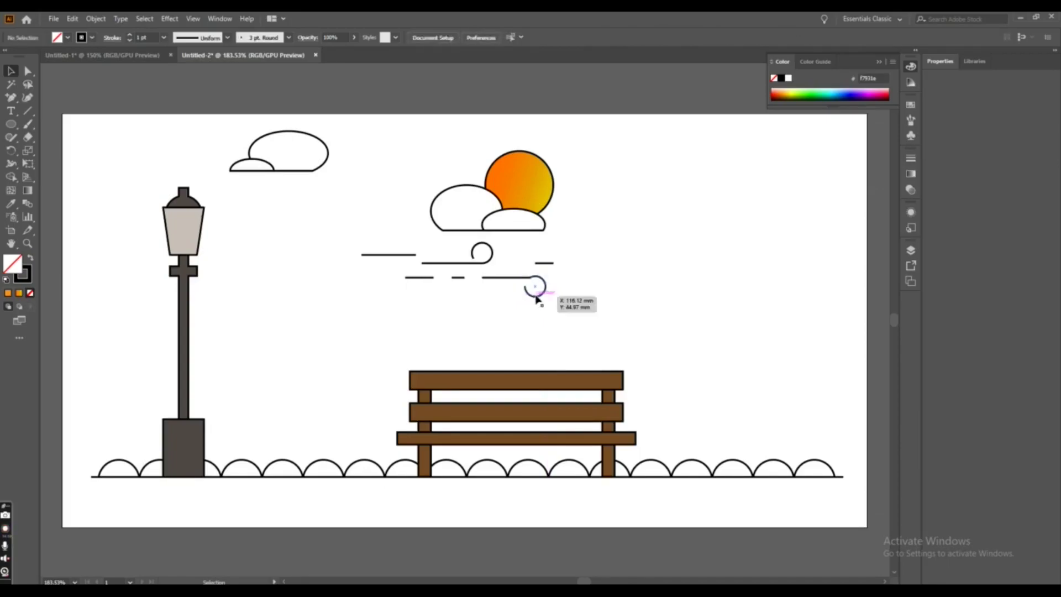
{"action": "left_click", "coordinate": [533, 282]}
{"action": "left_click", "coordinate": [574, 318]}
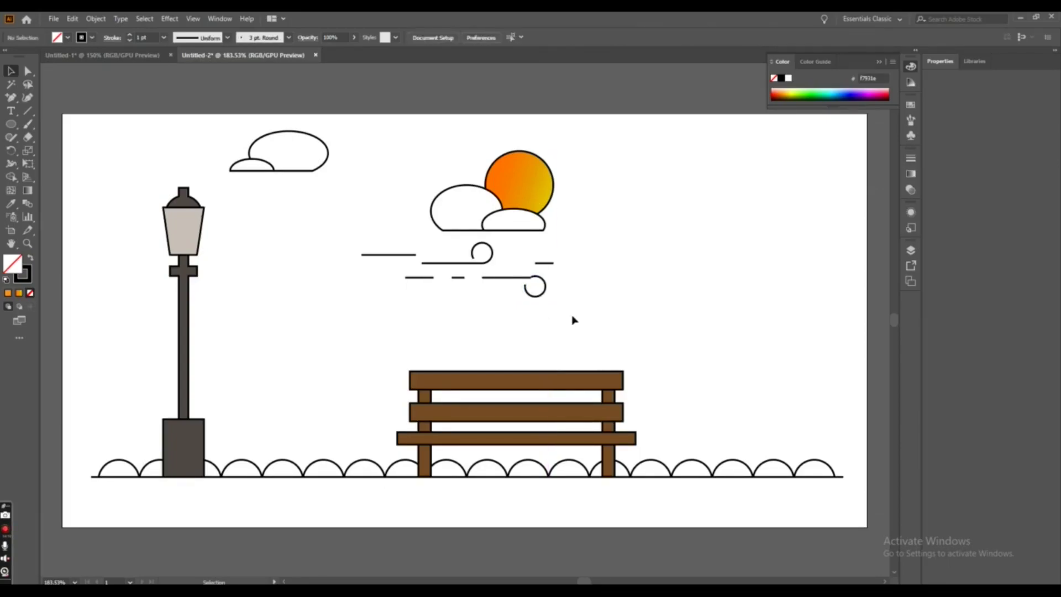
{"action": "left_click", "coordinate": [543, 283]}
{"action": "key", "text": "Down"}
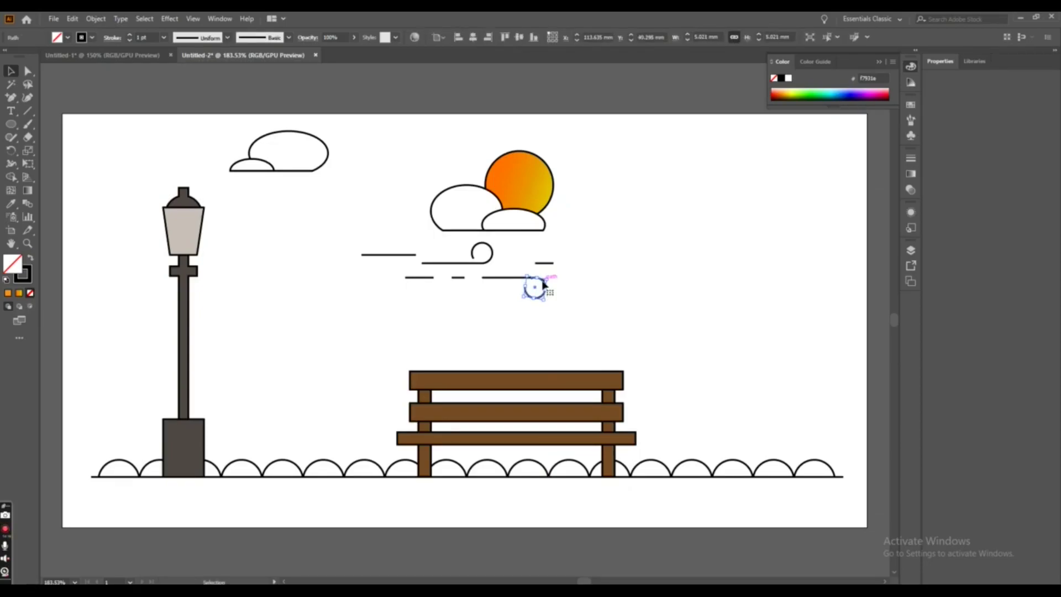
{"action": "key", "text": "Up"}
{"action": "left_click", "coordinate": [557, 314]}
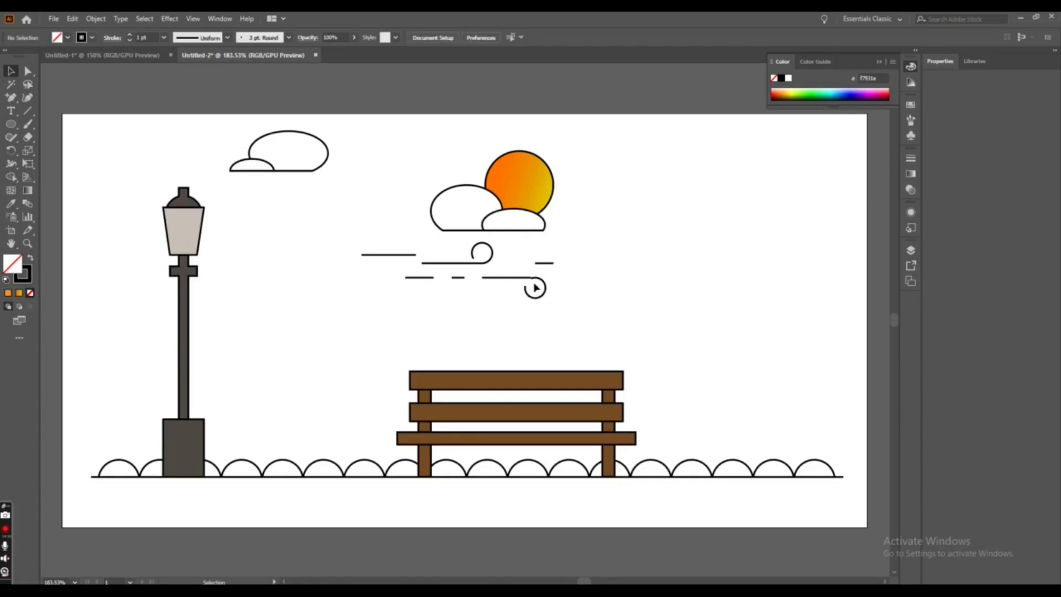
{"action": "left_click_drag", "start_coordinate": [535, 284], "coordinate": [535, 283]}
{"action": "left_click_drag", "start_coordinate": [535, 300], "coordinate": [535, 298]}
Reset the curl's bounding box and enlarge it slightly to about 5.52 mm
{"action": "left_click", "coordinate": [544, 286]}
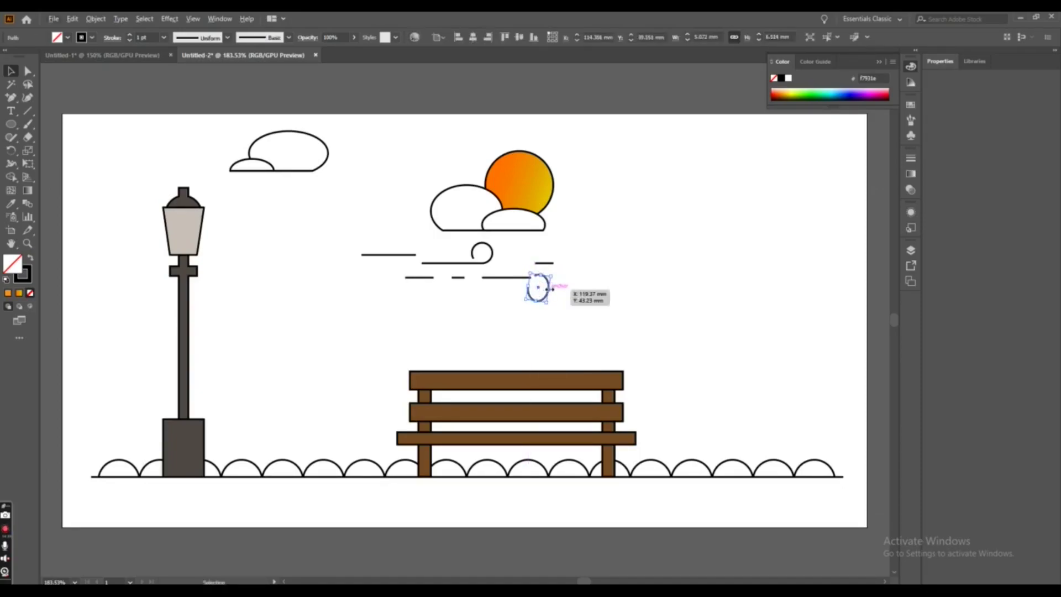
{"action": "right_click", "coordinate": [552, 289]}
{"action": "left_click", "coordinate": [569, 294]}
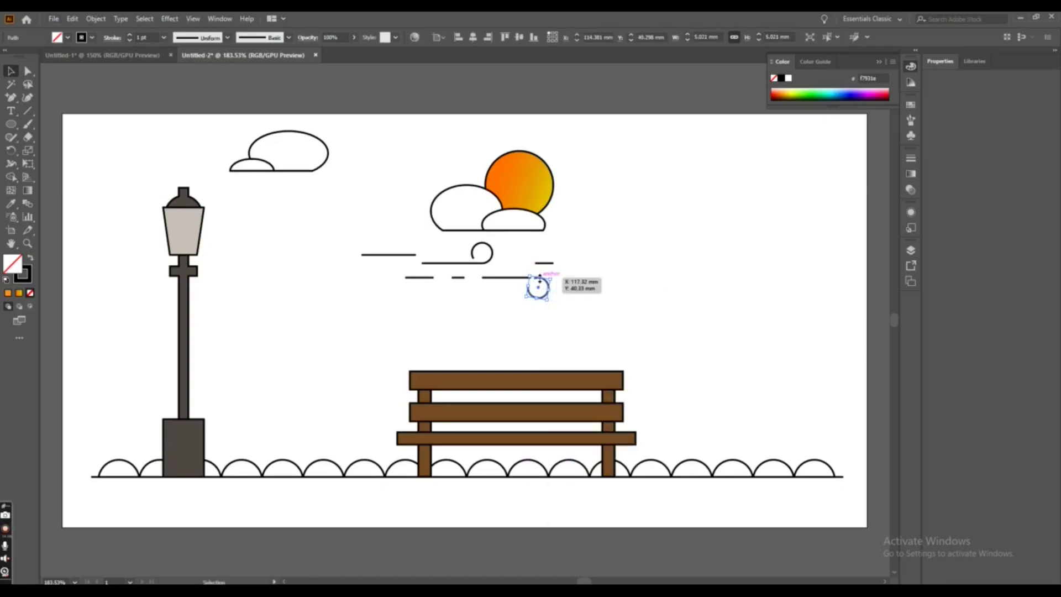
{"action": "left_click_drag", "start_coordinate": [540, 279], "coordinate": [535, 290]}
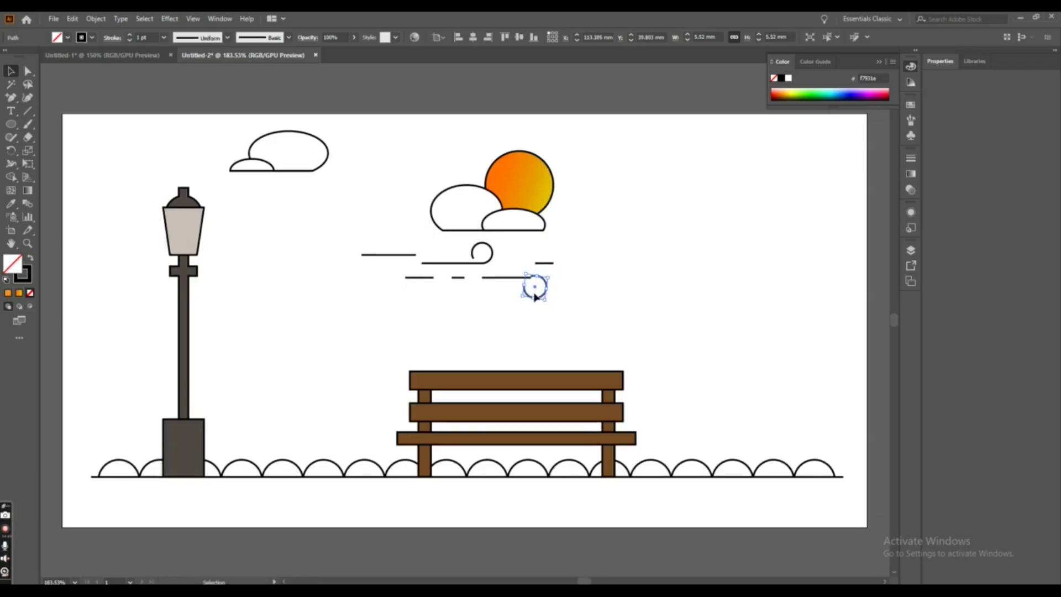
{"action": "left_click", "coordinate": [539, 316]}
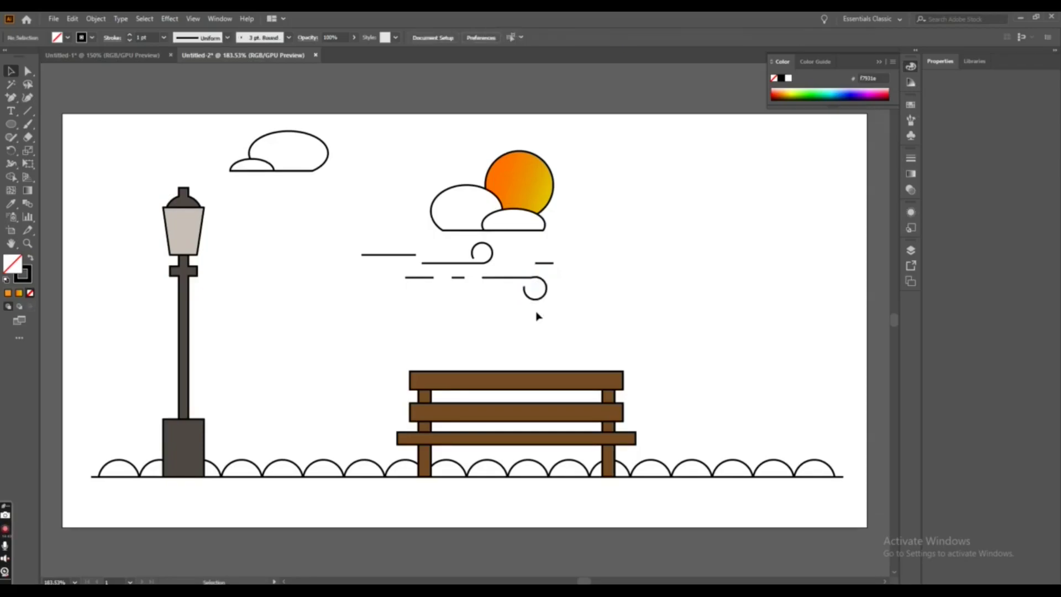
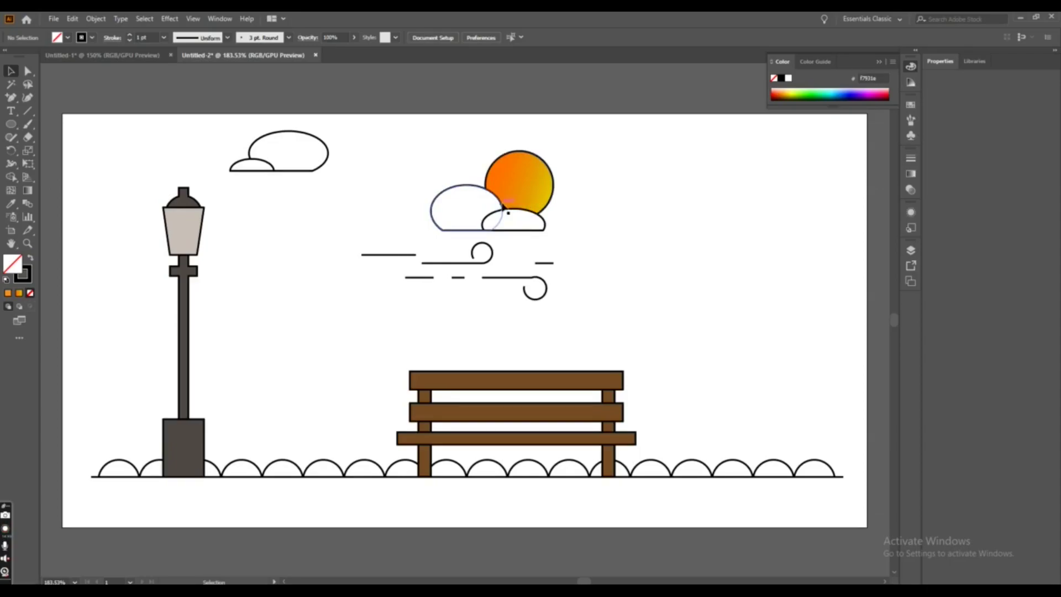
Drag the sun-and-cloud group slightly to the right and deselect it
{"action": "left_click_drag", "start_coordinate": [507, 212], "coordinate": [543, 202]}
{"action": "left_click", "coordinate": [605, 280]}
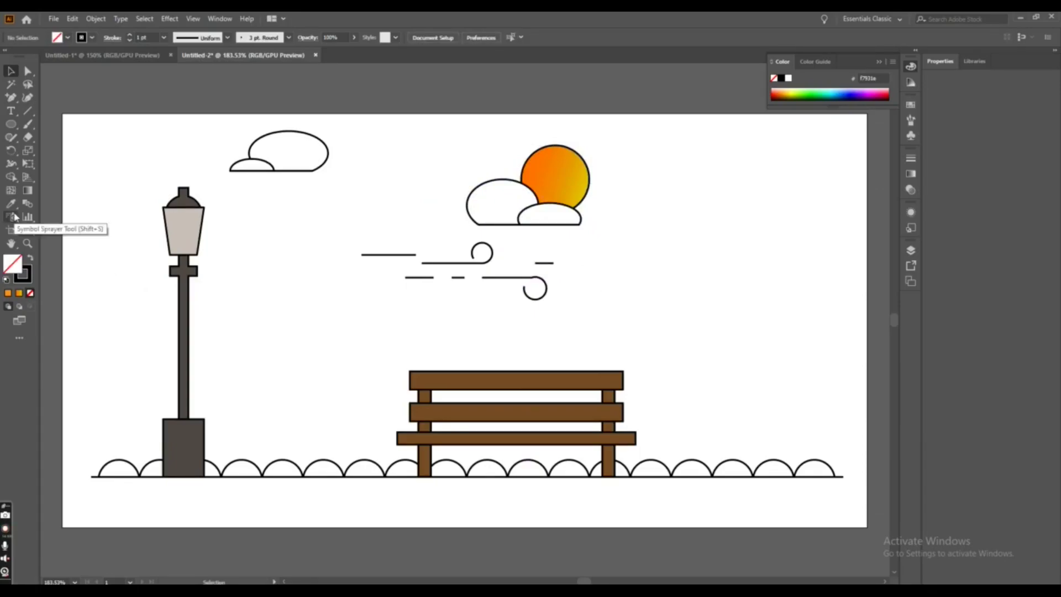
{"action": "left_click", "coordinate": [11, 97]}
Extend the lower spiral wind path with a straight segment and draw a new short wind line
{"action": "left_click", "coordinate": [34, 99]}
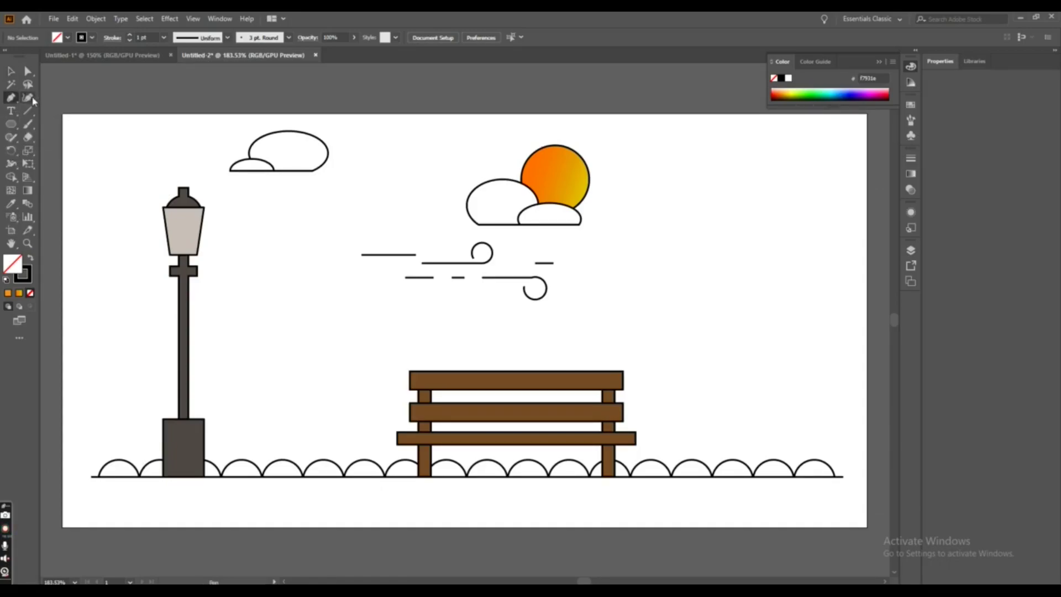
{"action": "left_click", "coordinate": [553, 289]}
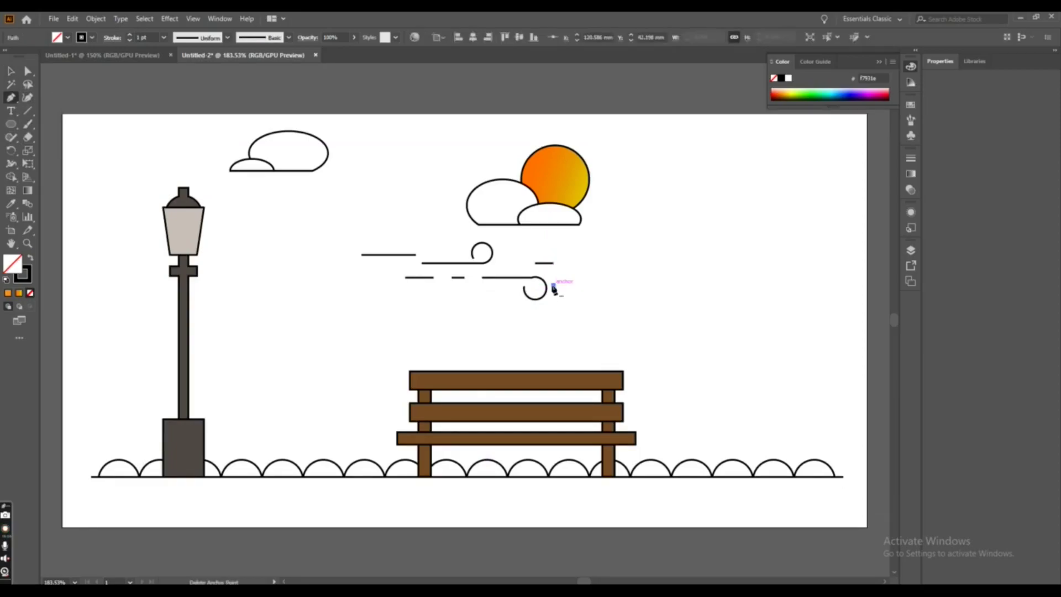
{"action": "left_click", "coordinate": [590, 286]}
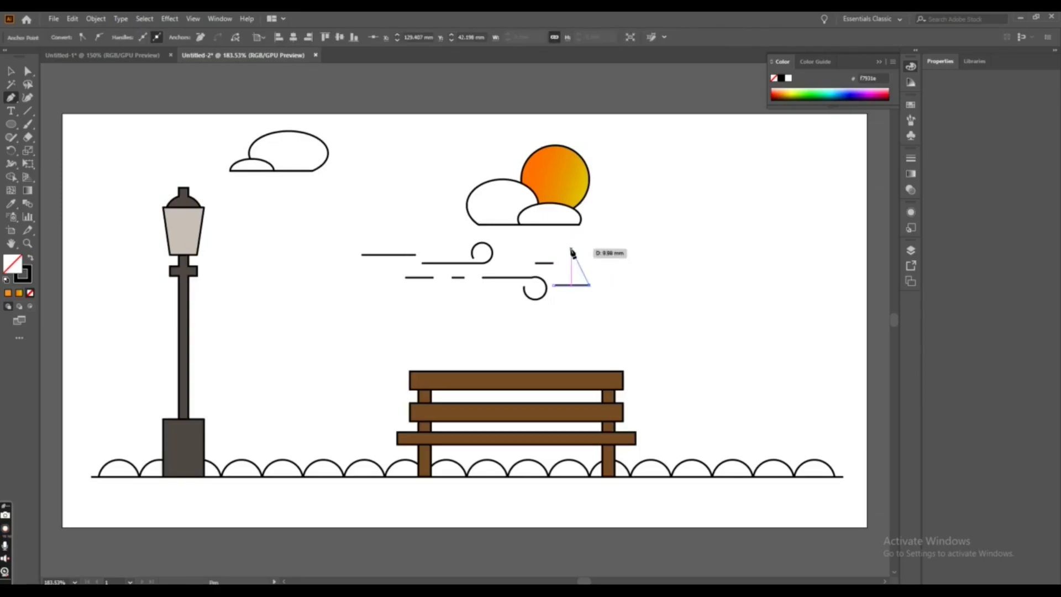
{"action": "key", "text": "Escape"}
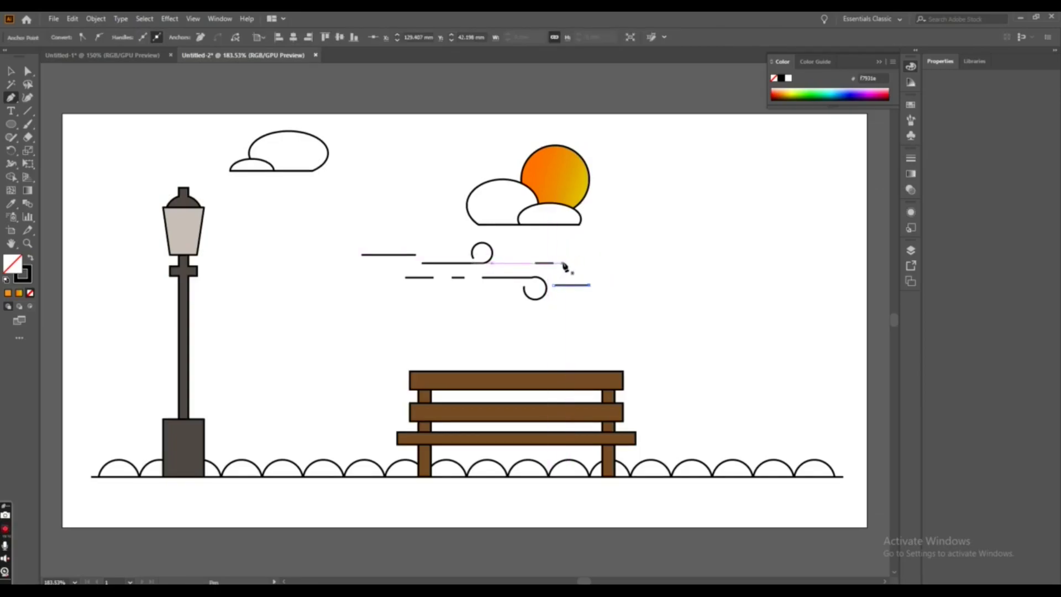
{"action": "left_click", "coordinate": [562, 263]}
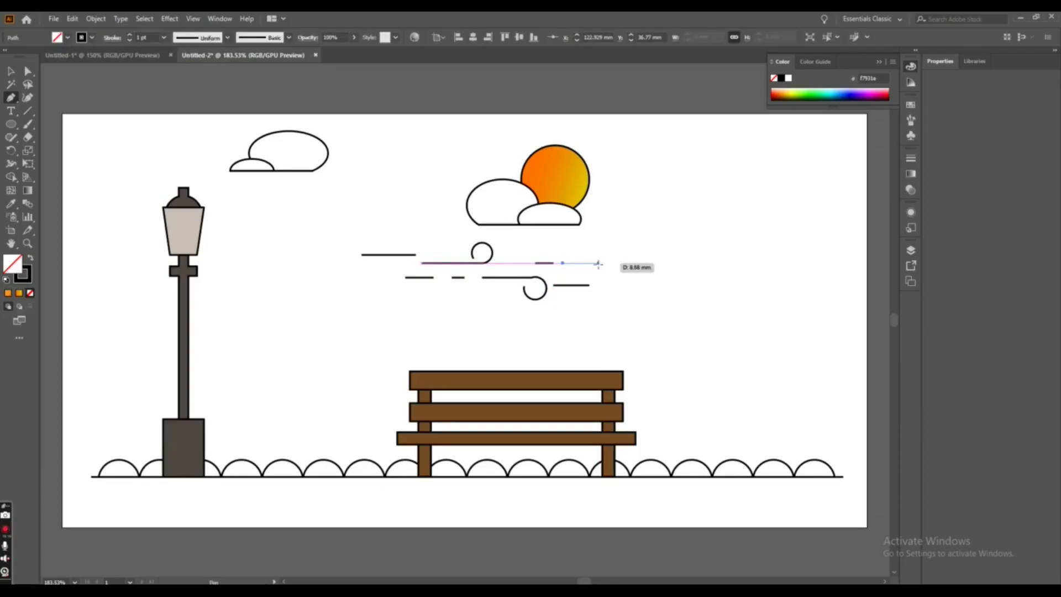
{"action": "left_click", "coordinate": [601, 263]}
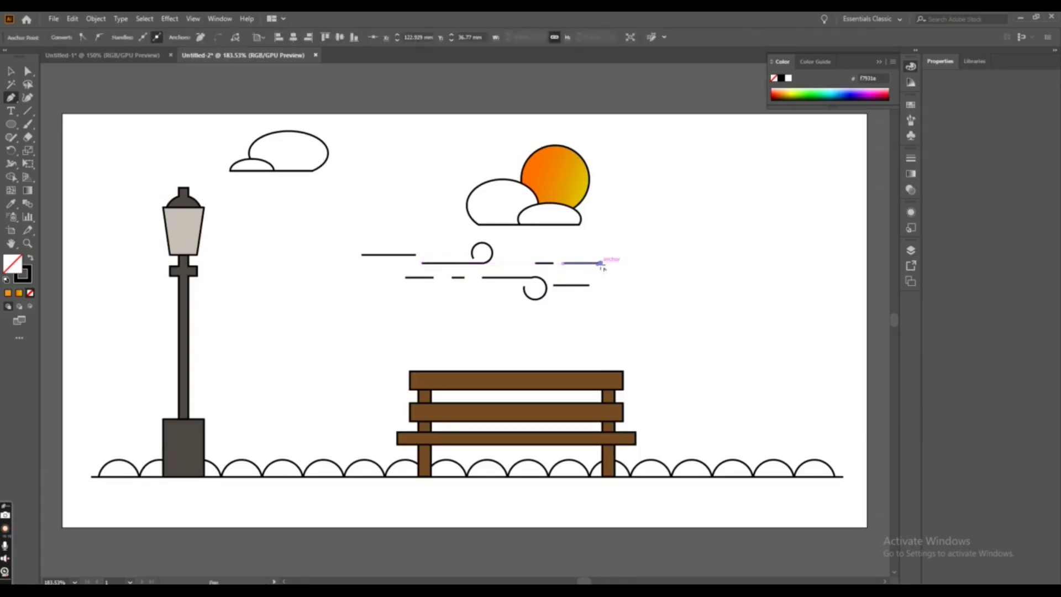
Nudge a short wind stroke slightly left to tidy the spacing
{"action": "key", "text": "v"}
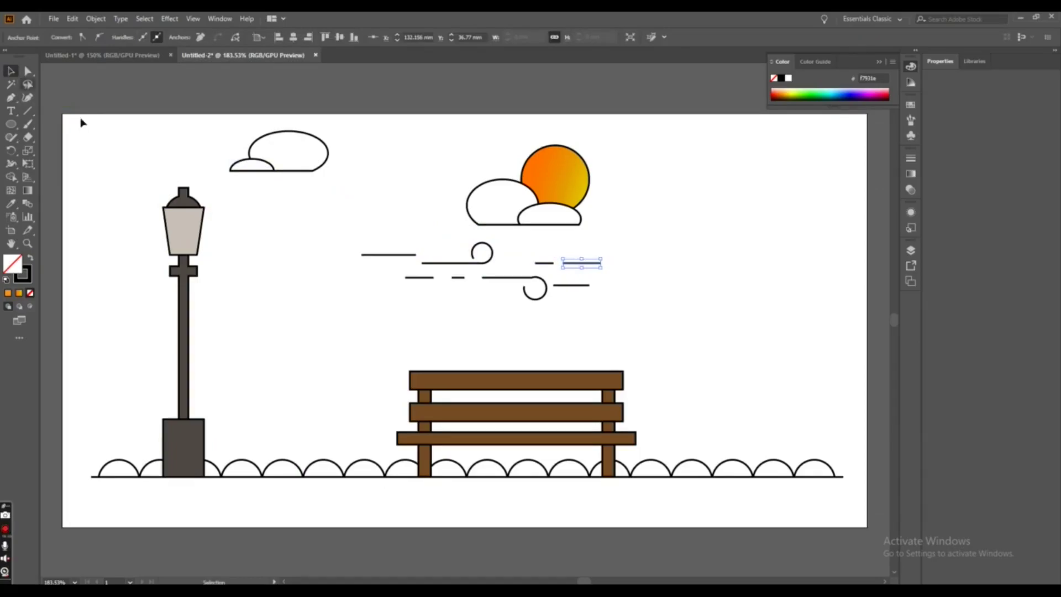
{"action": "left_click", "coordinate": [528, 340]}
{"action": "mouse_move", "coordinate": [542, 262]}
{"action": "left_mouse_down"}
{"action": "mouse_move", "coordinate": [525, 264]}
{"action": "mouse_move", "coordinate": [581, 263]}
{"action": "mouse_move", "coordinate": [569, 288]}
{"action": "left_mouse_up"}
{"action": "left_click", "coordinate": [583, 322]}
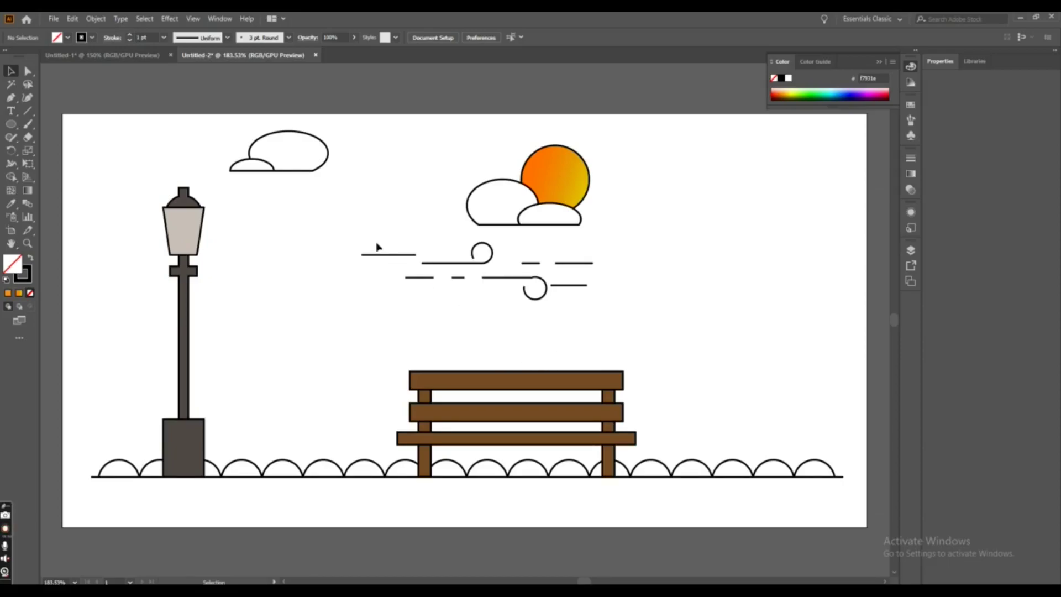
Select all the wind lines and group them together
{"action": "mouse_move", "coordinate": [335, 235]}
{"action": "left_mouse_down"}
{"action": "mouse_move", "coordinate": [561, 298]}
{"action": "mouse_move", "coordinate": [599, 296]}
{"action": "left_mouse_up"}
{"action": "right_click", "coordinate": [599, 296]}
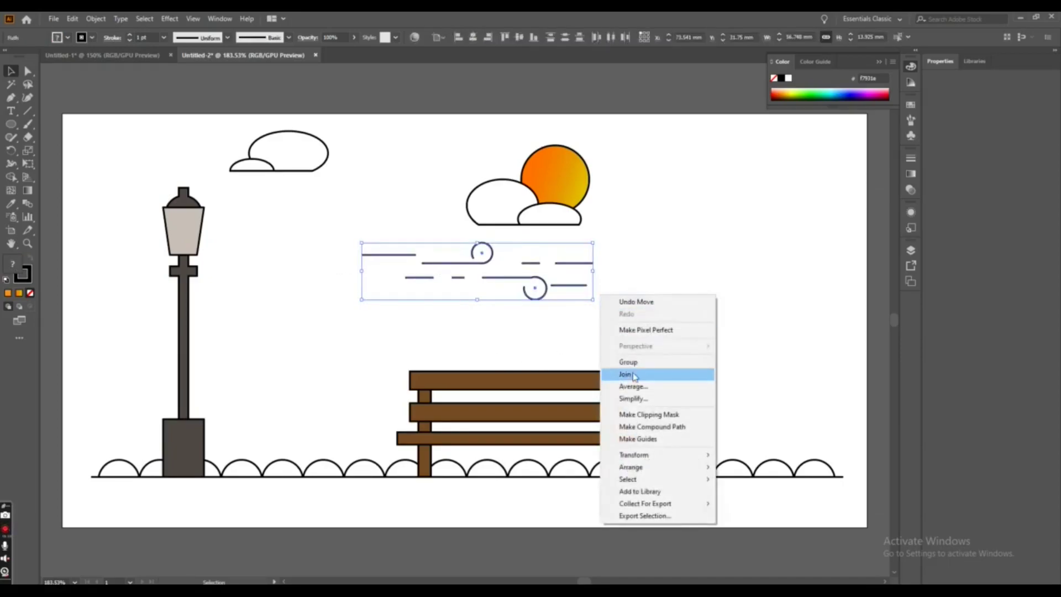
{"action": "left_click", "coordinate": [641, 368]}
{"action": "left_click", "coordinate": [691, 348]}
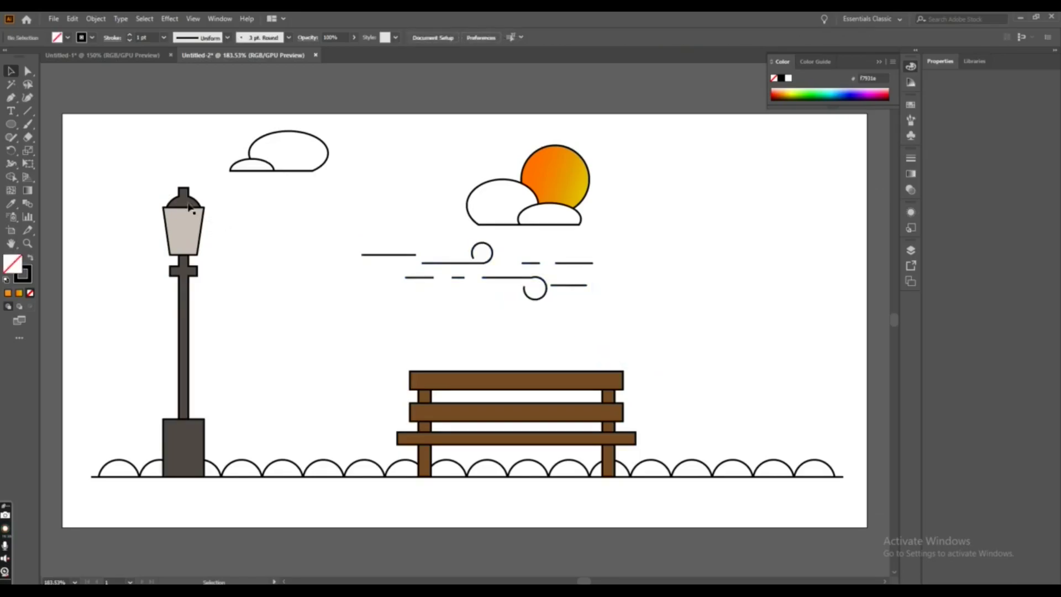
{"action": "right_click", "coordinate": [11, 124]}
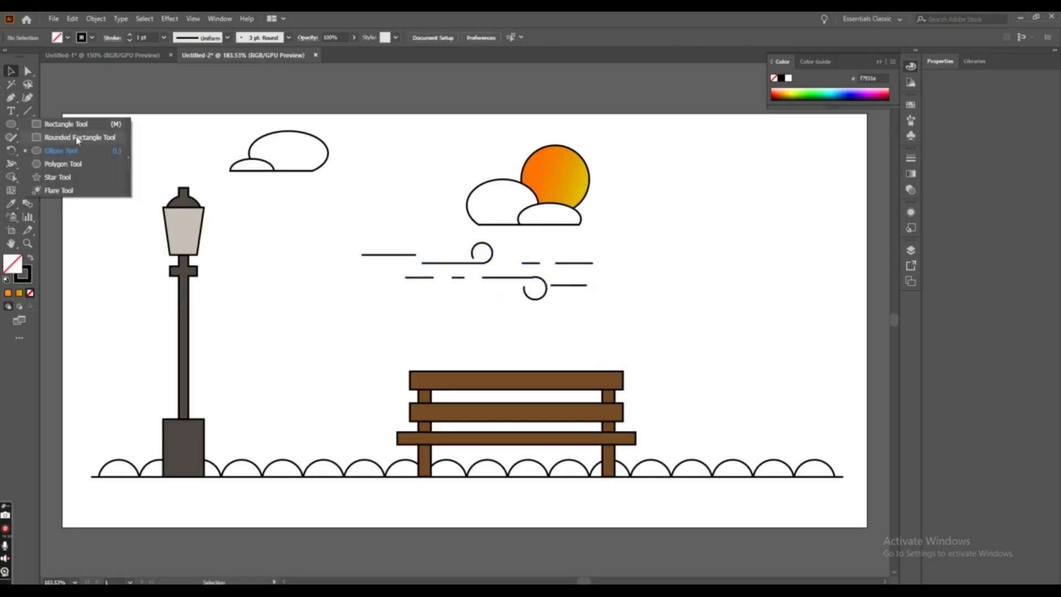
Draw a circle right of the bench, fill it bright green and shift it down-left
{"action": "left_click", "coordinate": [65, 151]}
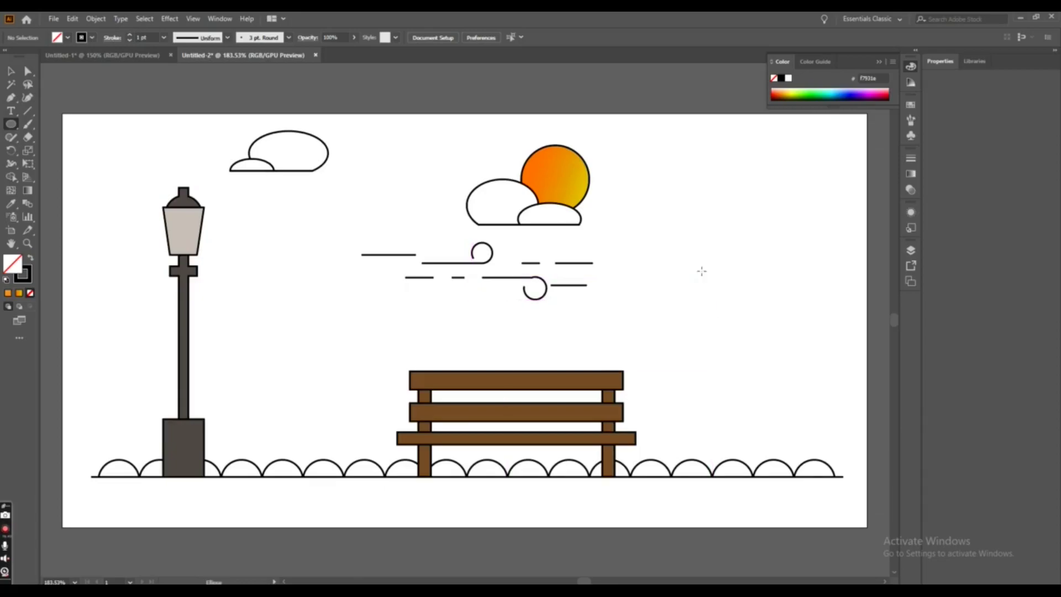
{"action": "left_click_drag", "start_coordinate": [703, 303], "coordinate": [758, 393]}
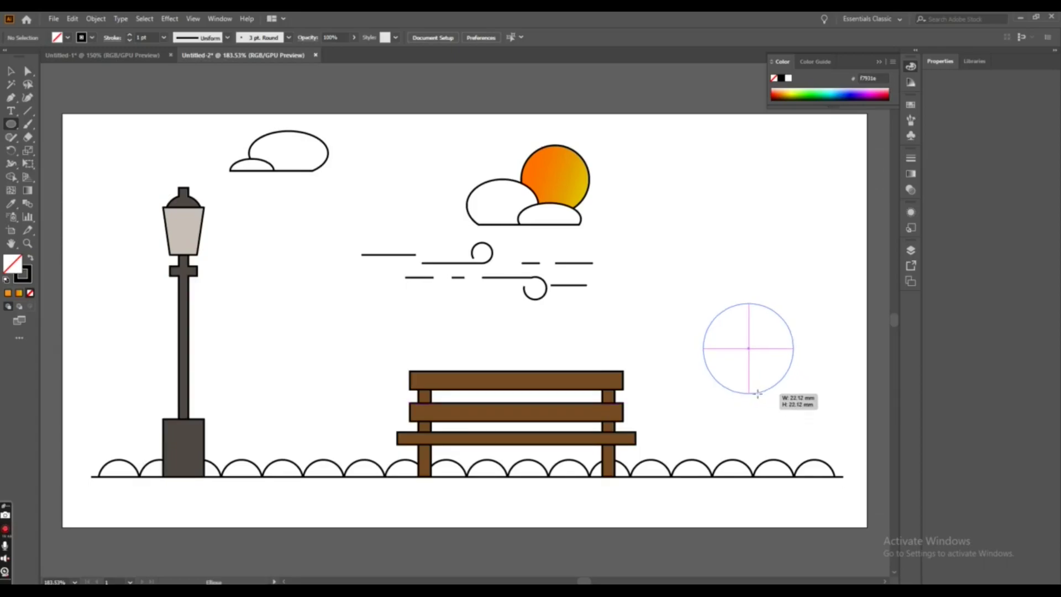
{"action": "left_click_drag", "start_coordinate": [757, 393], "coordinate": [789, 390]}
{"action": "left_click", "coordinate": [9, 71]}
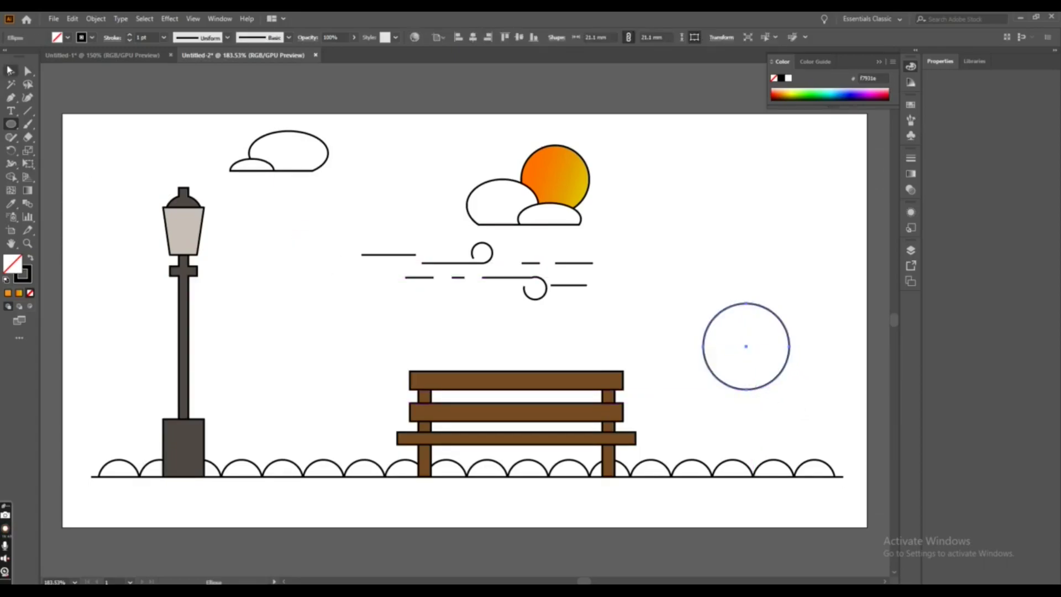
{"action": "double_click", "coordinate": [22, 273]}
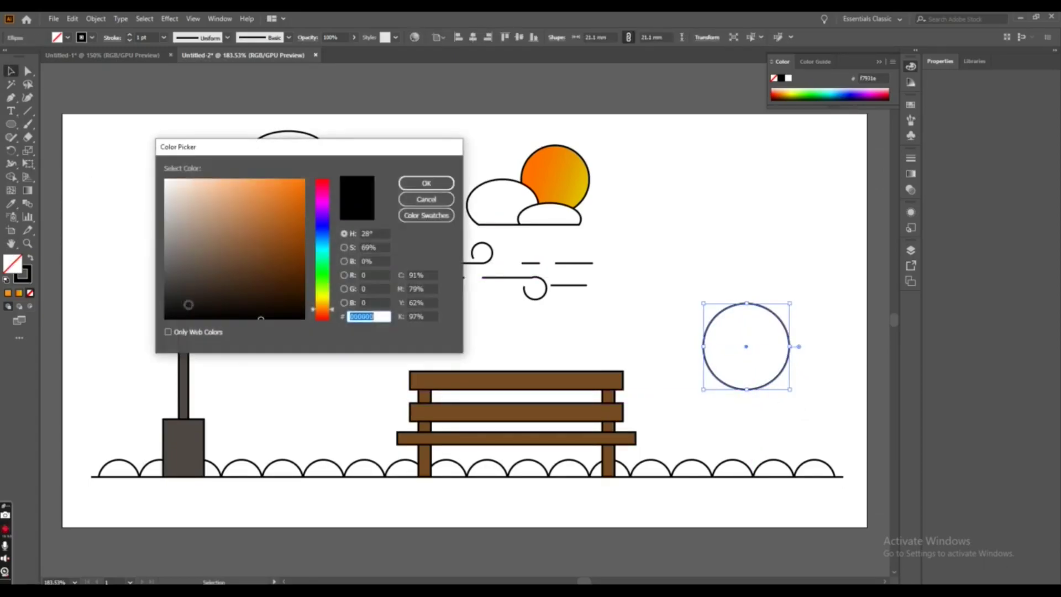
{"action": "left_click", "coordinate": [326, 268]}
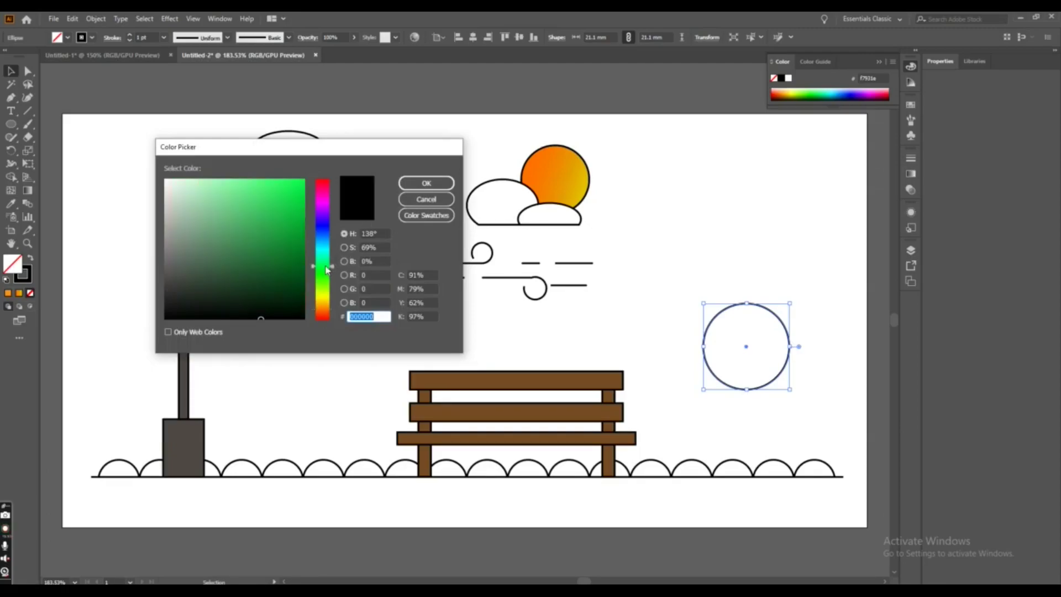
{"action": "left_click", "coordinate": [241, 203]}
{"action": "left_click", "coordinate": [278, 203]}
{"action": "left_click", "coordinate": [402, 184]}
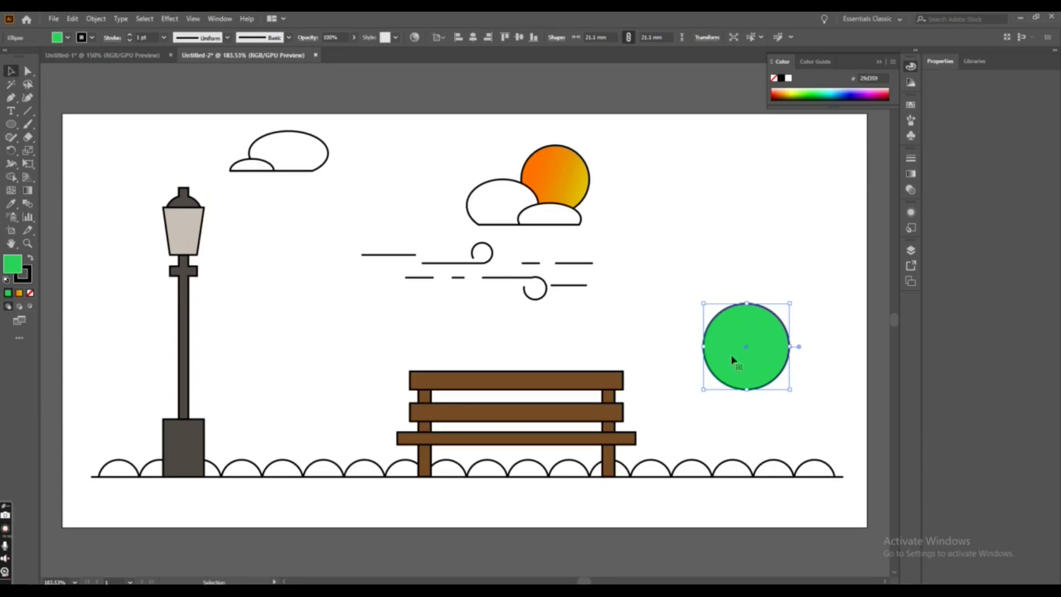
{"action": "left_click_drag", "start_coordinate": [734, 360], "coordinate": [708, 384]}
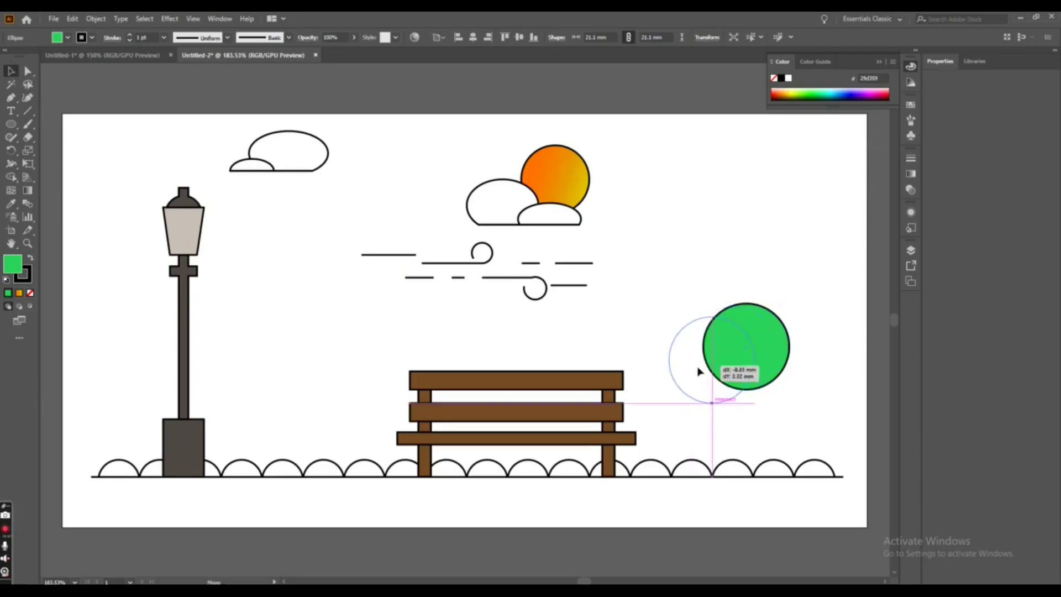
Pull the circle's top anchor upward to form a tall teardrop tree crown
{"action": "left_click", "coordinate": [28, 70]}
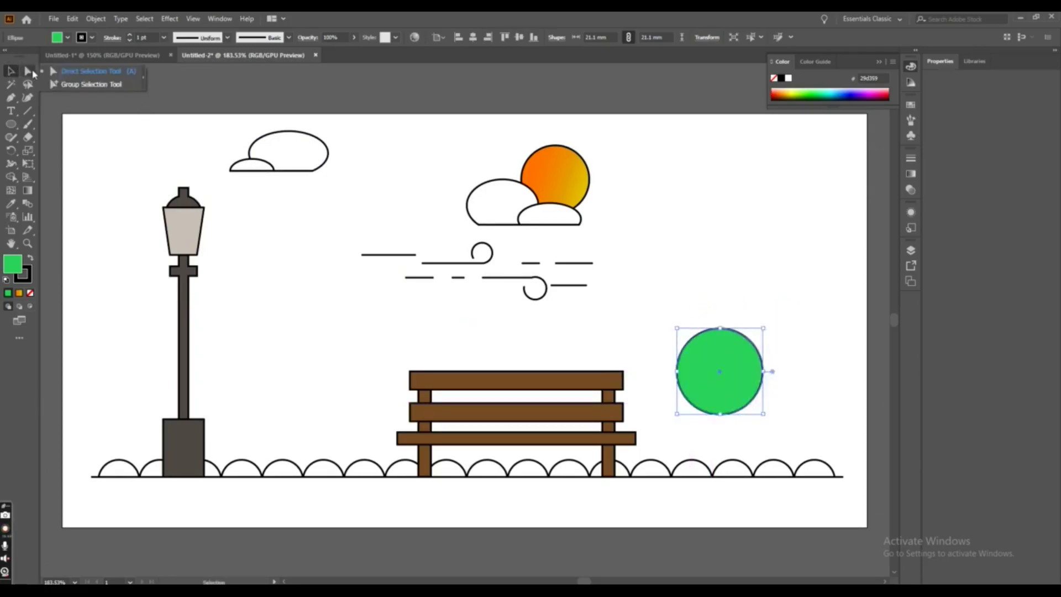
{"action": "left_click", "coordinate": [723, 331]}
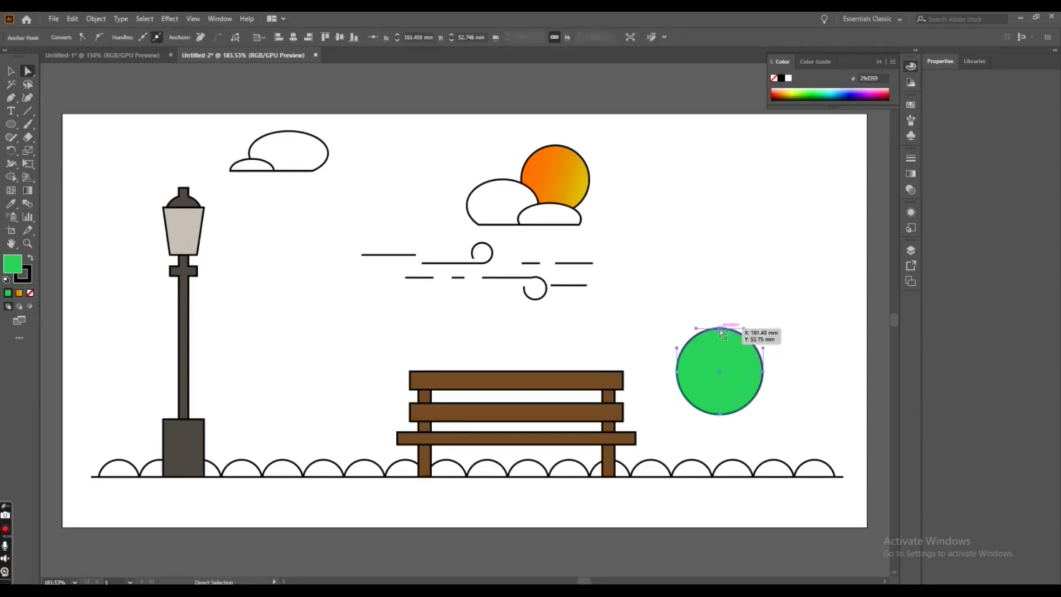
{"action": "left_click_drag", "start_coordinate": [721, 332], "coordinate": [722, 243]}
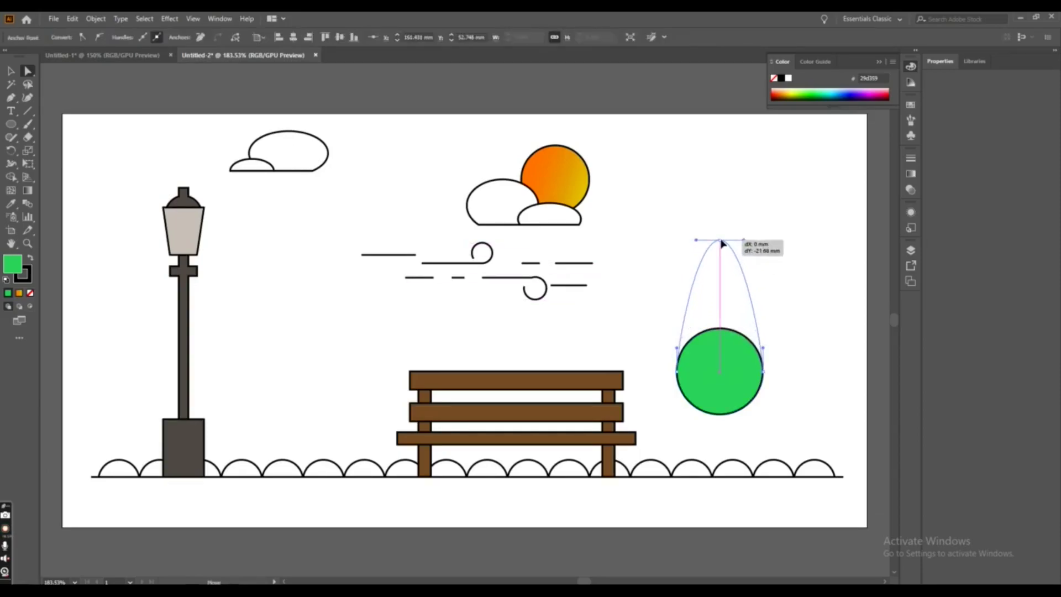
{"action": "left_click_drag", "start_coordinate": [722, 243], "coordinate": [723, 244]}
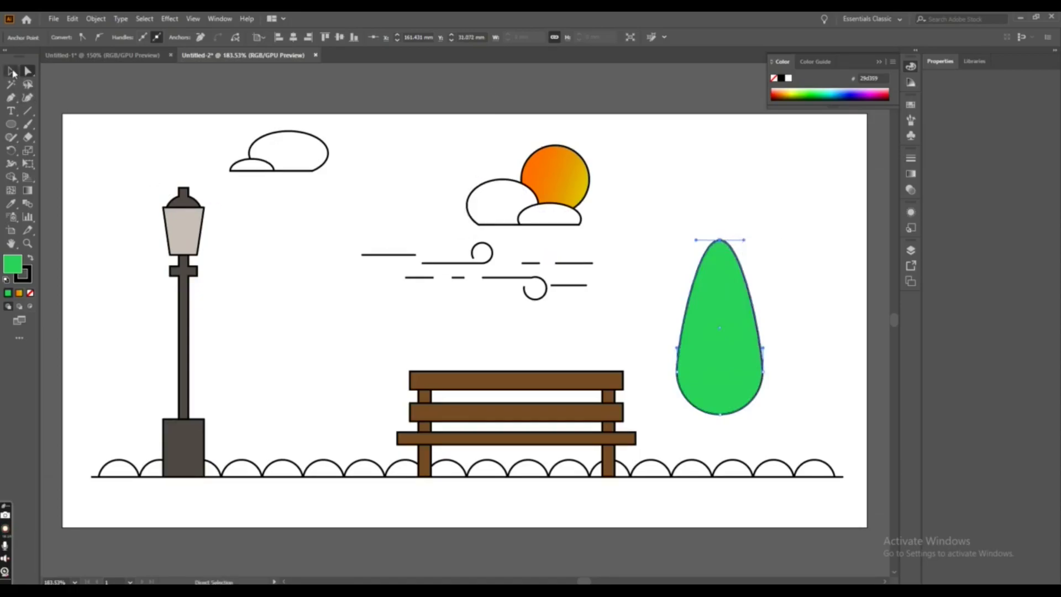
{"action": "left_click", "coordinate": [12, 72]}
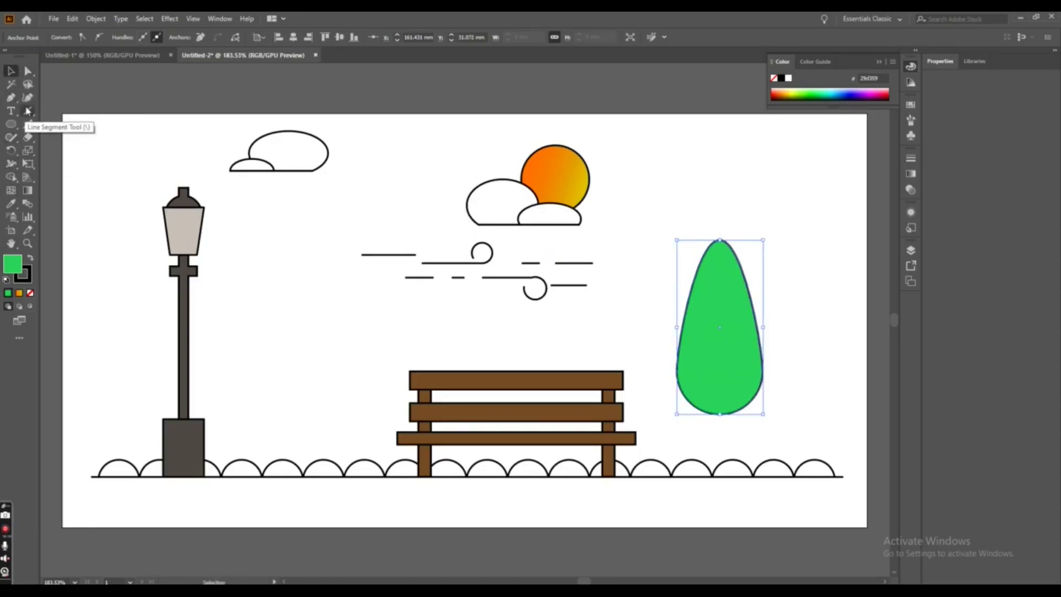
Draw a straight trunk line from the bottom of the crown down to the ground
{"action": "left_click_drag", "start_coordinate": [27, 111], "coordinate": [47, 112]}
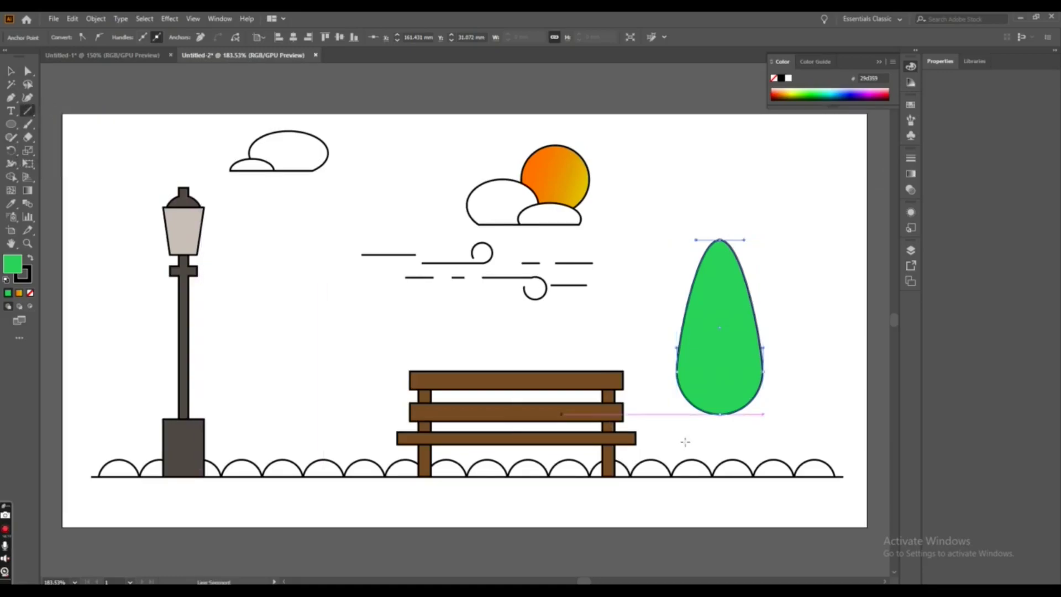
{"action": "left_click", "coordinate": [720, 414]}
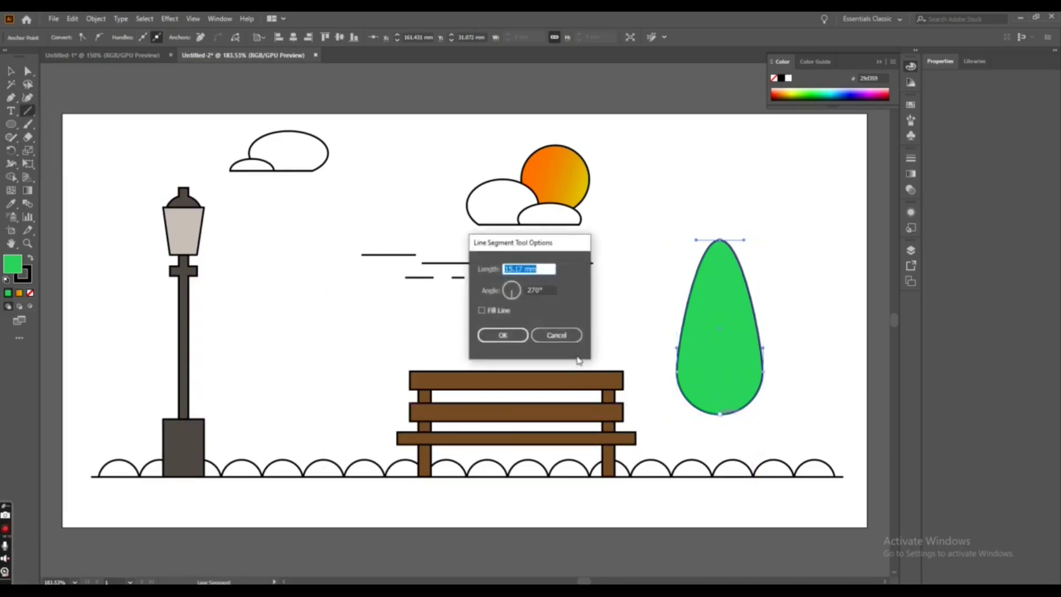
{"action": "left_click", "coordinate": [557, 334]}
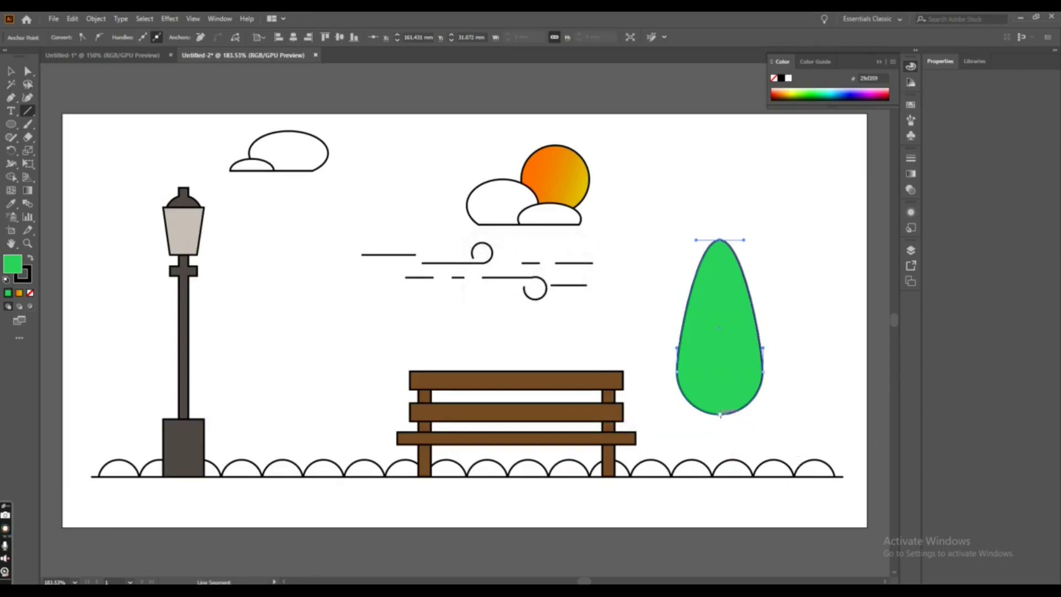
{"action": "left_click_drag", "start_coordinate": [720, 414], "coordinate": [725, 476]}
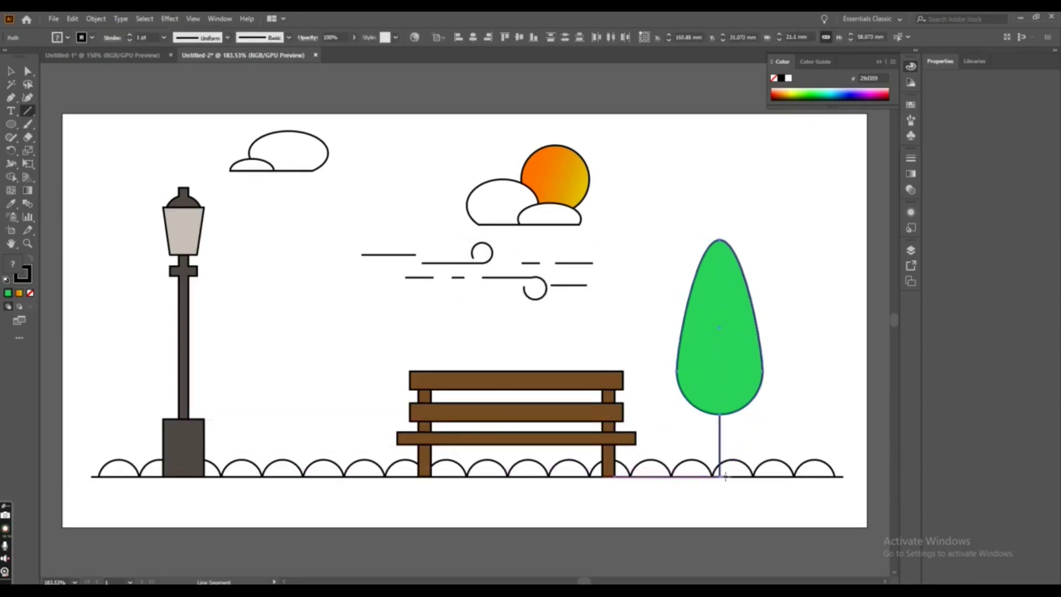
{"action": "left_click", "coordinate": [11, 70]}
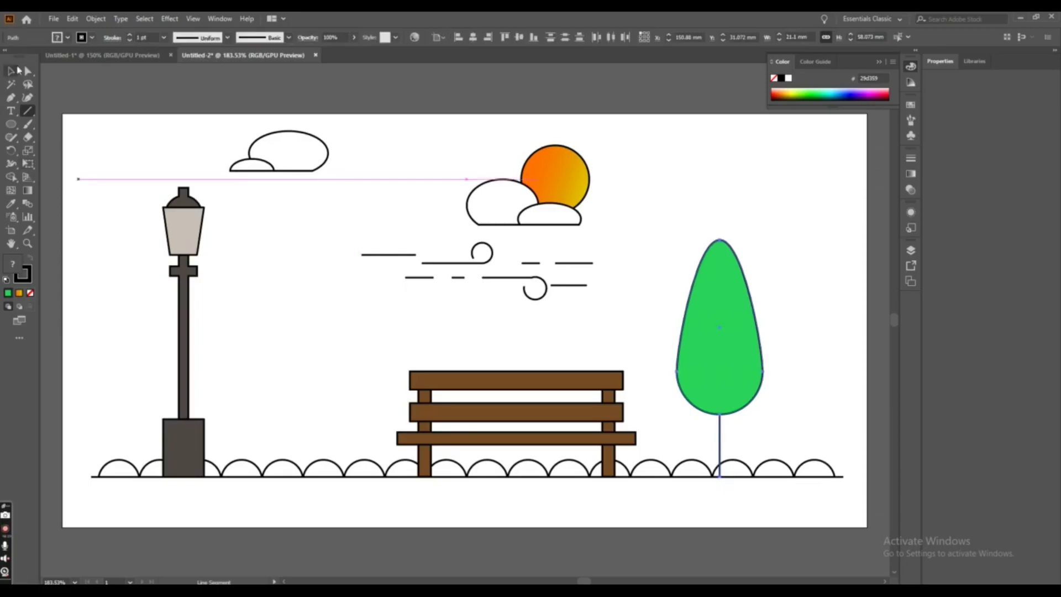
{"action": "left_click", "coordinate": [645, 299]}
Group the crown and trunk, shorten the tree from the top and shift it right
{"action": "left_click_drag", "start_coordinate": [646, 291], "coordinate": [753, 424]}
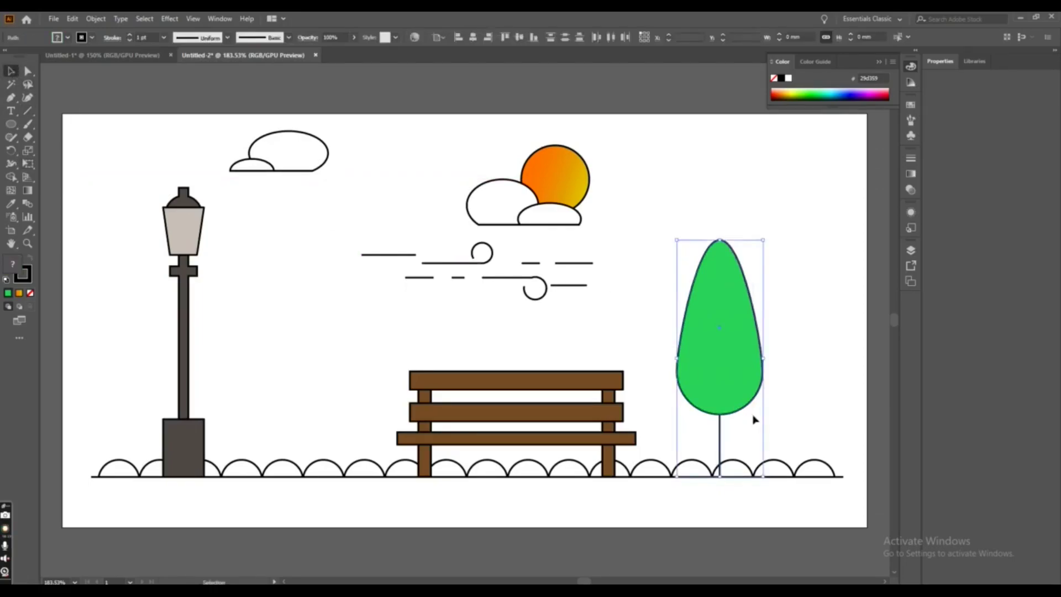
{"action": "right_click", "coordinate": [754, 423]}
{"action": "left_click", "coordinate": [794, 250]}
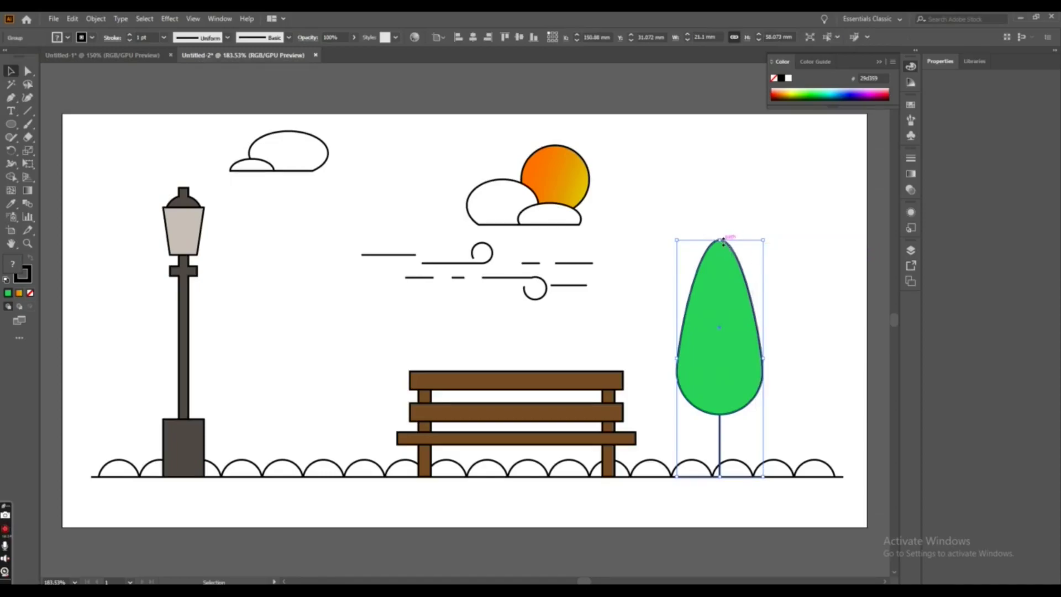
{"action": "left_click_drag", "start_coordinate": [720, 240], "coordinate": [723, 270]}
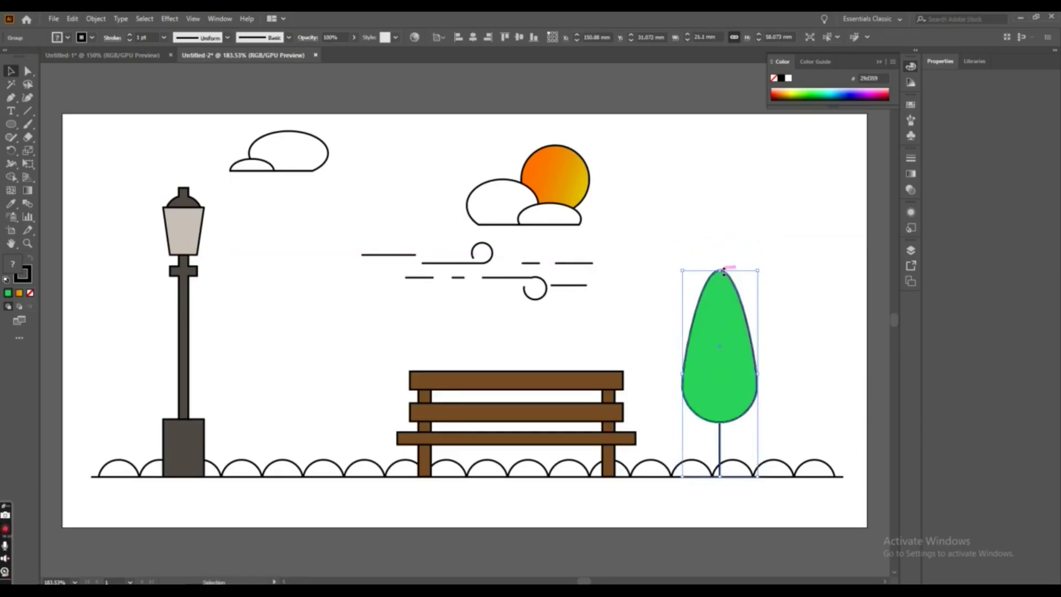
{"action": "left_click", "coordinate": [776, 524]}
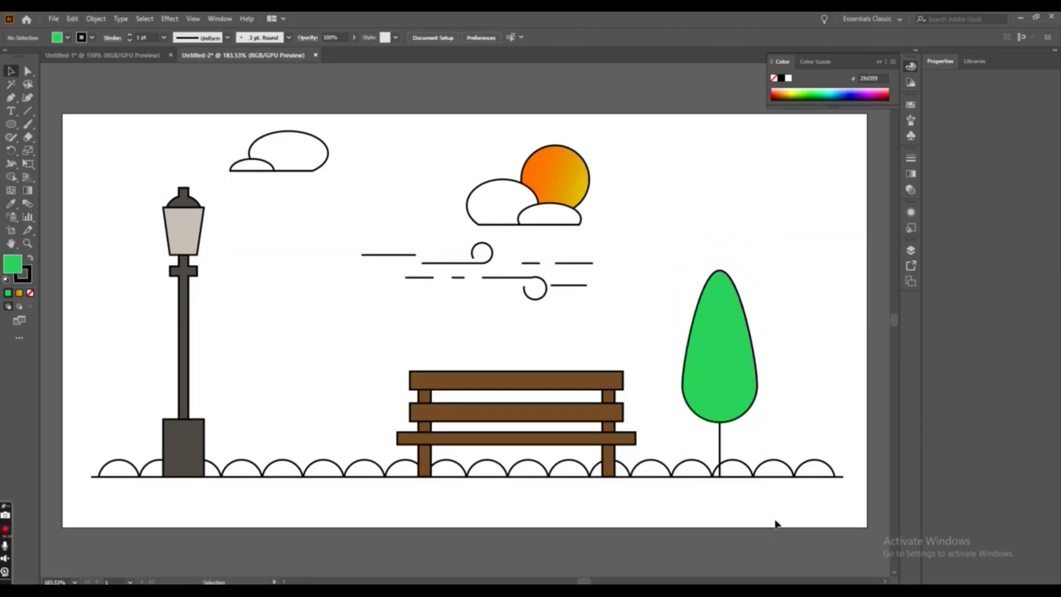
{"action": "left_click_drag", "start_coordinate": [726, 380], "coordinate": [740, 383]}
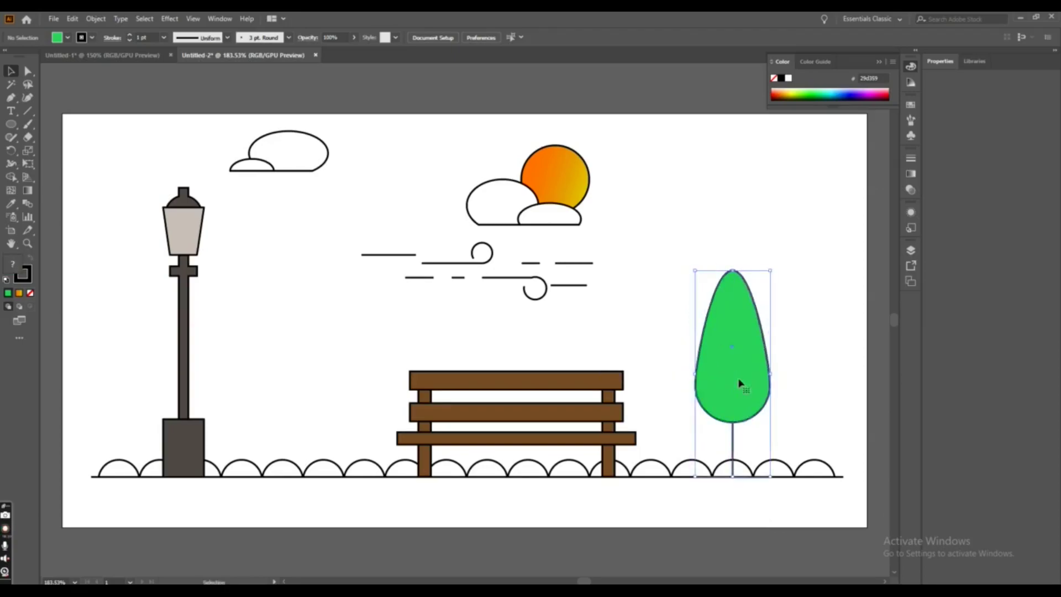
Draw three overlapping circles for the bush between the lamp post and bench
{"action": "mouse_move", "coordinate": [11, 124]}
{"action": "left_mouse_down"}
{"action": "mouse_move", "coordinate": [61, 137]}
{"action": "mouse_move", "coordinate": [61, 150]}
{"action": "left_mouse_up"}
{"action": "left_click_drag", "start_coordinate": [218, 316], "coordinate": [283, 380]}
{"action": "left_click_drag", "start_coordinate": [294, 368], "coordinate": [332, 377]}
{"action": "left_click_drag", "start_coordinate": [228, 385], "coordinate": [252, 378]}
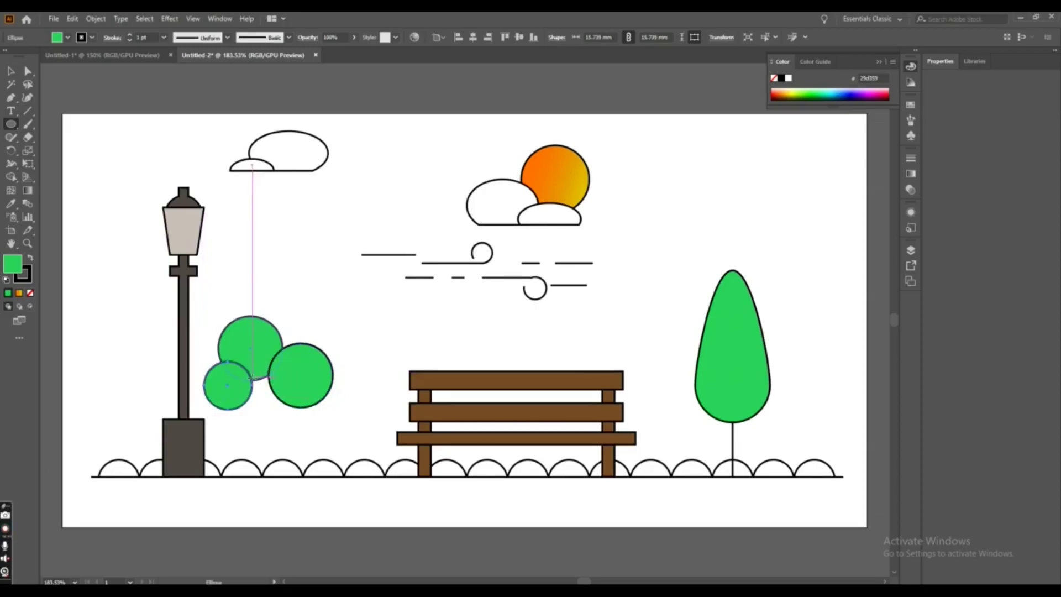
{"action": "left_click", "coordinate": [9, 71]}
Rearrange the bush circles, widen the right one into an ellipse, and select all three
{"action": "left_click_drag", "start_coordinate": [238, 337], "coordinate": [249, 337]}
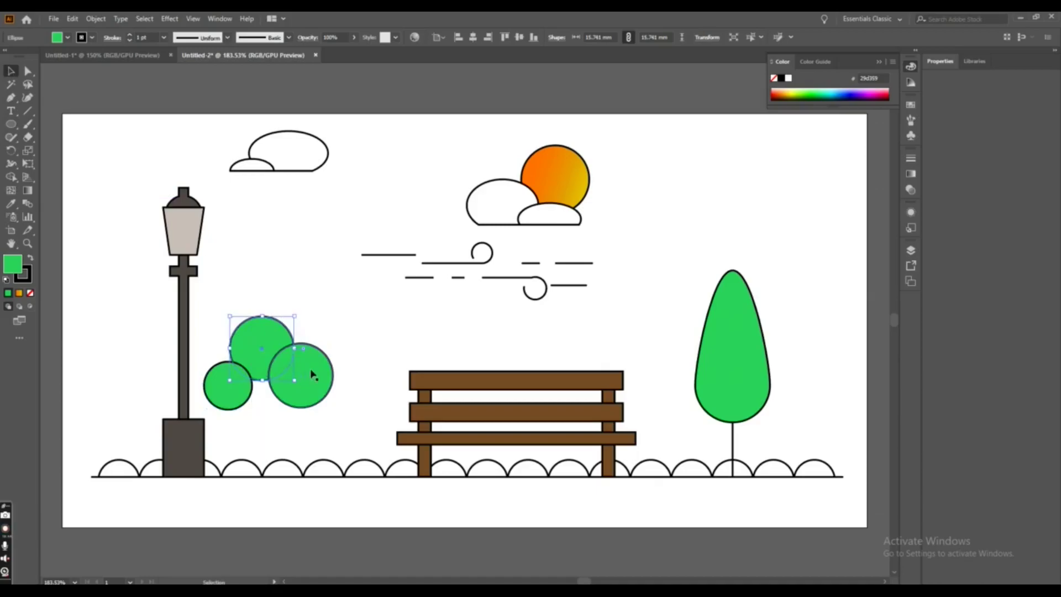
{"action": "left_click_drag", "start_coordinate": [312, 375], "coordinate": [304, 394]}
{"action": "left_click_drag", "start_coordinate": [225, 390], "coordinate": [225, 378]}
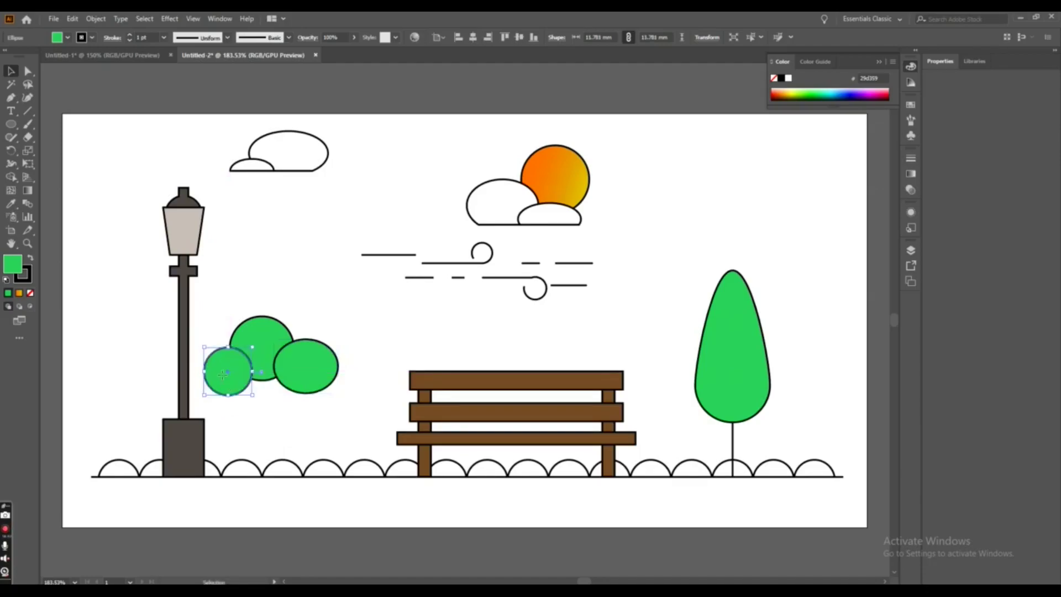
{"action": "left_click", "coordinate": [243, 411]}
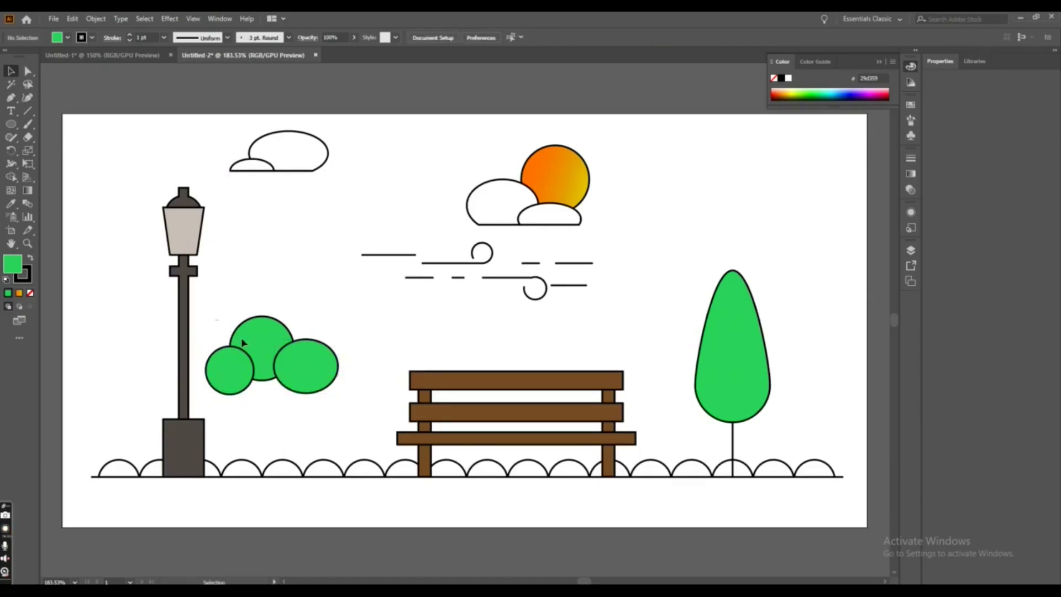
{"action": "left_click_drag", "start_coordinate": [215, 322], "coordinate": [294, 372]}
{"action": "left_click_drag", "start_coordinate": [9, 101], "coordinate": [88, 104]}
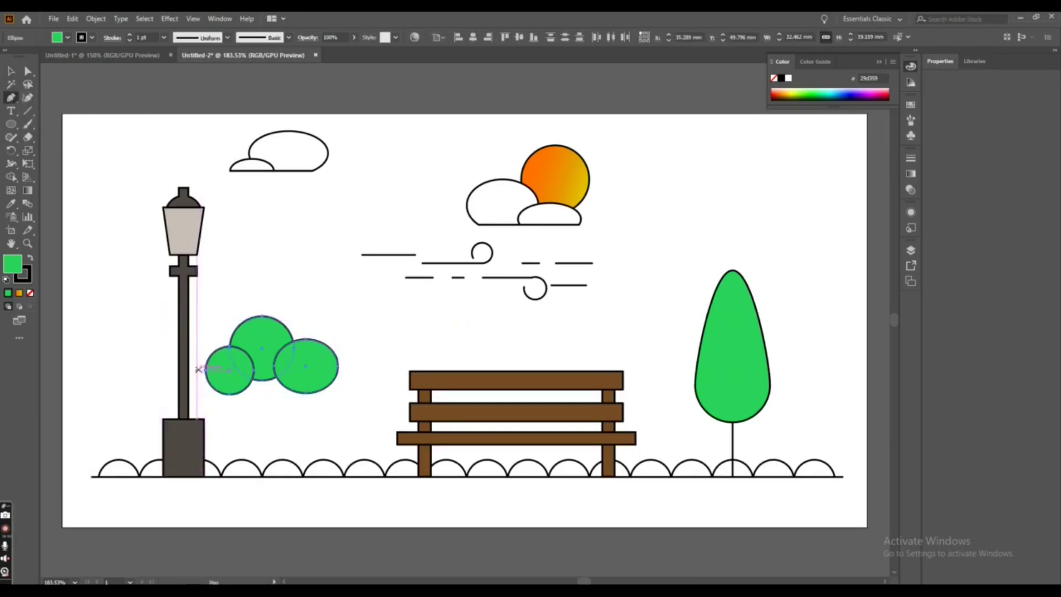
Draw a horizontal cut line across the bush and select it with the circles
{"action": "left_click_drag", "start_coordinate": [10, 97], "coordinate": [55, 105]}
{"action": "left_click", "coordinate": [196, 372]}
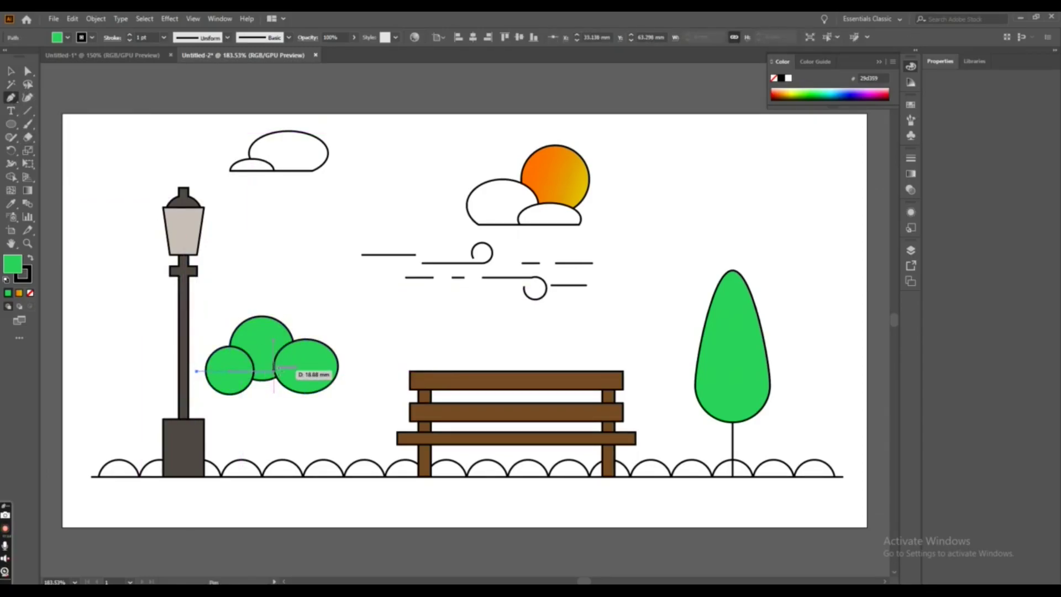
{"action": "left_click", "coordinate": [362, 371]}
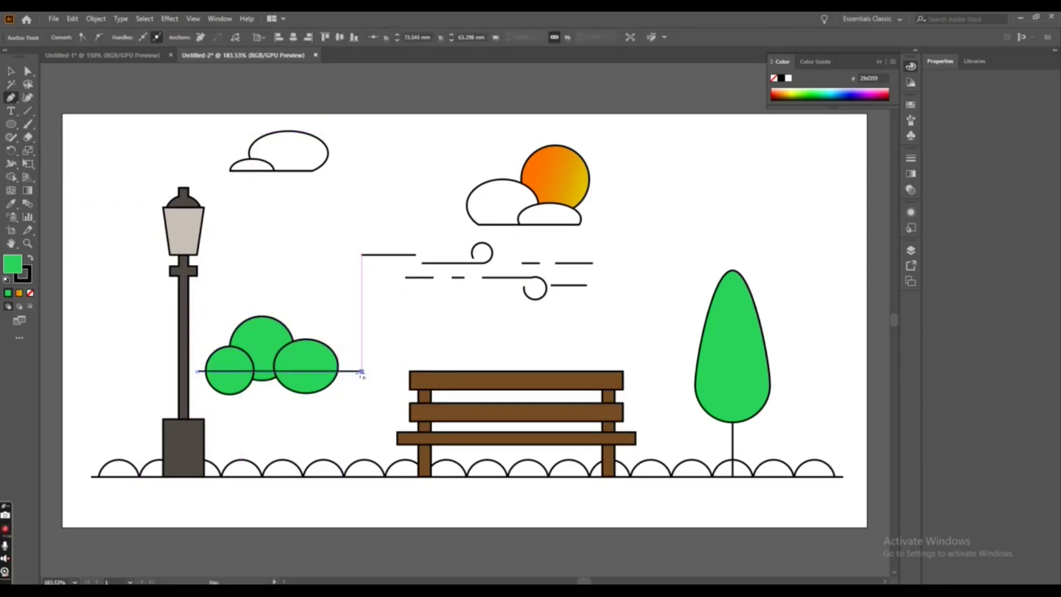
{"action": "left_click", "coordinate": [10, 74]}
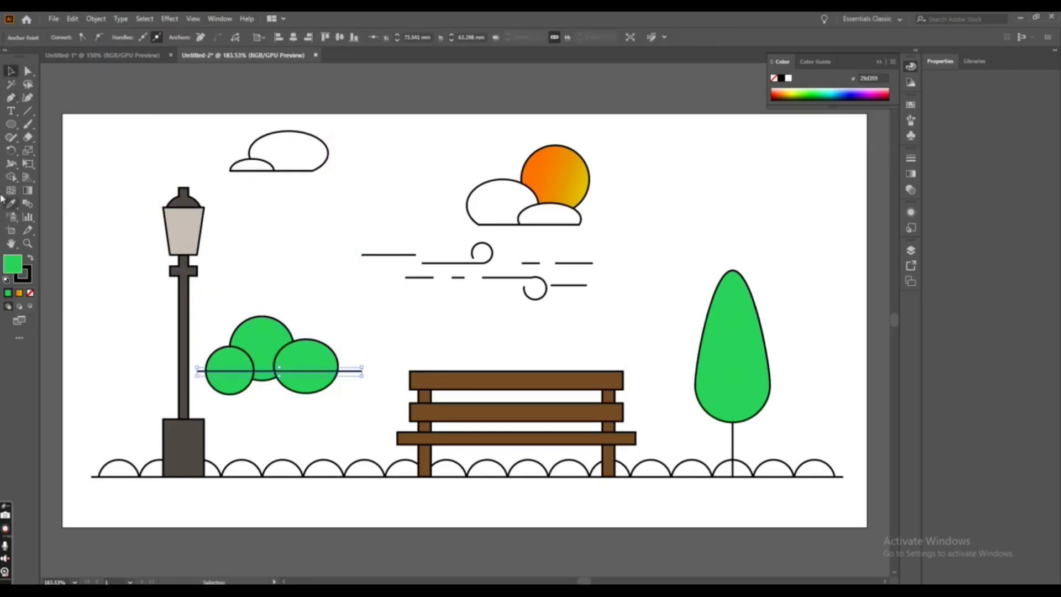
{"action": "left_click", "coordinate": [327, 387], "text": "shift"}
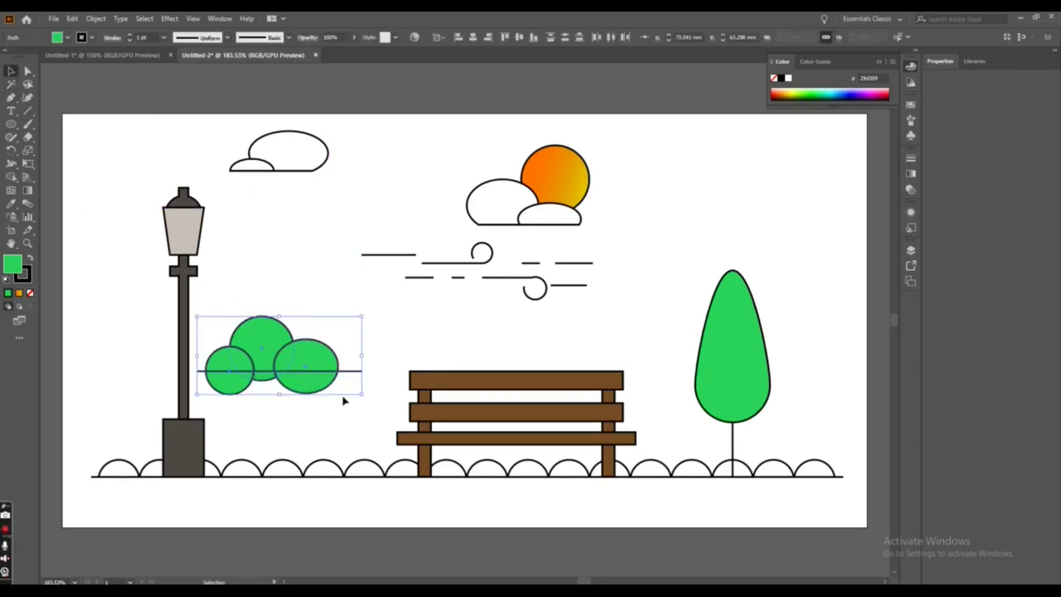
Remove the three circles' parts below the line with the Shape Builder
{"action": "left_click", "coordinate": [10, 177]}
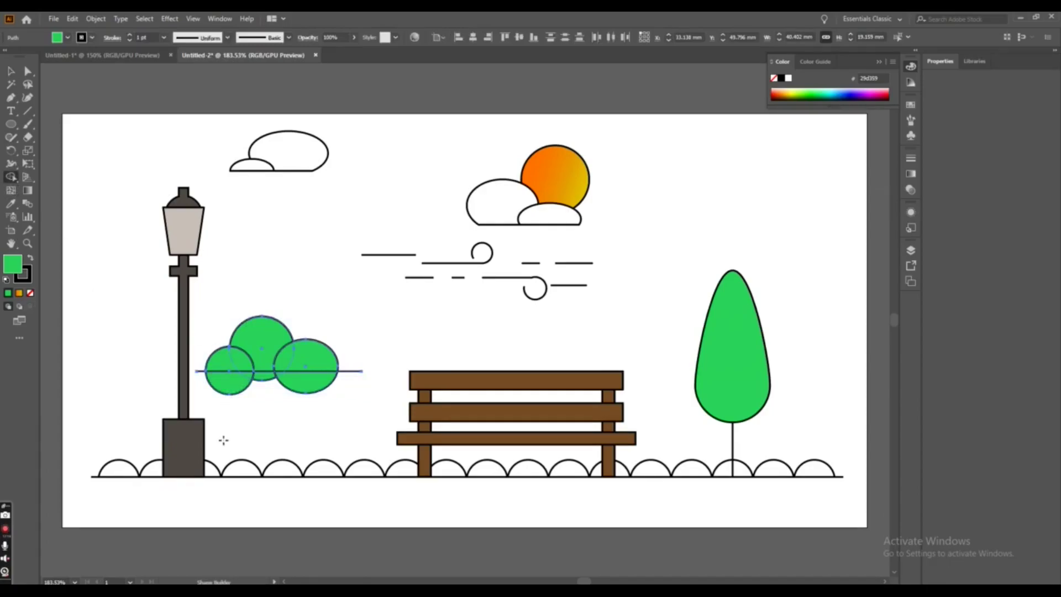
{"action": "left_click", "coordinate": [223, 384], "text": "alt"}
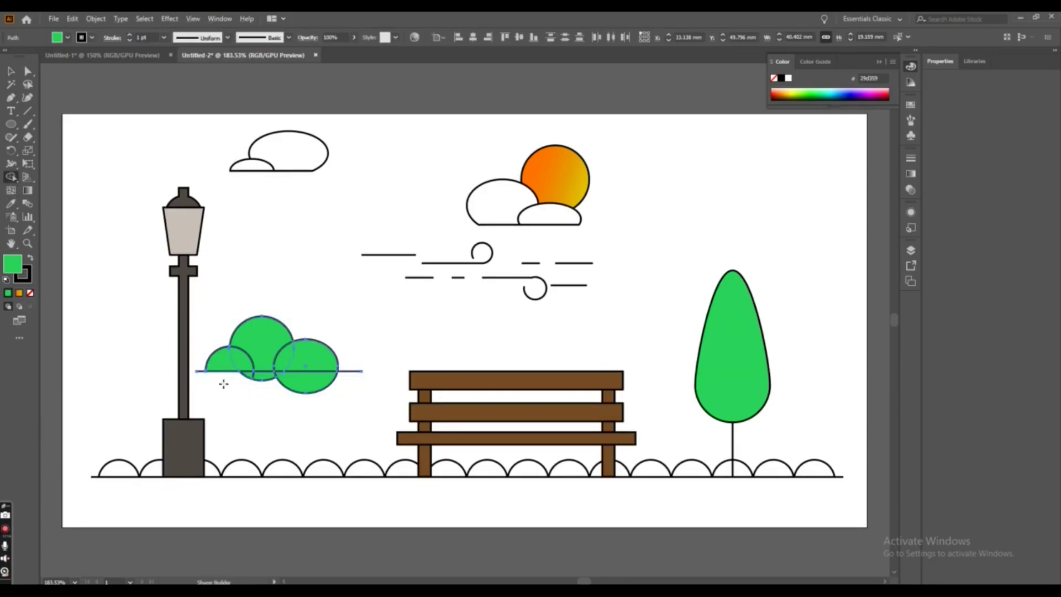
{"action": "left_click", "coordinate": [257, 376], "text": "alt"}
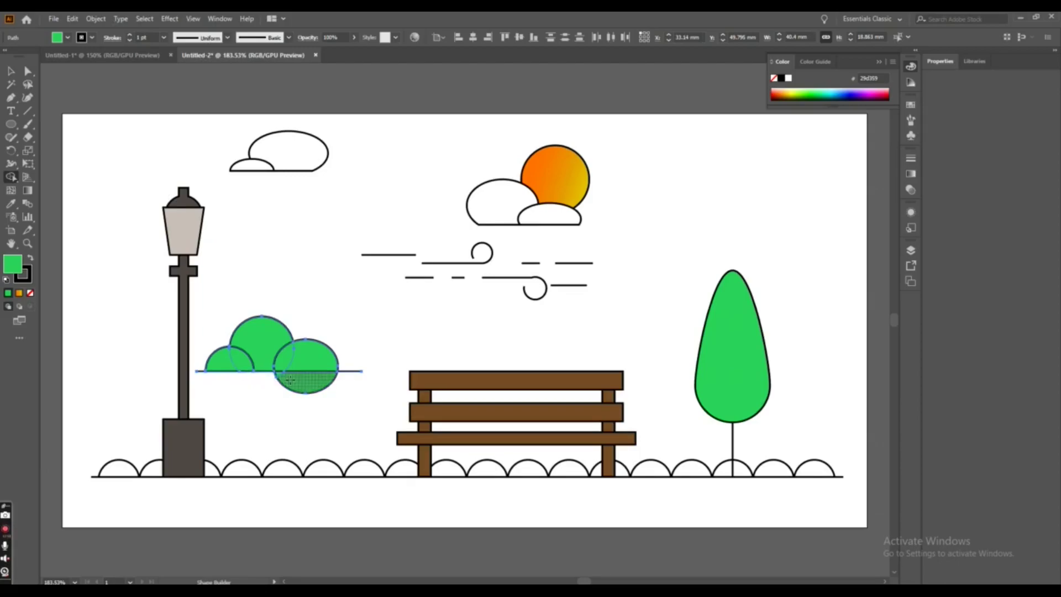
{"action": "left_click", "coordinate": [304, 383], "text": "alt"}
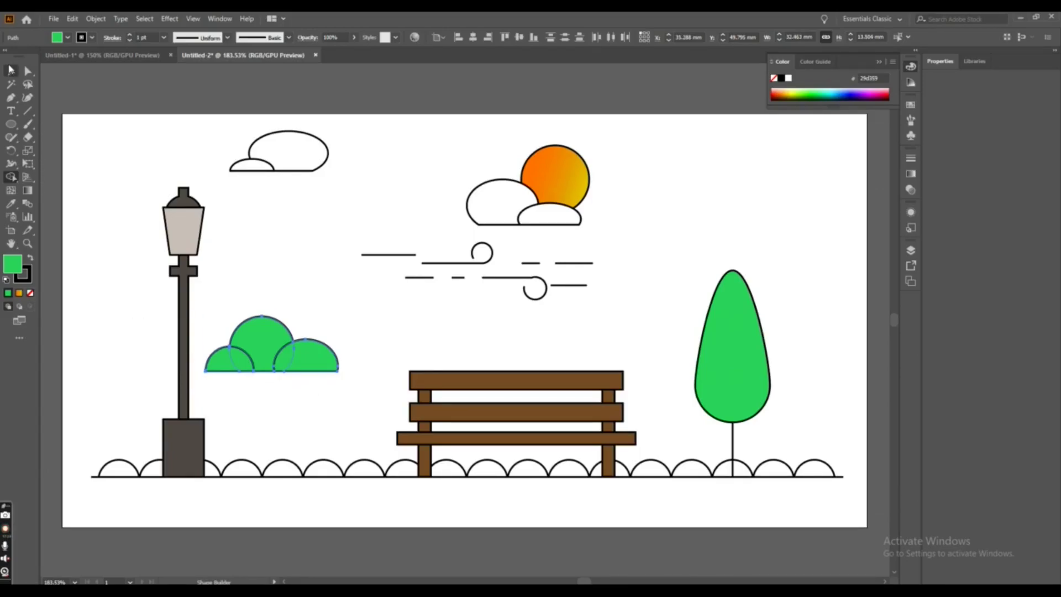
{"action": "left_click", "coordinate": [11, 71]}
Group the bush pieces and move the bush next to the bench
{"action": "right_click", "coordinate": [276, 357]}
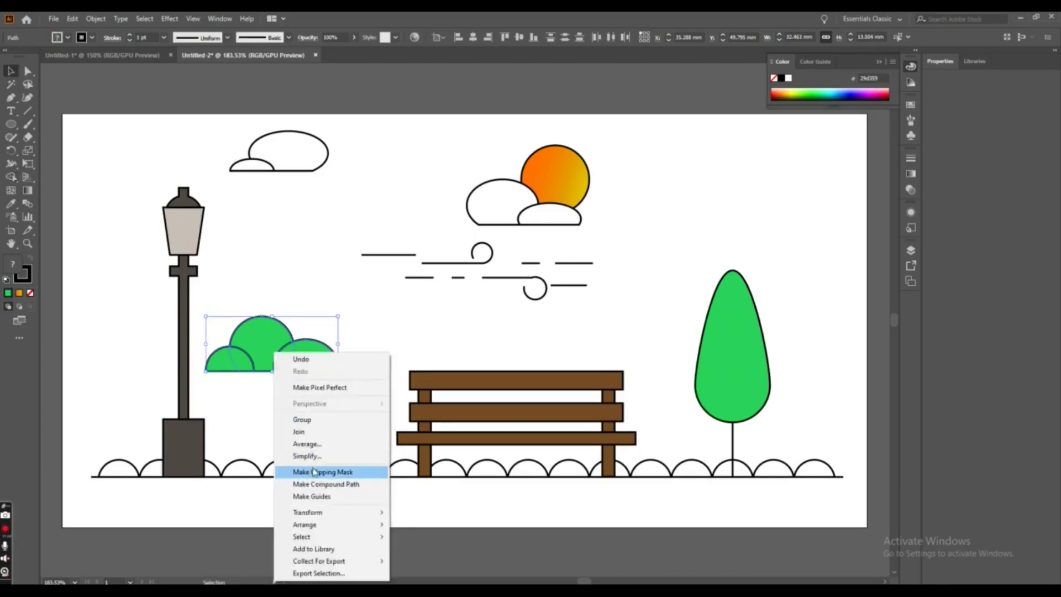
{"action": "left_click", "coordinate": [309, 423]}
{"action": "left_click_drag", "start_coordinate": [246, 362], "coordinate": [651, 467]}
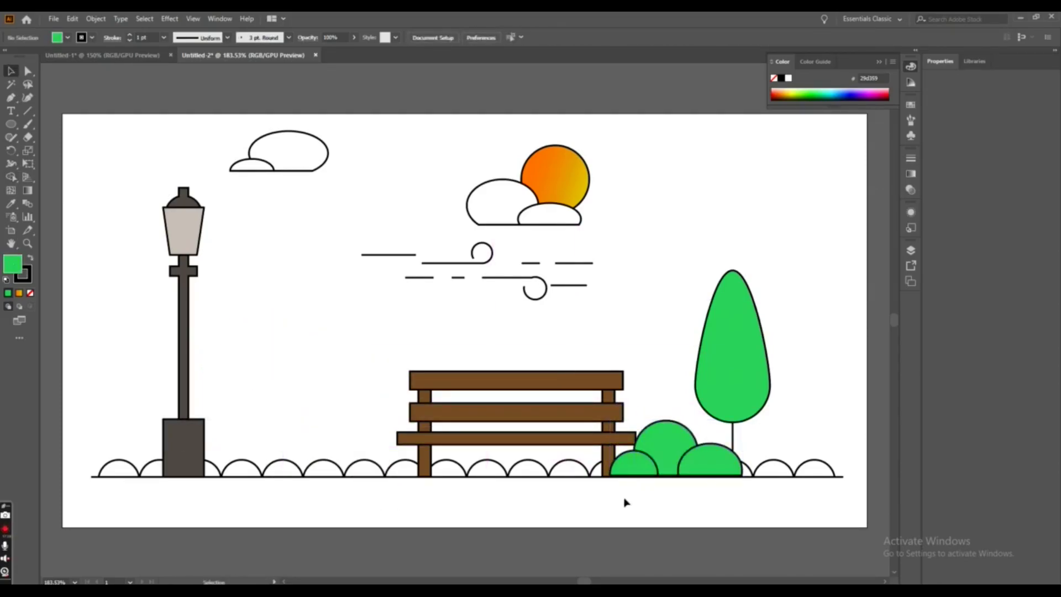
Shrink the bush group from its top and left handles
{"action": "left_click", "coordinate": [685, 465]}
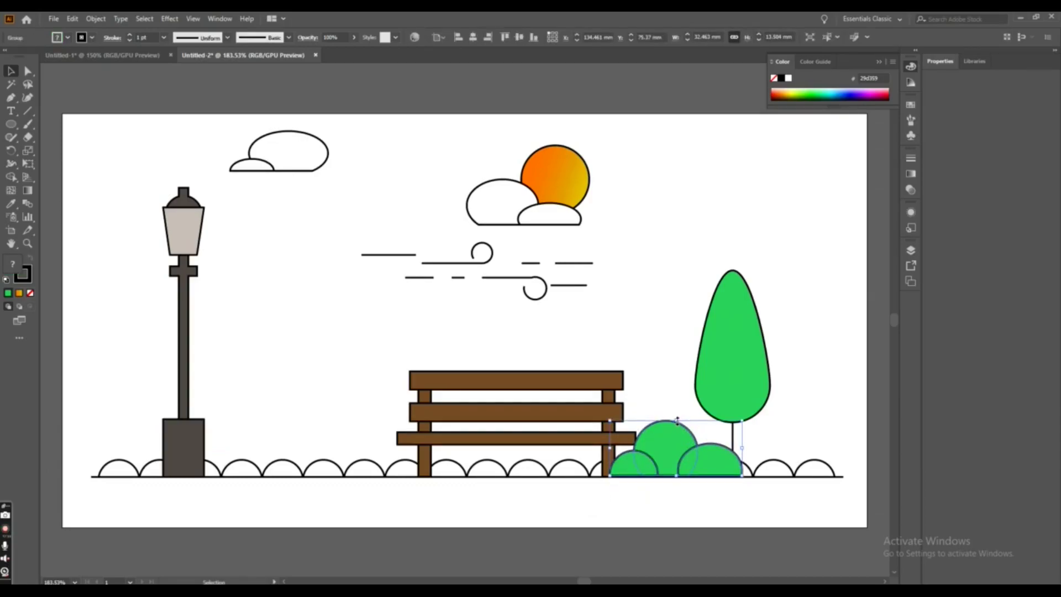
{"action": "left_click_drag", "start_coordinate": [677, 422], "coordinate": [677, 428]}
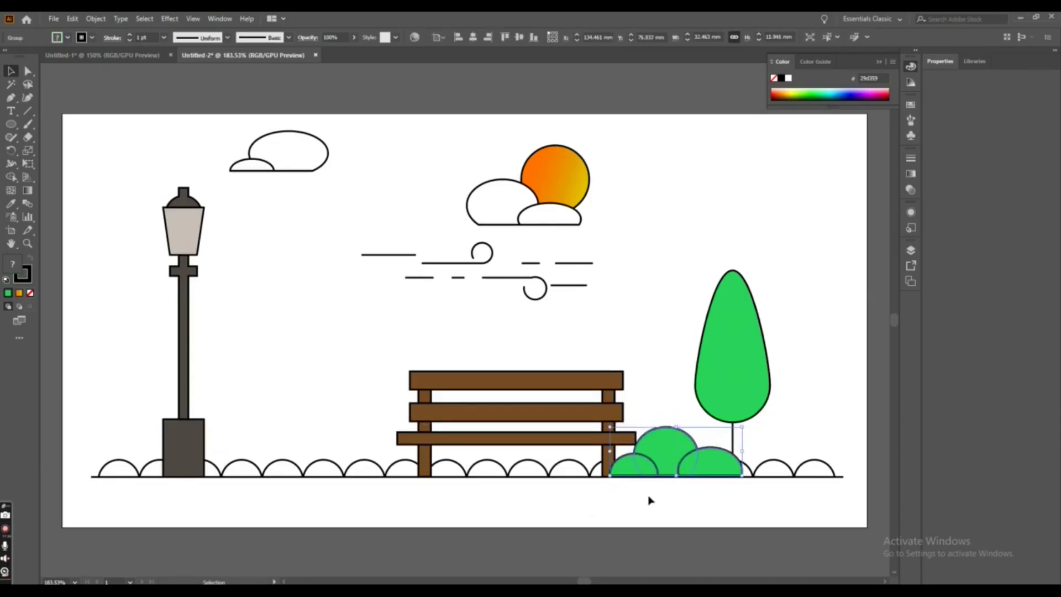
{"action": "left_click", "coordinate": [649, 500]}
{"action": "left_click", "coordinate": [658, 473]}
{"action": "left_click_drag", "start_coordinate": [609, 452], "coordinate": [609, 455]}
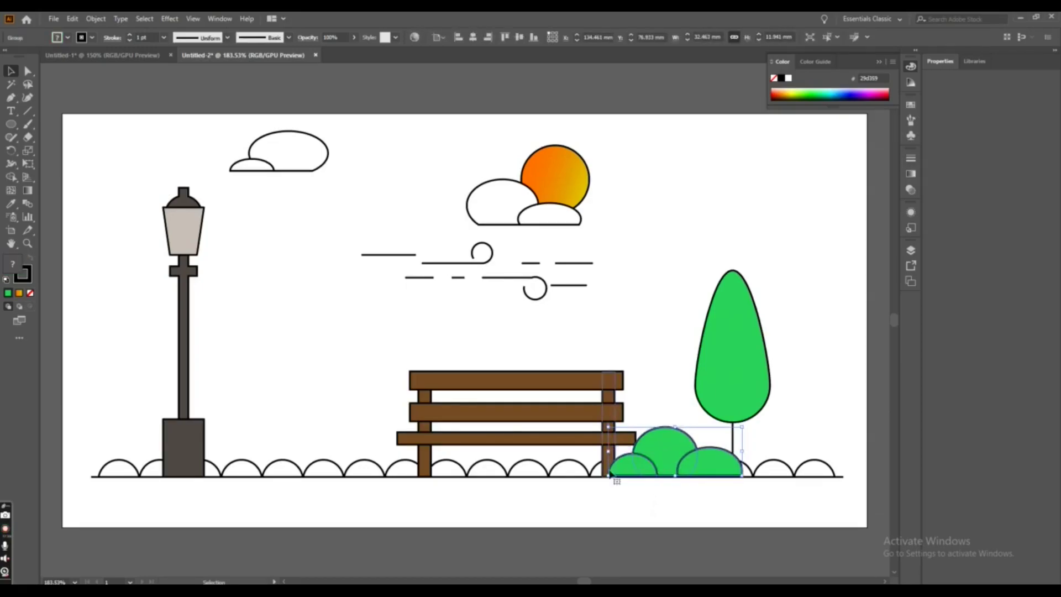
{"action": "left_click", "coordinate": [619, 513]}
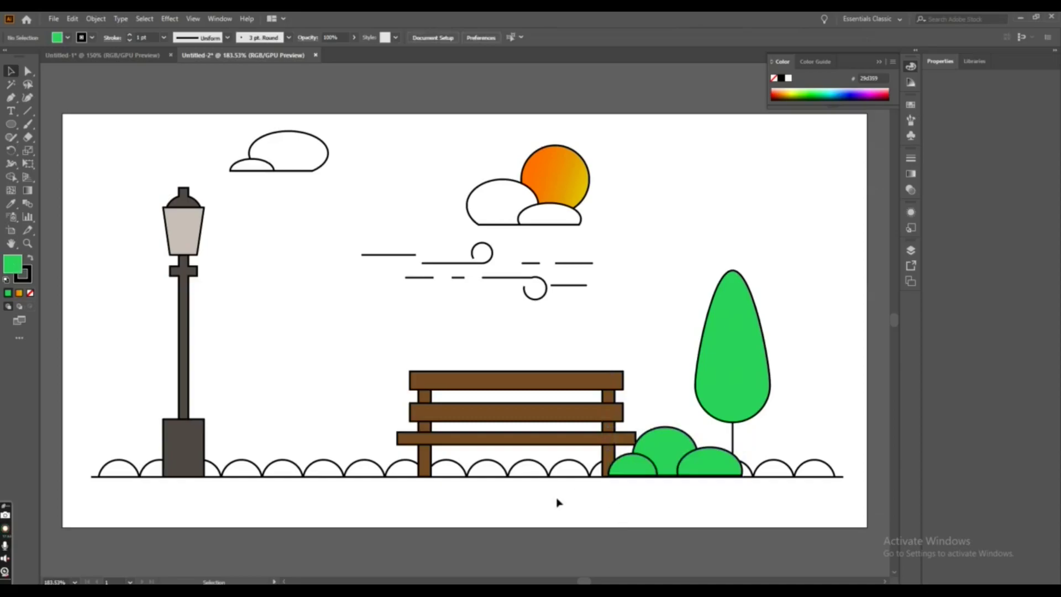
Bring the bench in front of the bushes
{"action": "left_click", "coordinate": [482, 440]}
{"action": "right_click", "coordinate": [479, 438]}
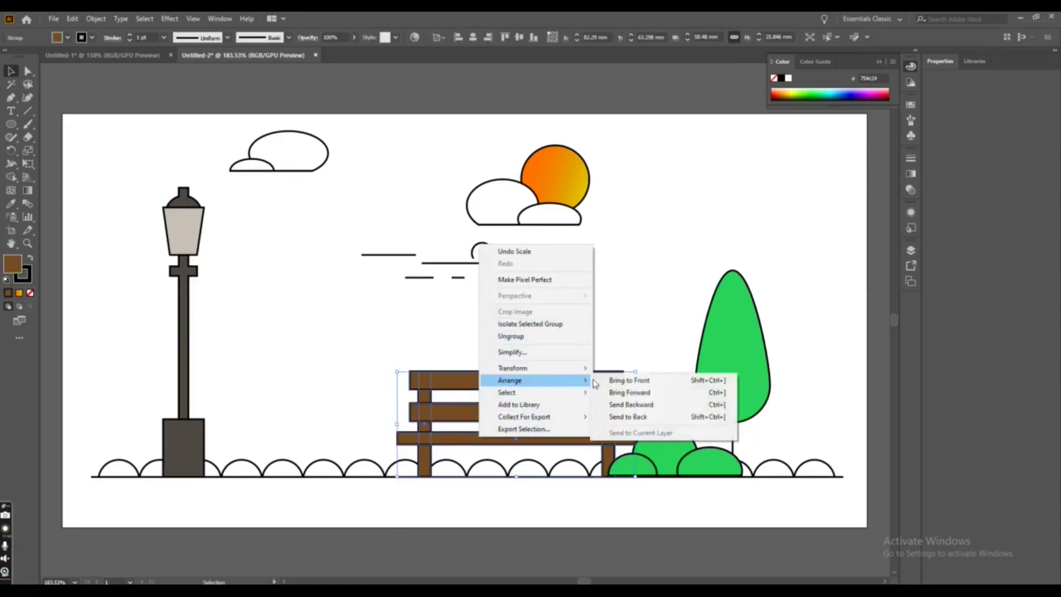
{"action": "left_click", "coordinate": [613, 381]}
{"action": "left_click", "coordinate": [605, 504]}
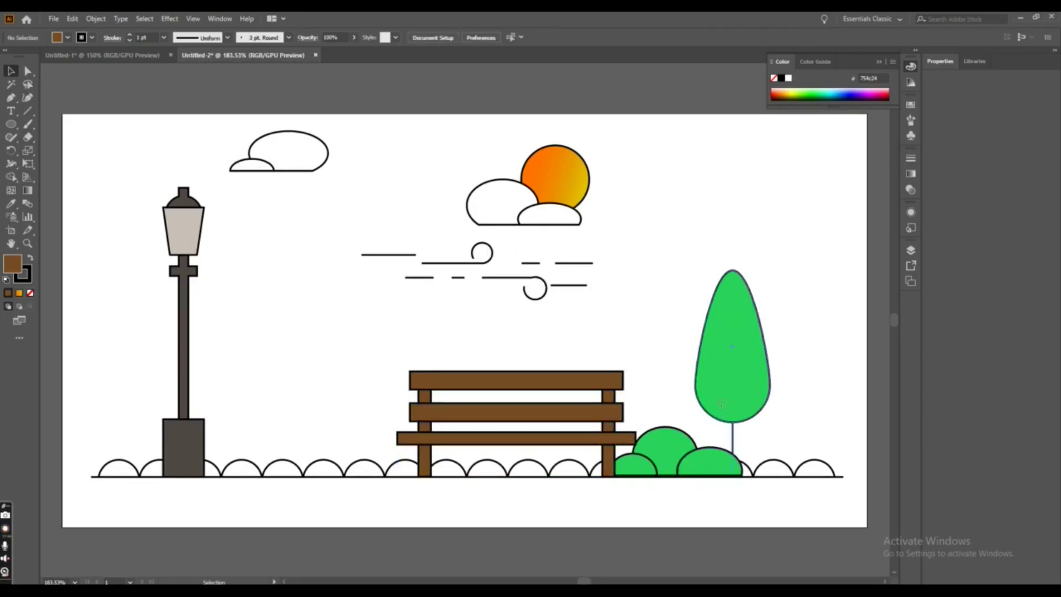
Nudge the tree slightly up and stretch the bush group wider to the right
{"action": "left_click_drag", "start_coordinate": [721, 403], "coordinate": [721, 400]}
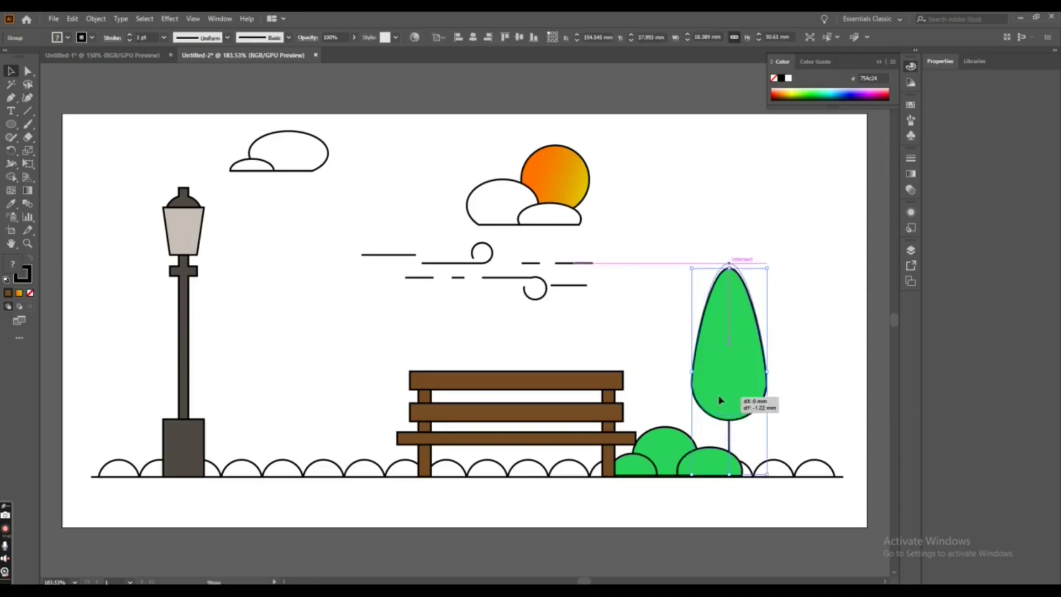
{"action": "left_click", "coordinate": [706, 495]}
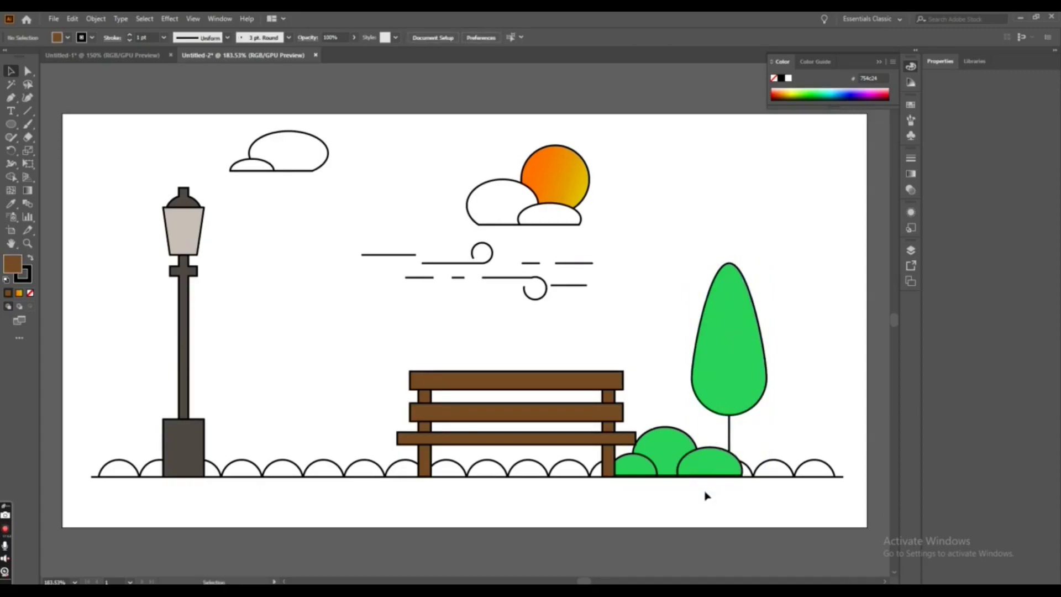
{"action": "left_click", "coordinate": [716, 471]}
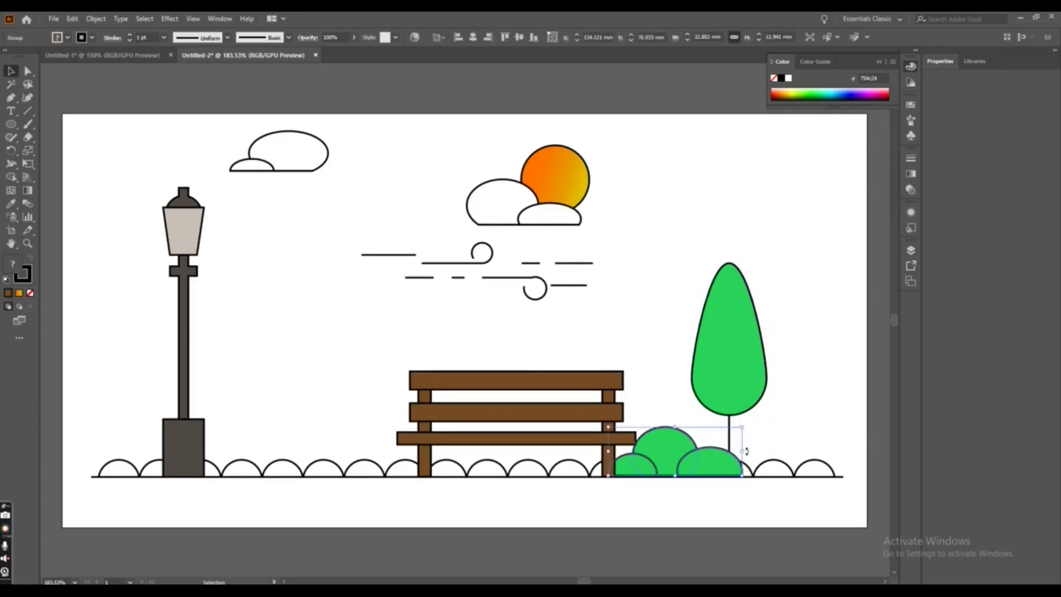
{"action": "left_click_drag", "start_coordinate": [743, 452], "coordinate": [747, 454]}
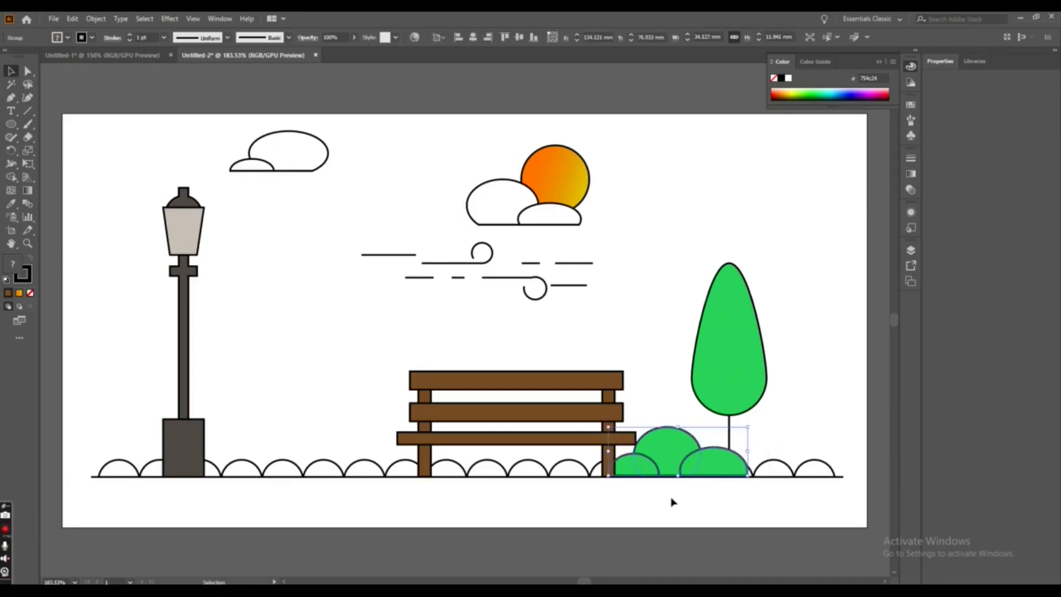
Shift the top-left cloud and lamp post right, then drag a rectangle across the whole artboard
{"action": "left_click_drag", "start_coordinate": [263, 152], "coordinate": [282, 160]}
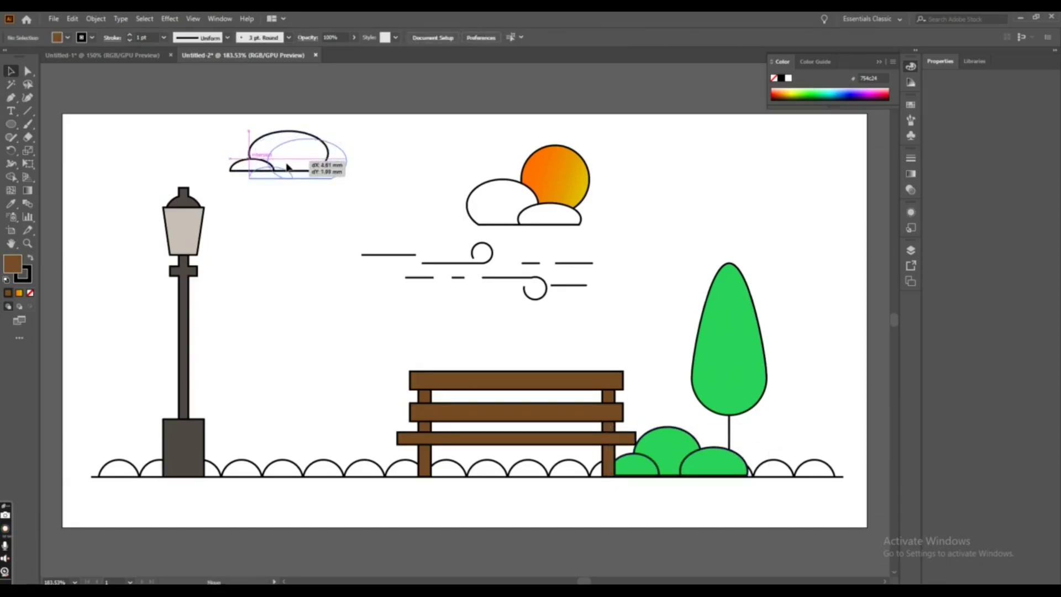
{"action": "left_click_drag", "start_coordinate": [184, 243], "coordinate": [229, 253]}
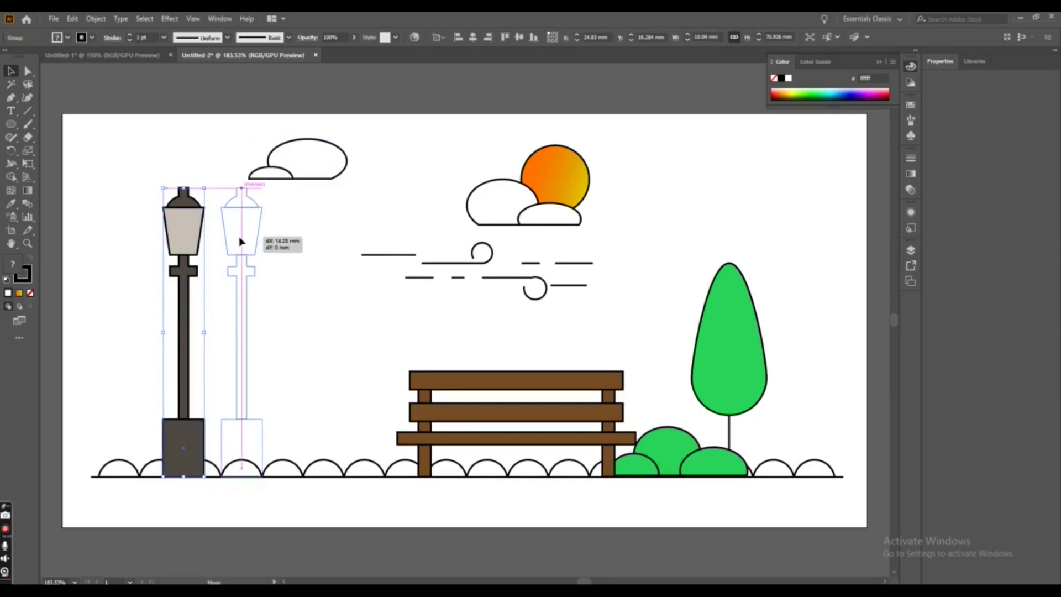
{"action": "left_click_drag", "start_coordinate": [230, 253], "coordinate": [242, 243]}
{"action": "left_click_drag", "start_coordinate": [302, 163], "coordinate": [321, 163]}
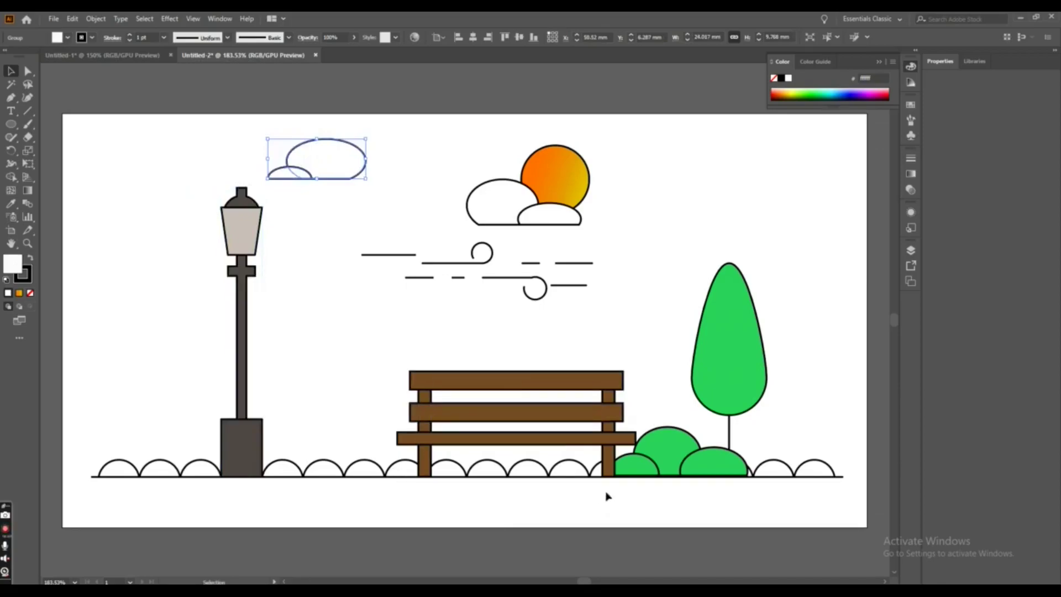
{"action": "left_click", "coordinate": [131, 240]}
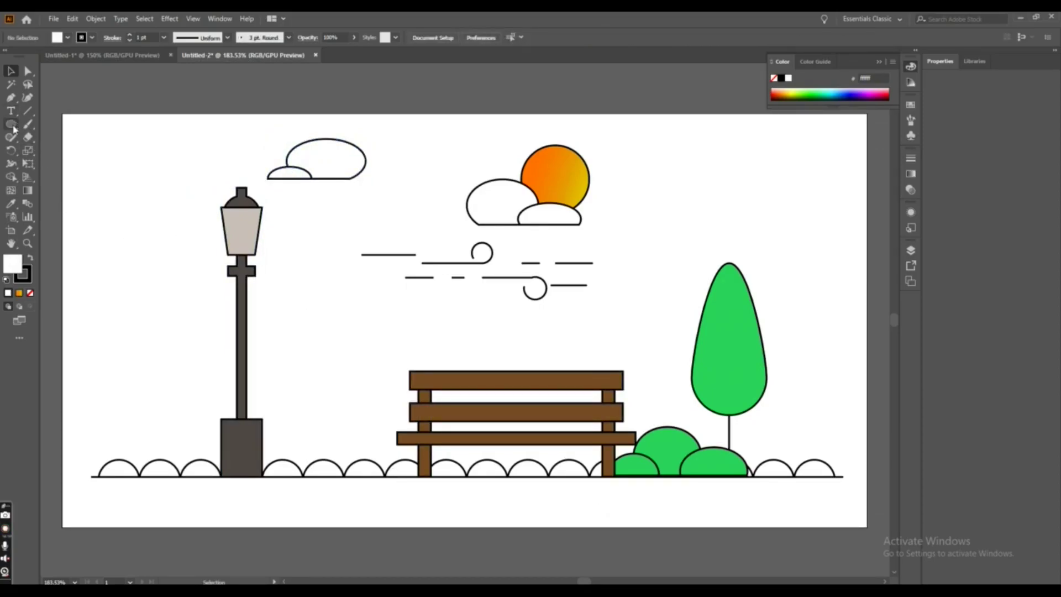
{"action": "left_click_drag", "start_coordinate": [13, 129], "coordinate": [72, 126]}
{"action": "left_click_drag", "start_coordinate": [62, 114], "coordinate": [859, 525]}
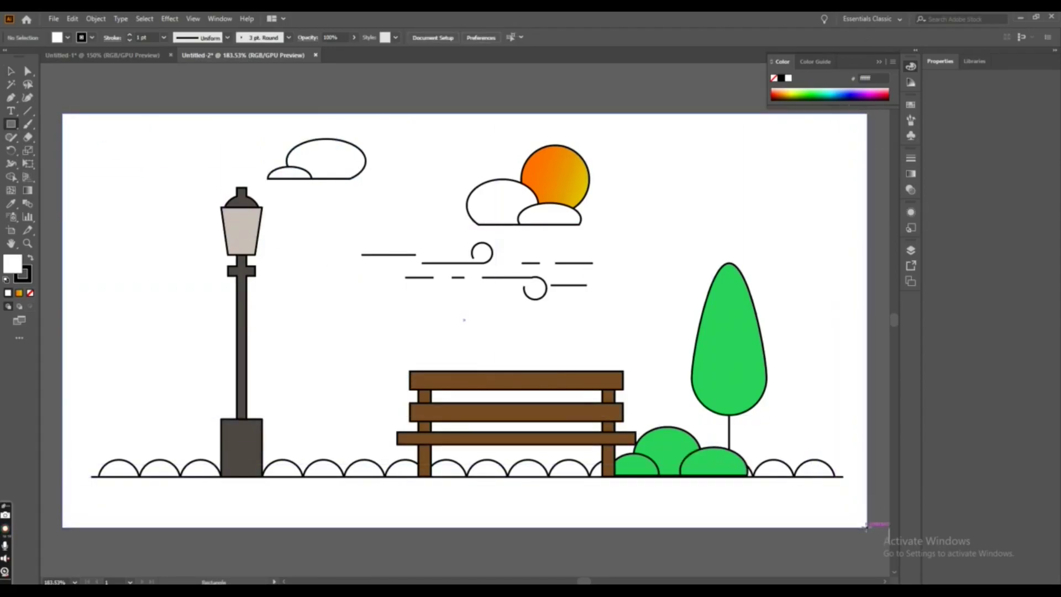
Finish the artboard-sized rectangle and fill it light sky blue (53baf4)
{"action": "left_click_drag", "start_coordinate": [858, 525], "coordinate": [867, 527]}
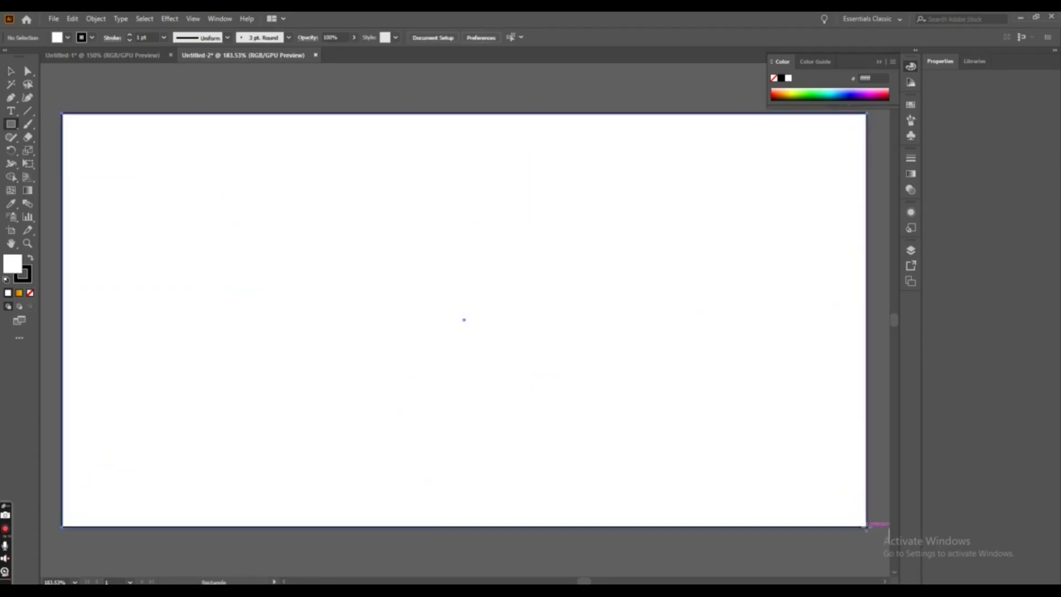
{"action": "double_click", "coordinate": [18, 267]}
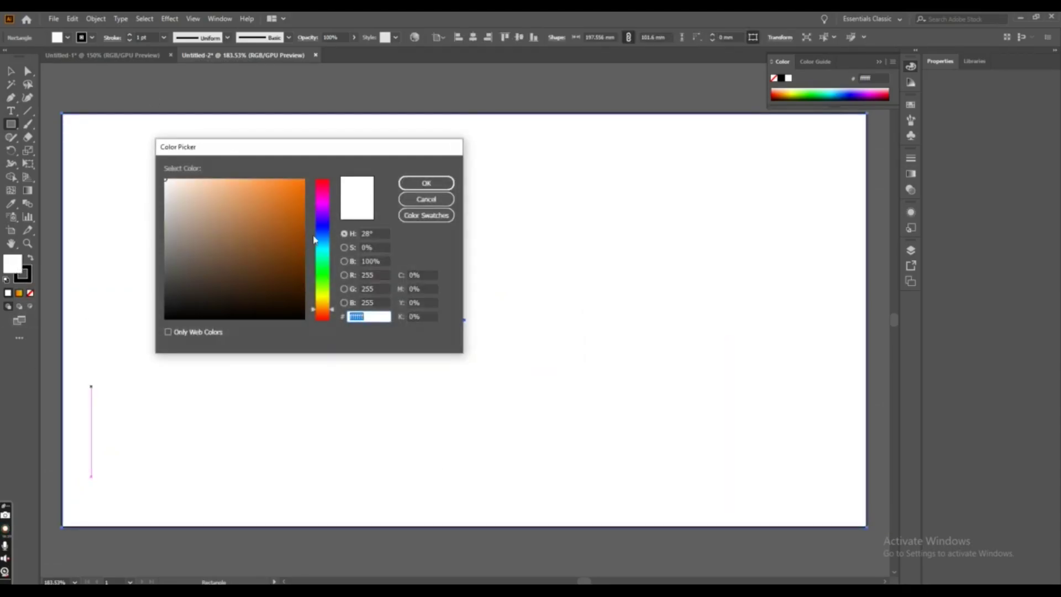
{"action": "left_click", "coordinate": [320, 250]}
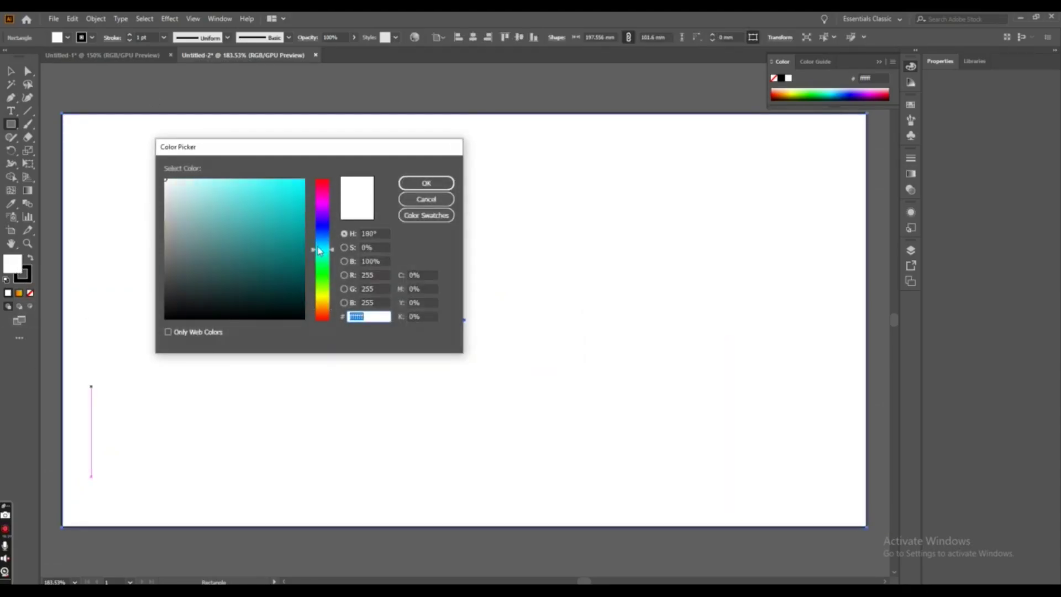
{"action": "left_click_drag", "start_coordinate": [319, 251], "coordinate": [320, 241]}
{"action": "left_click", "coordinate": [209, 194]}
{"action": "left_click", "coordinate": [256, 188]}
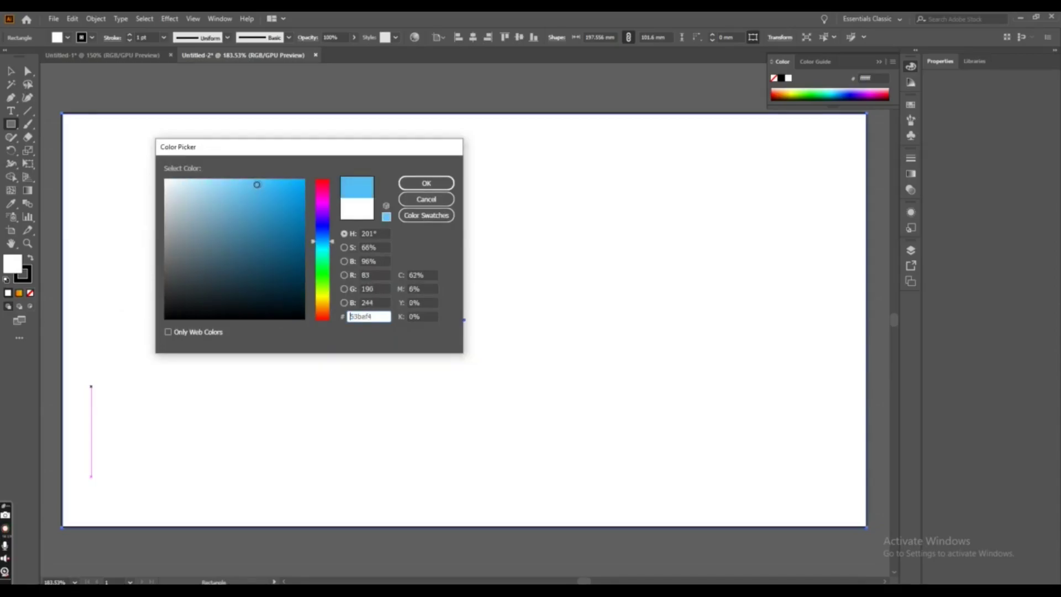
{"action": "left_click", "coordinate": [426, 183]}
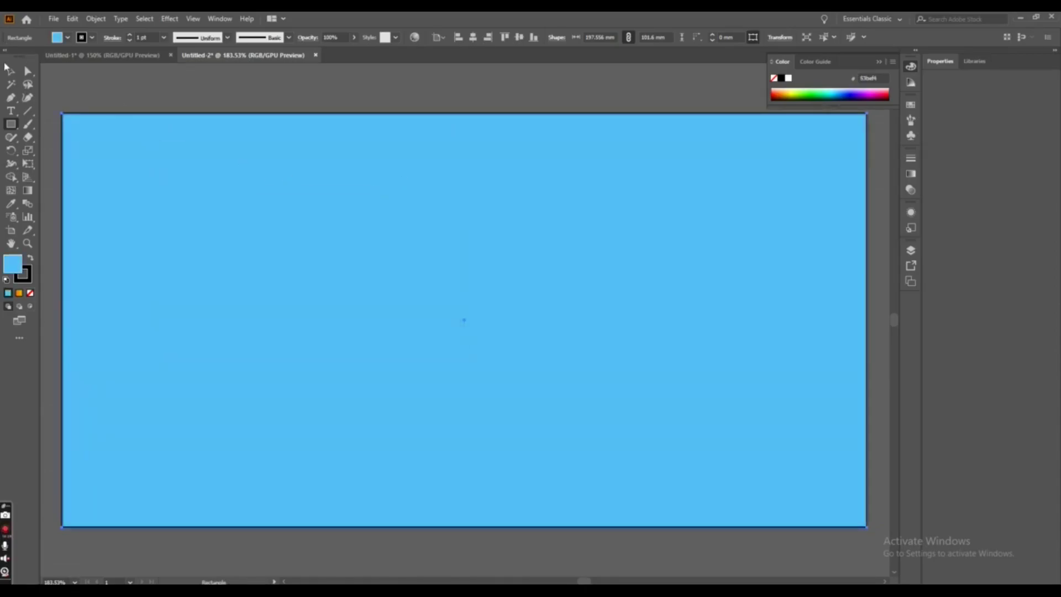
Send the blue rectangle behind all the artwork
{"action": "left_click", "coordinate": [8, 68]}
{"action": "right_click", "coordinate": [273, 274]}
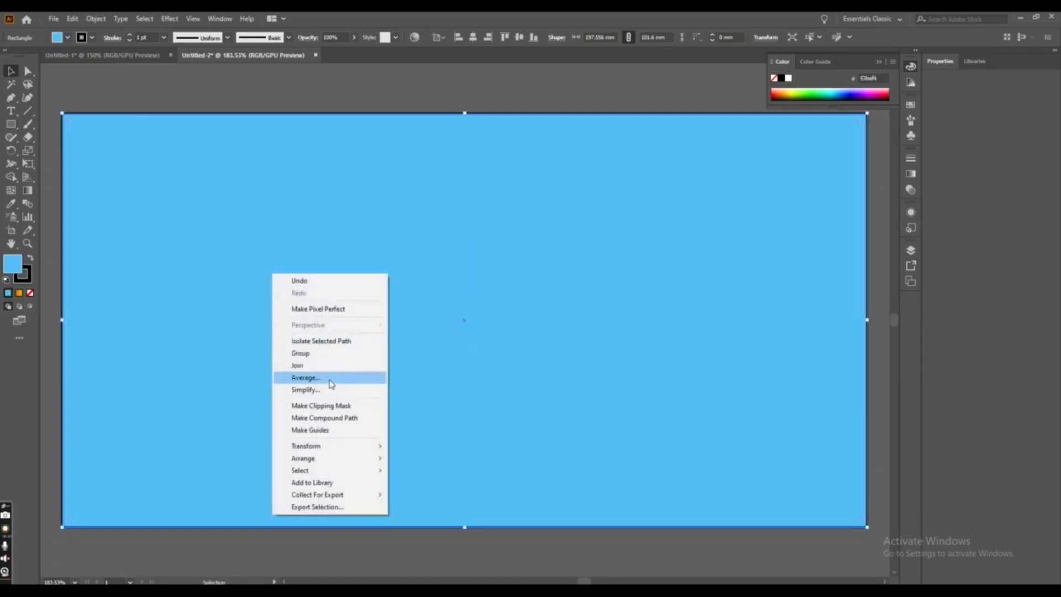
{"action": "mouse_move", "coordinate": [304, 459]}
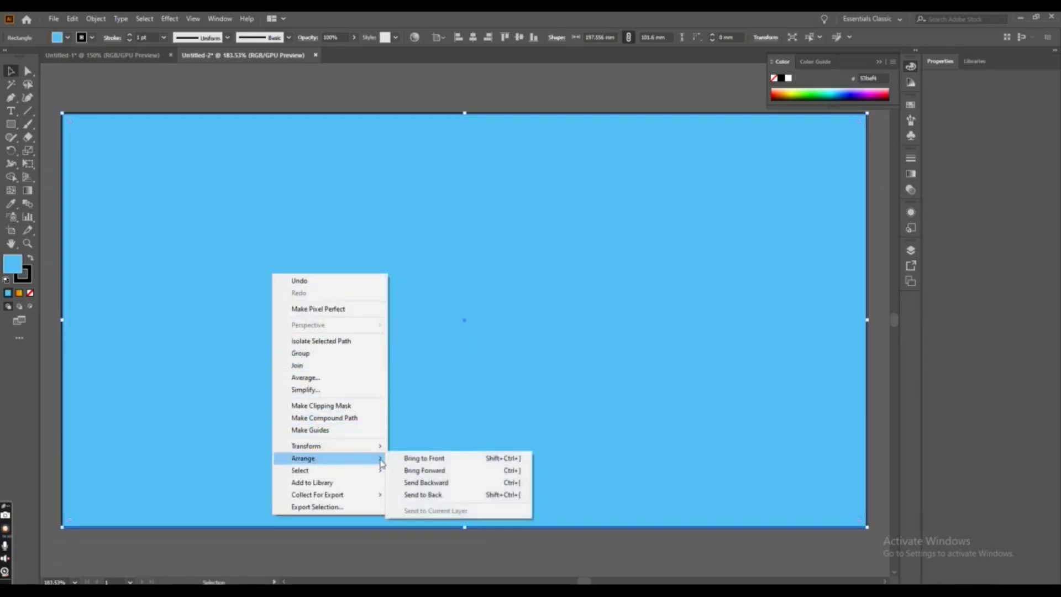
{"action": "left_click", "coordinate": [418, 494]}
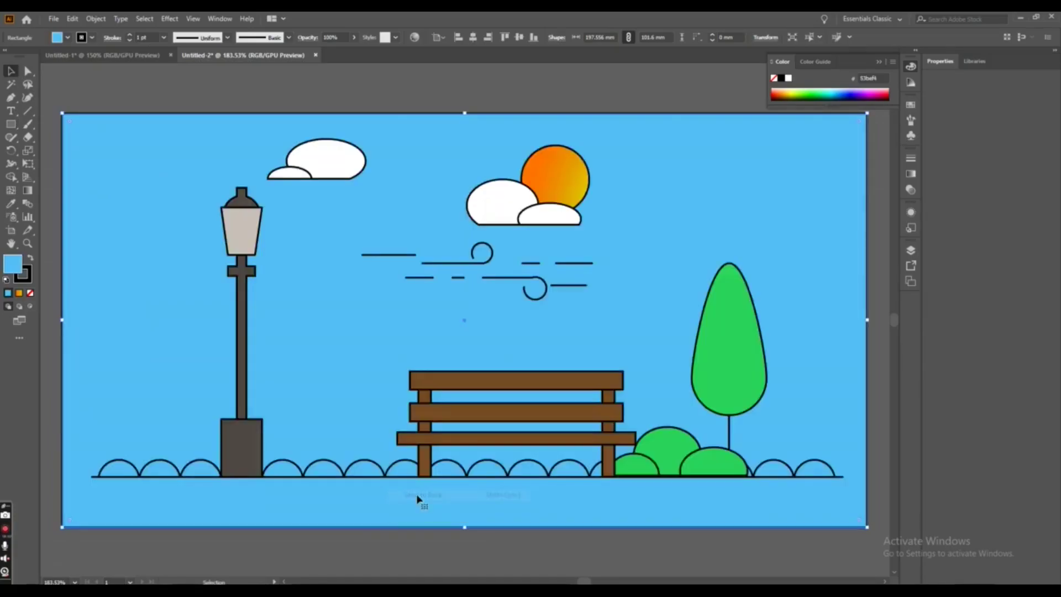